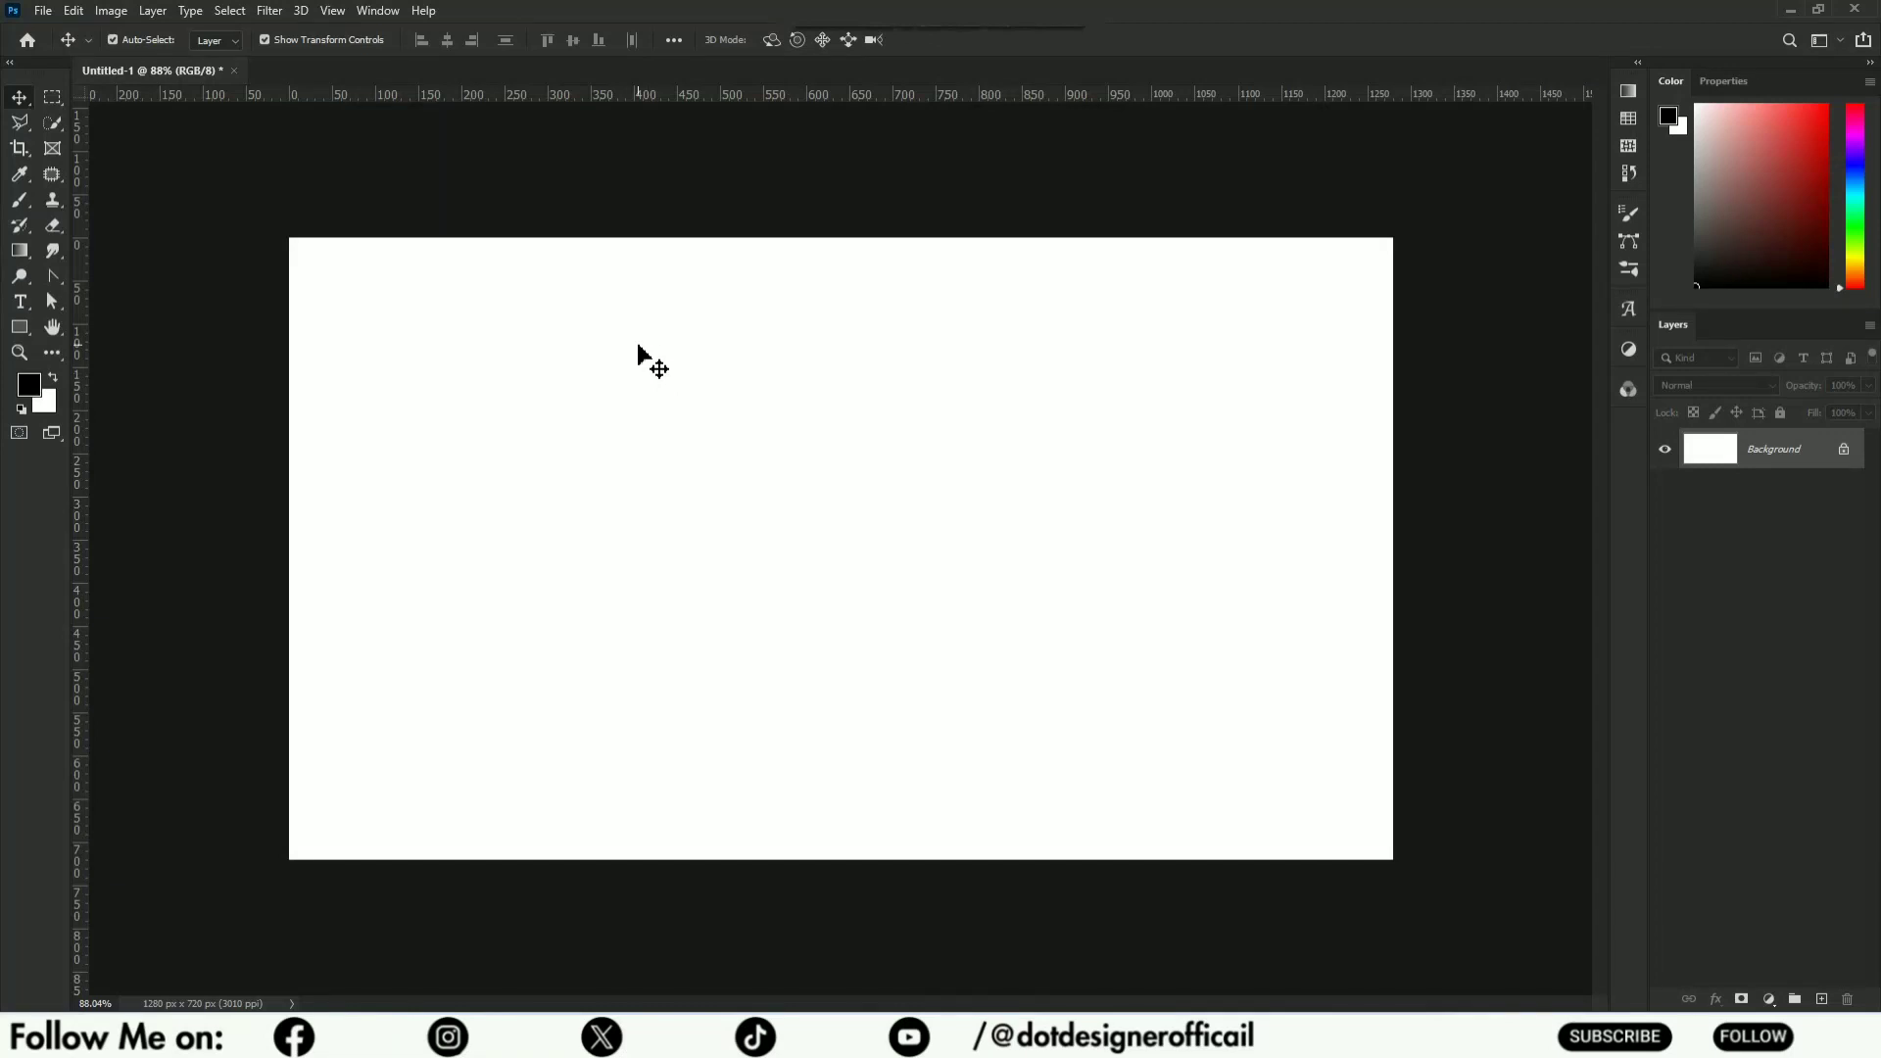
- Place the Background image as an embedded layer, scaled to fill the 1280 × 720 canvas
left_click(43, 10)
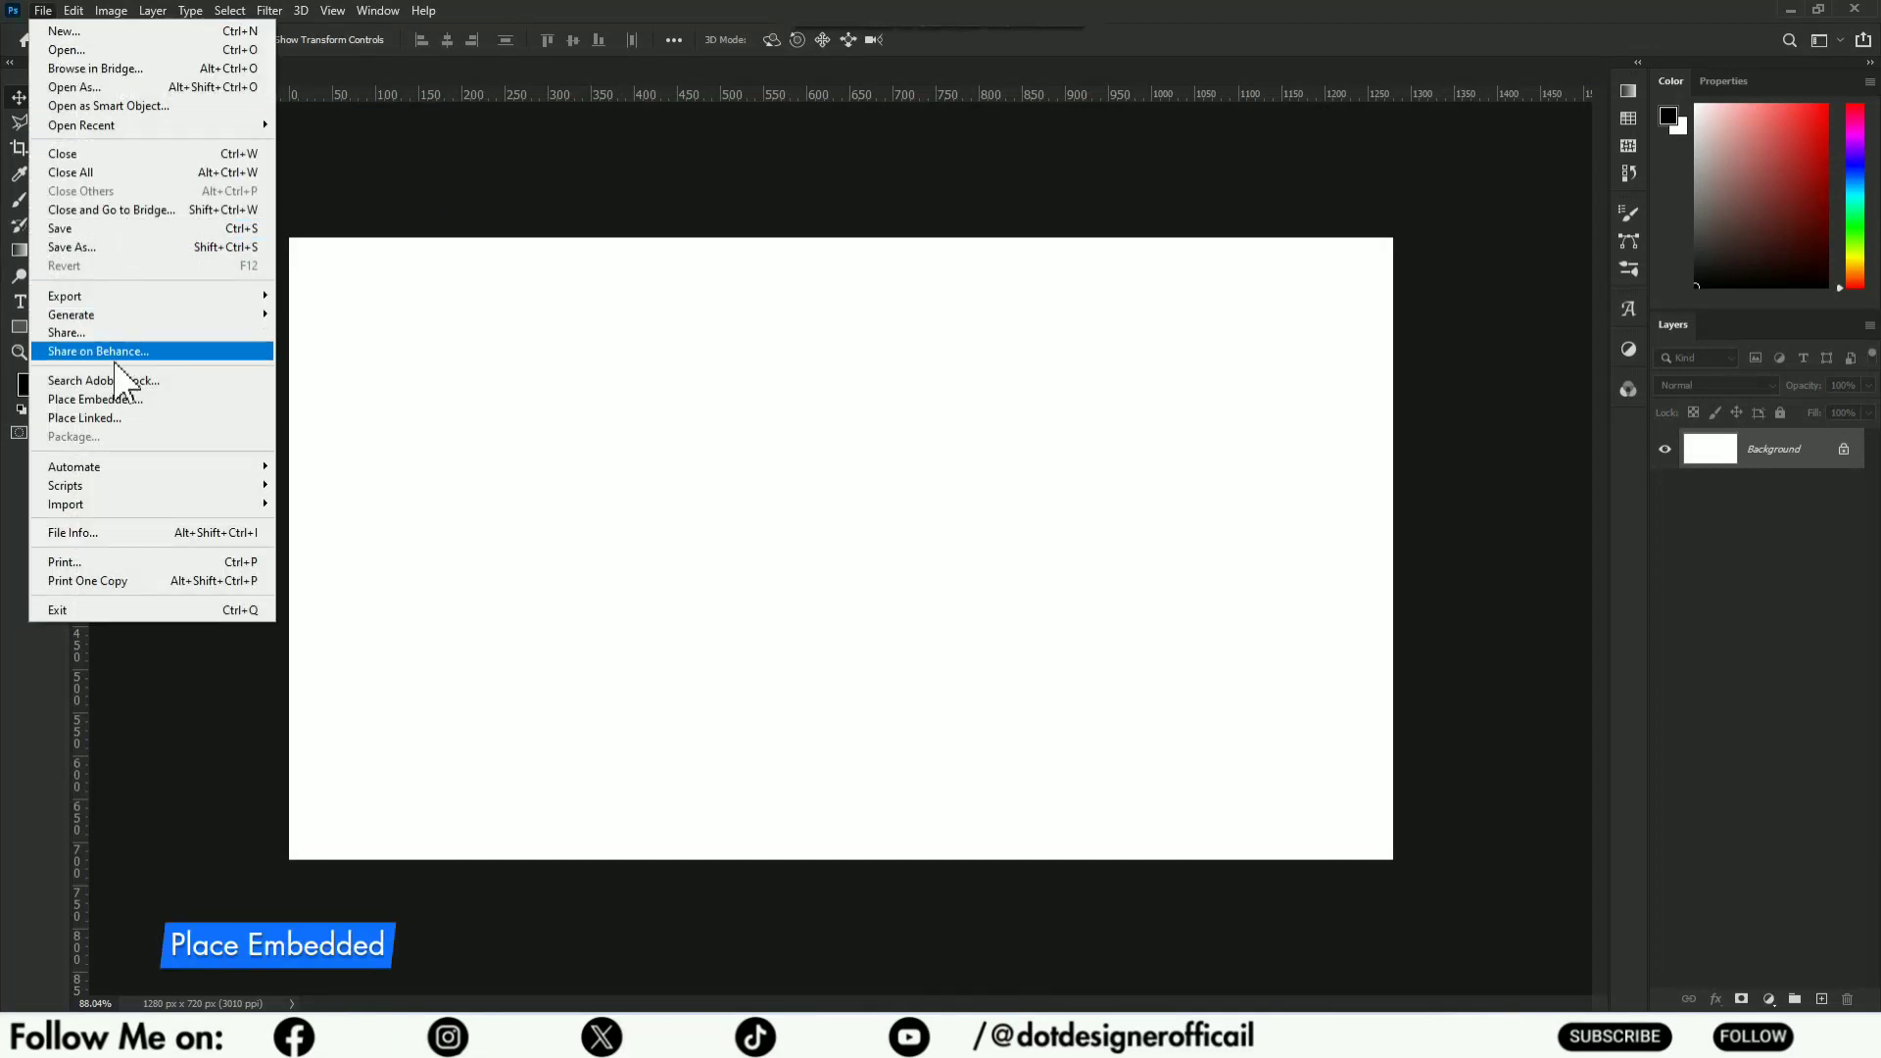
left_click(115, 393)
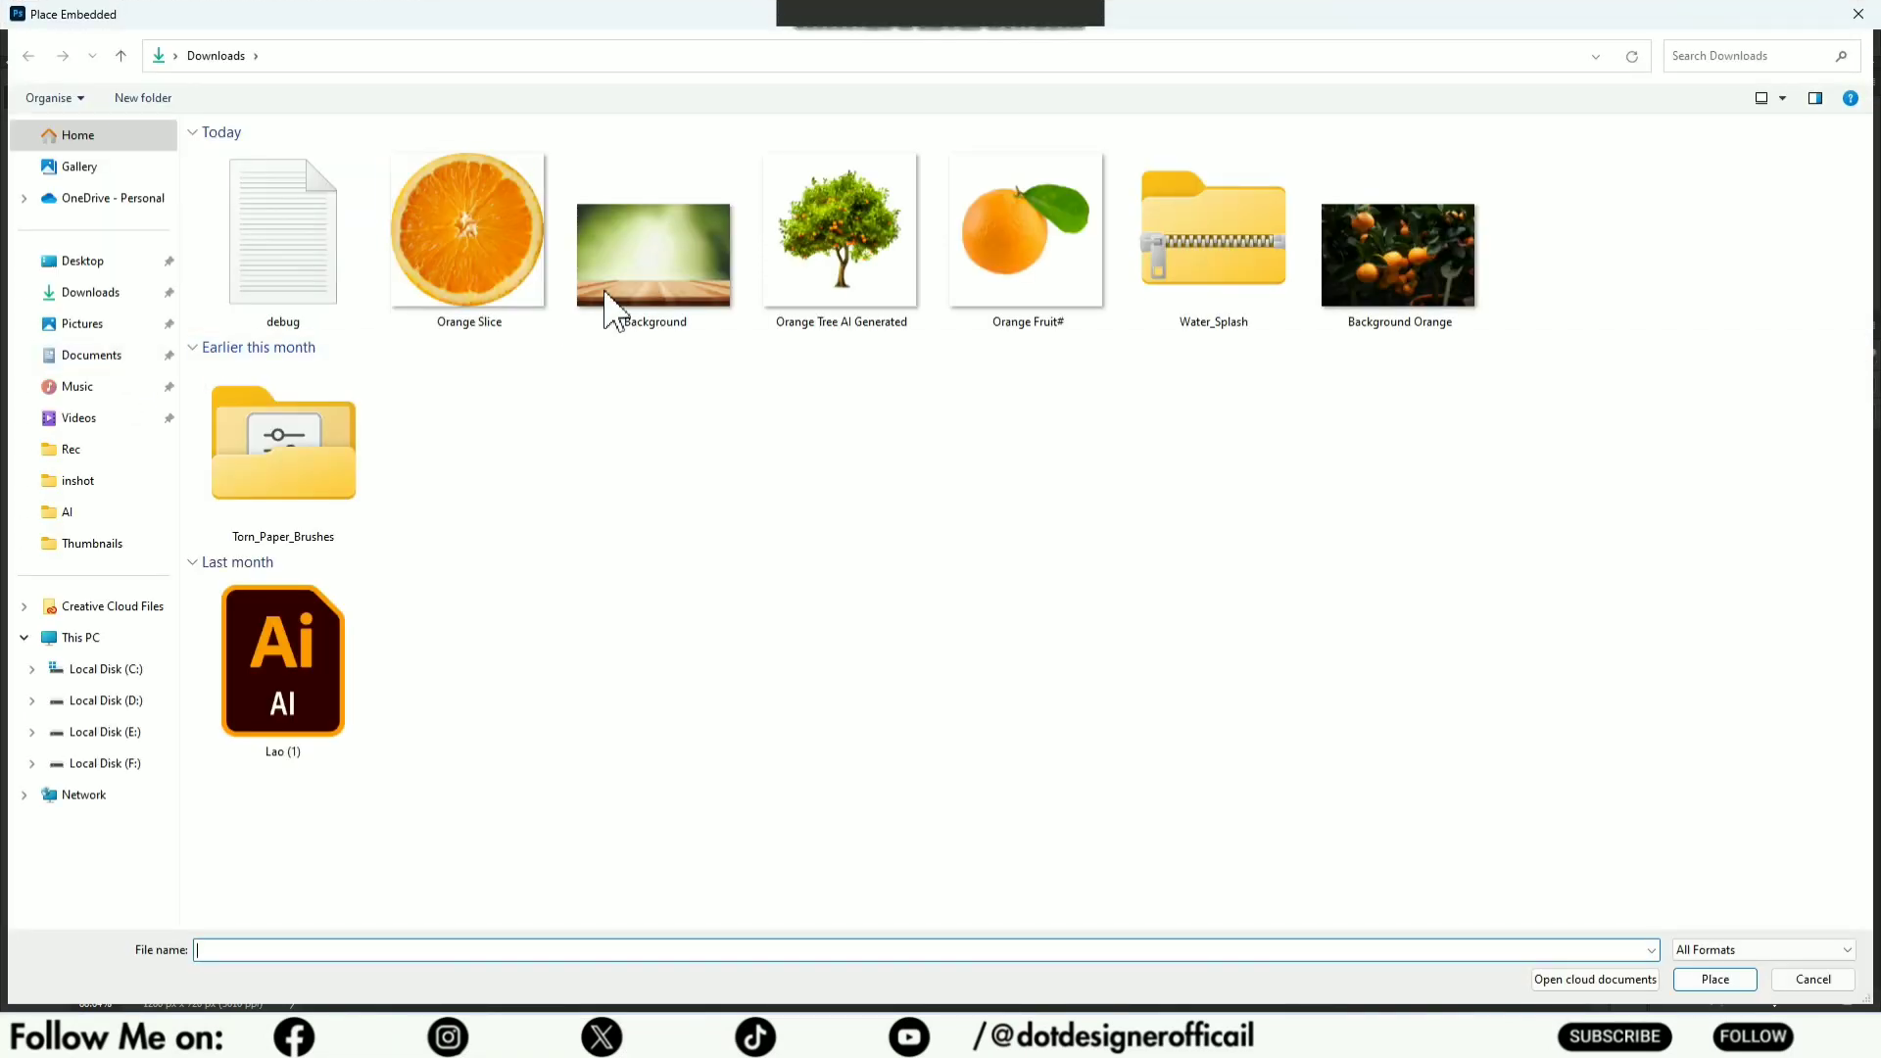
left_click(632, 318)
left_click(1727, 985)
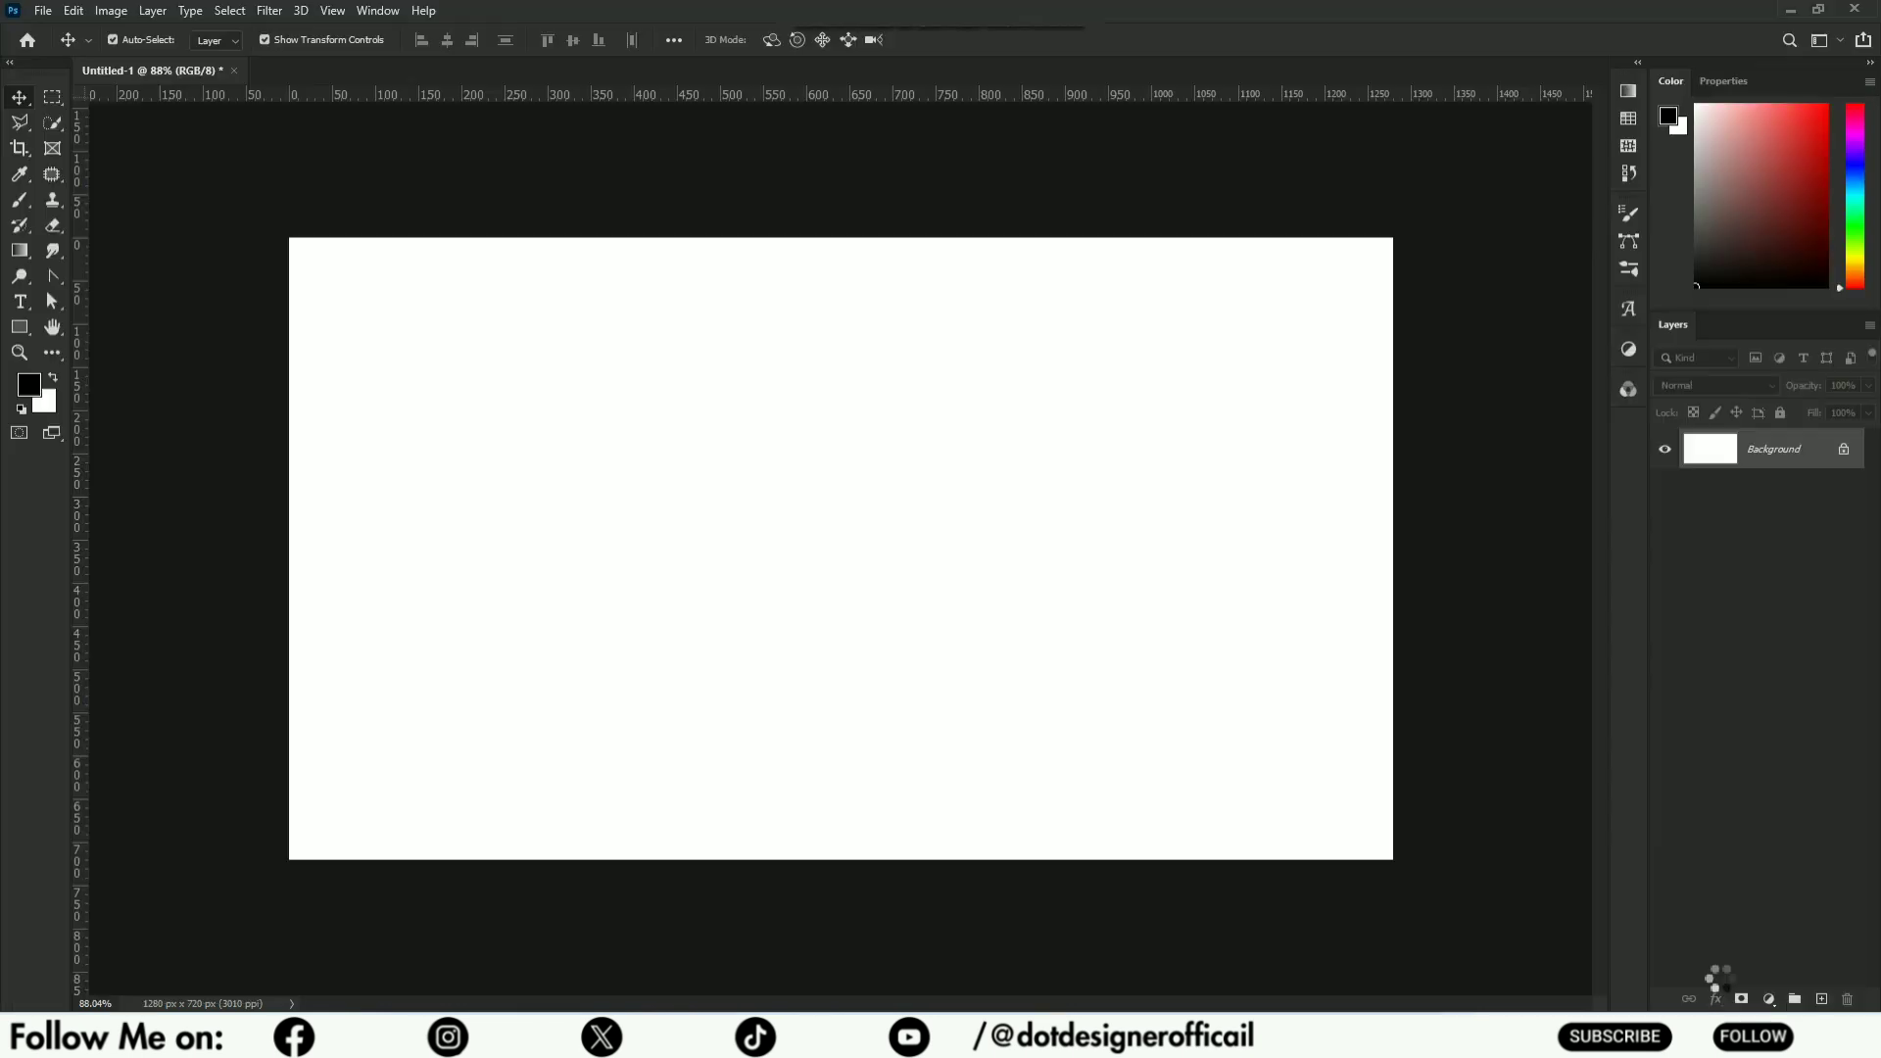
left_click_drag(380, 549, 276, 549)
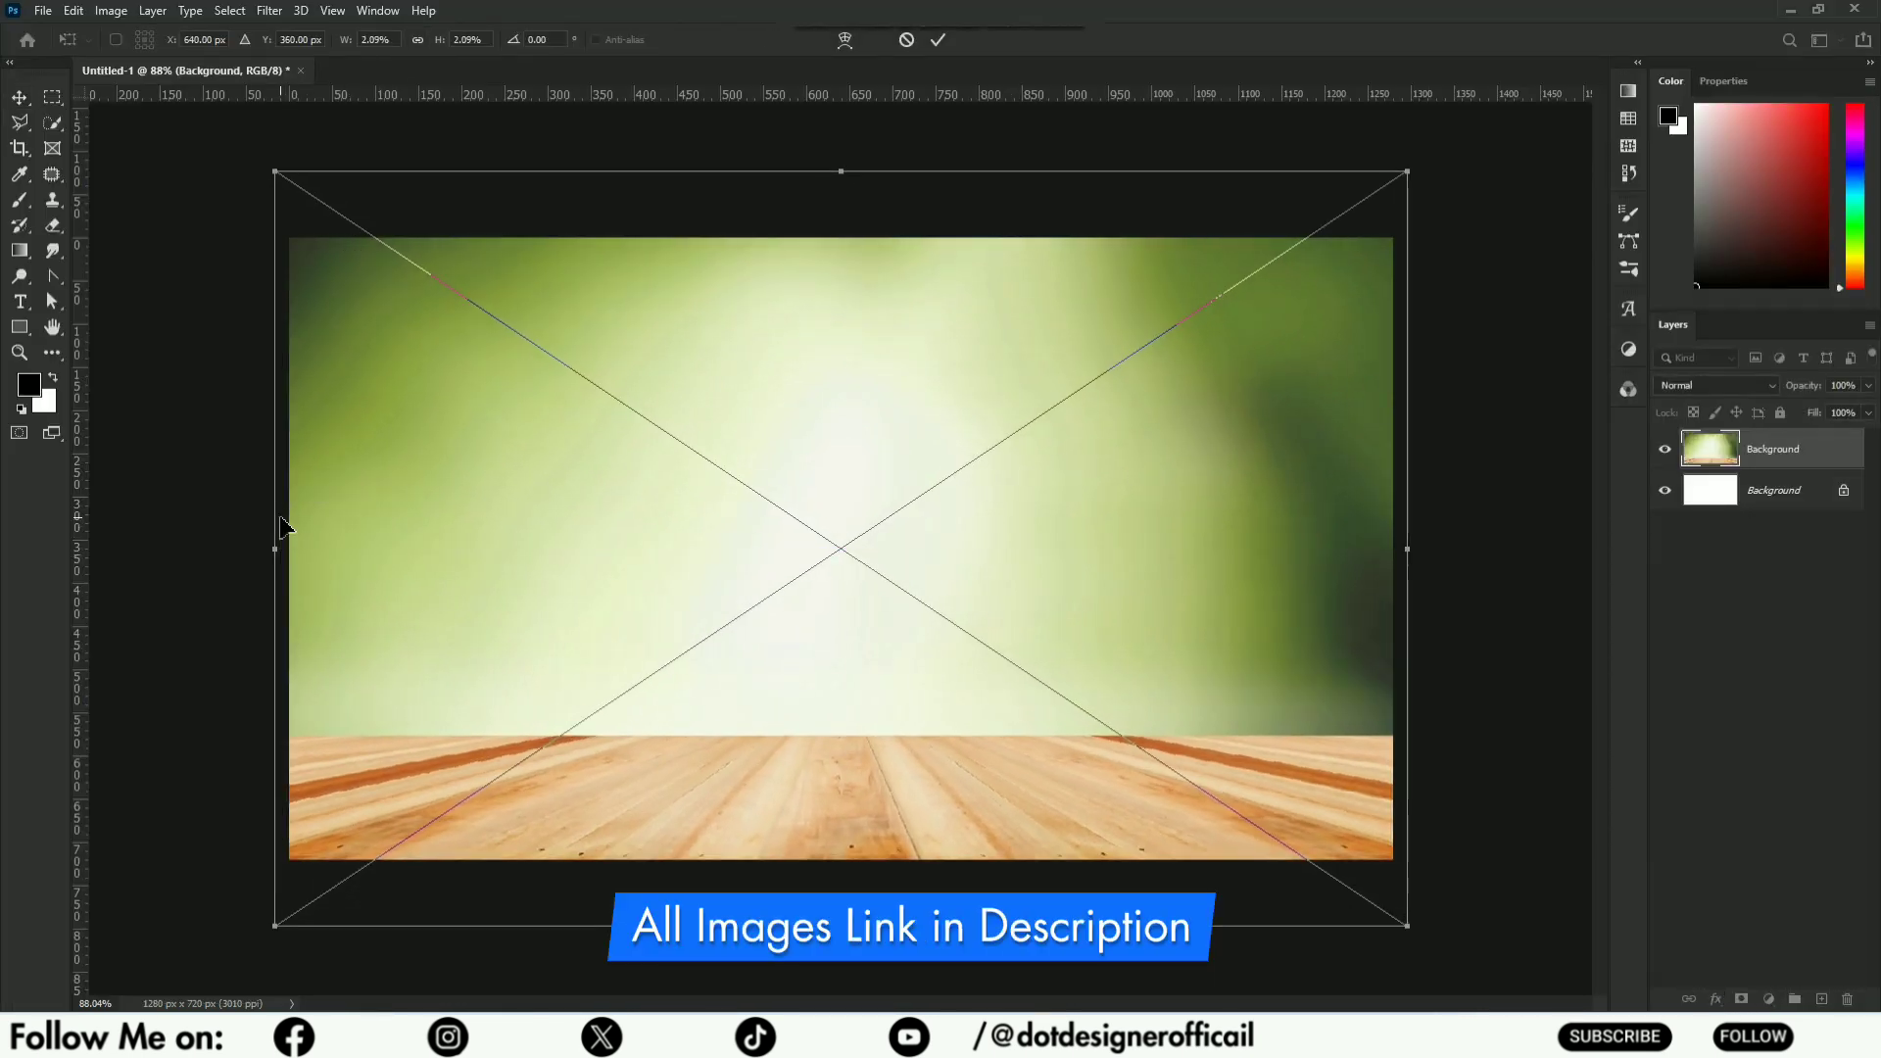
key("Return")
- Rasterize the backdrop layer and delete the green area above the wooden tabletop
right_click(1753, 458)
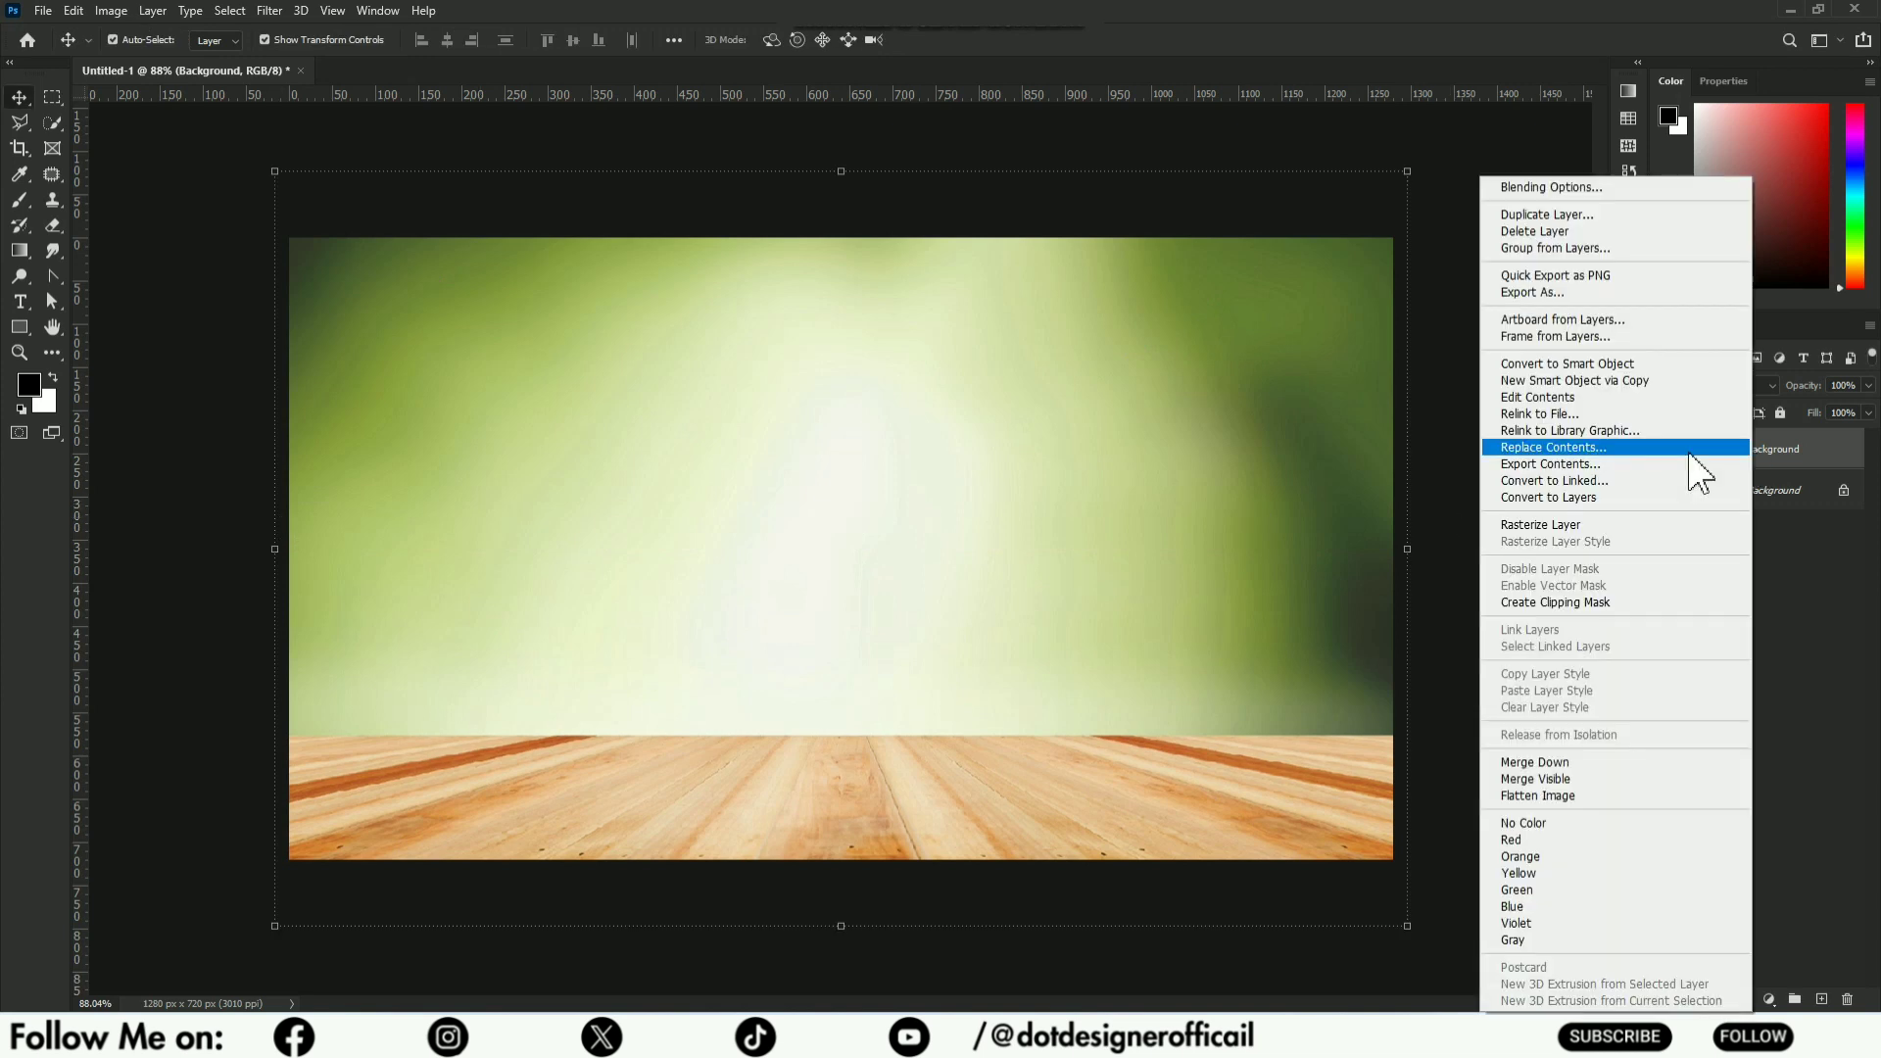
left_click(1553, 525)
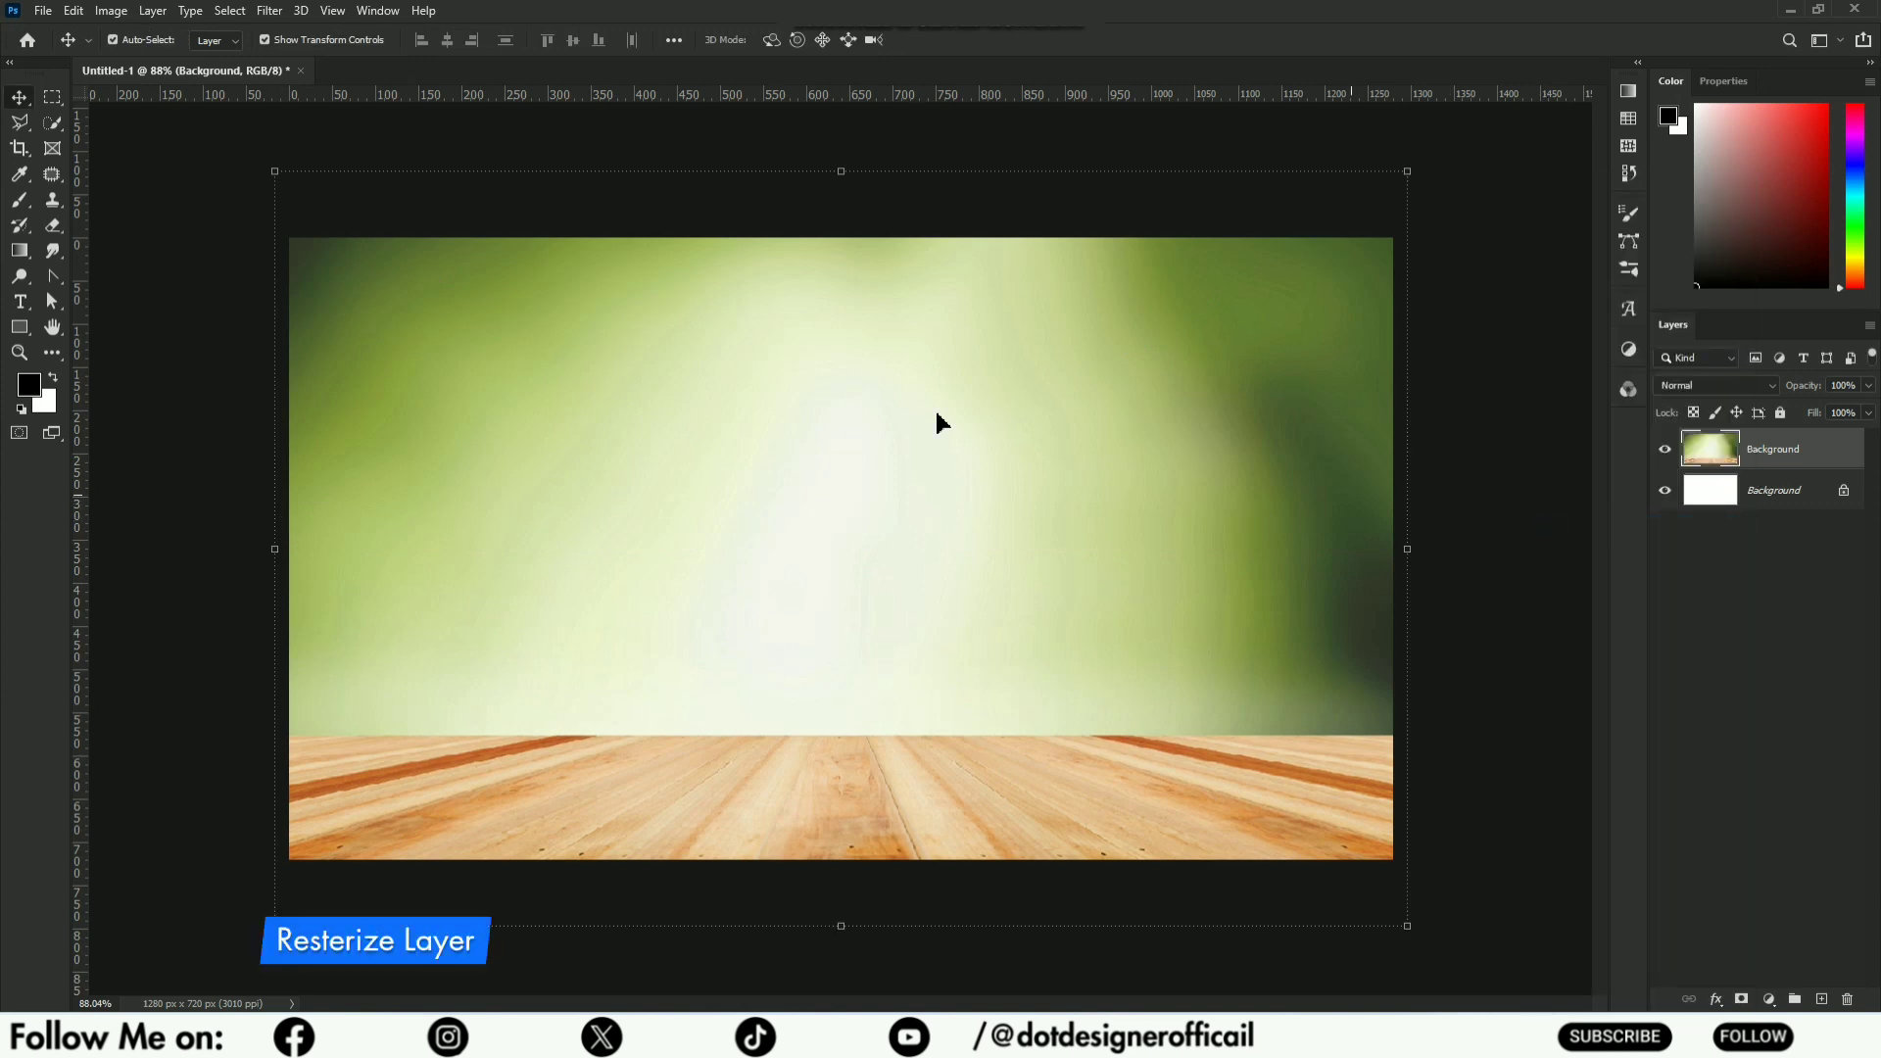
left_click(52, 99)
left_click_drag(522, 375, 1399, 733)
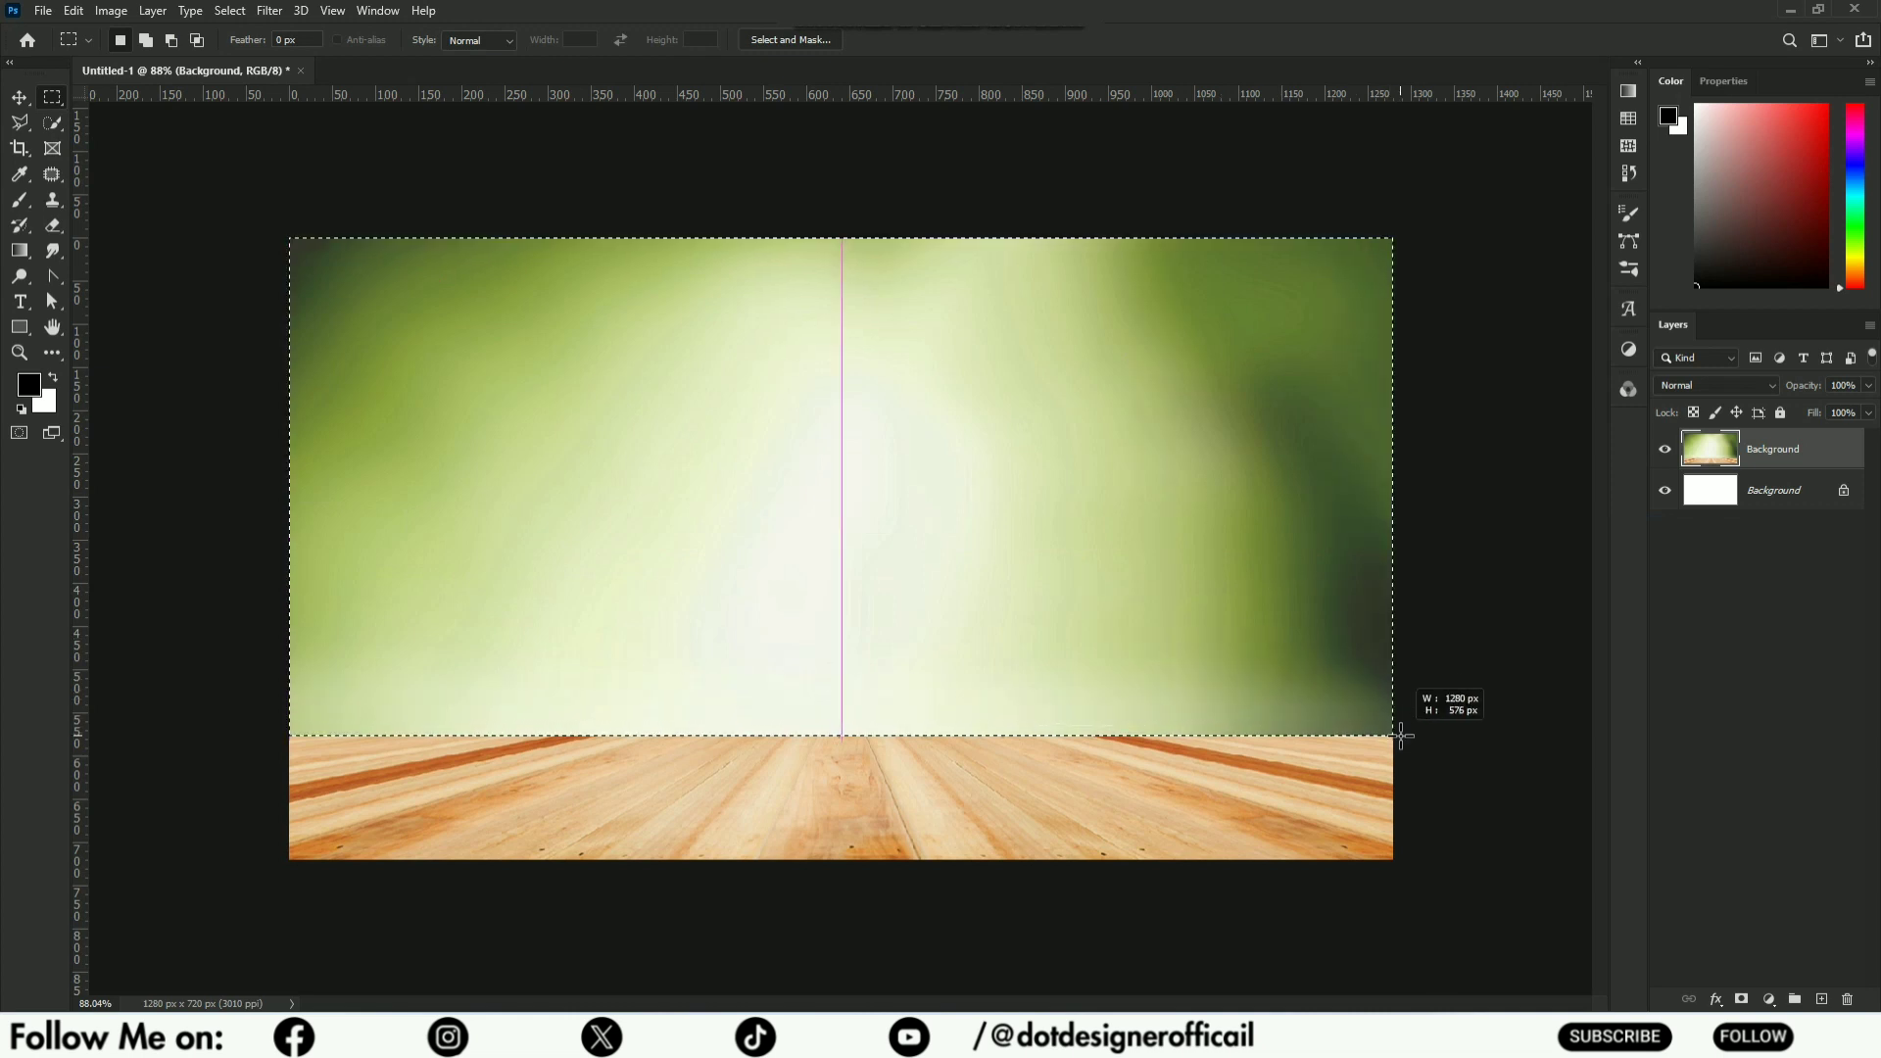
key("Delete")
key("ctrl+d")
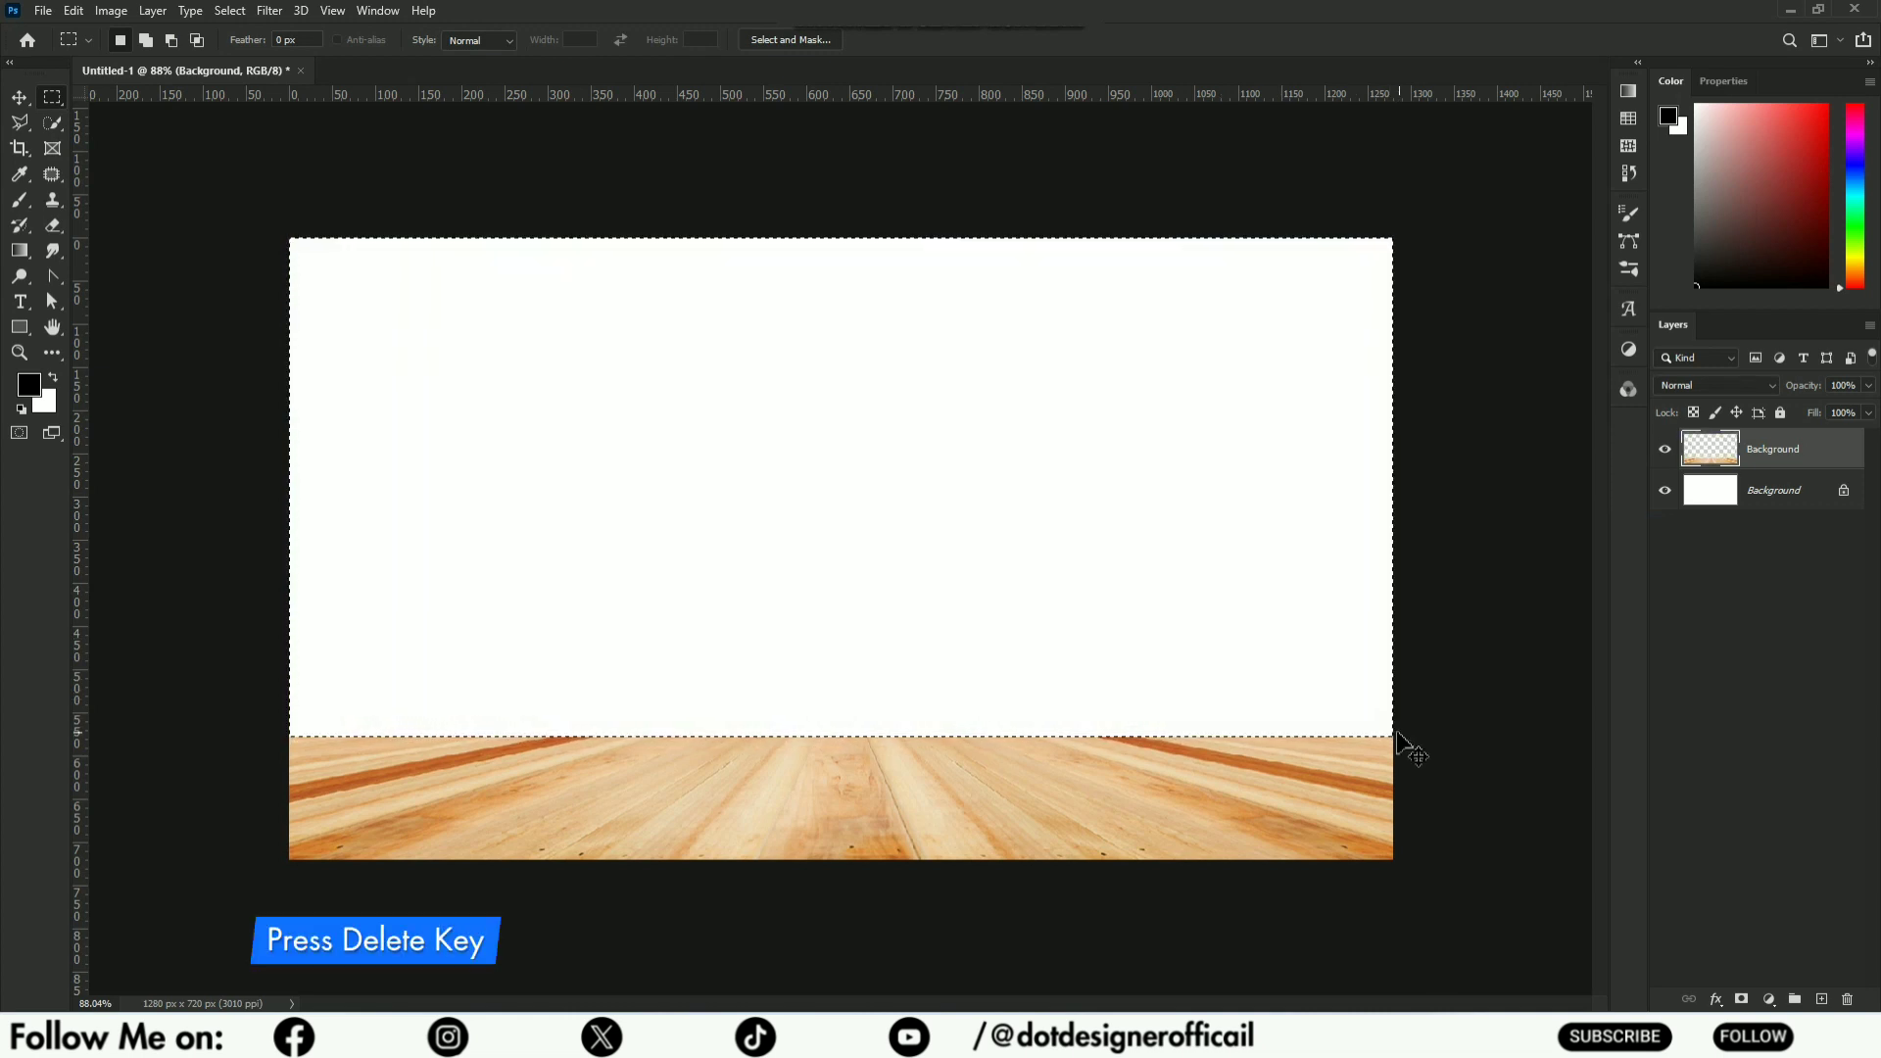
- Place Background Orange scaled to cover the canvas, with its layer below the tabletop layer
left_click(53, 14)
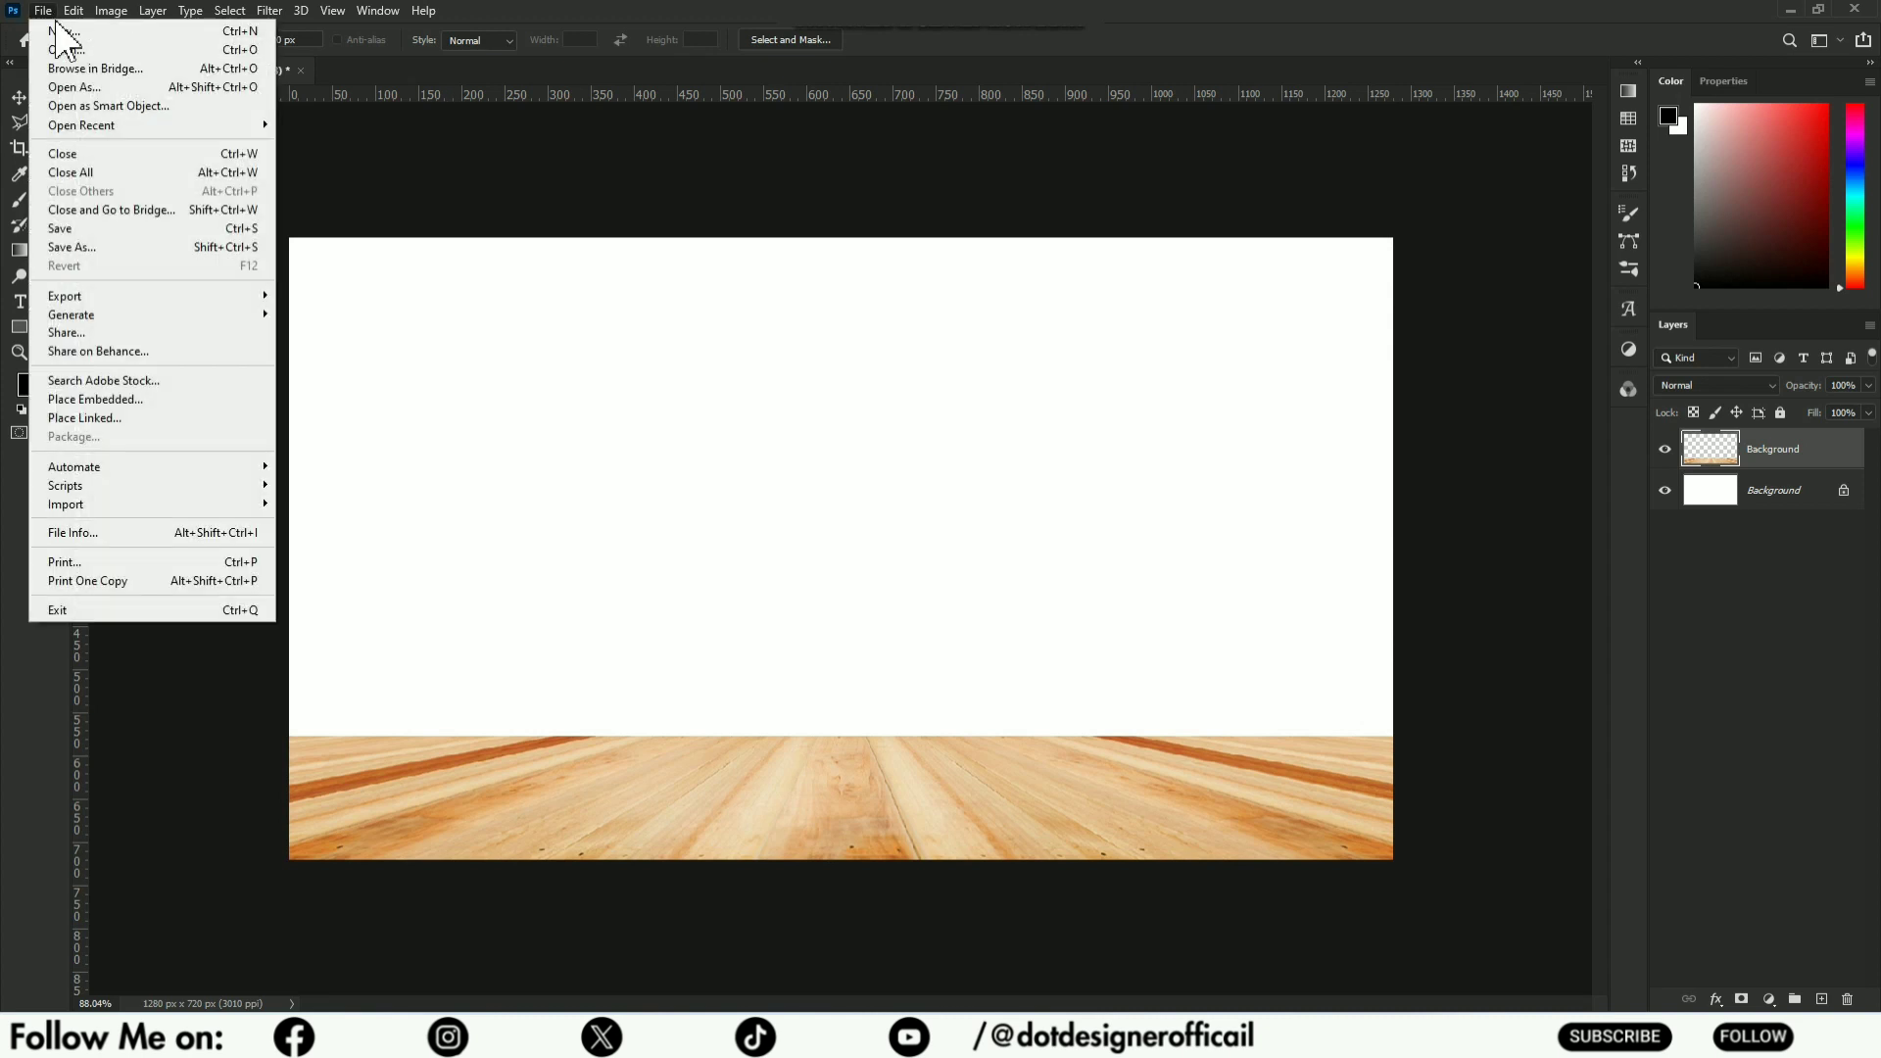
left_click(102, 398)
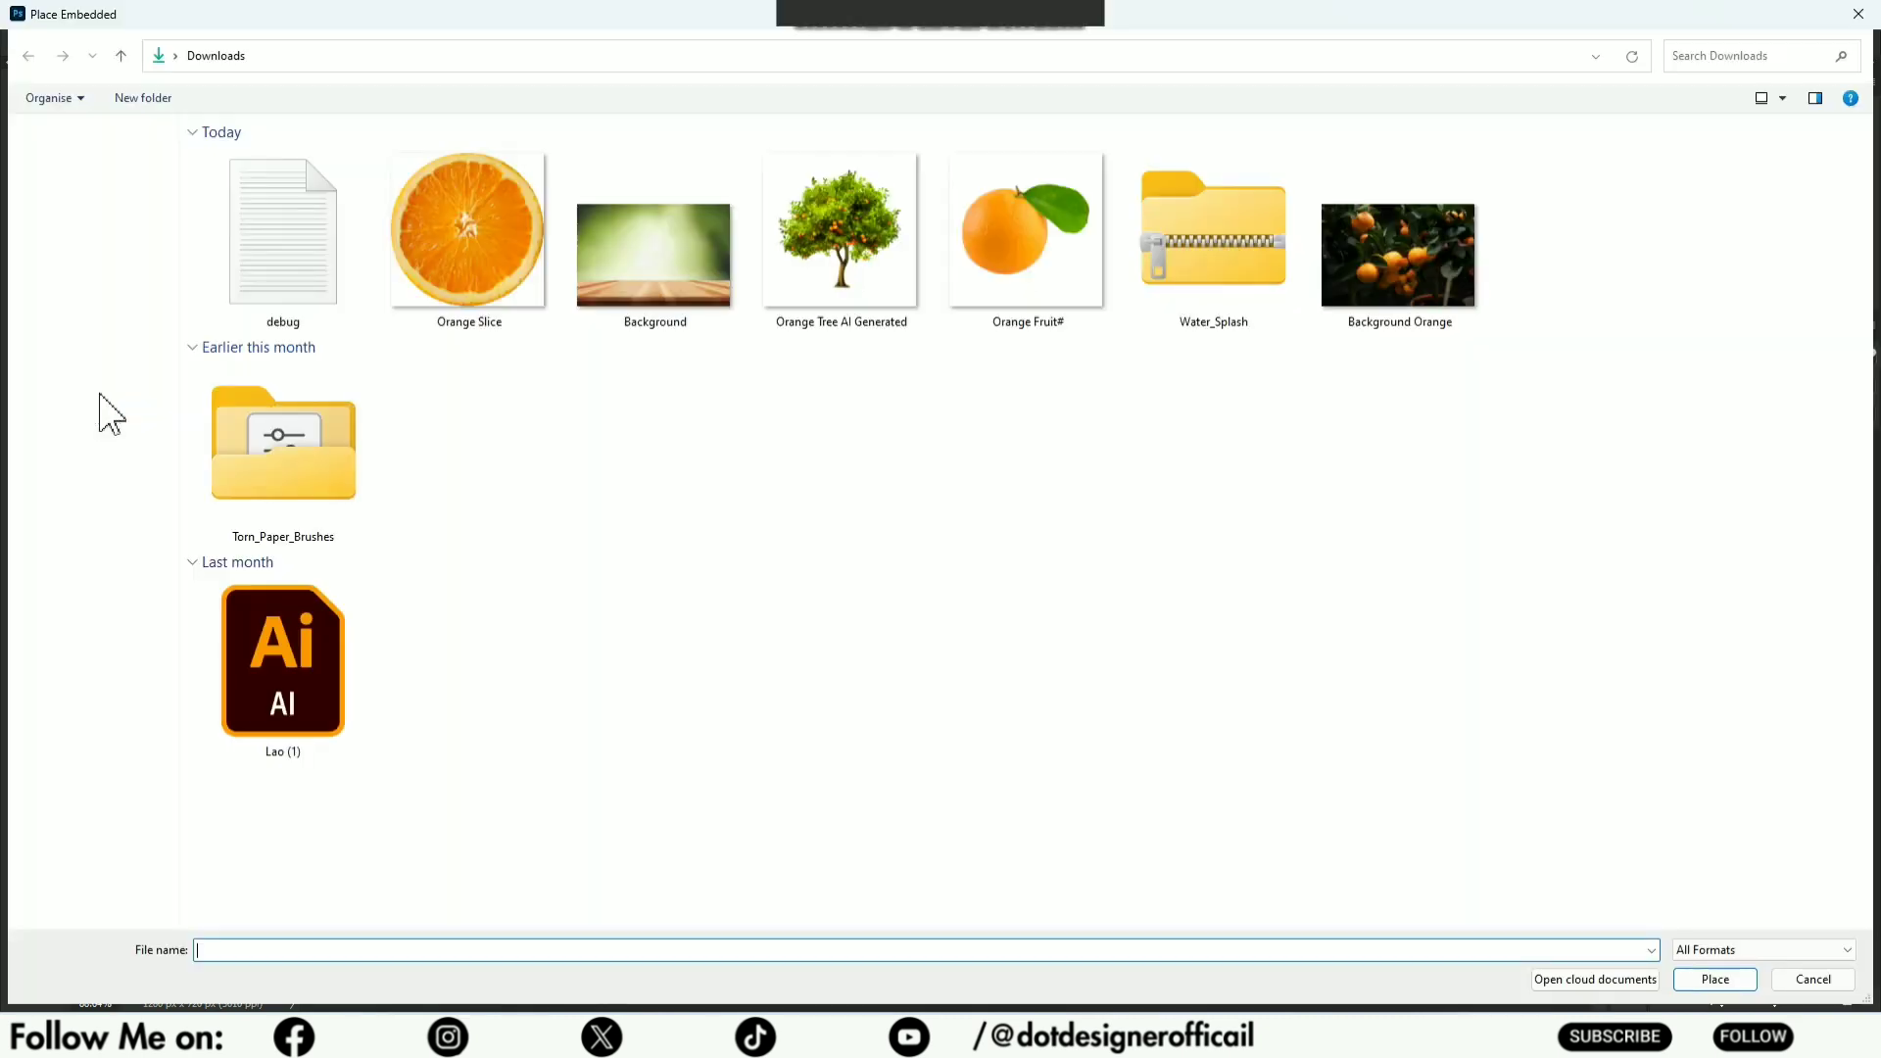
left_click(1398, 256)
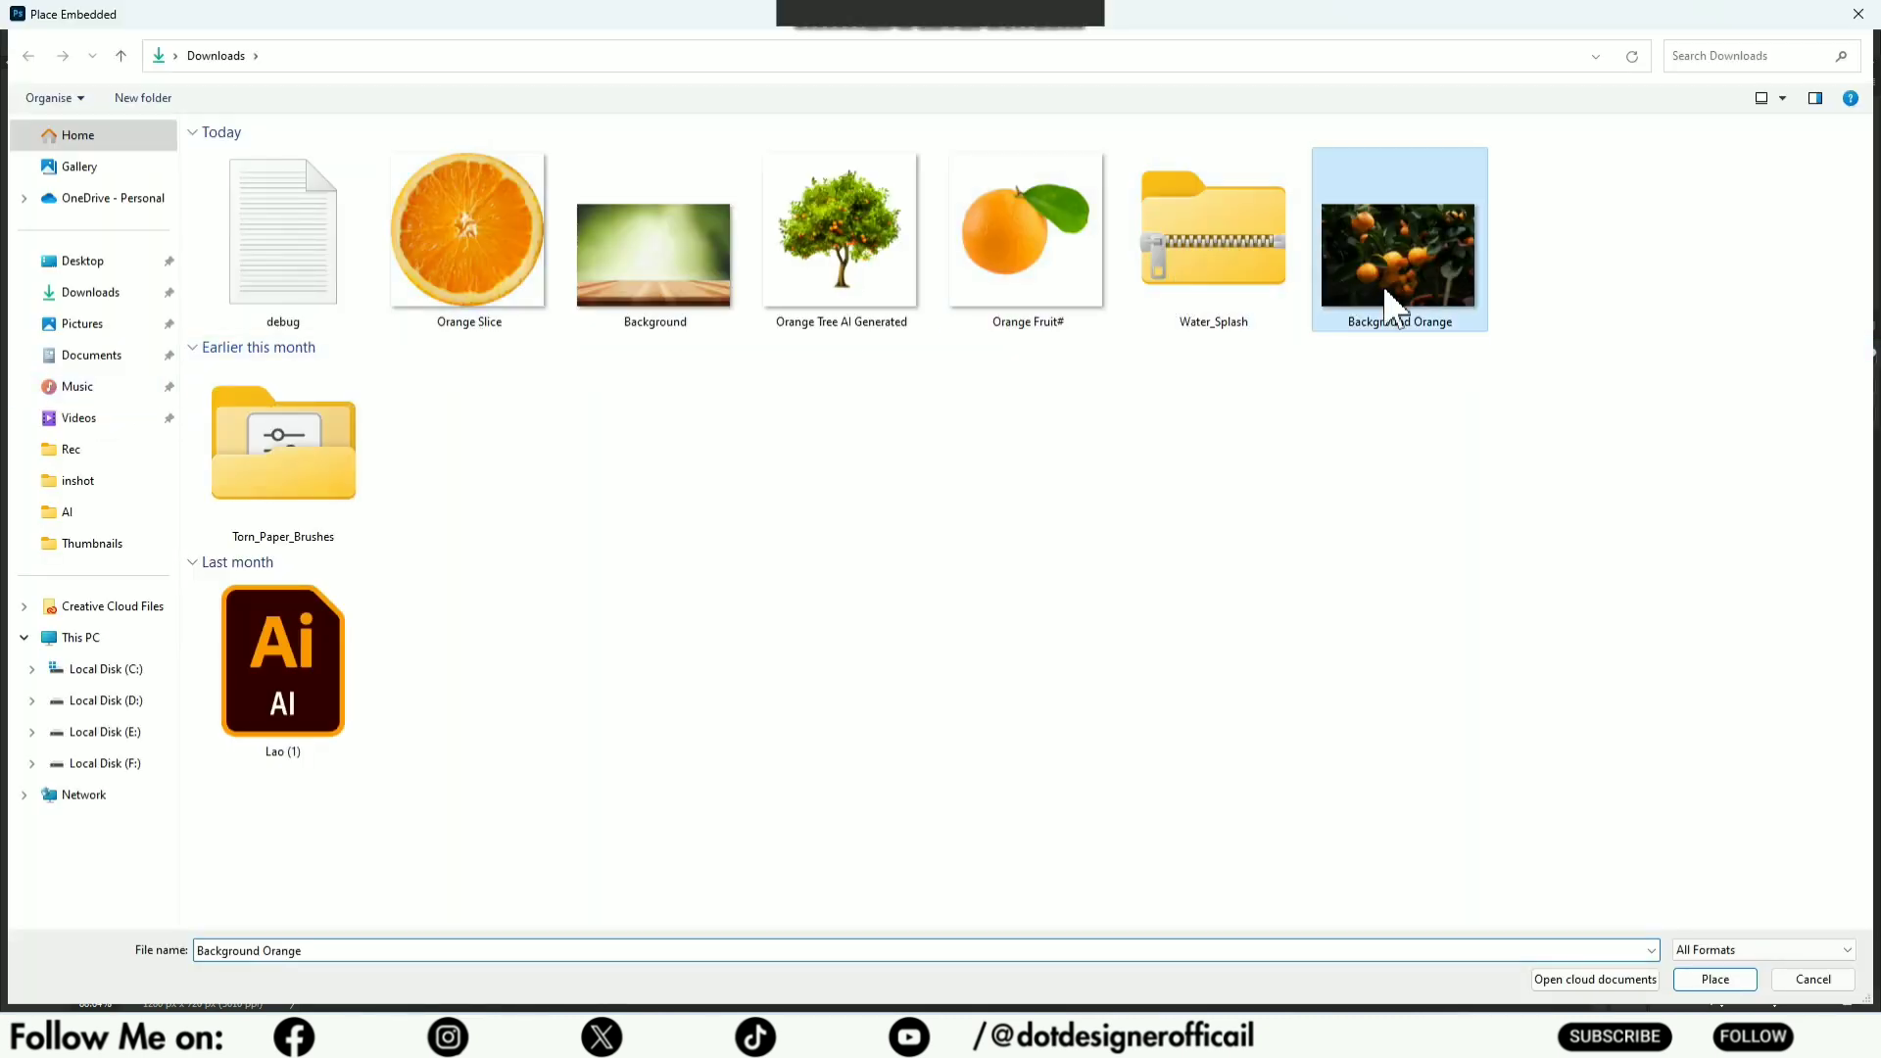
left_click(1714, 979)
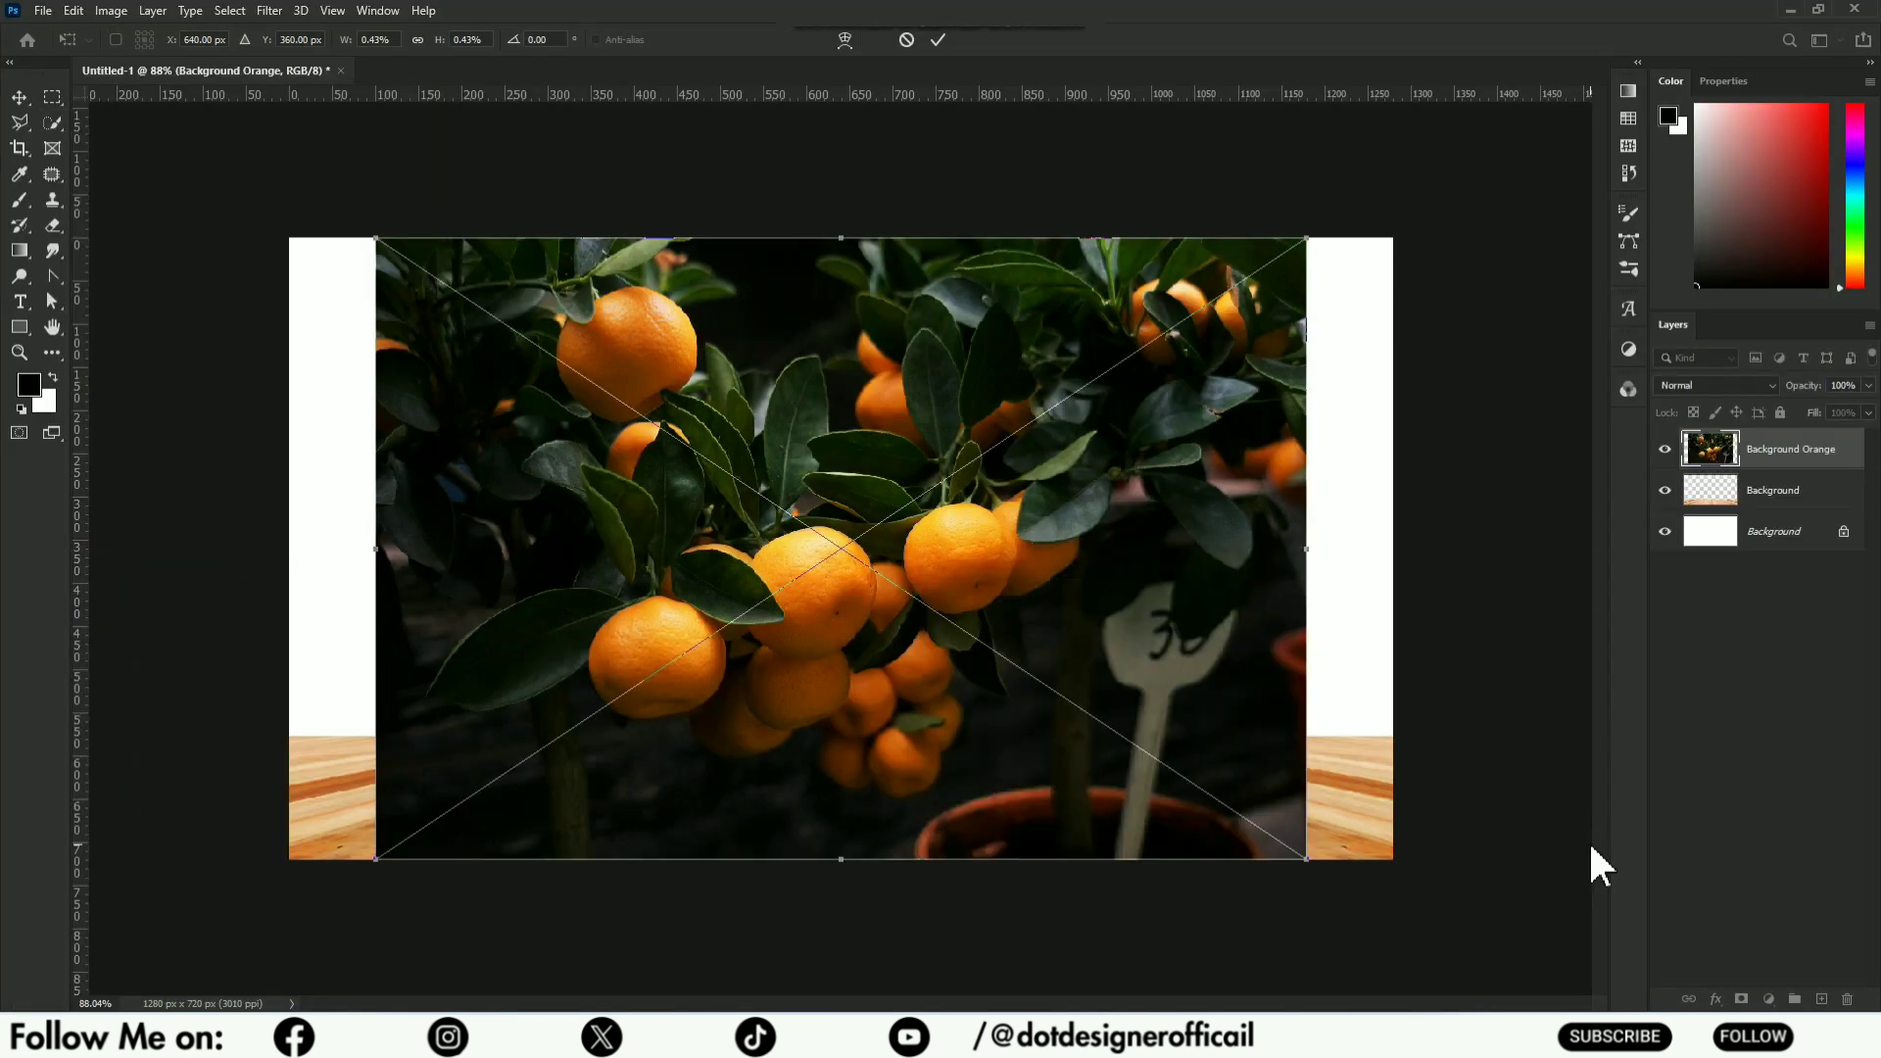
left_click_drag(1306, 549, 1401, 555)
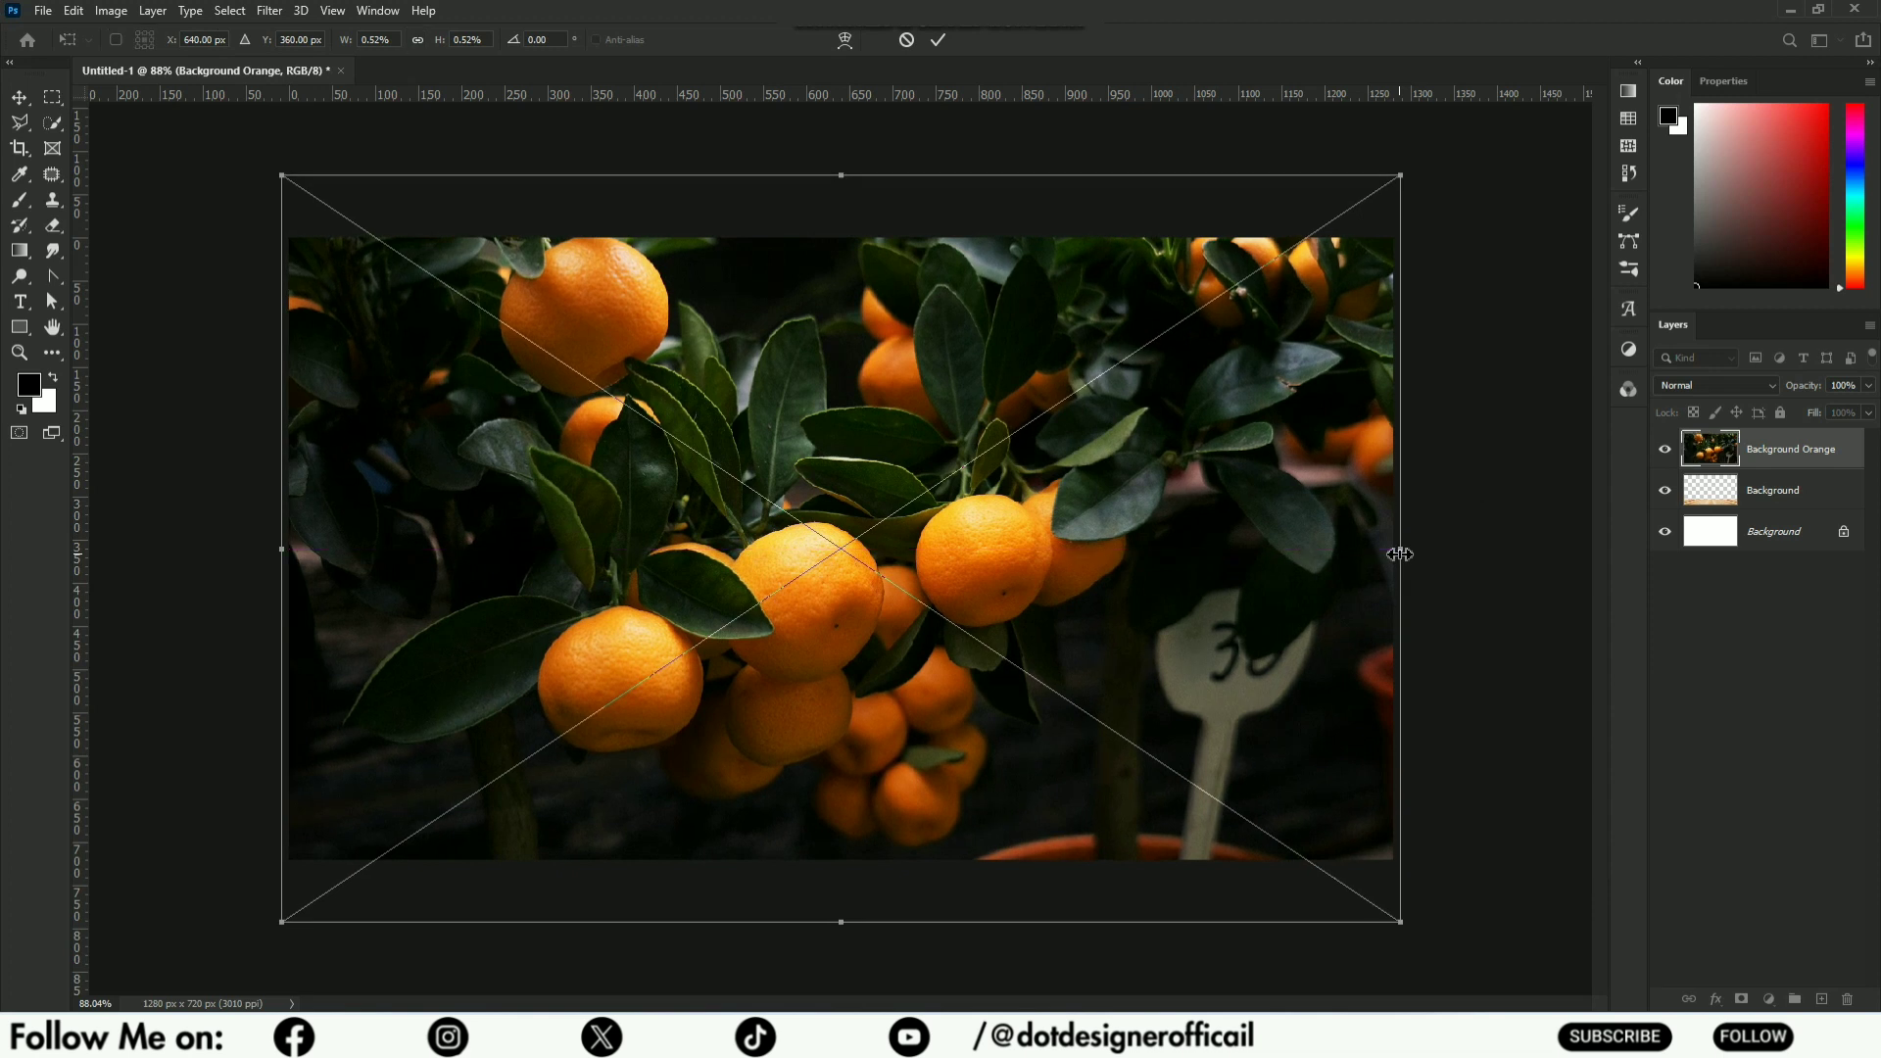
key("Return")
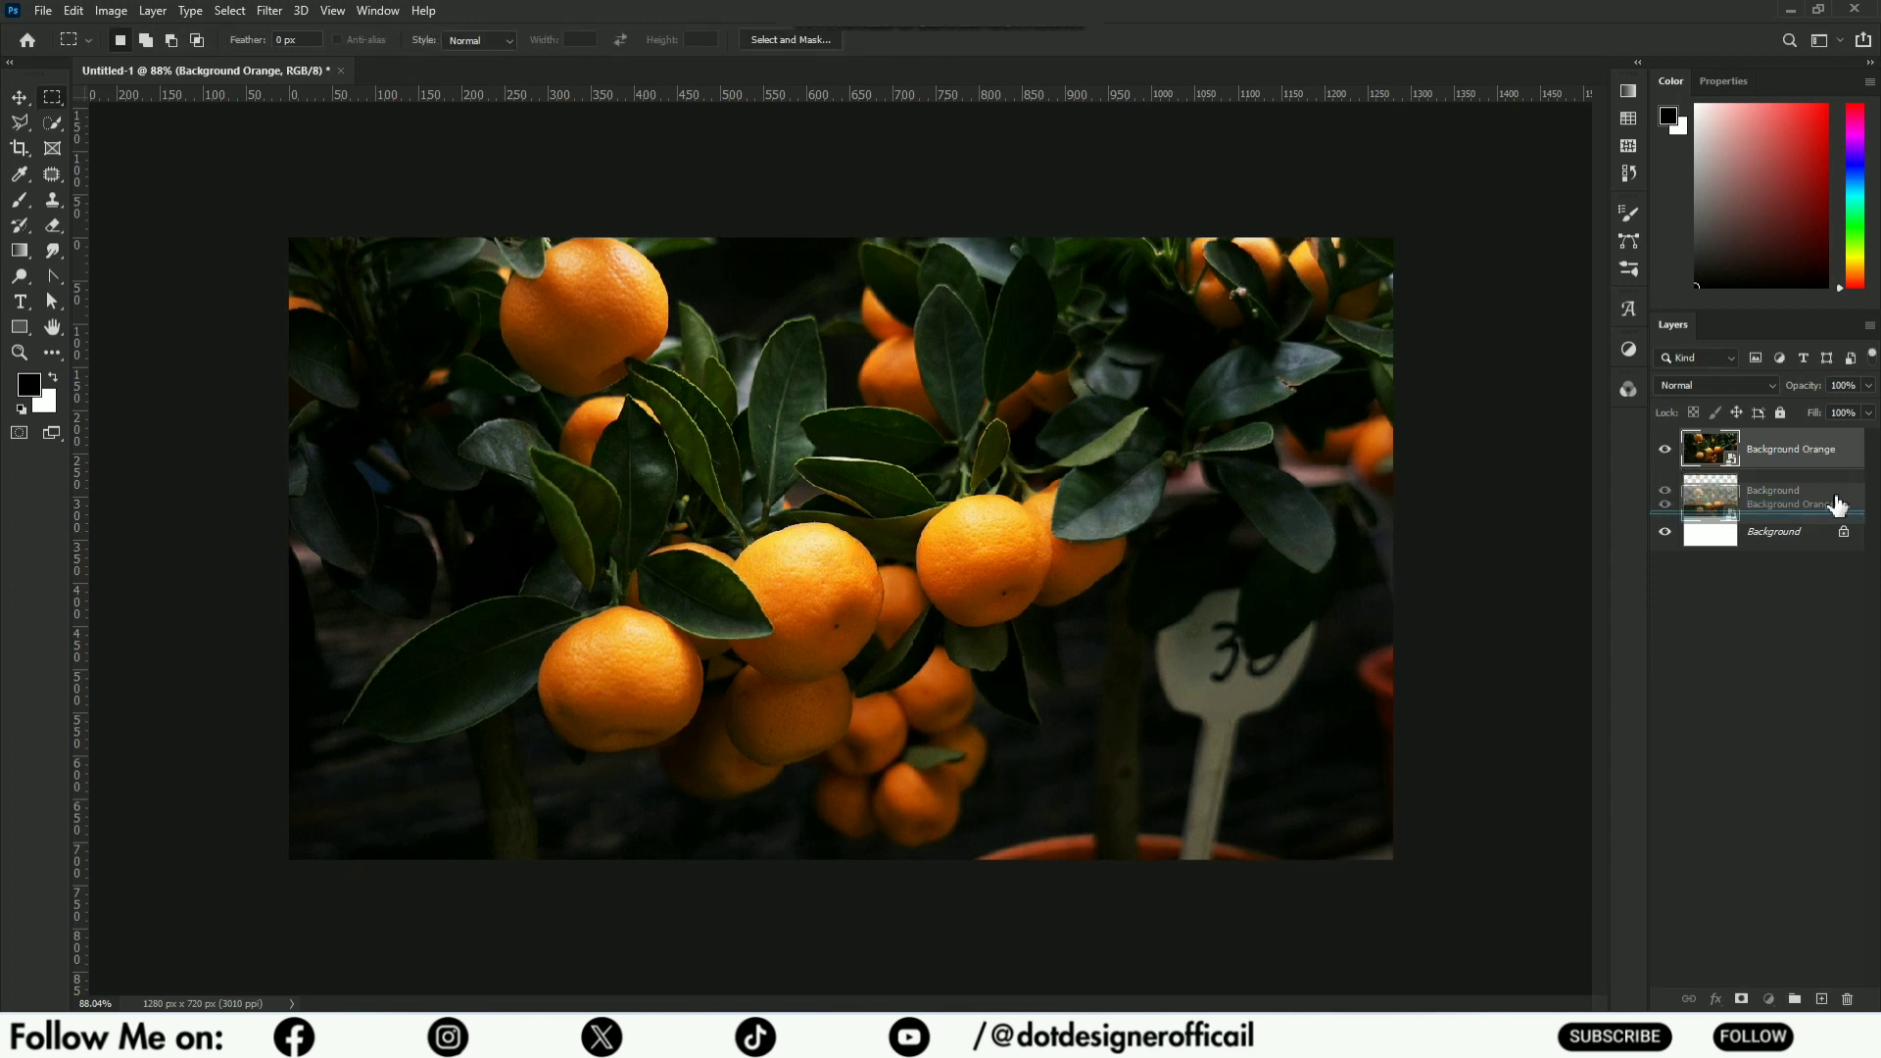
left_click_drag(1829, 453, 1808, 498)
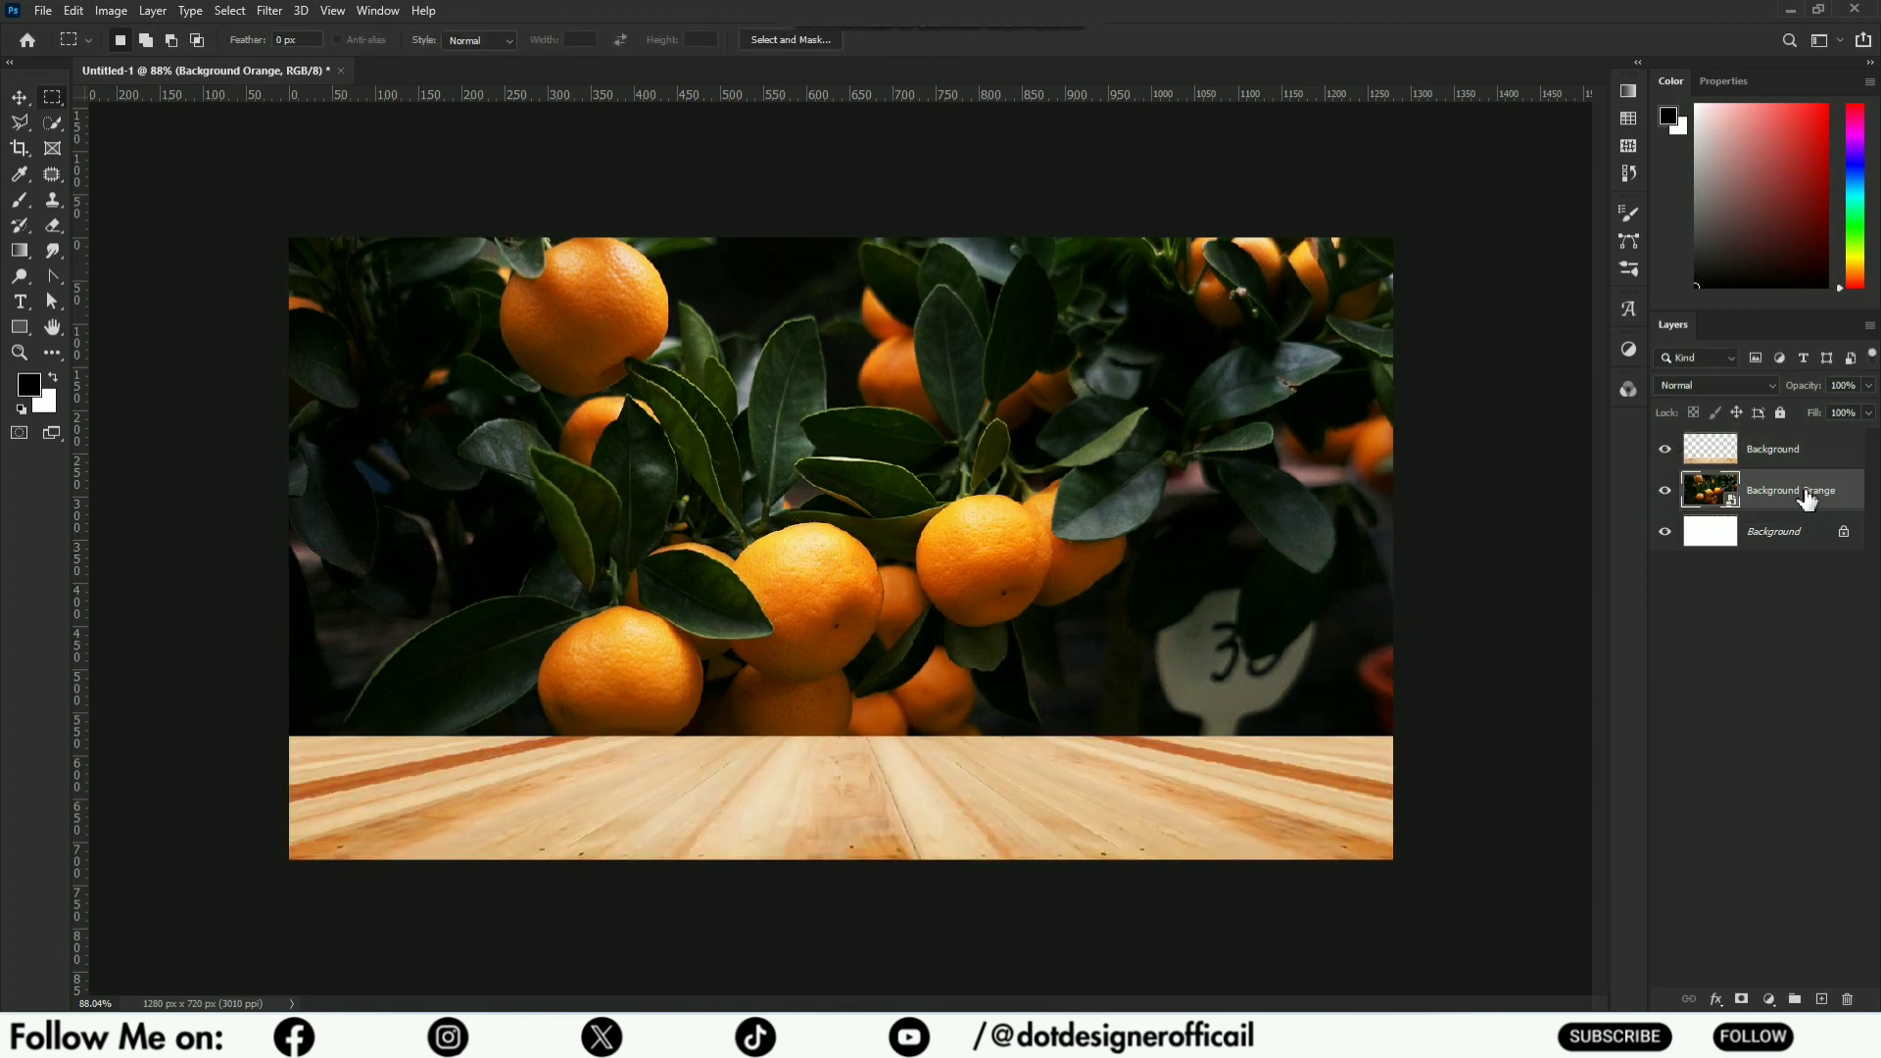
- Apply a 13.5-pixel Gaussian Blur to the Background Orange layer
left_click(278, 13)
mouse_move(280, 233)
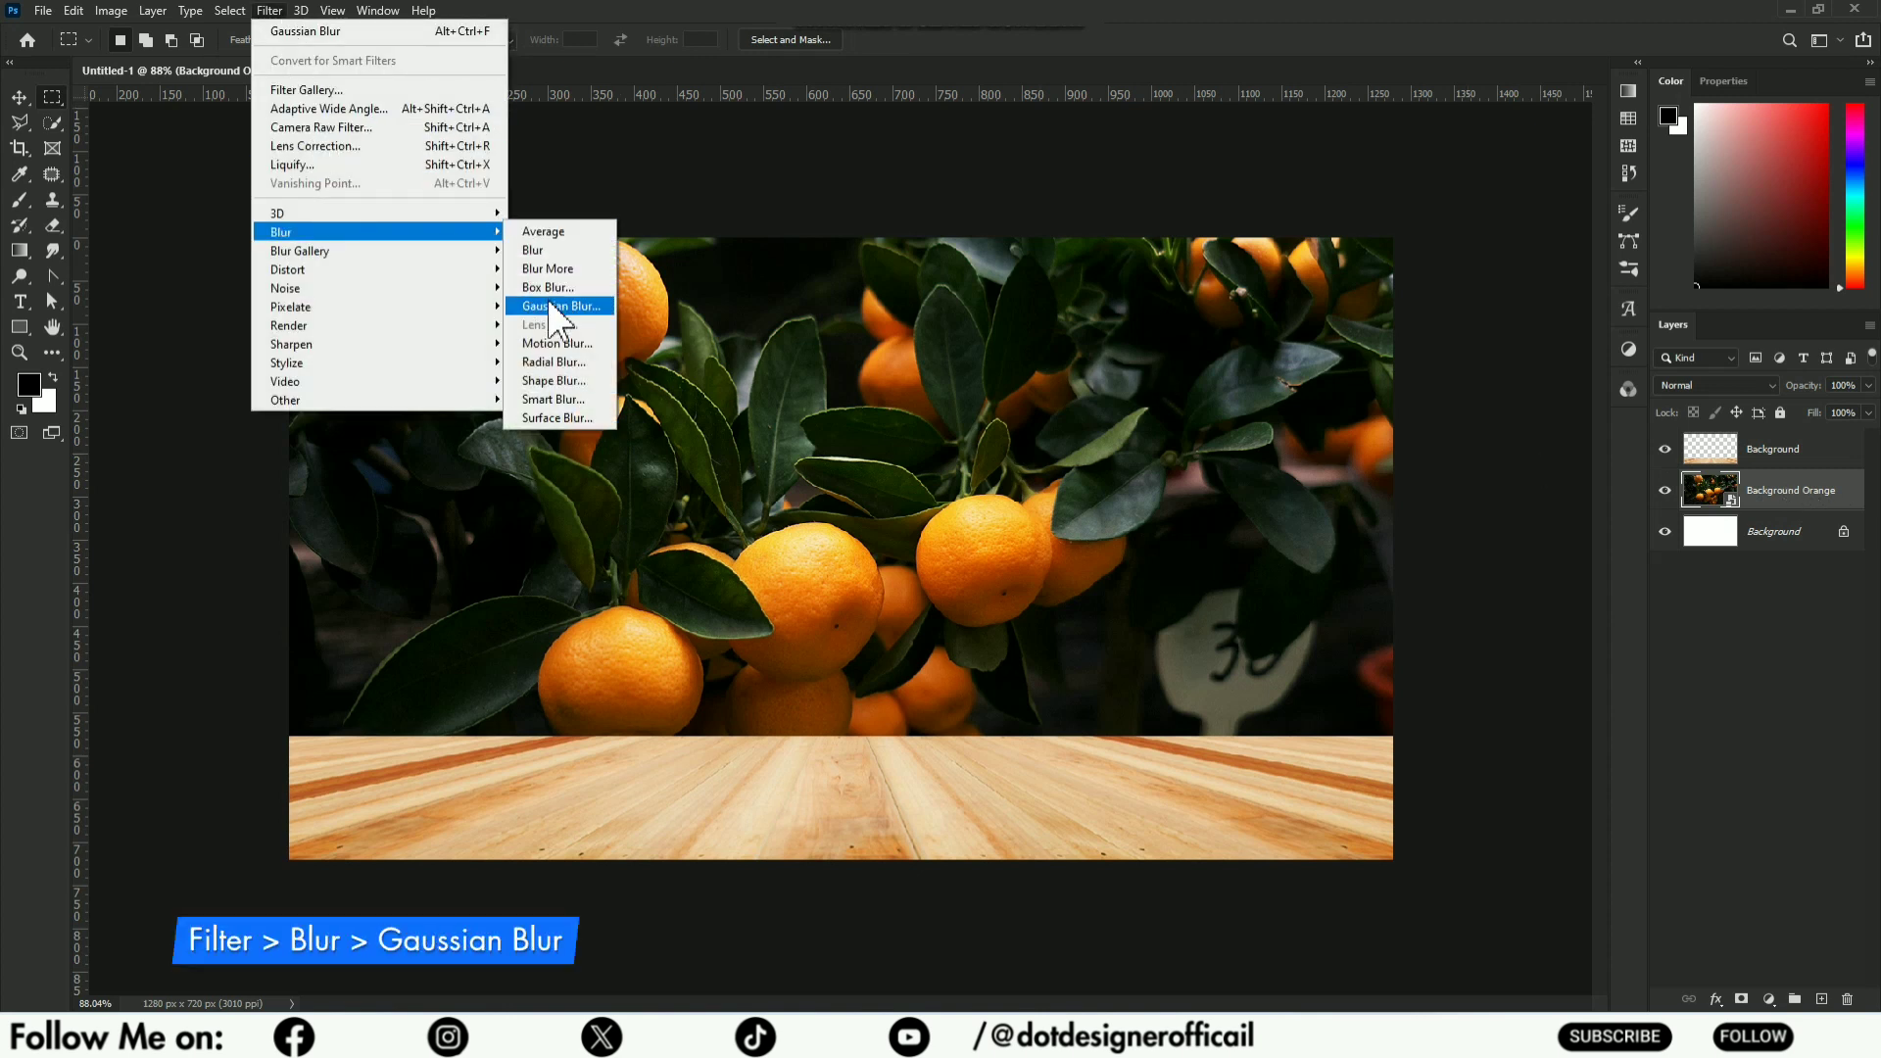
left_click(551, 306)
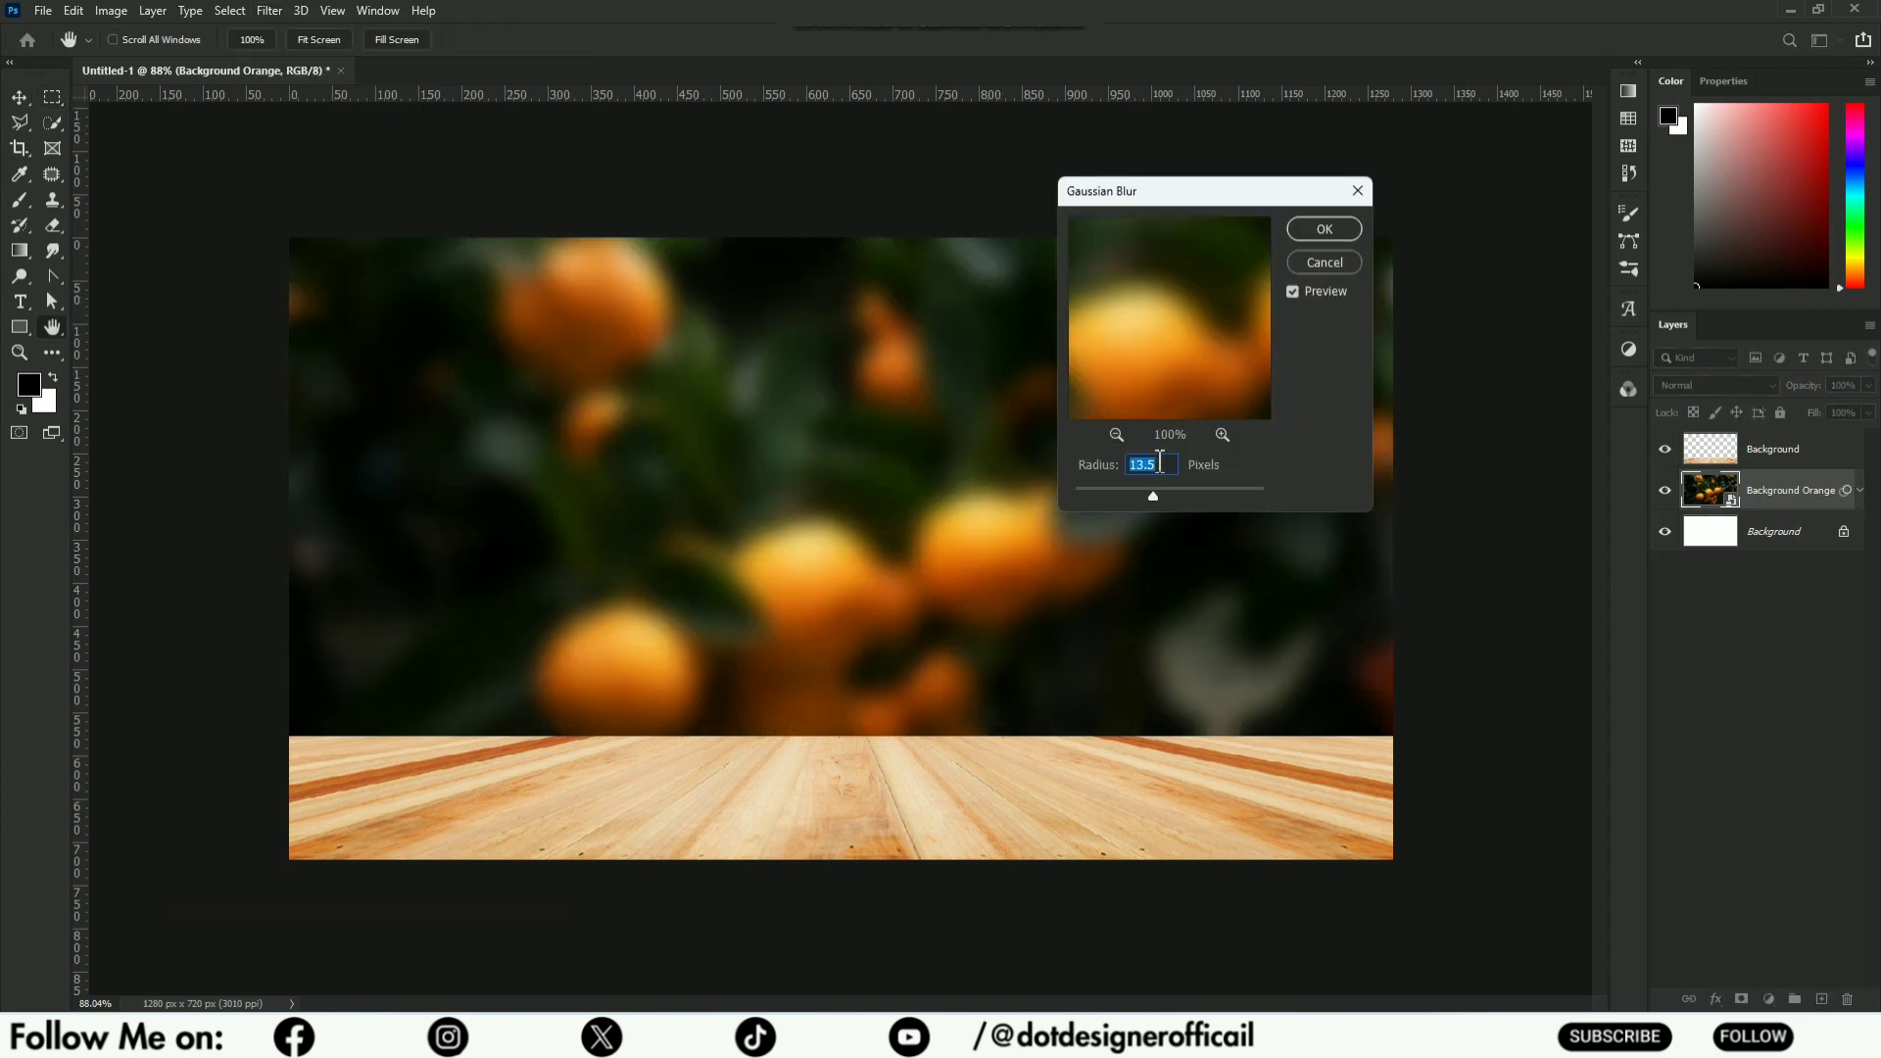
left_click(1325, 228)
- Place the Orange Fruit# image, enlarged and rotated about -12°
left_click(43, 13)
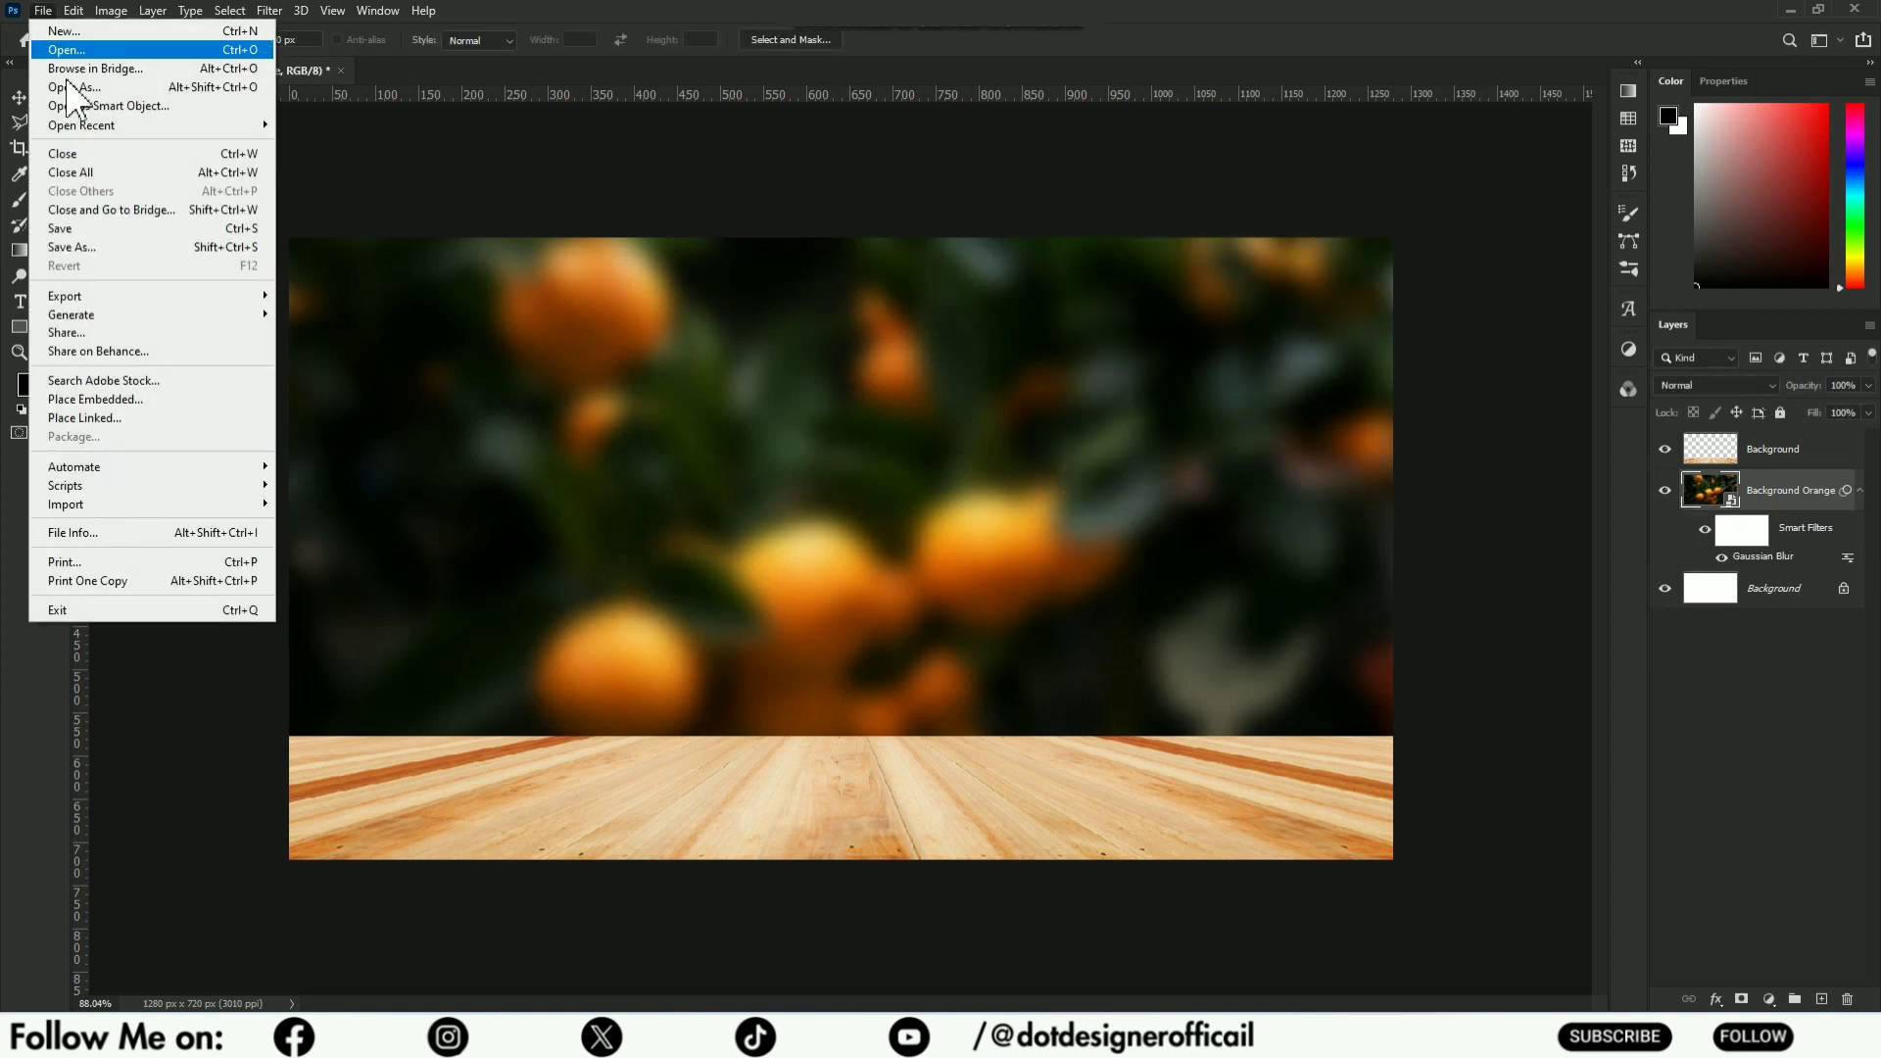
left_click(139, 410)
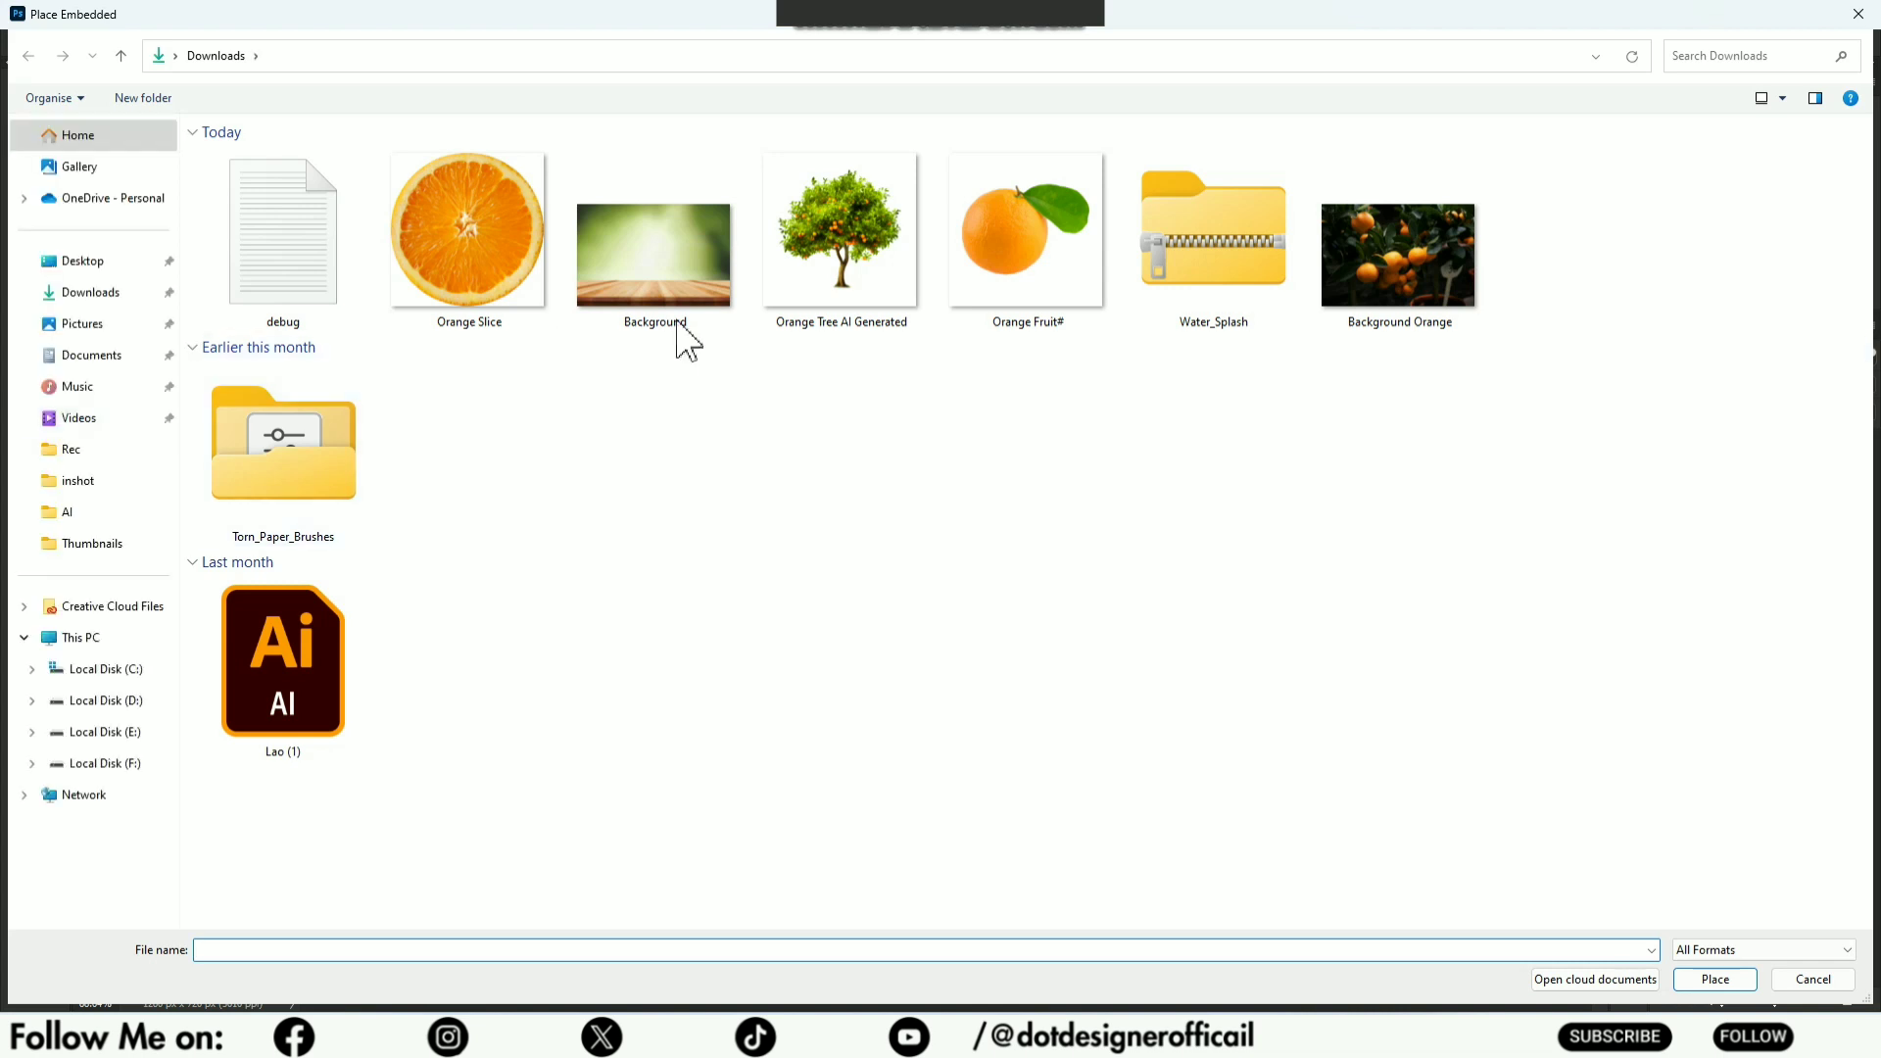
left_click(1034, 270)
left_click(1712, 986)
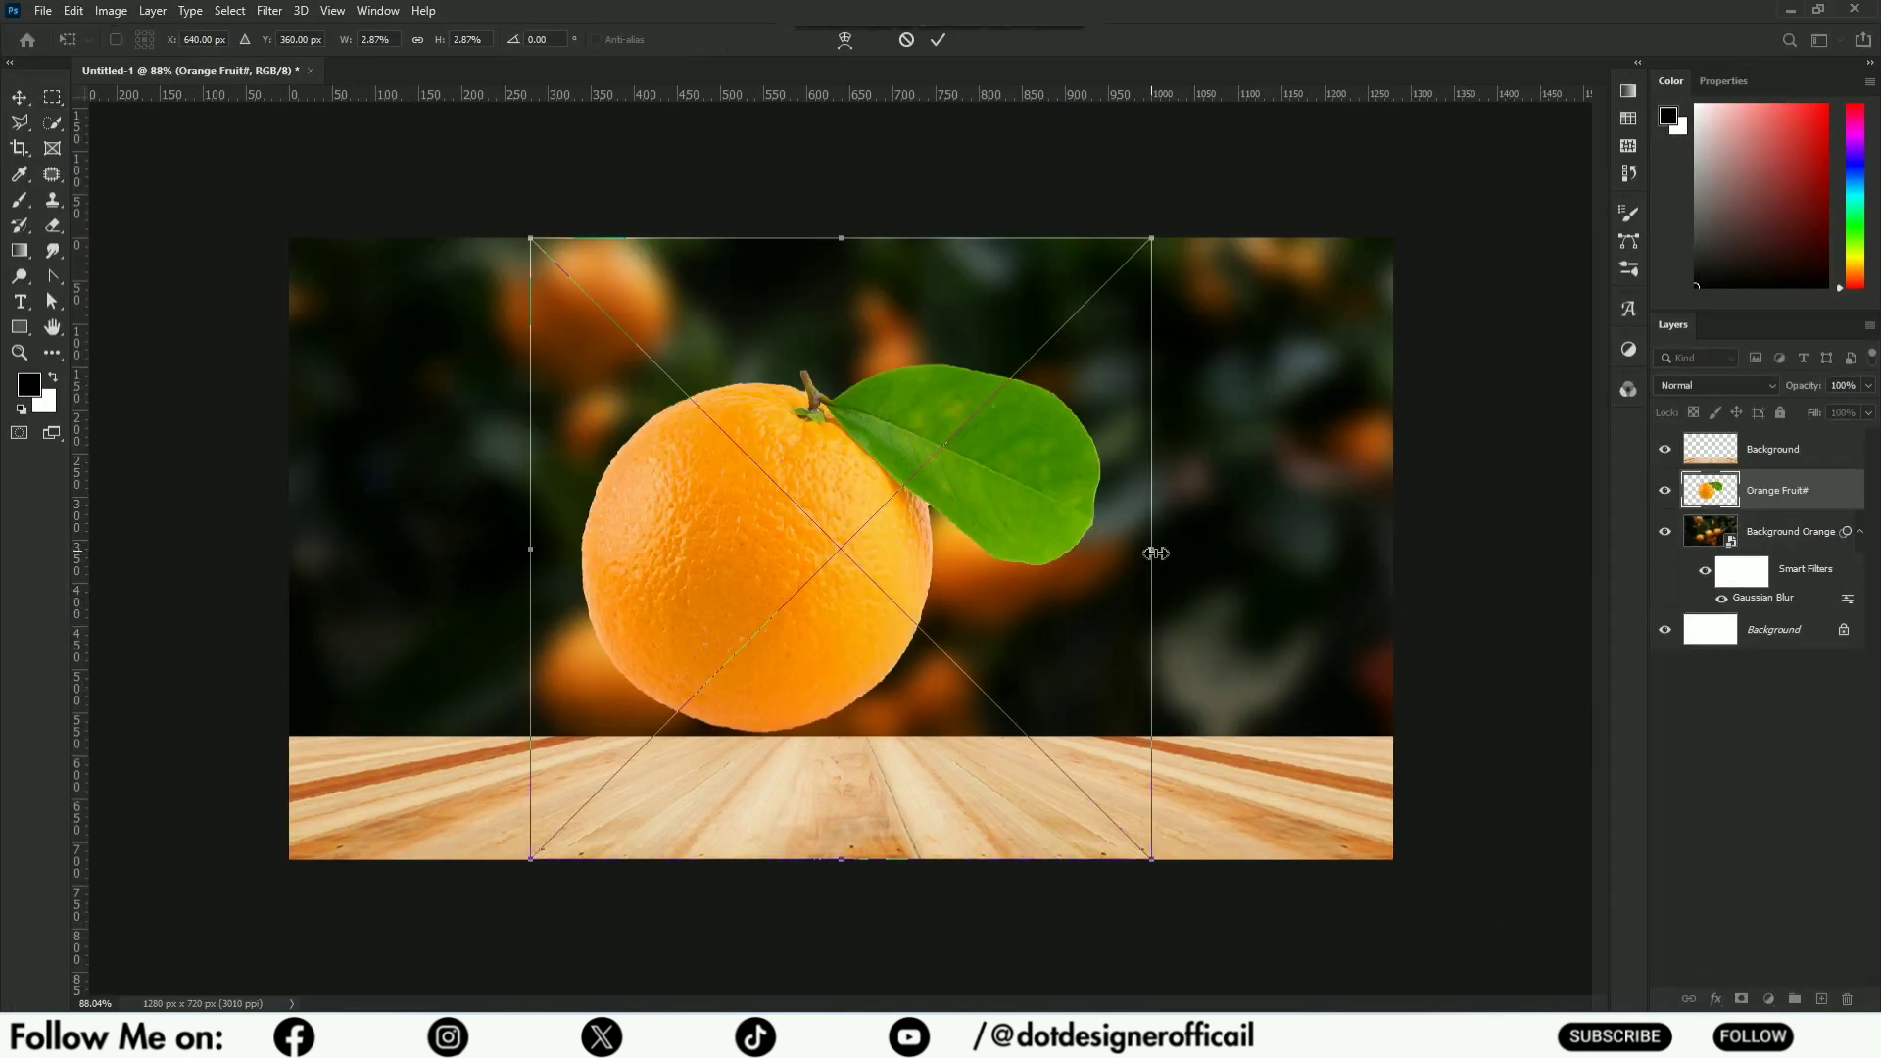
left_click_drag(1156, 554, 1217, 549)
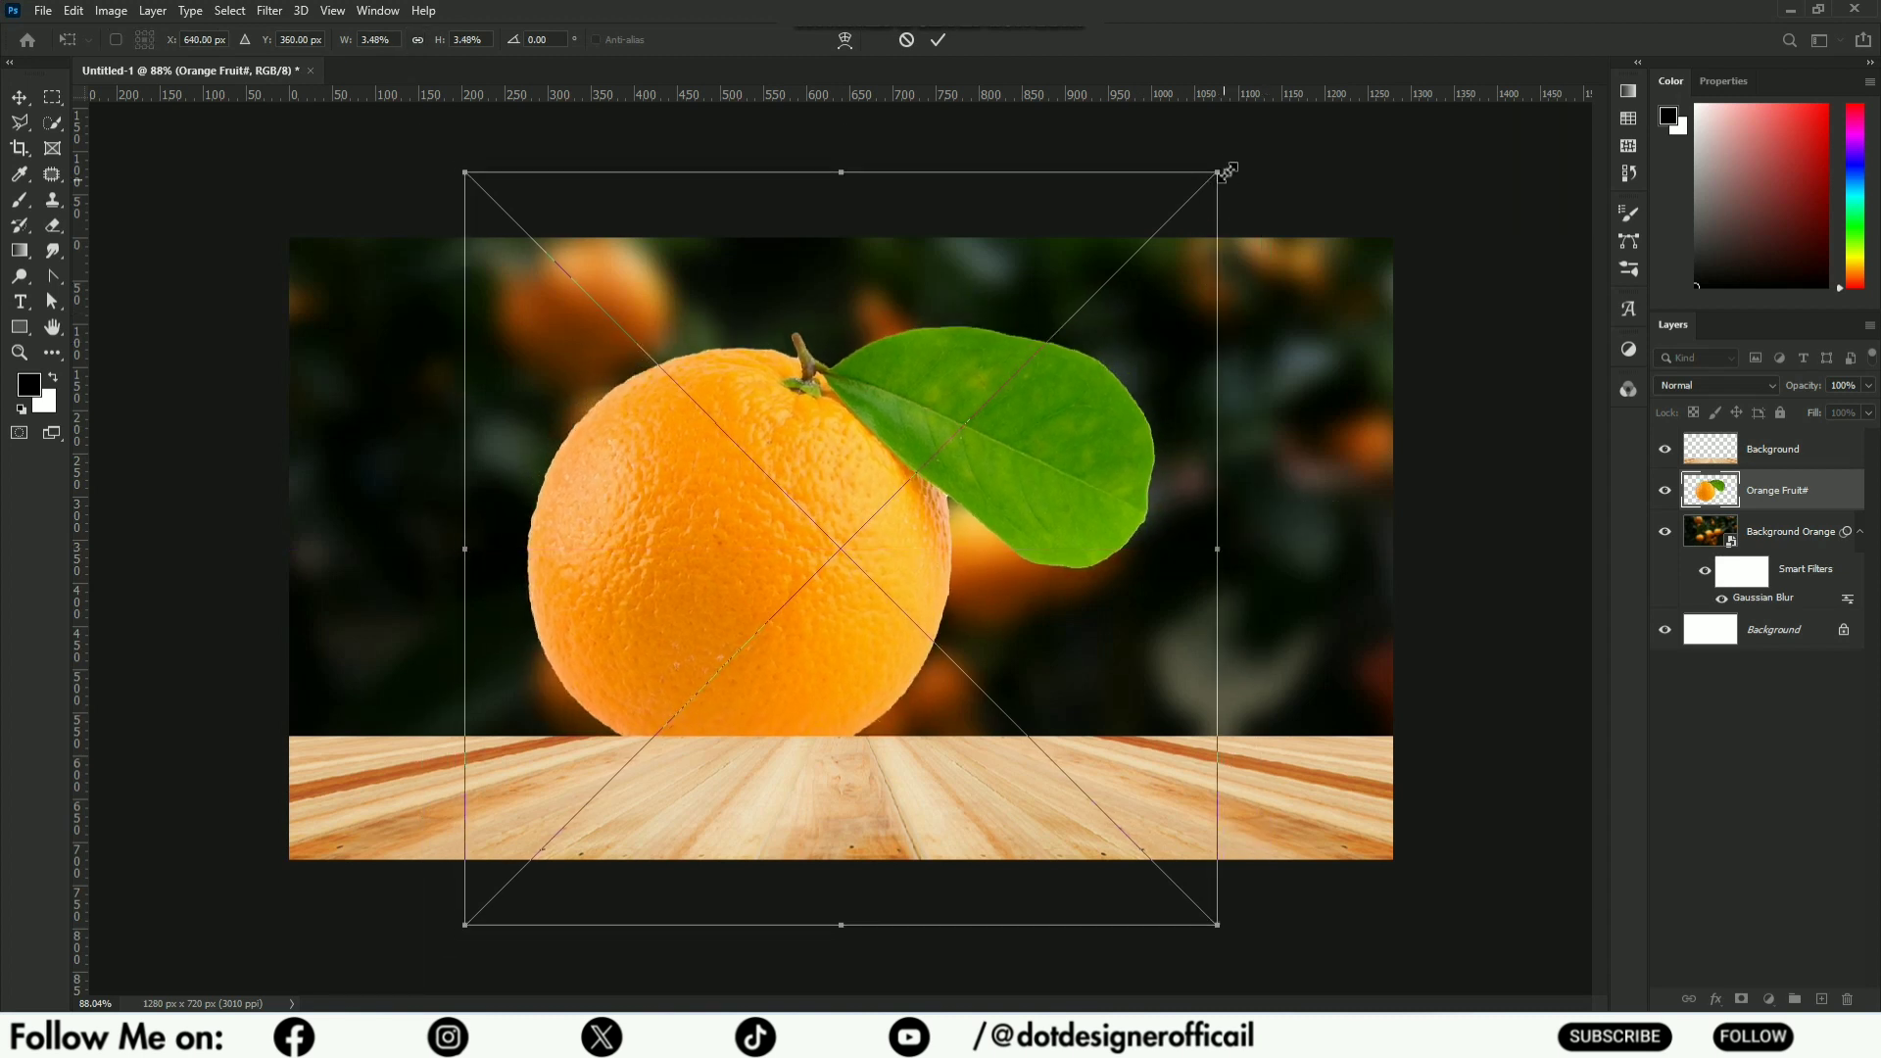
left_click_drag(1227, 172, 1127, 116)
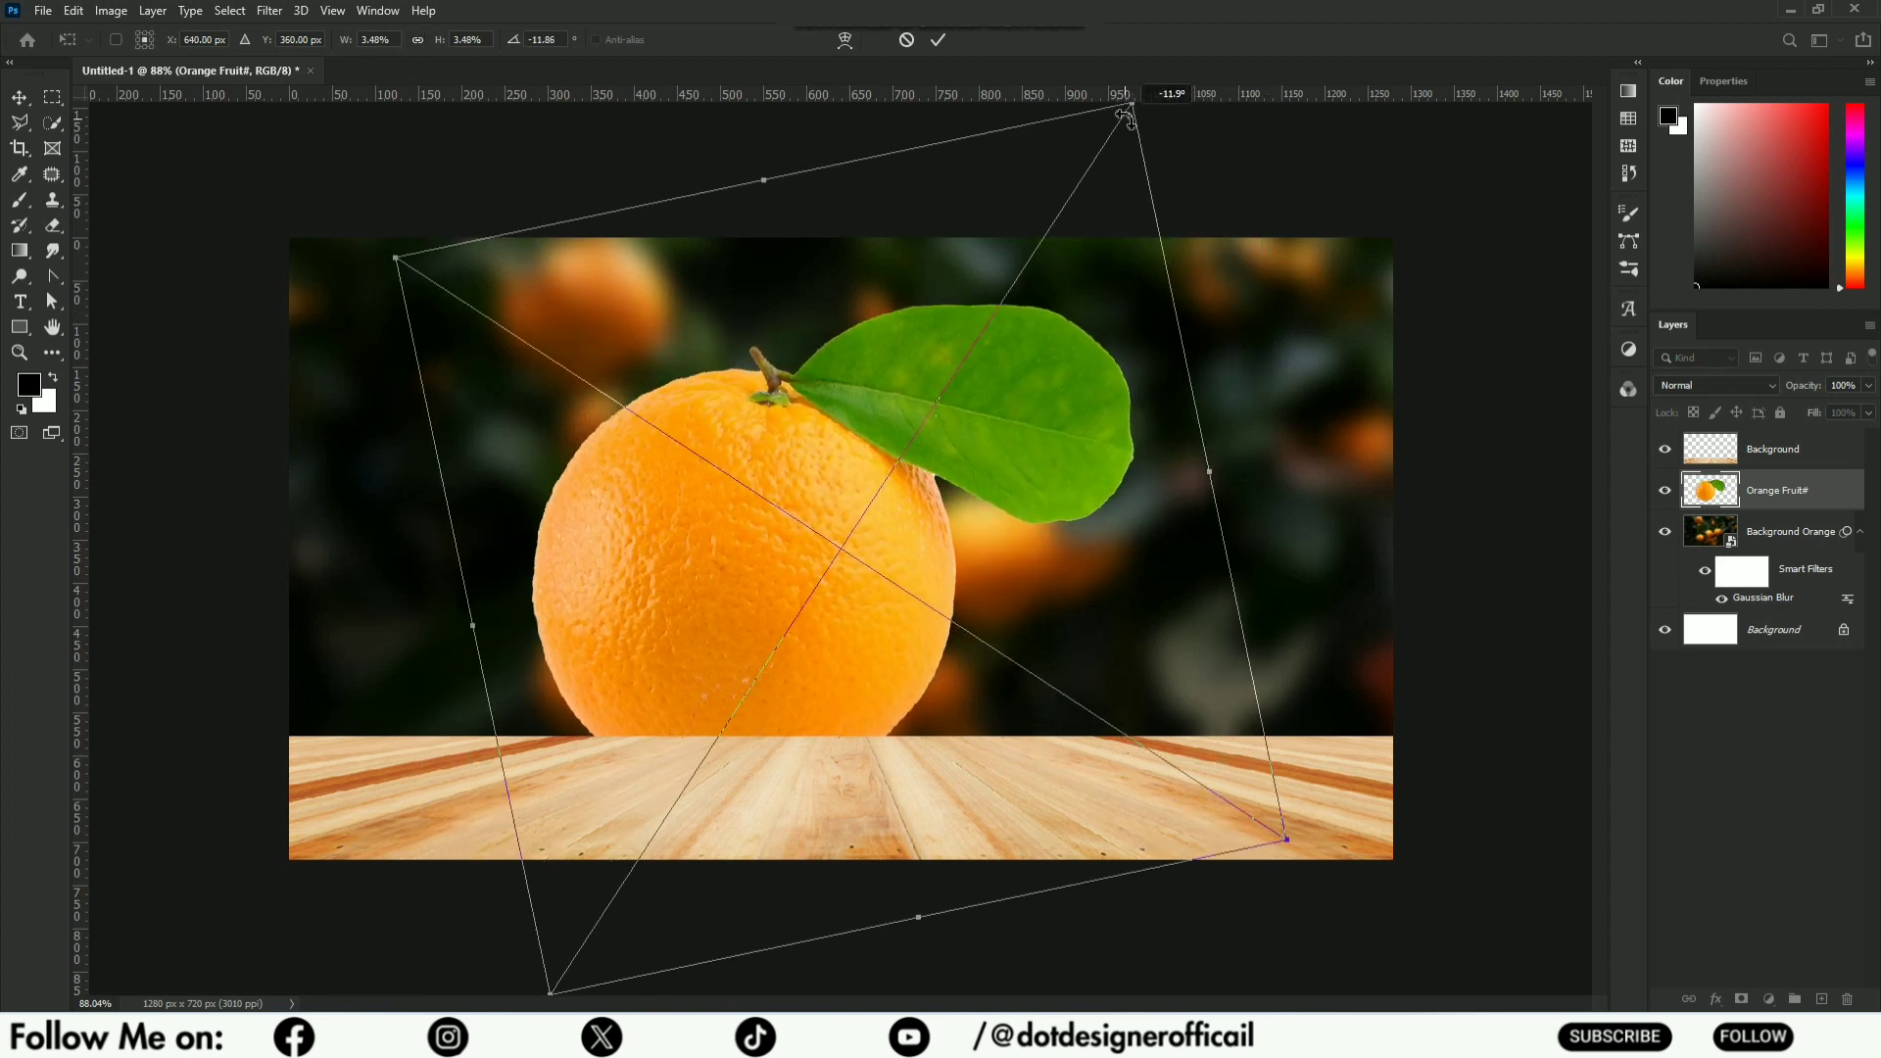
key("Return")
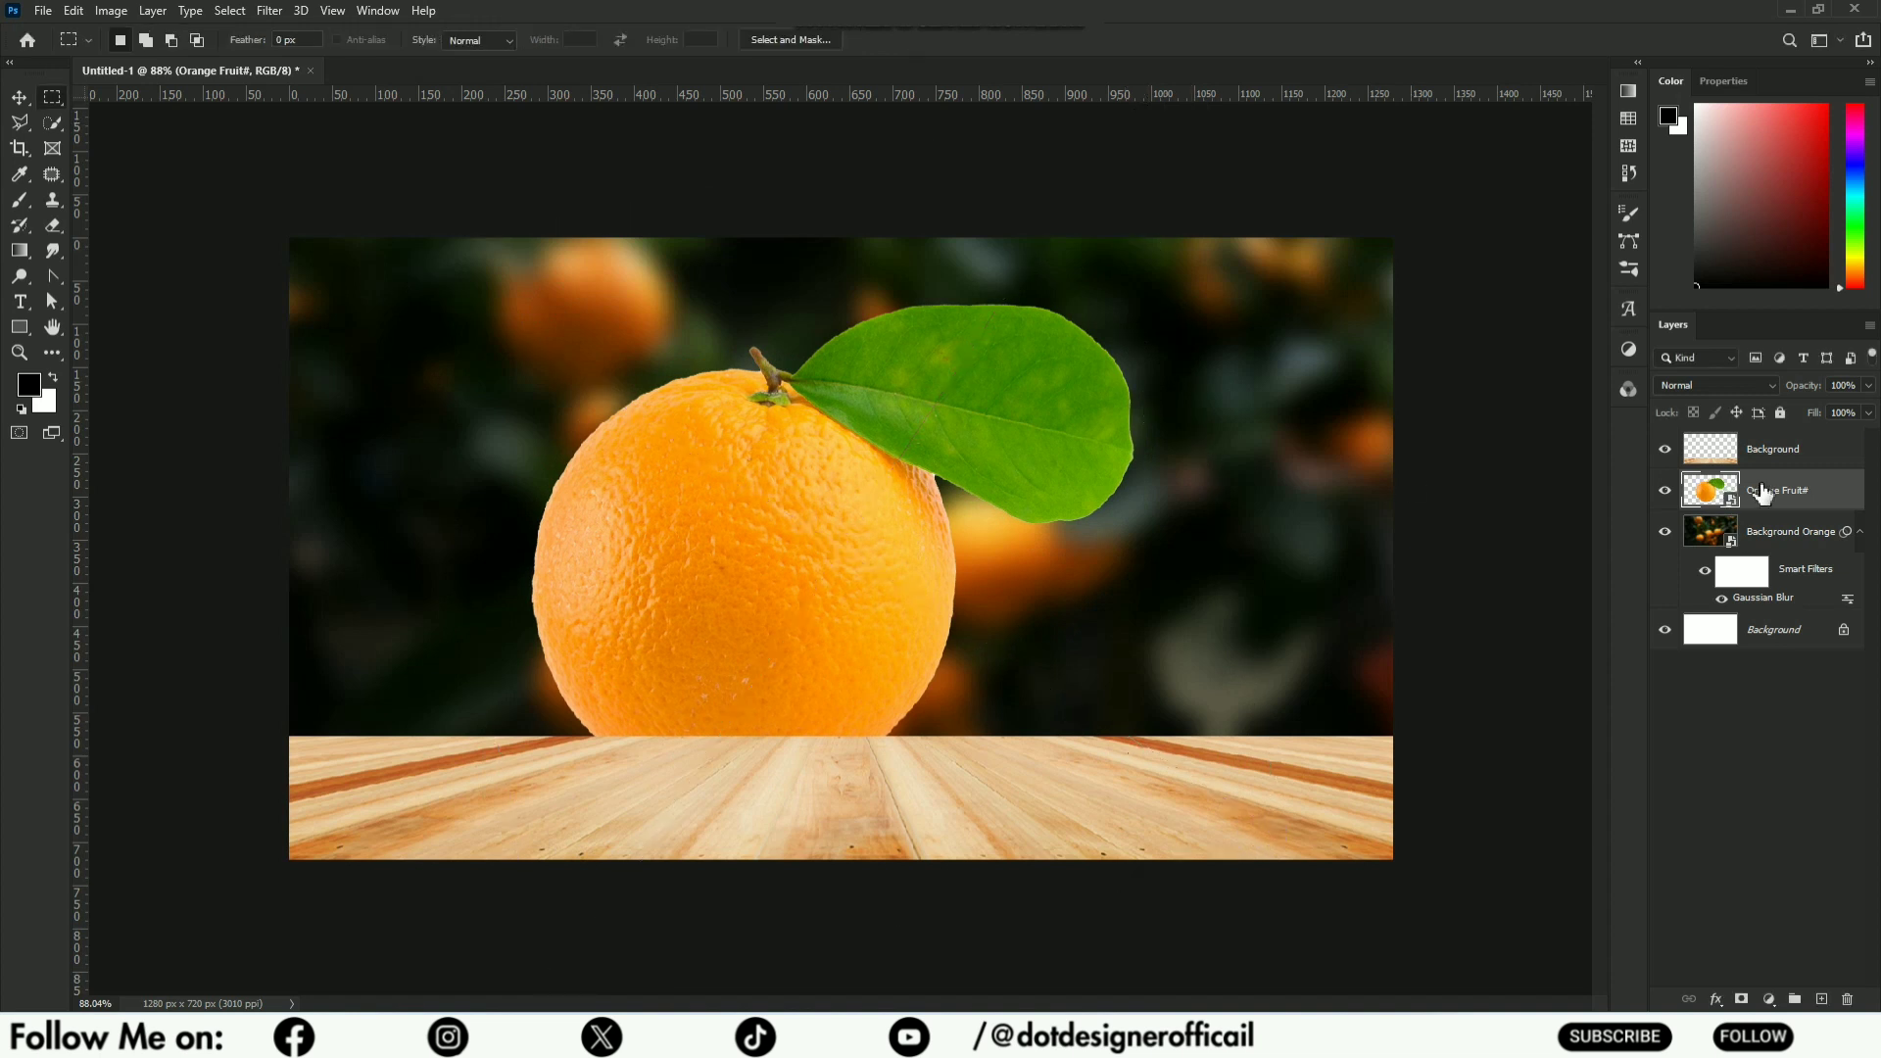
- Stack the Orange Fruit# layer above the tabletop and position the orange on the table
left_click_drag(1760, 493, 1751, 457)
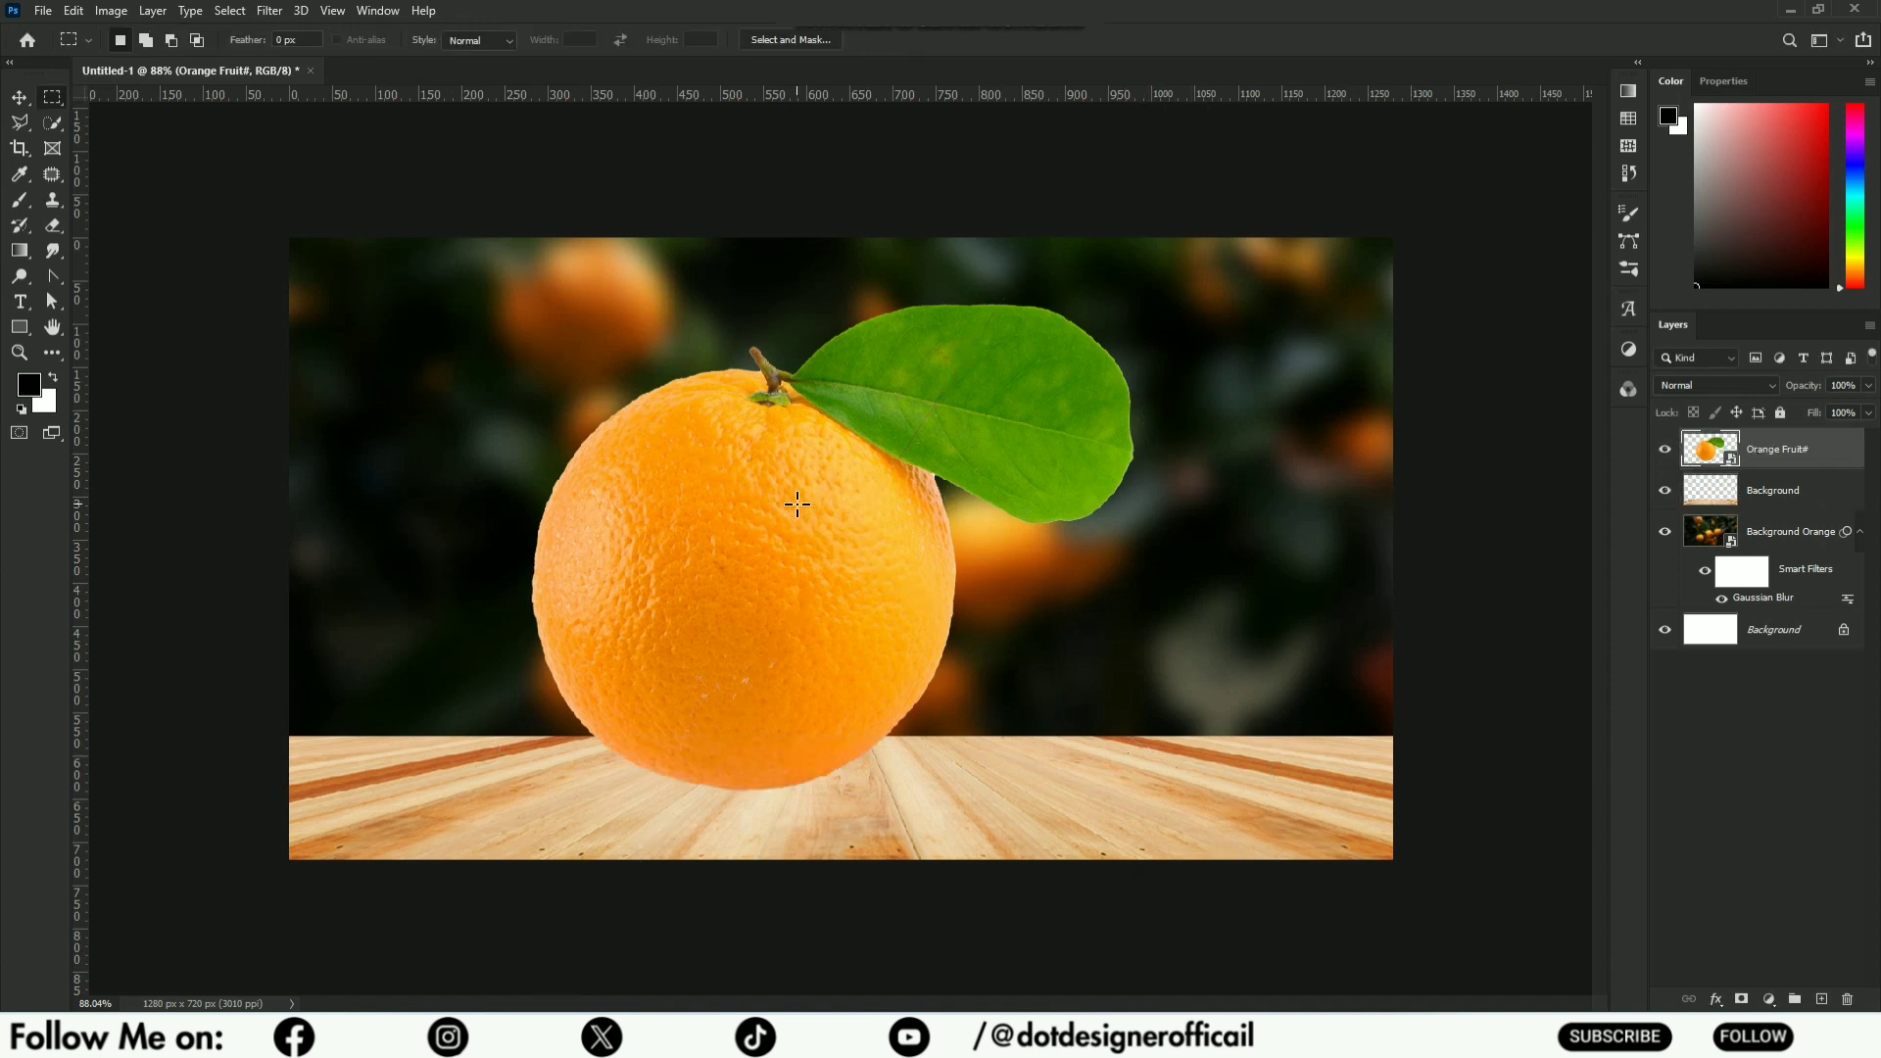
left_click(19, 96)
left_click_drag(733, 534, 821, 557)
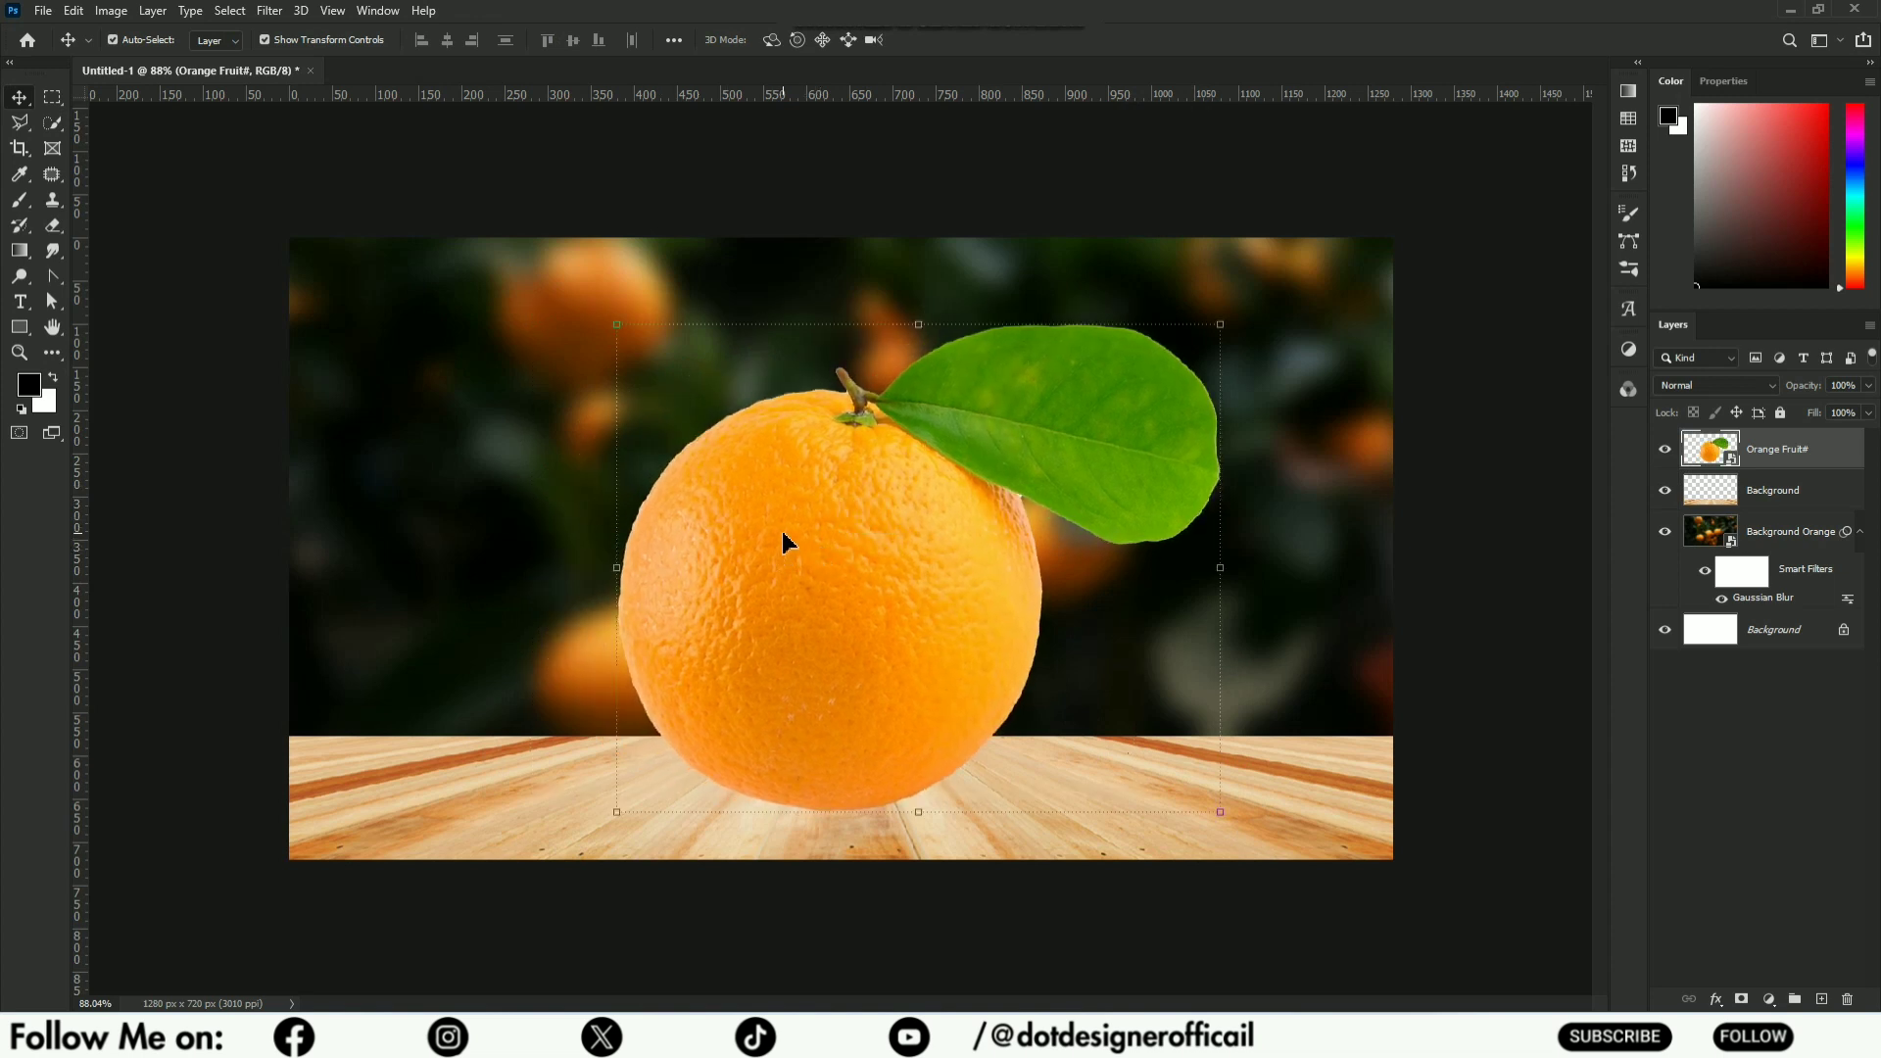
- Pick the Quick Selection tool, rasterize Orange Fruit#, and load its pixels as a selection
left_click(53, 121)
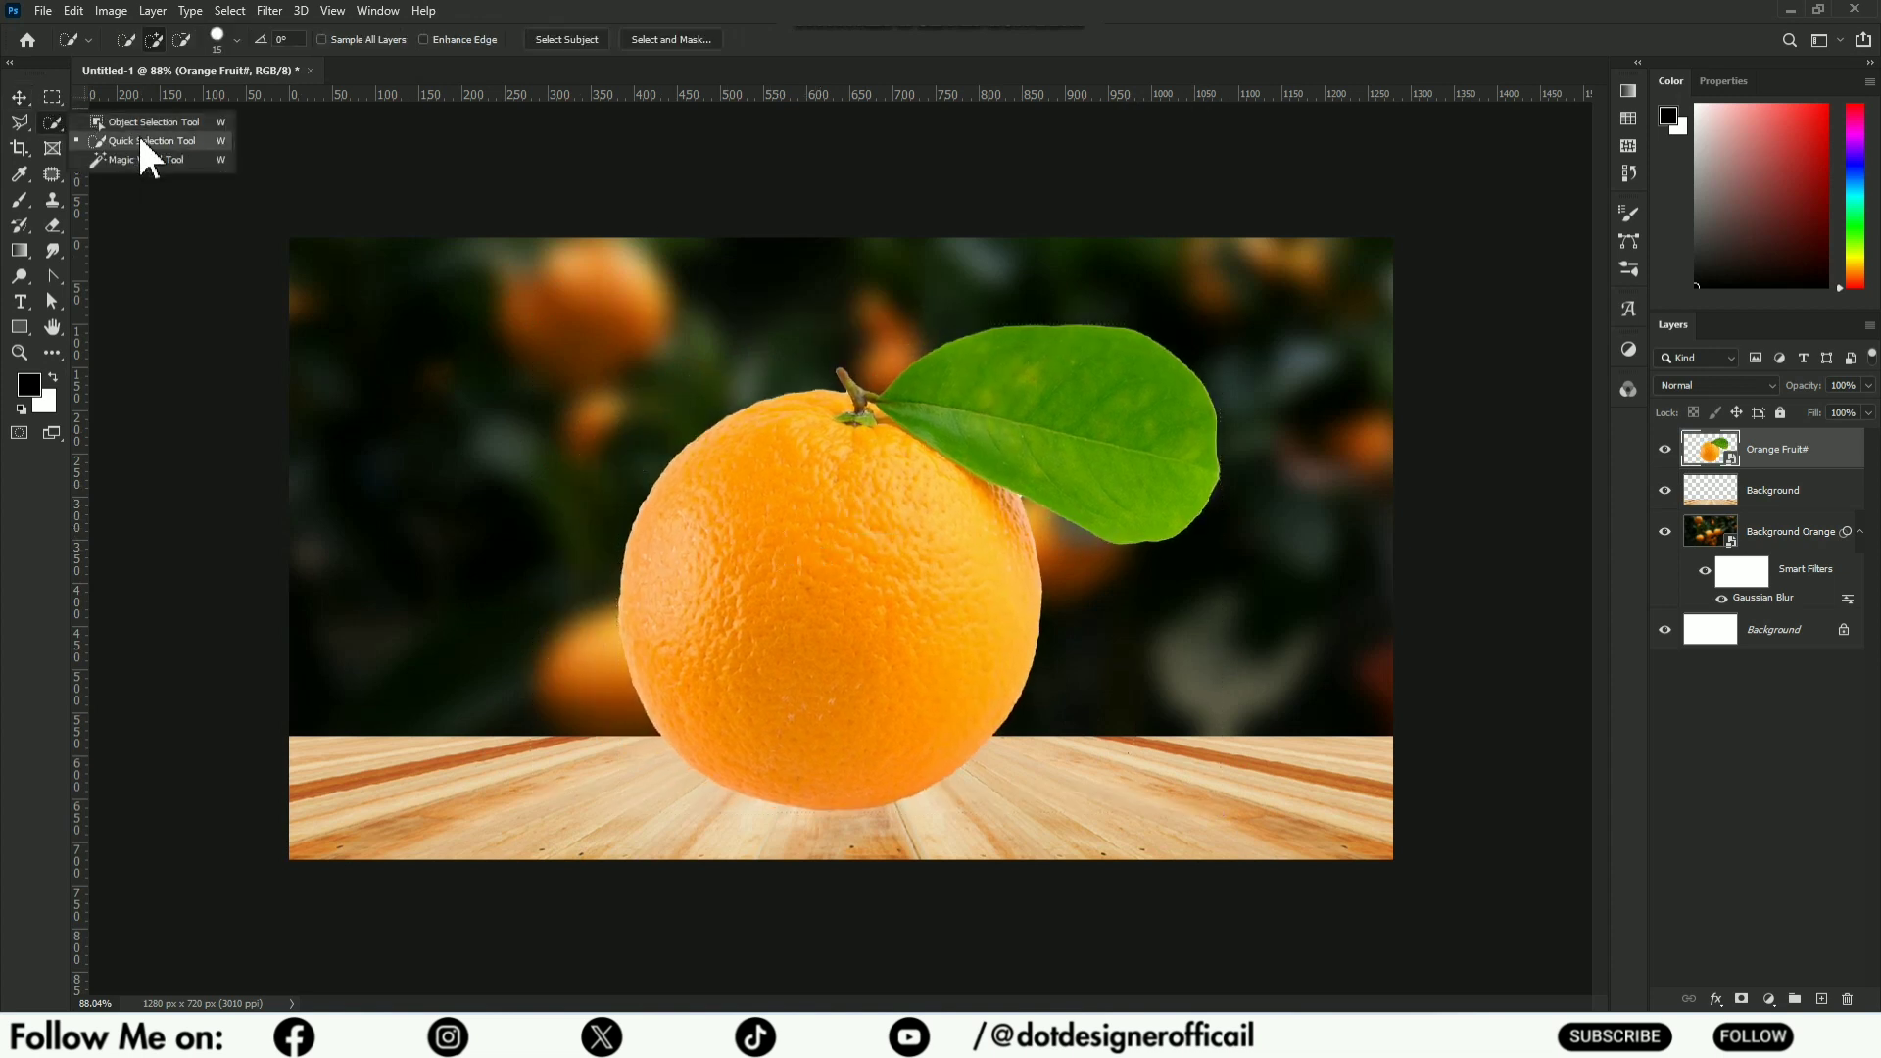
left_click(141, 140)
right_click(1727, 460)
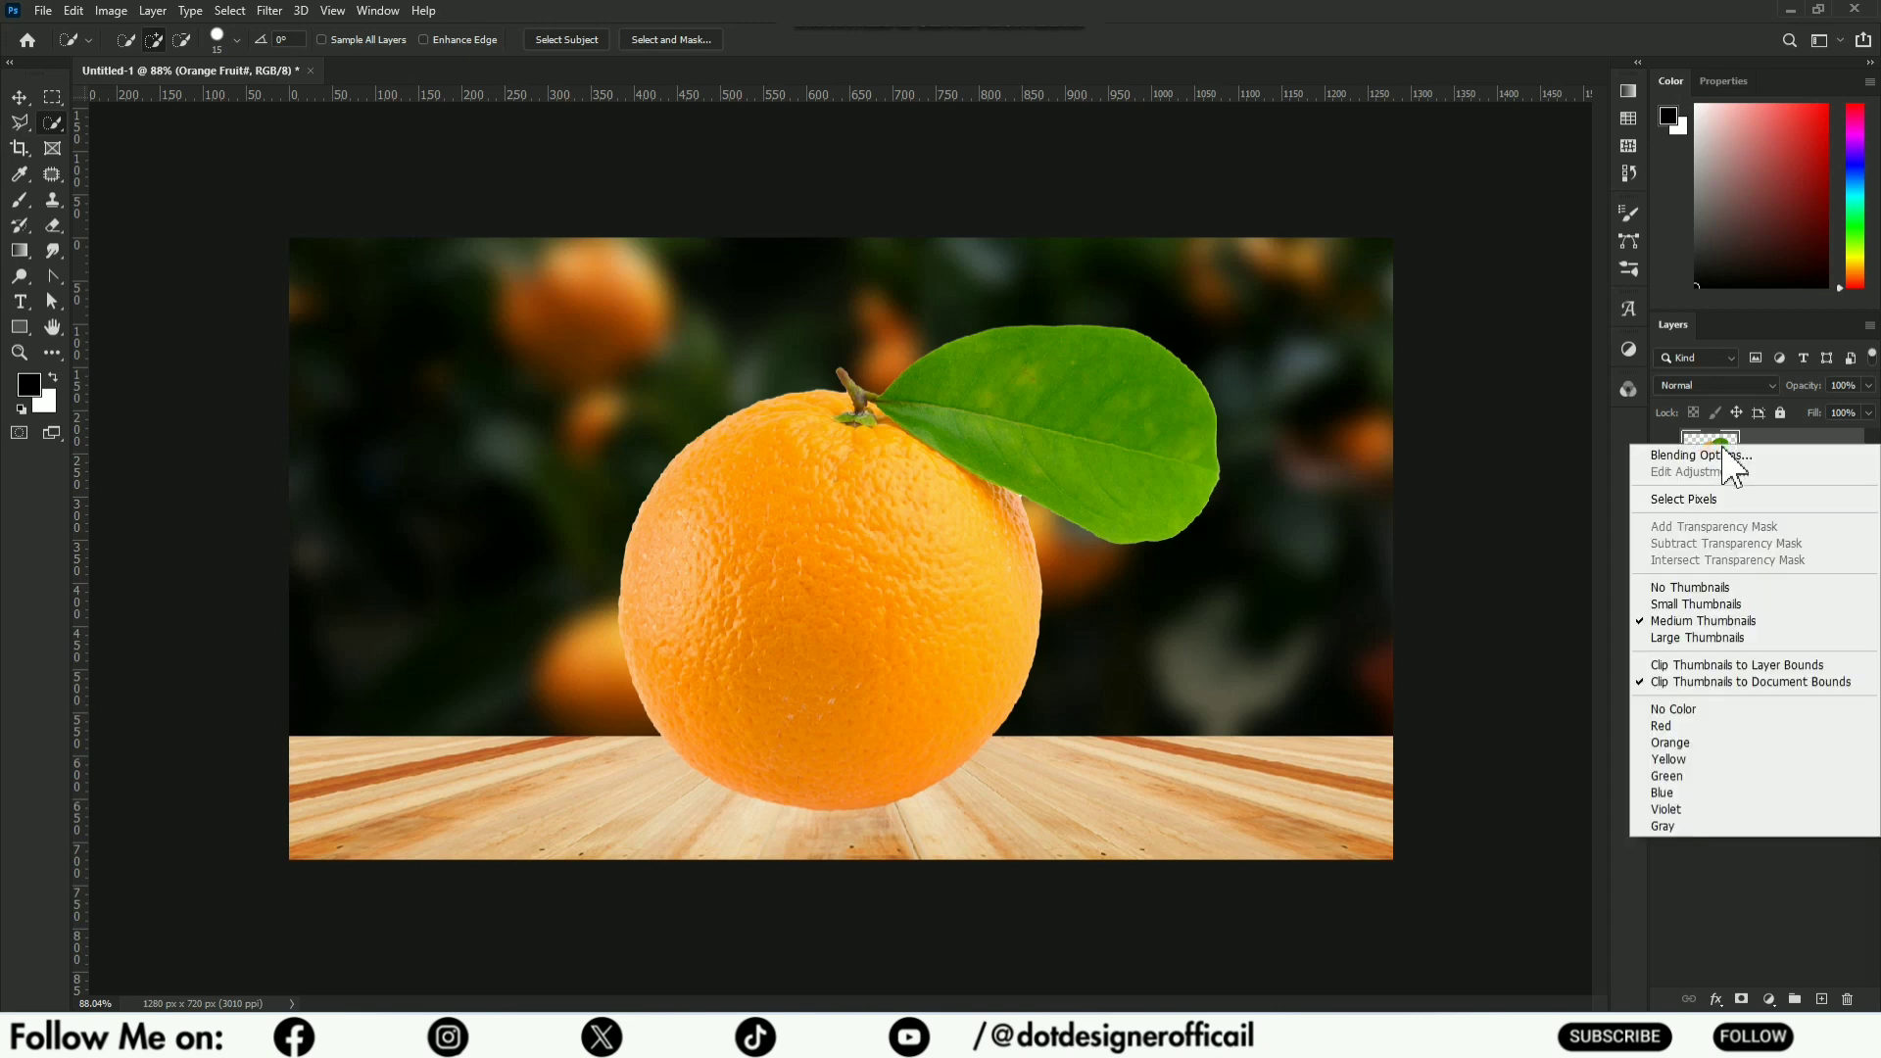
right_click(1772, 453)
left_click(1566, 525)
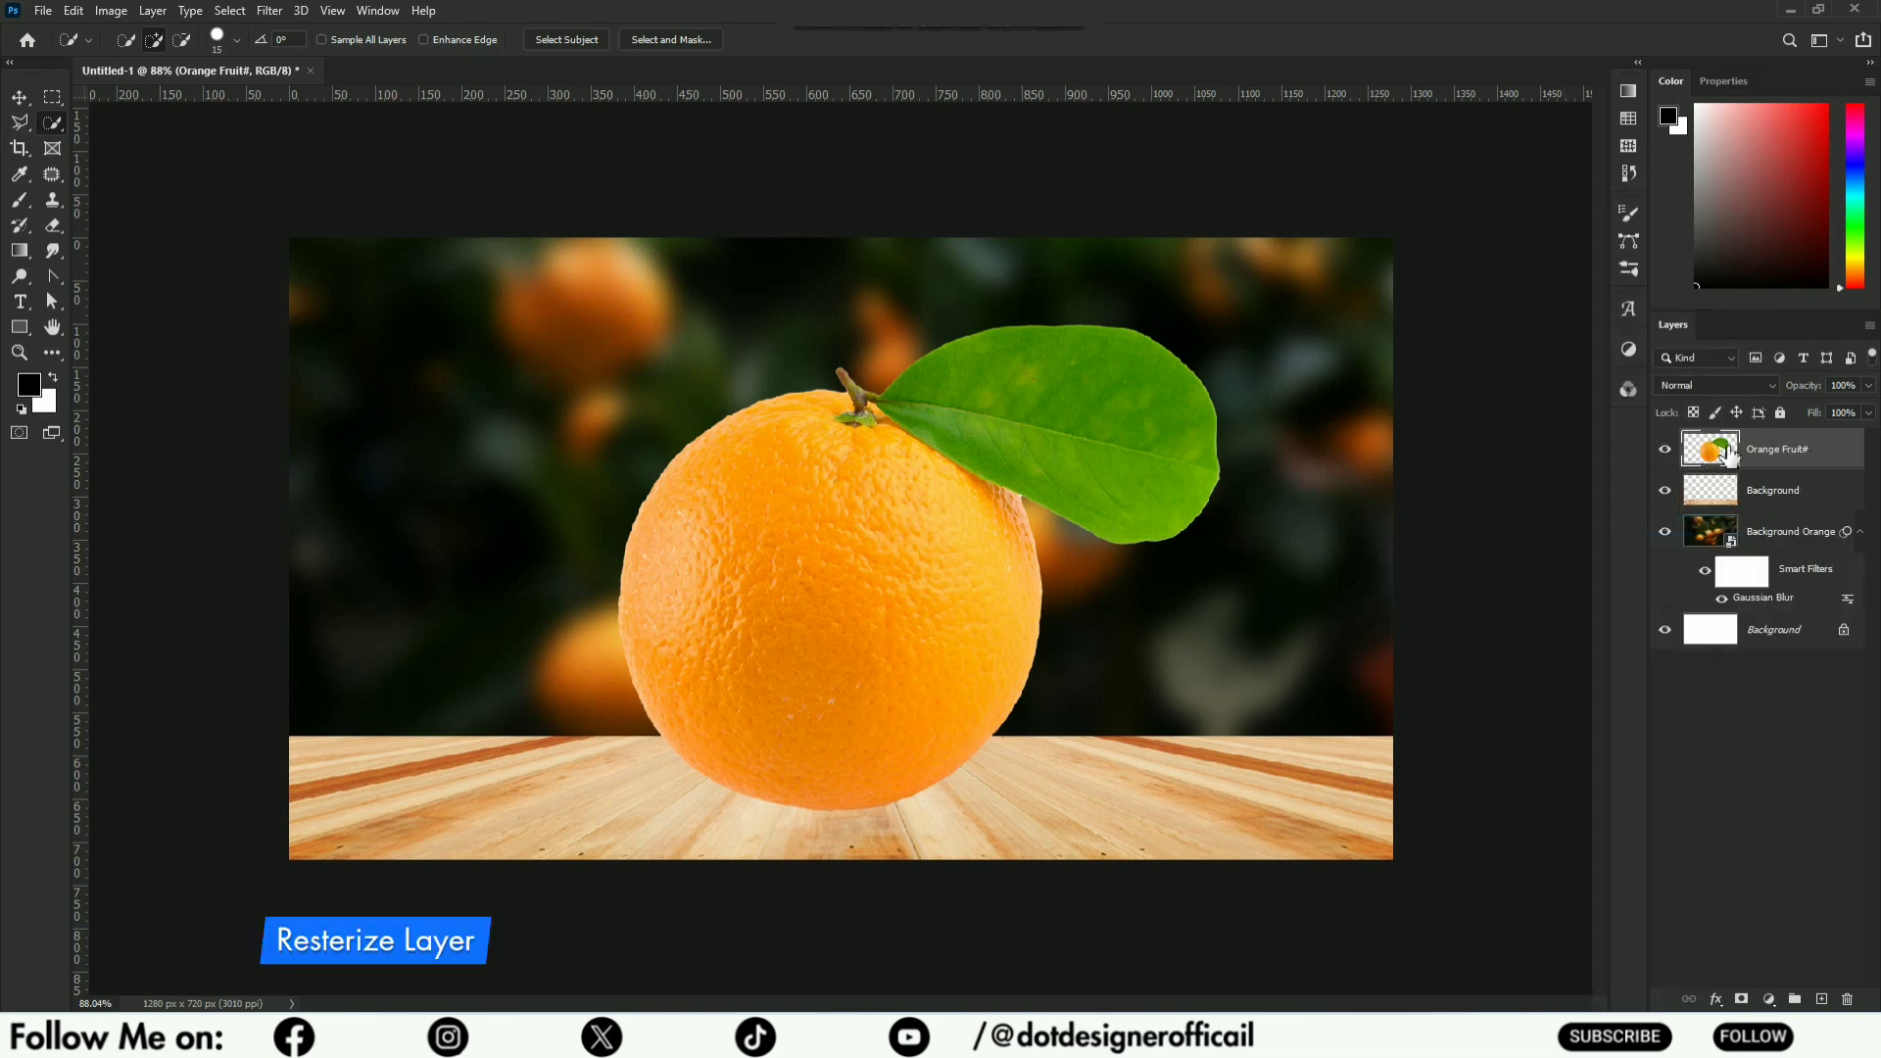
right_click(1758, 439)
key("Escape")
right_click(1722, 454)
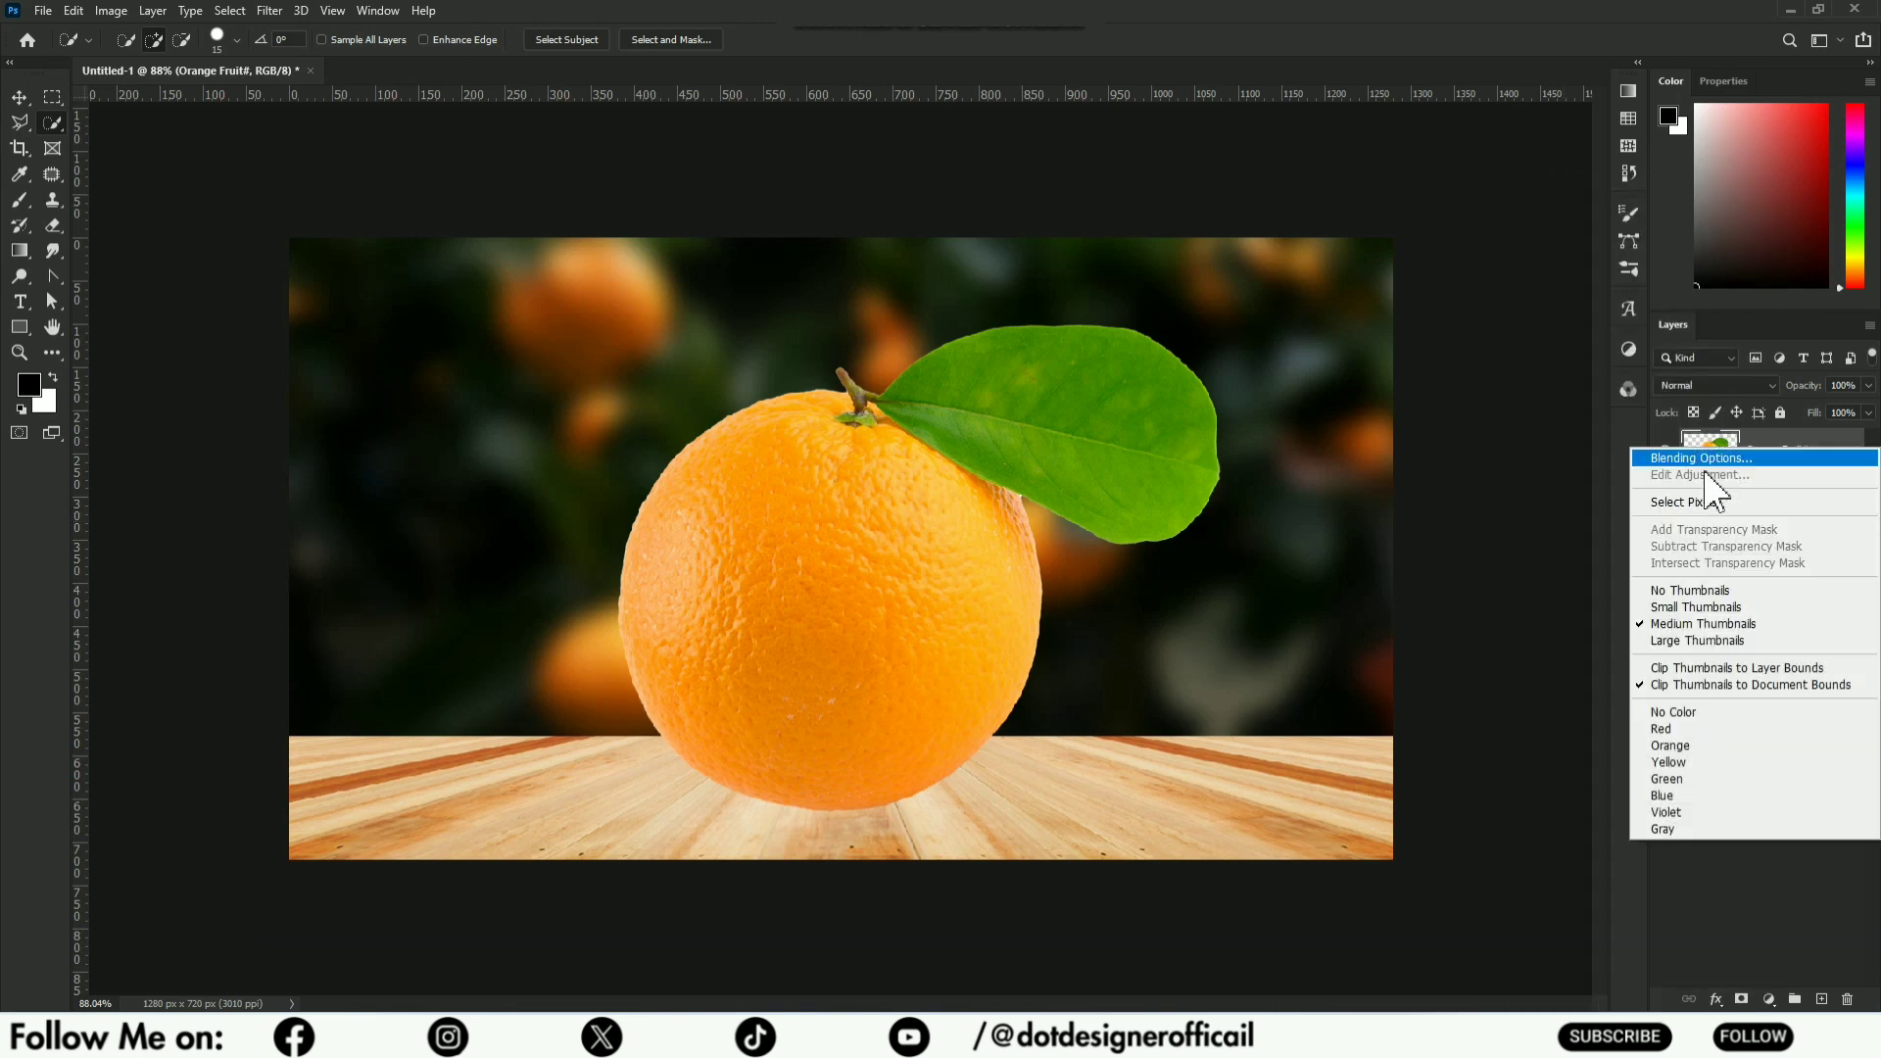
left_click(1698, 502)
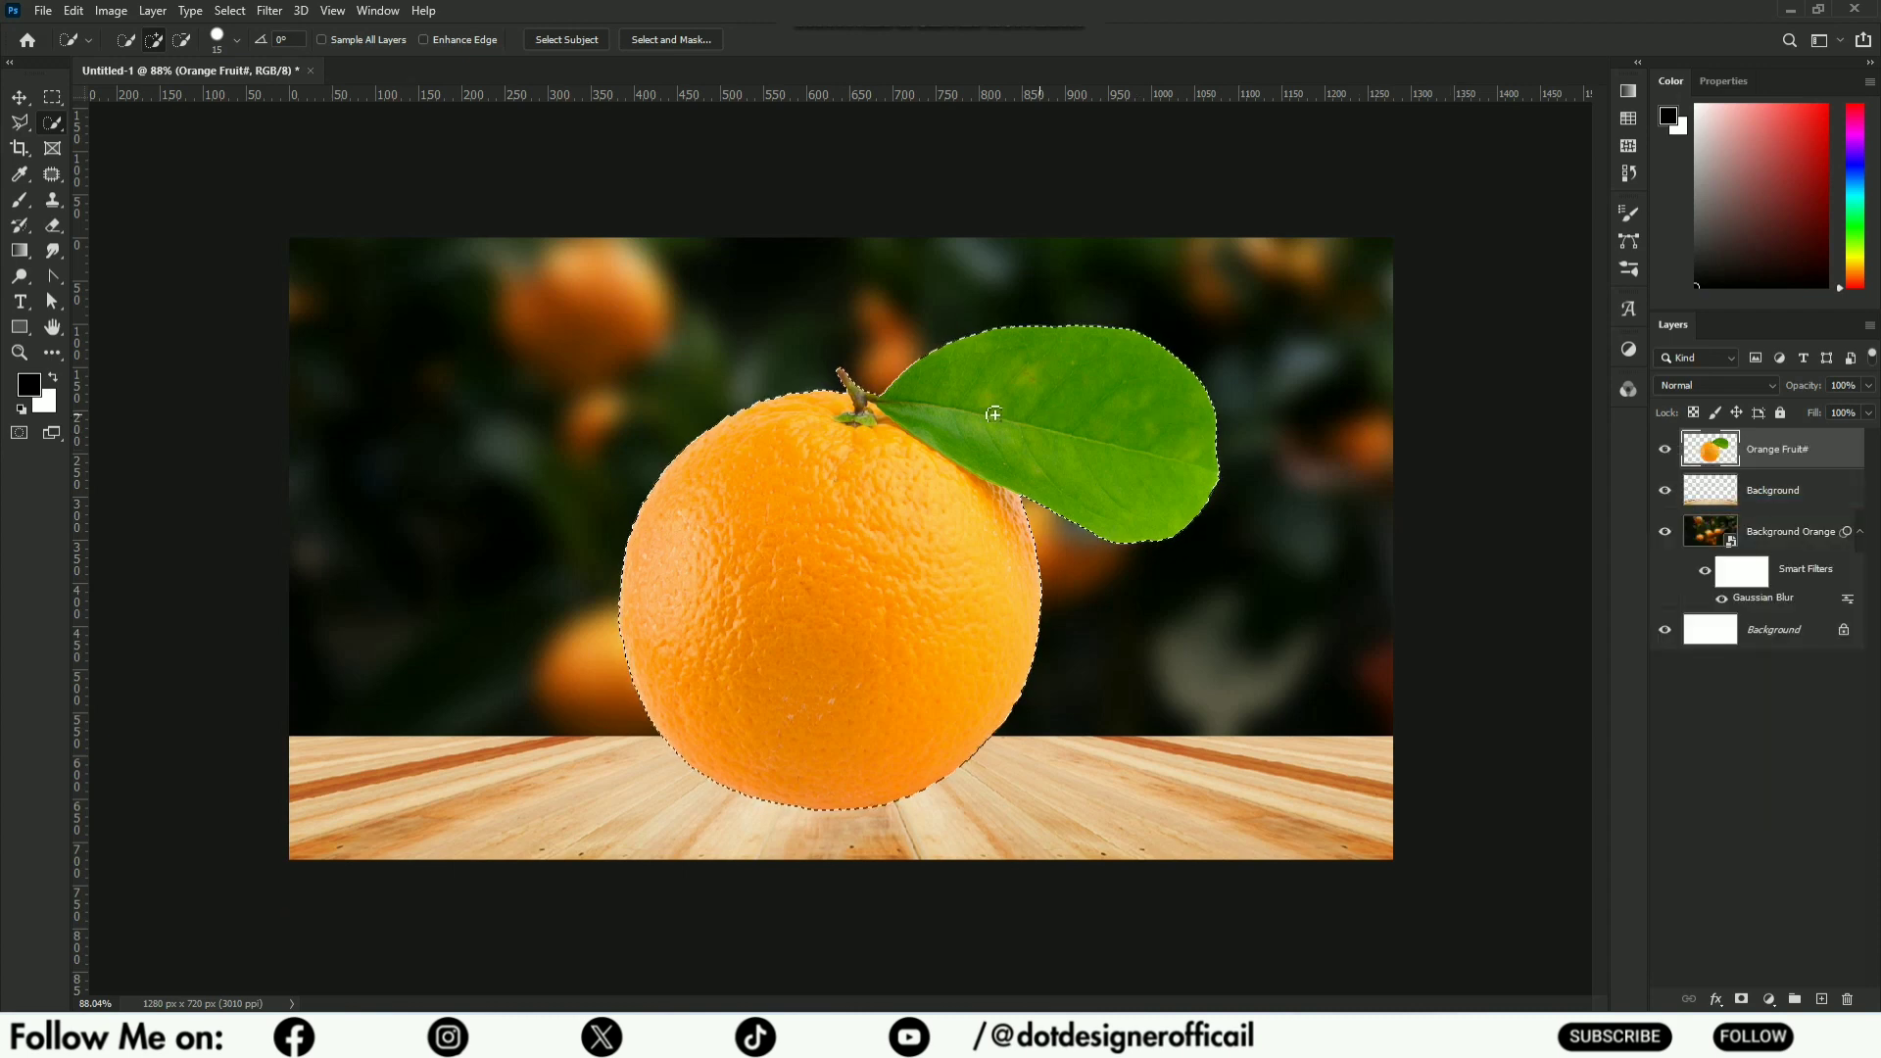
- Subtract the leaf from the selection, add the green calyx, and copy the orange to Layer 1
scroll(914, 496, "up", 3)
scroll(1189, 306, "up", 2)
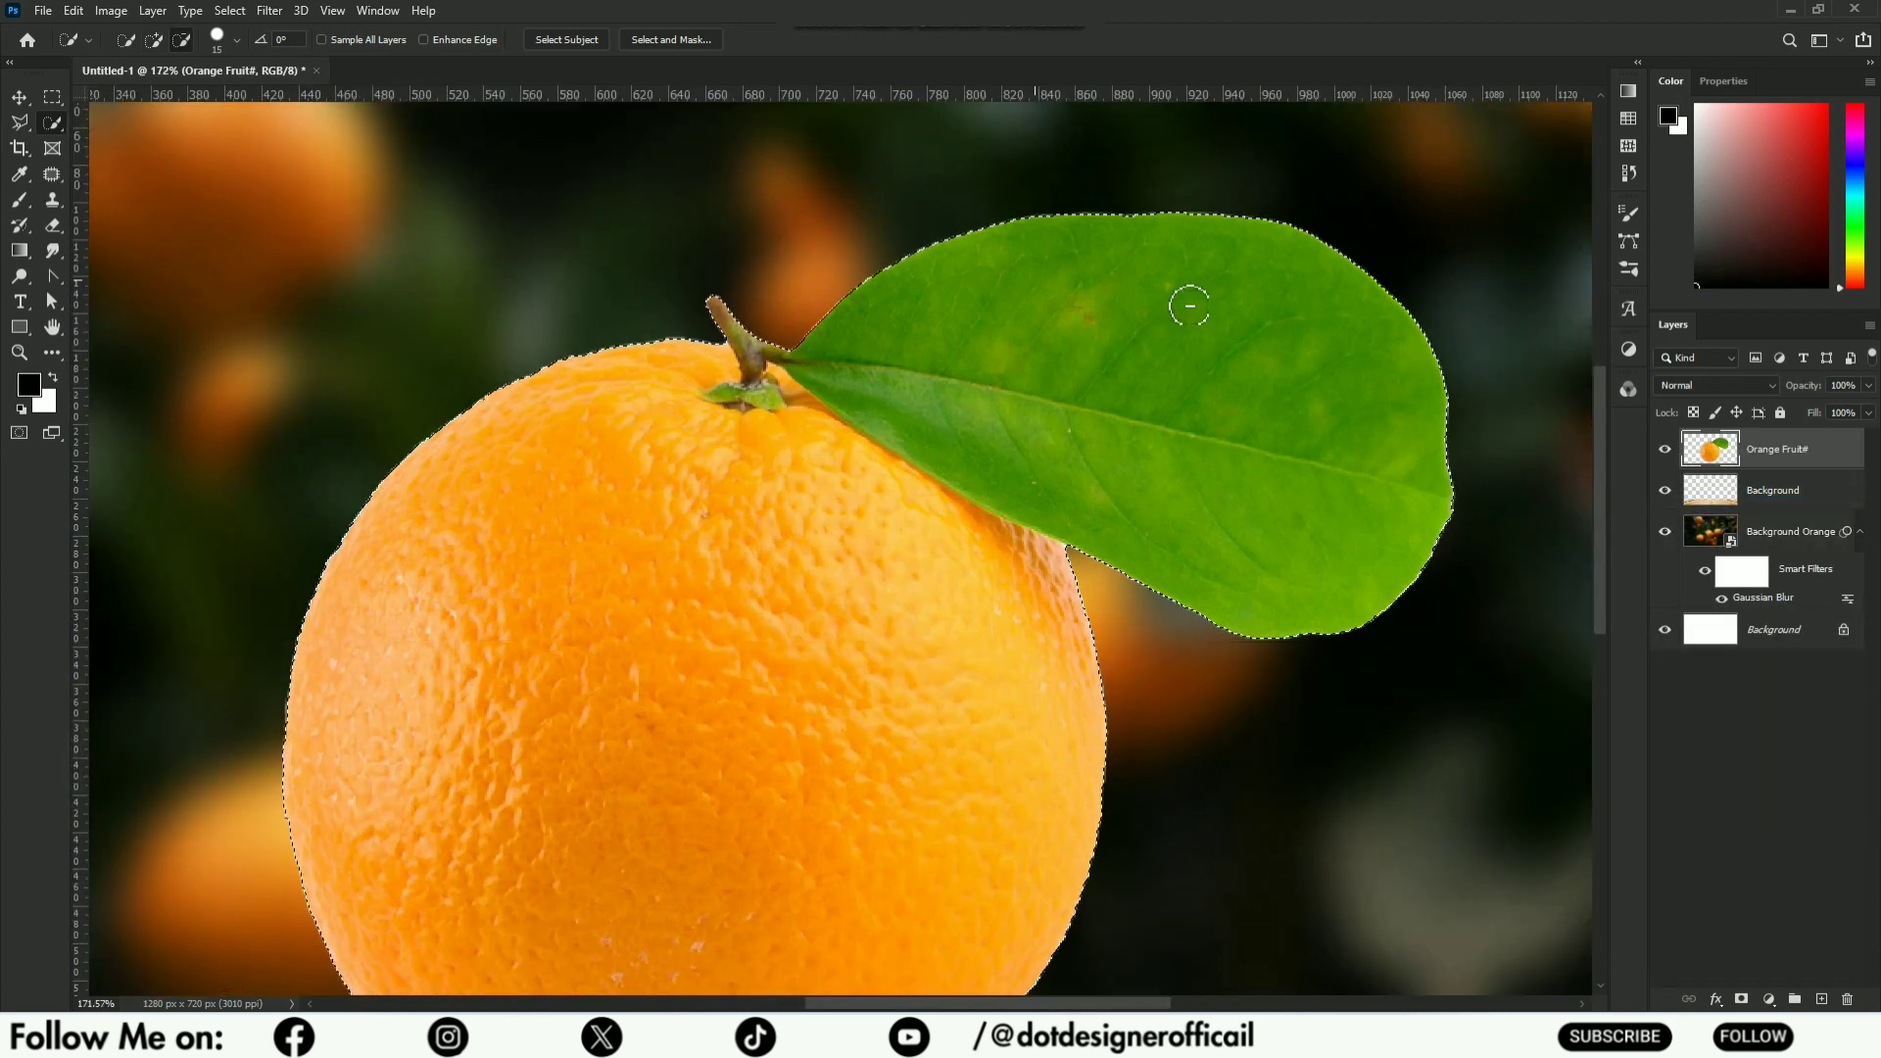
scroll(1188, 305, "up", 2)
scroll(1189, 306, "up", 2)
left_click_drag(1167, 370, 1081, 387)
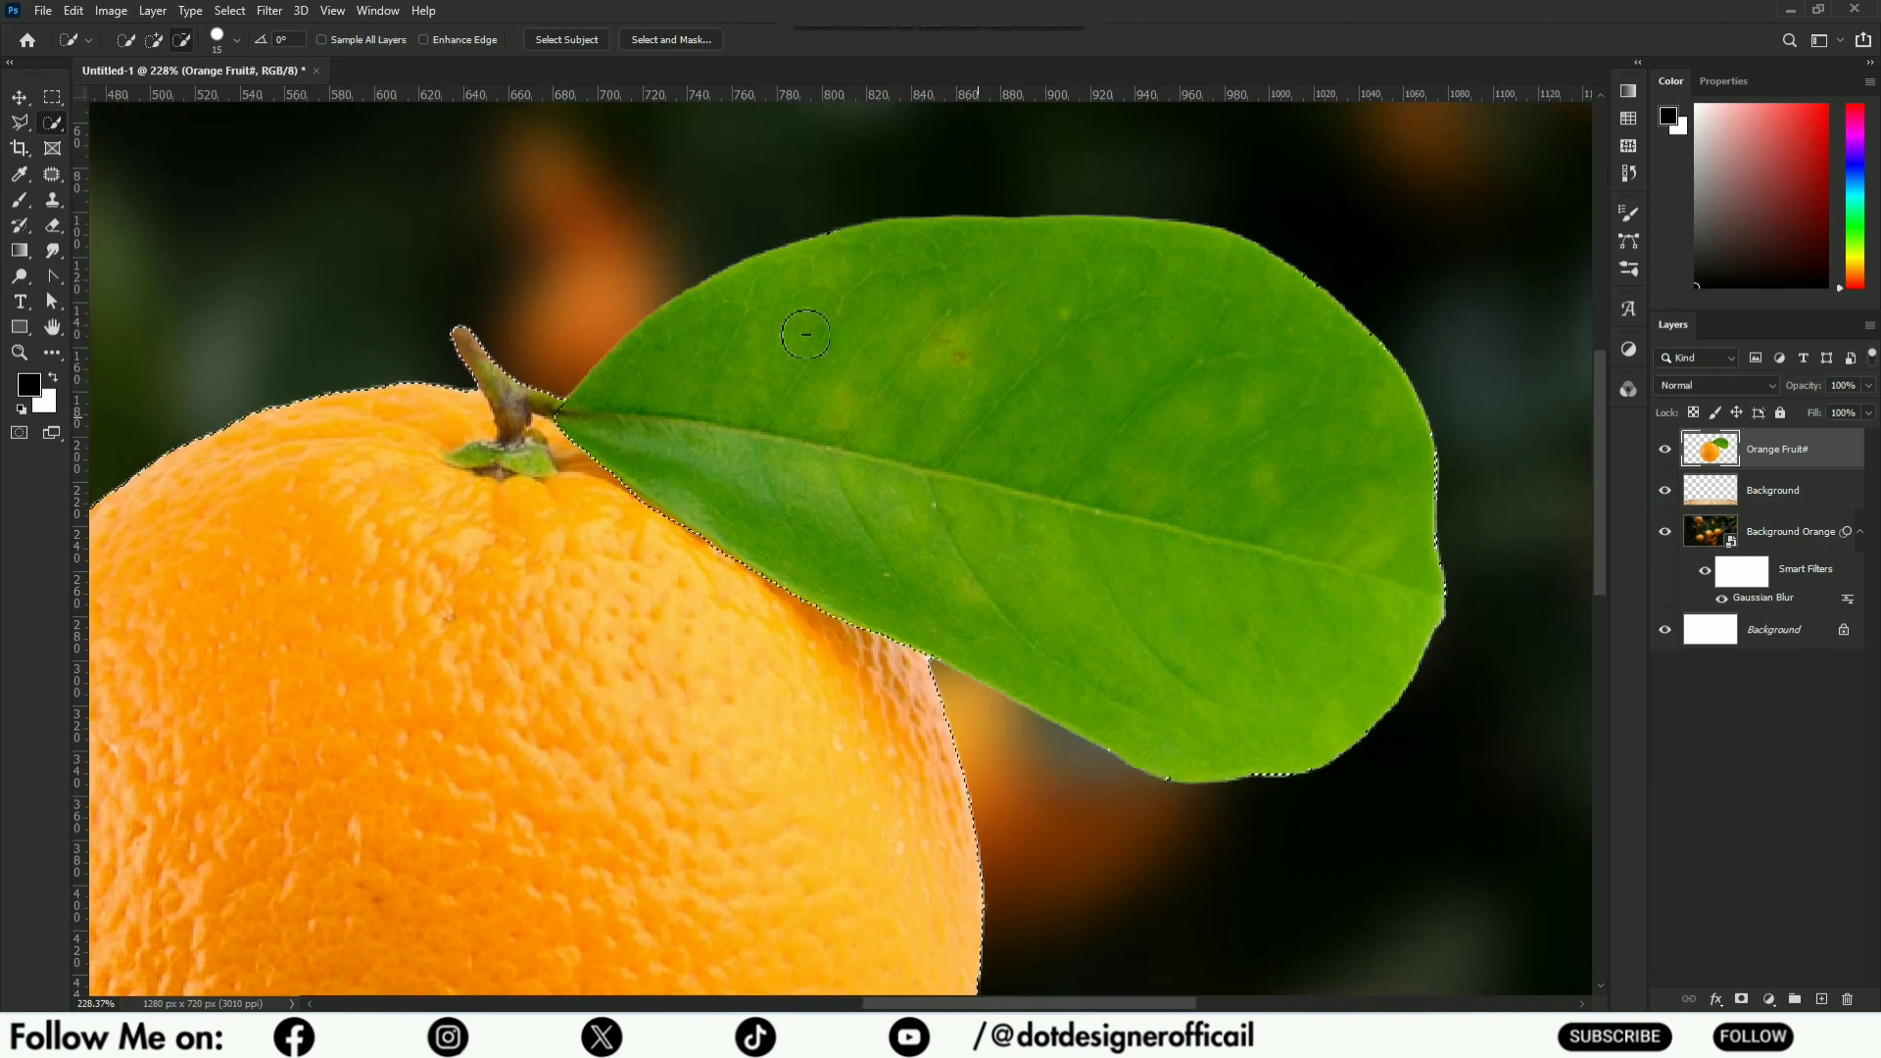
left_click_drag(588, 357, 832, 226)
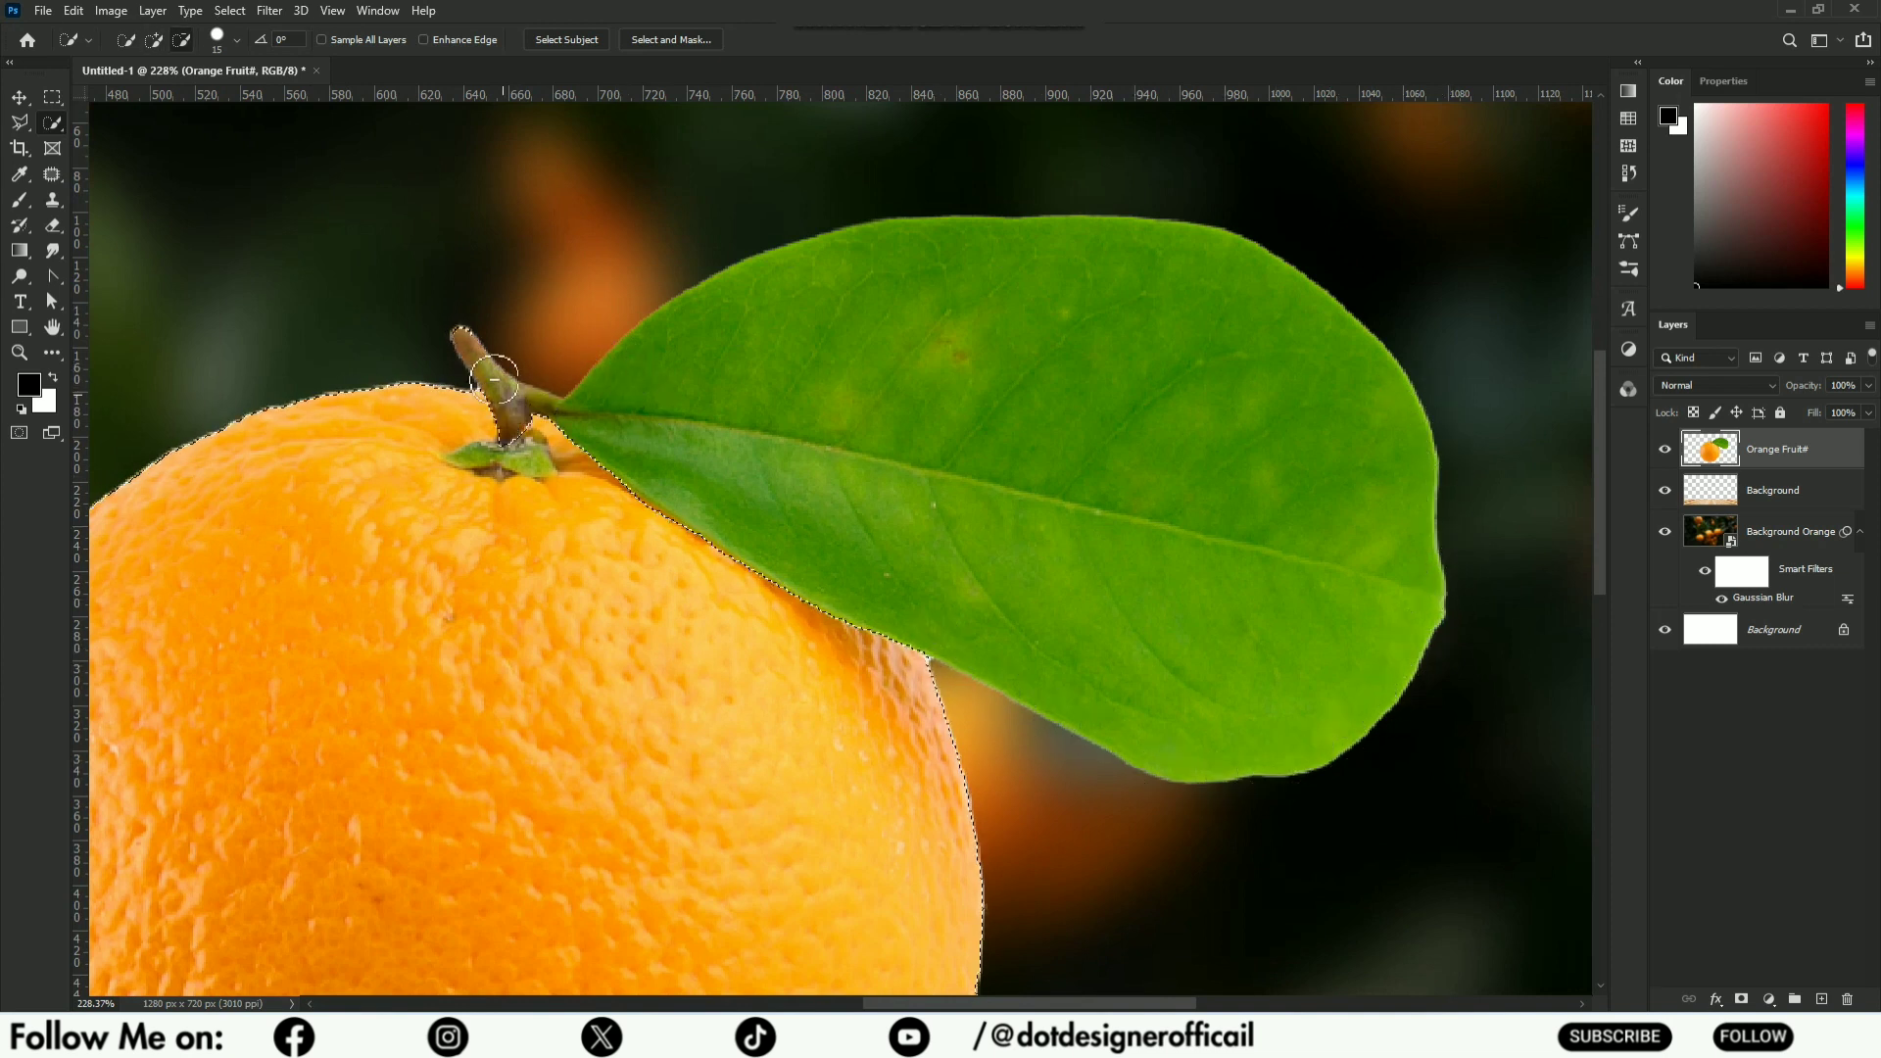
key("bracketleft")
key("bracketleft")
key("bracketleft")
mouse_move(468, 459)
left_mouse_down()
mouse_move(508, 475)
mouse_move(471, 473)
left_mouse_up()
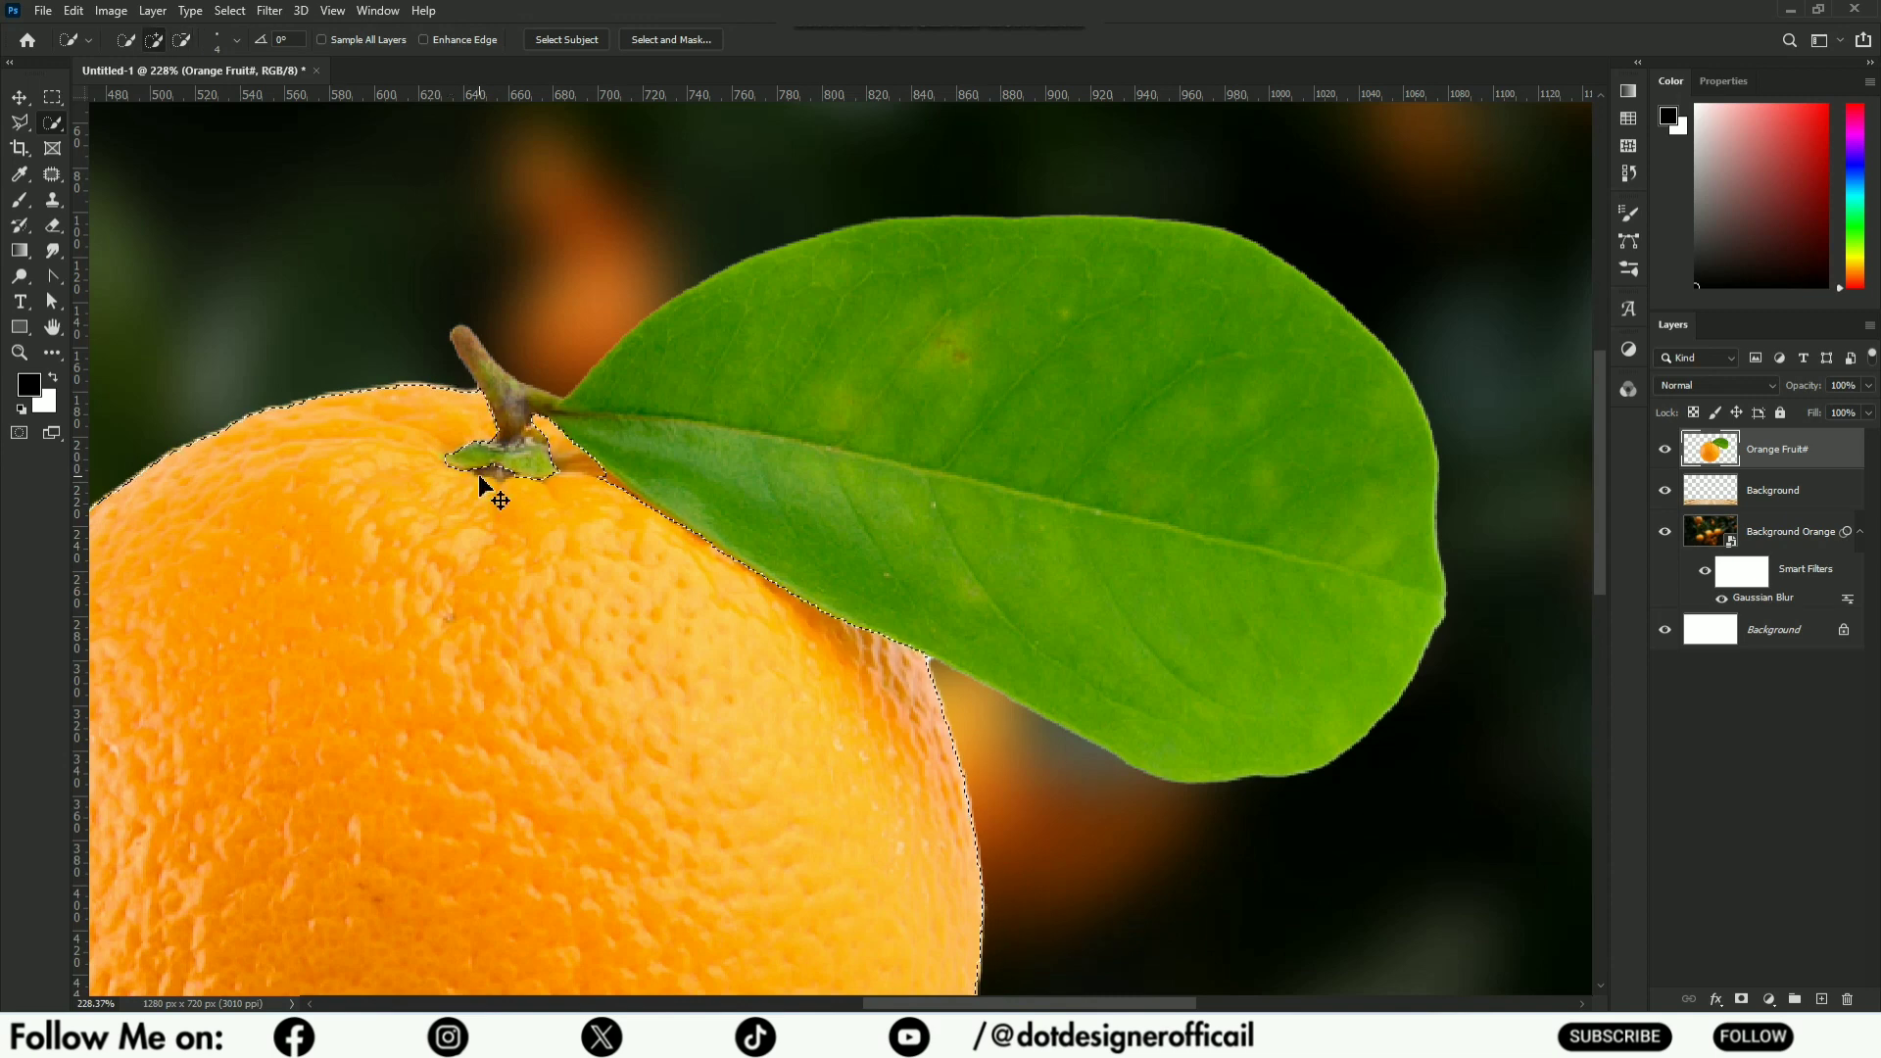
key("ctrl+0")
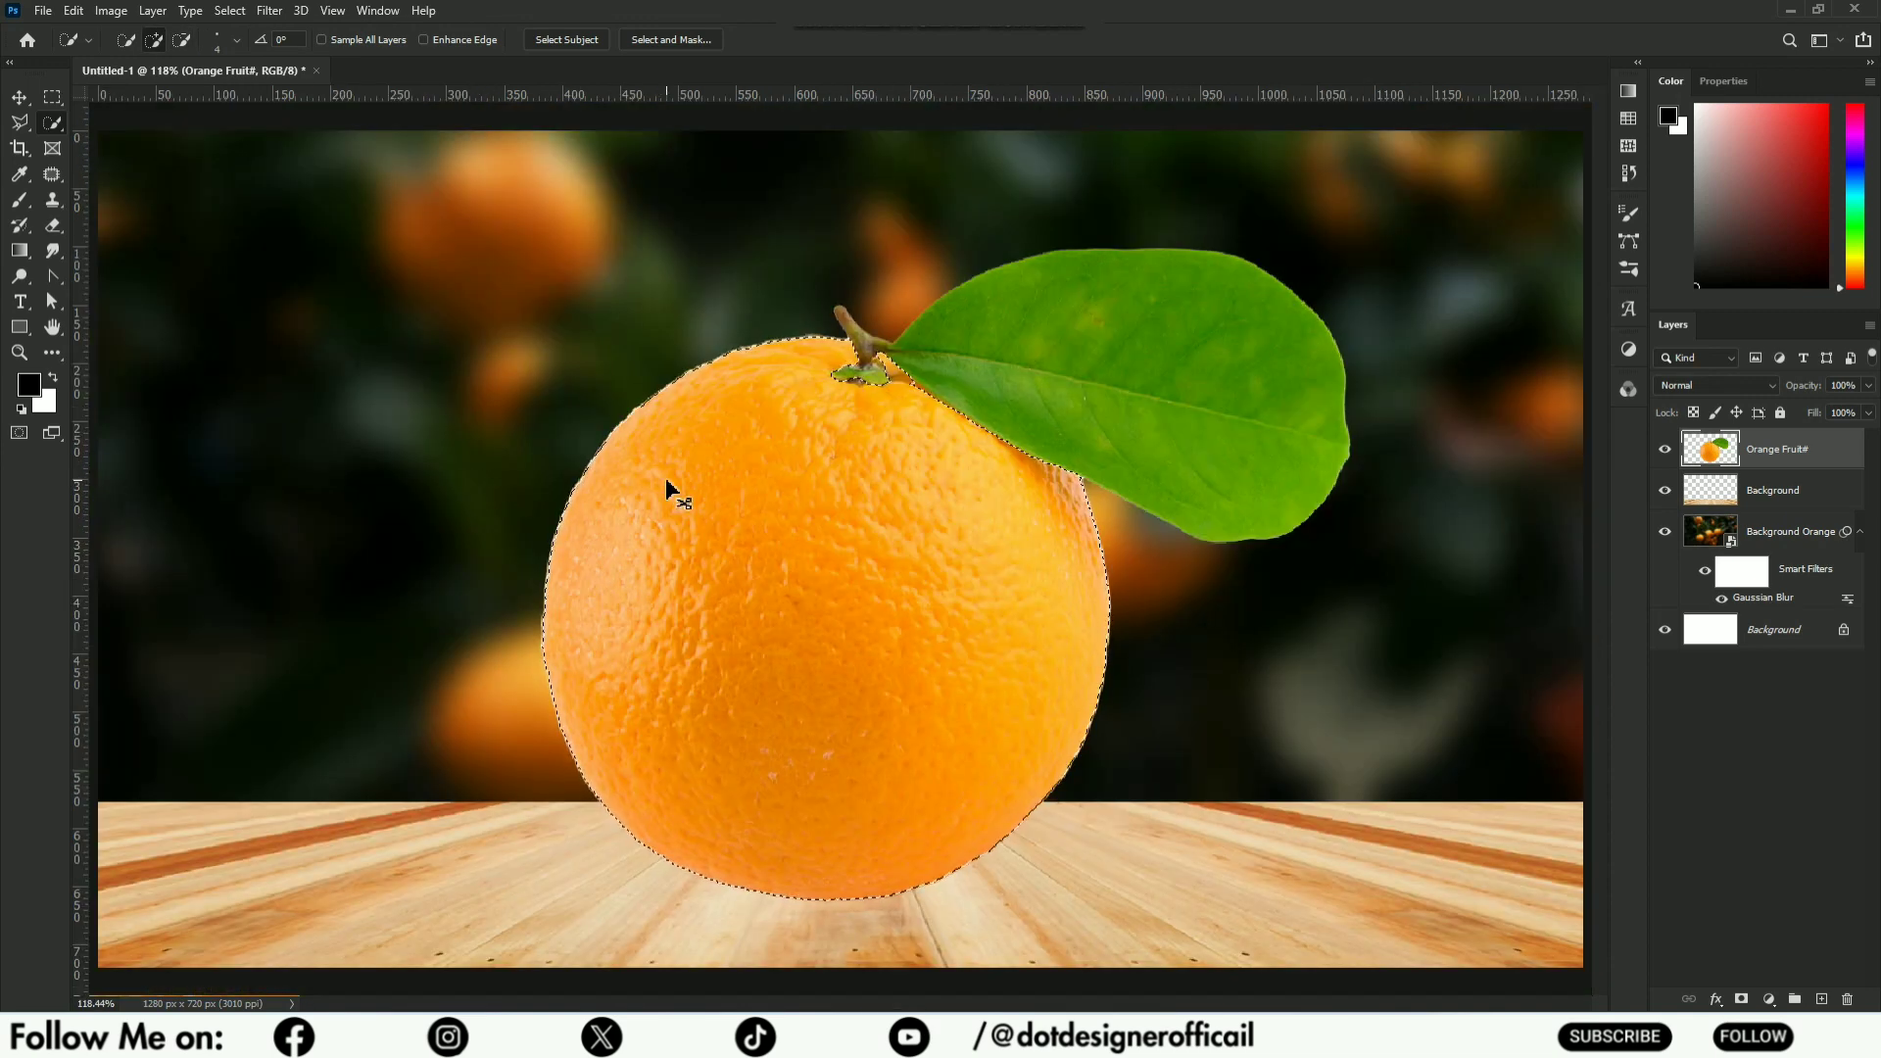
key("ctrl+j")
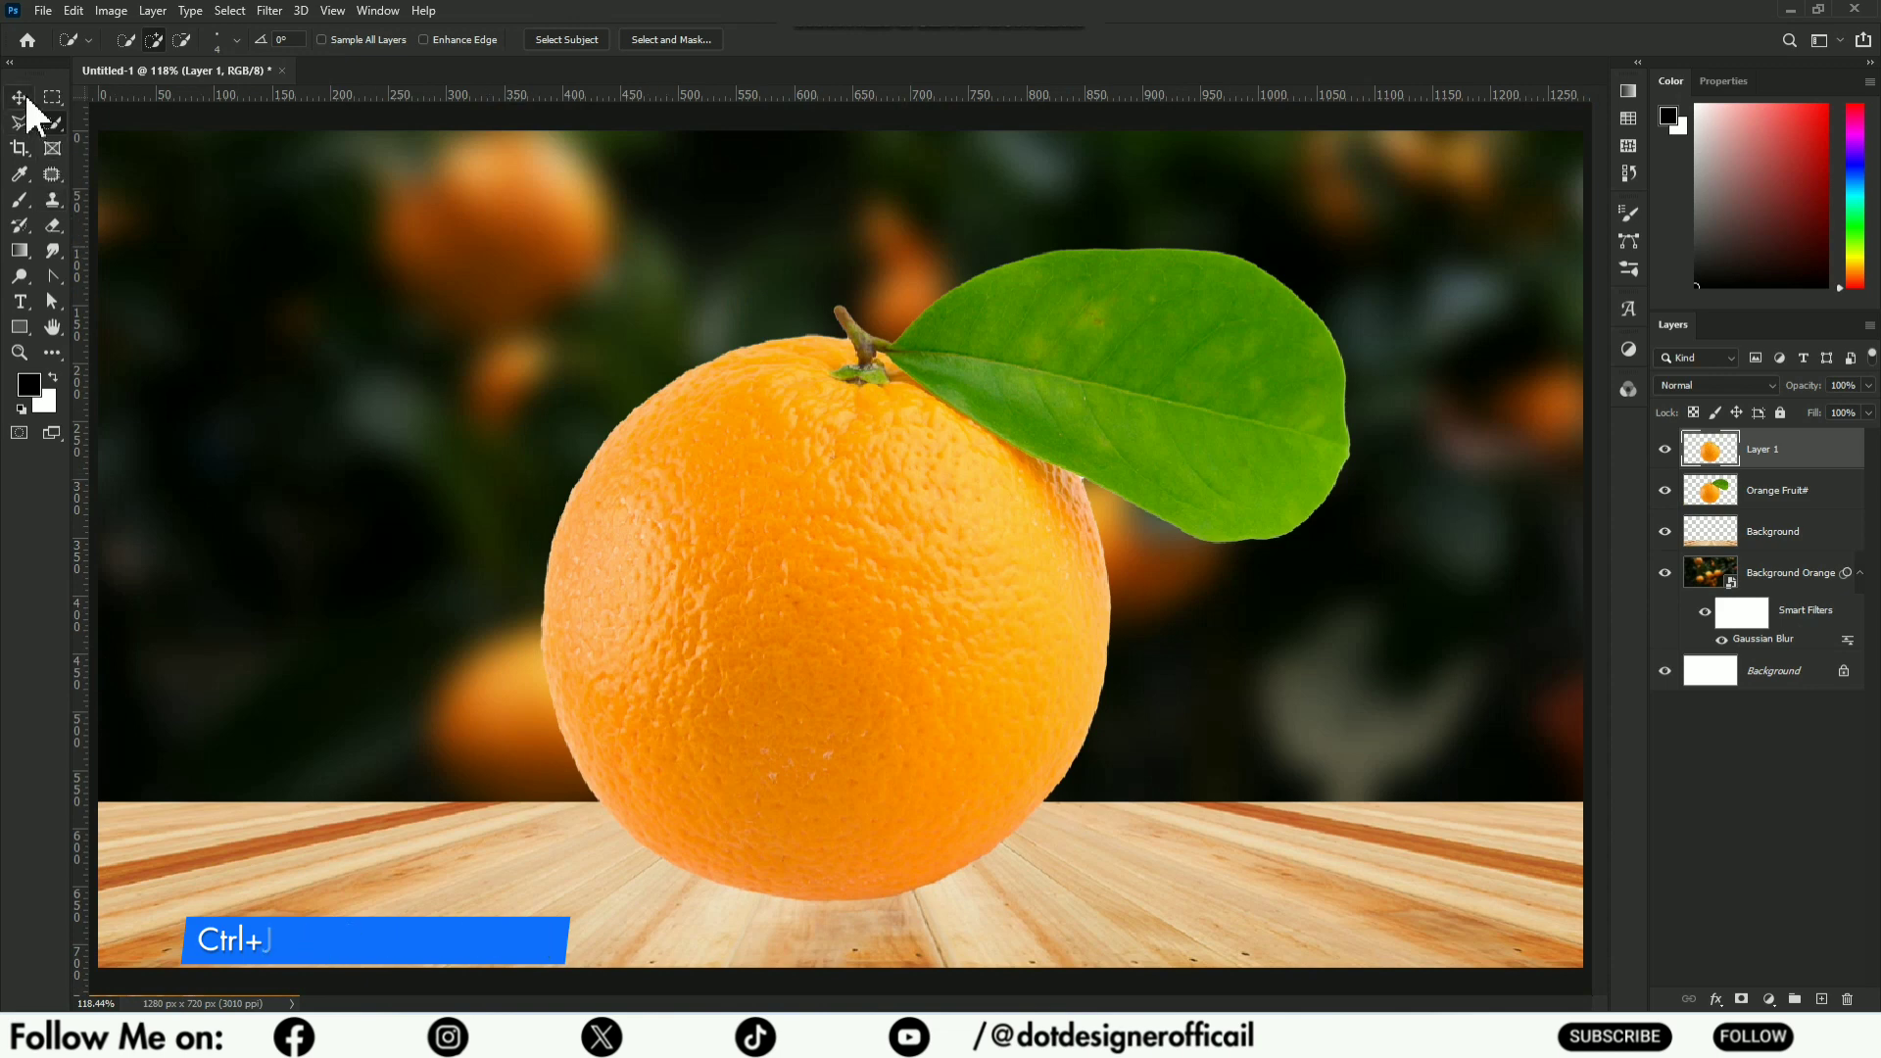
- Hide Orange Fruit# and delete the lower part of Layer 1's orange copy
left_click(19, 97)
left_click(1666, 492)
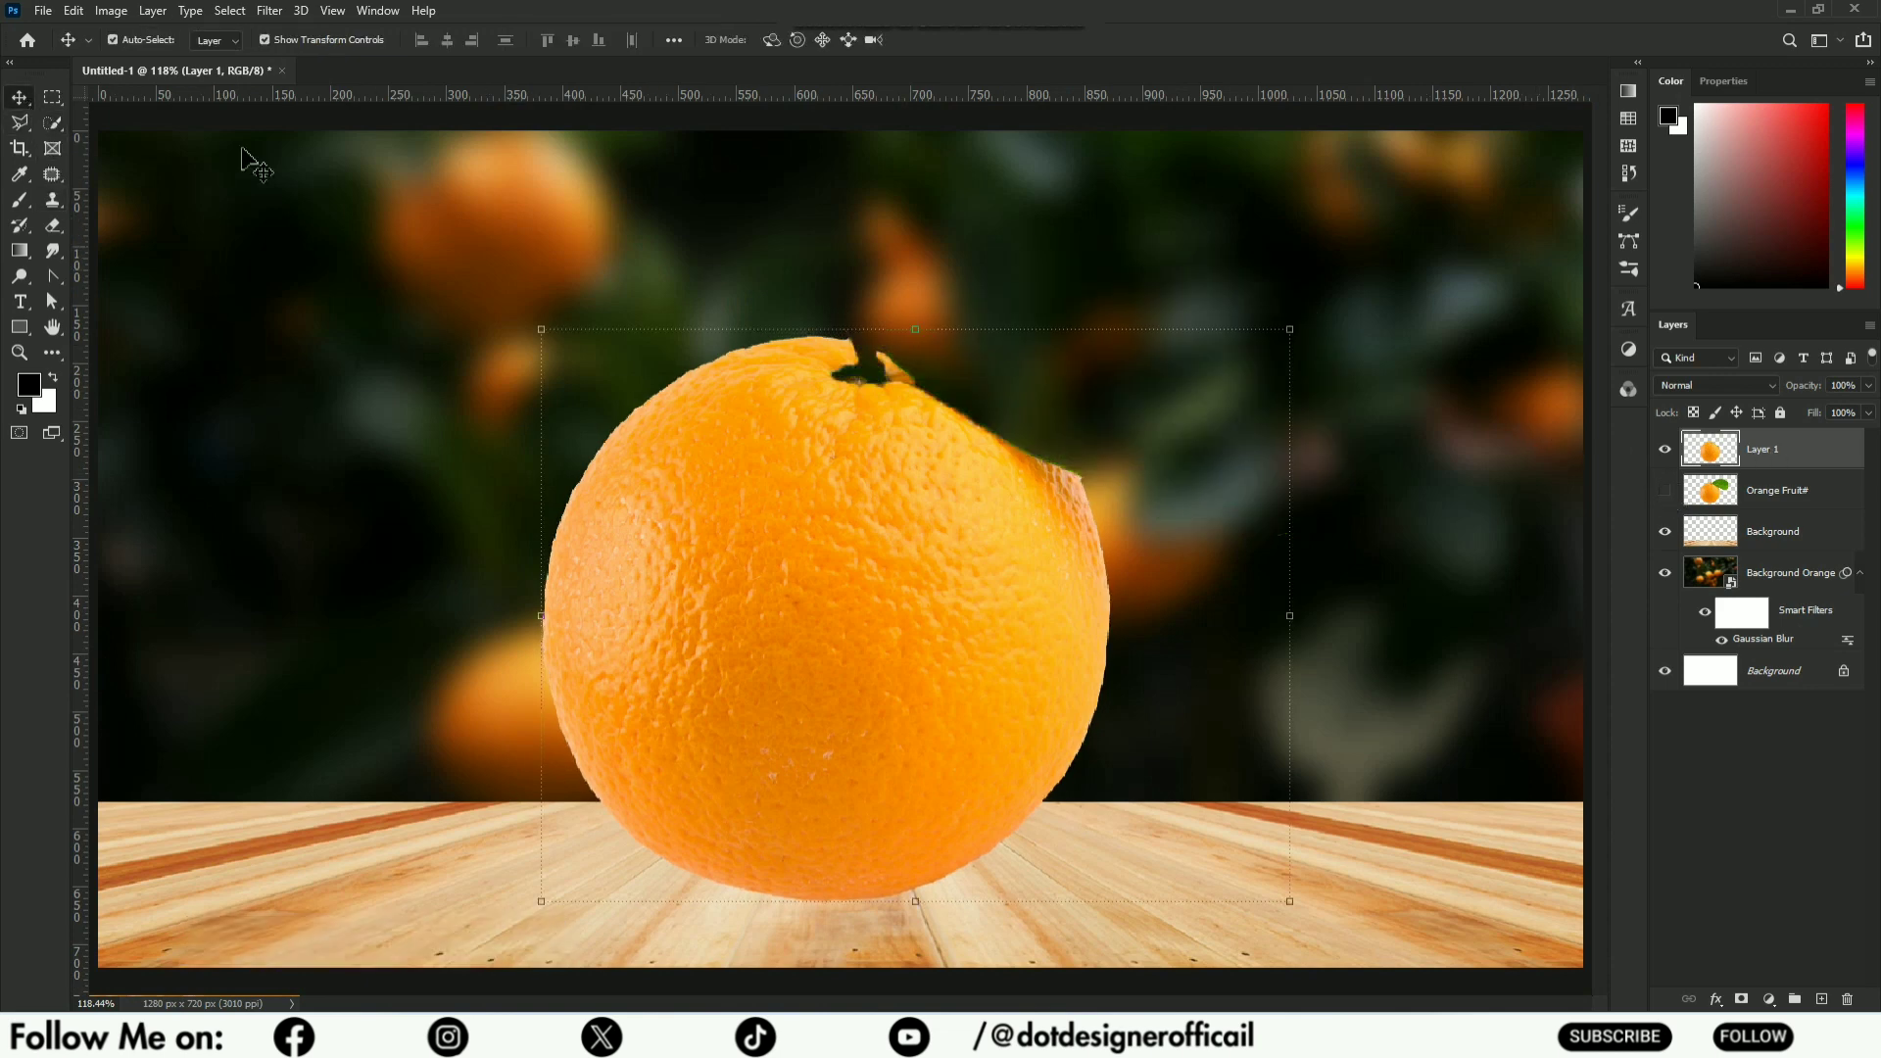
left_click(49, 99)
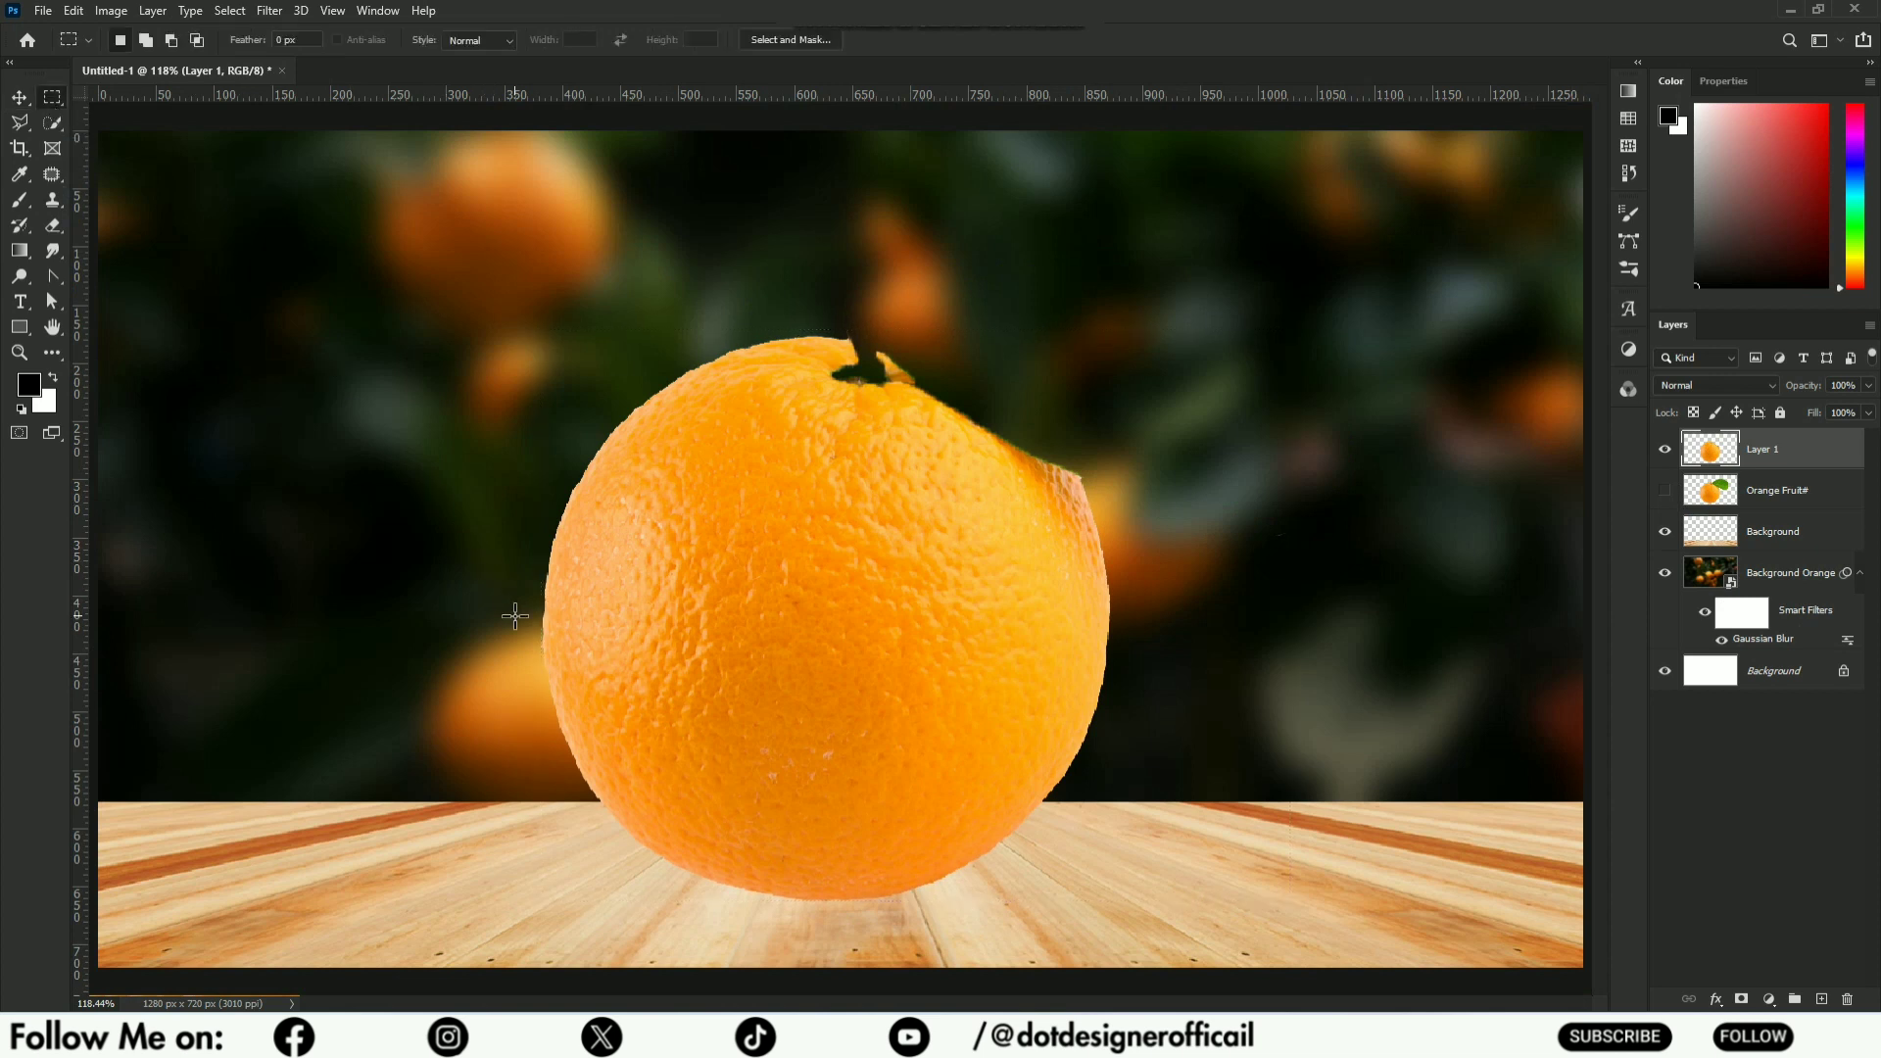
left_click_drag(514, 622, 1147, 933)
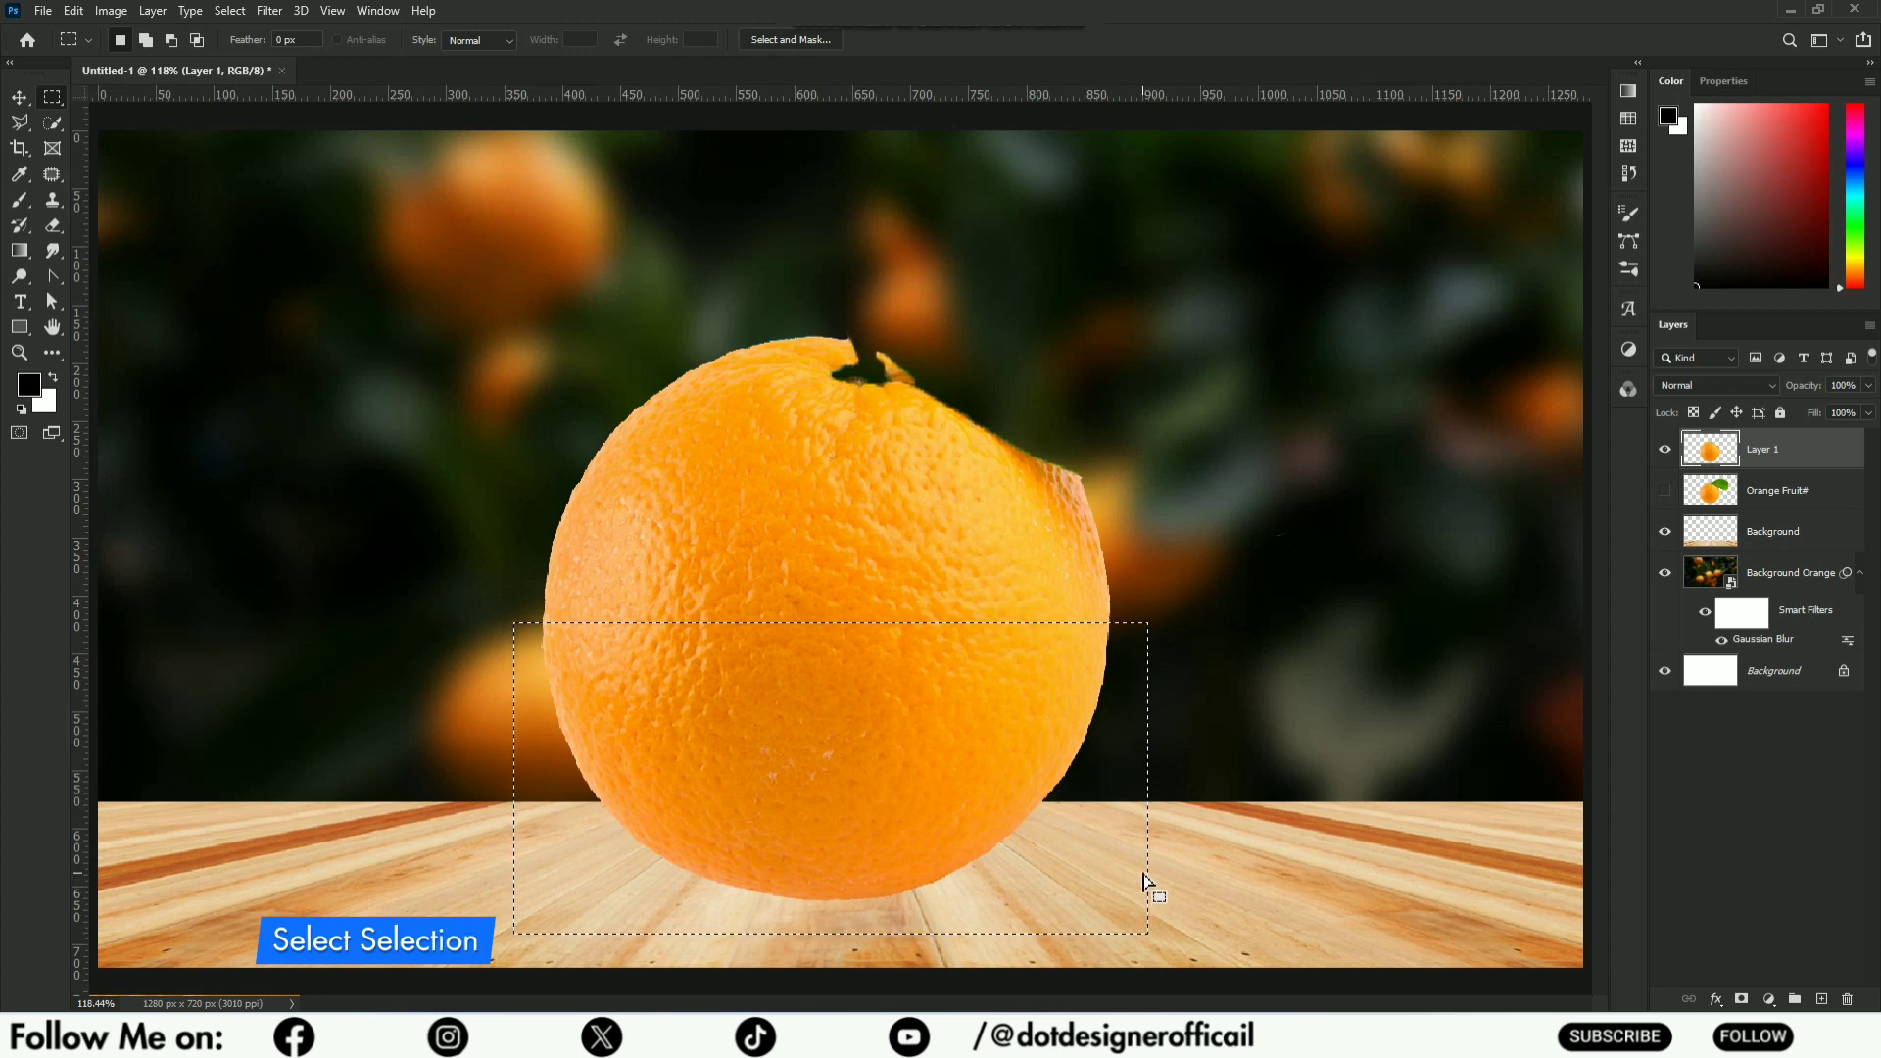
key("Delete")
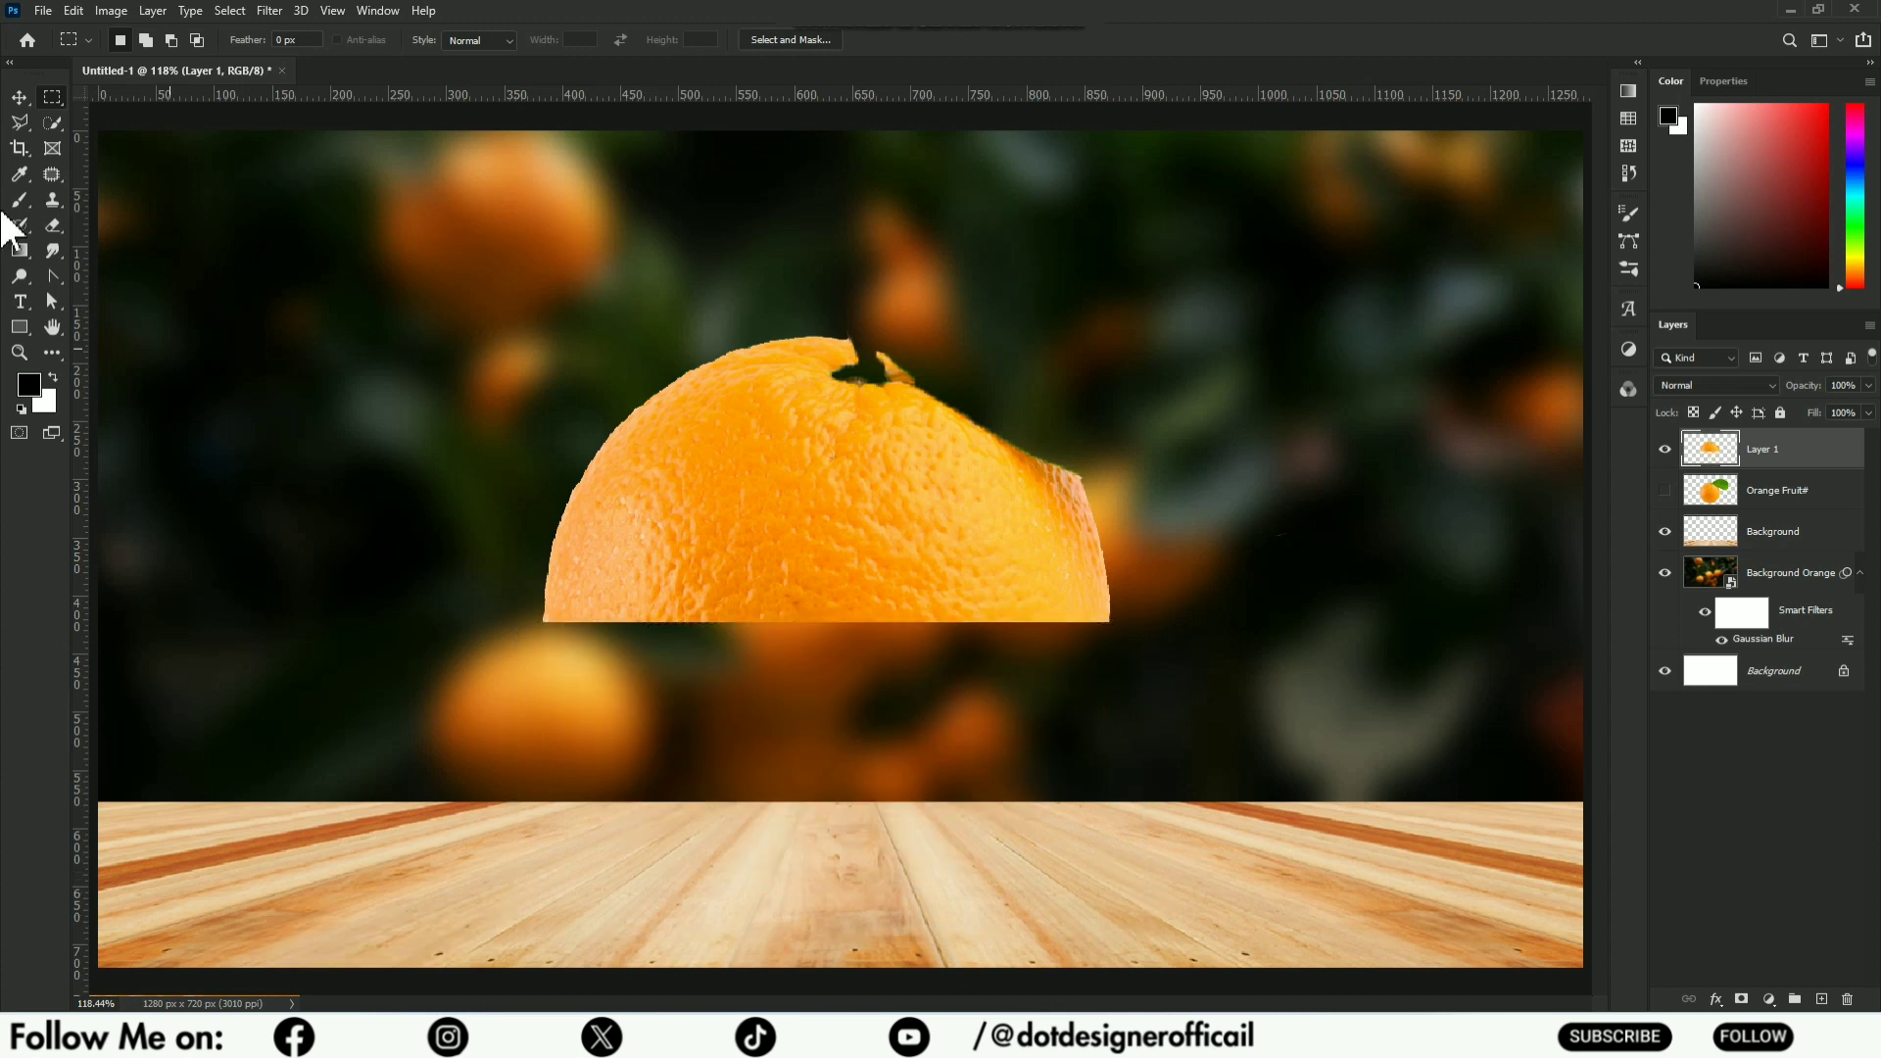
left_click(19, 99)
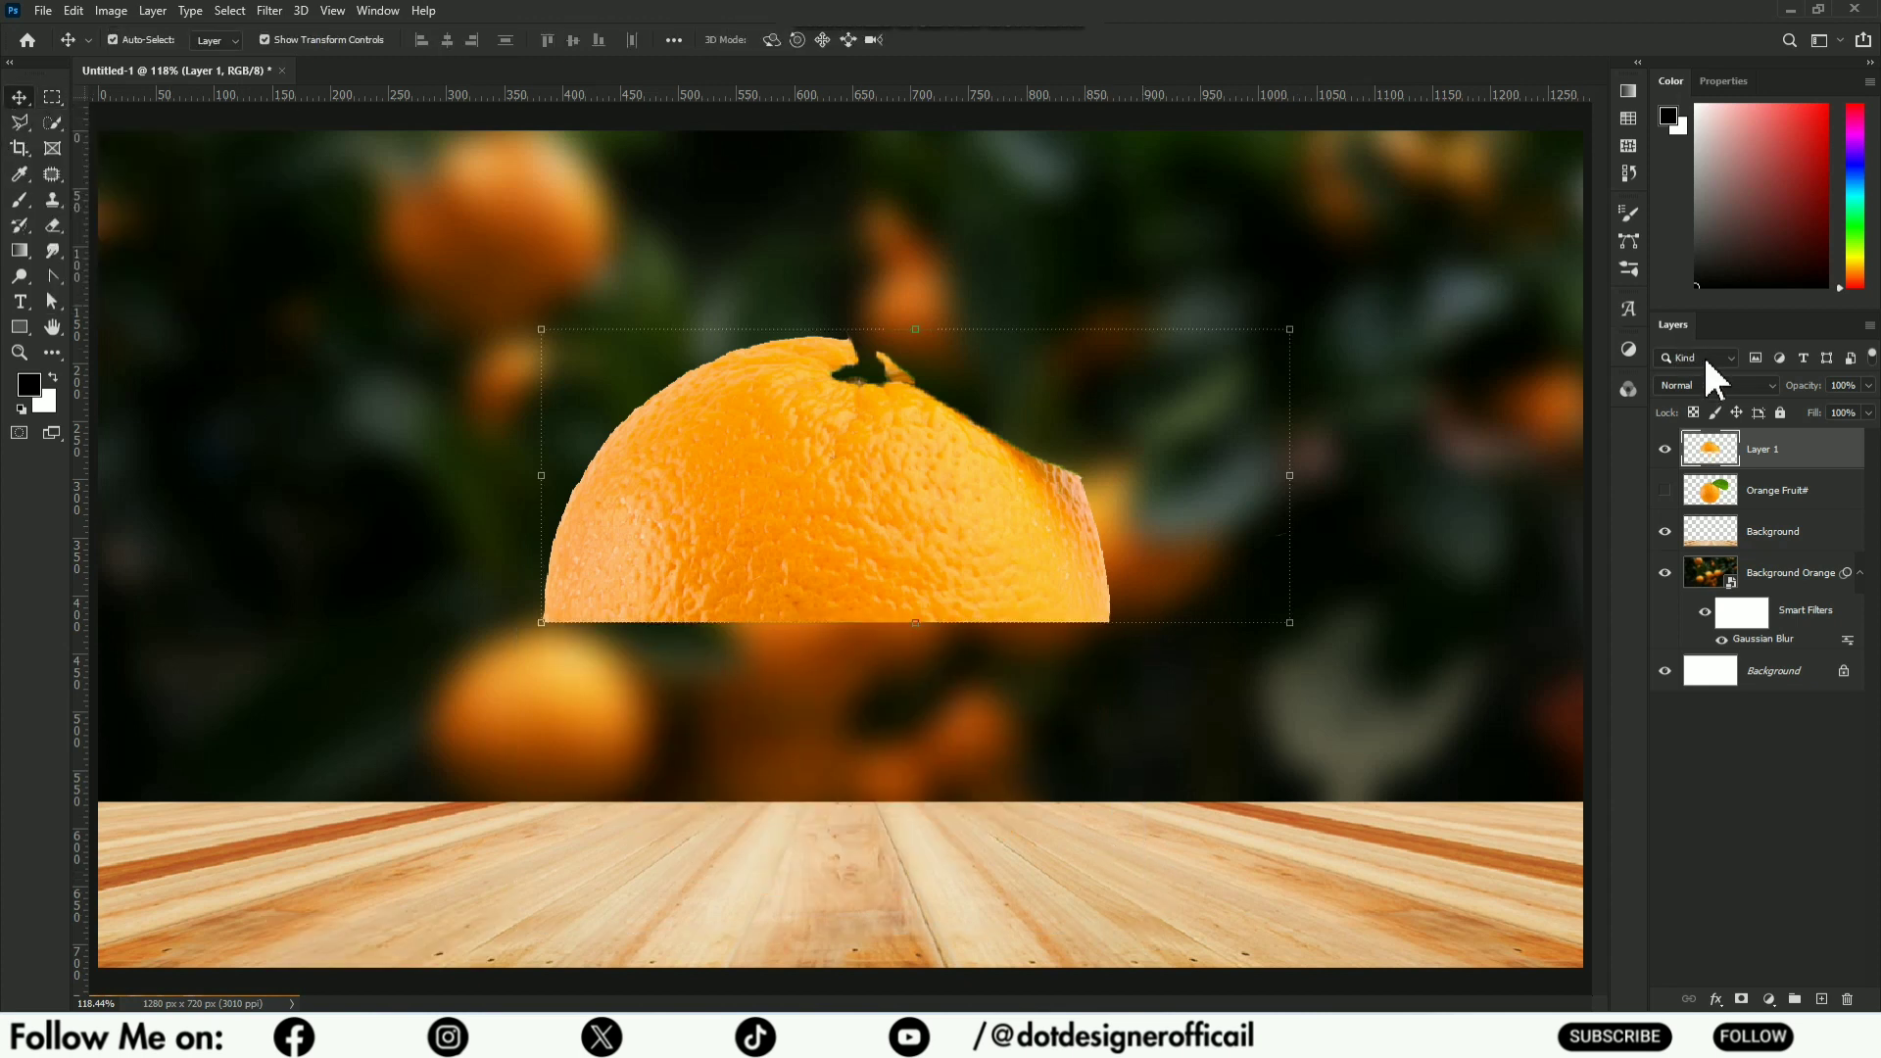
- Desaturate Layer 1 and set its blend mode to Screen
left_click(108, 10)
mouse_move(141, 60)
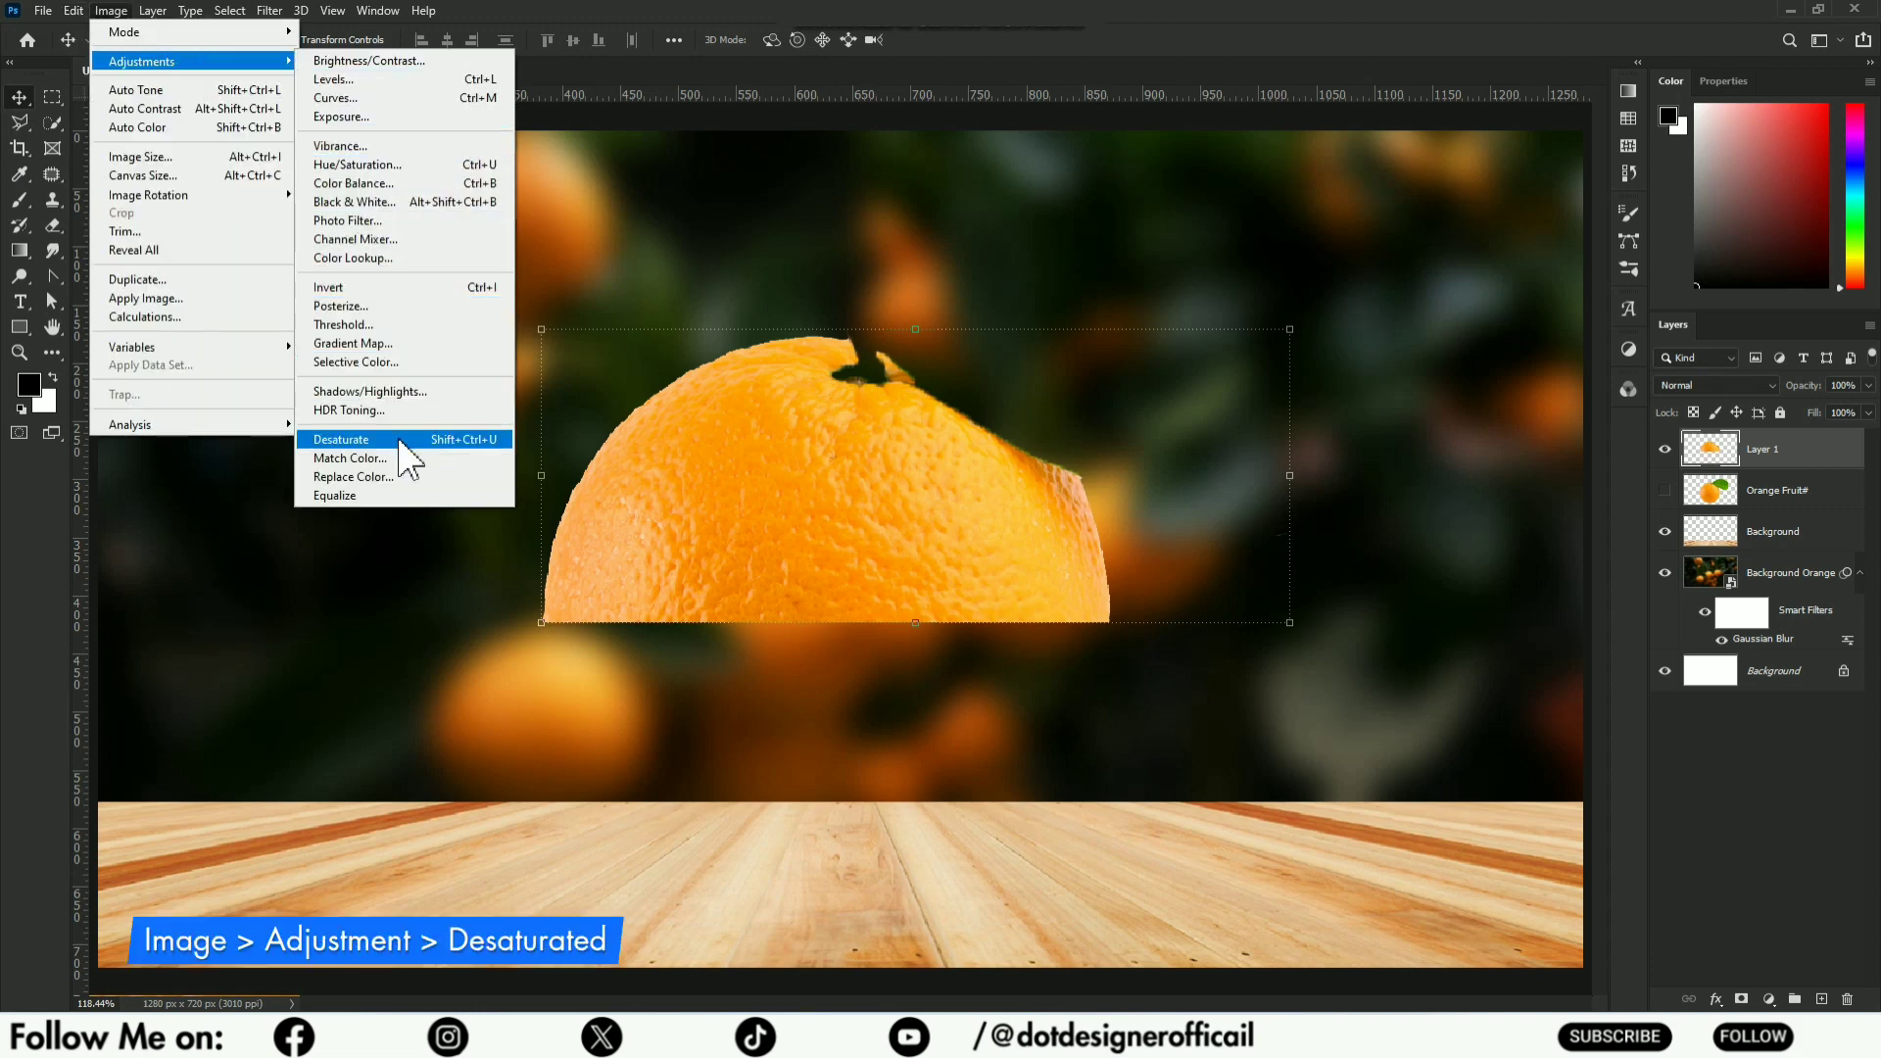
left_click(402, 440)
left_click(1676, 388)
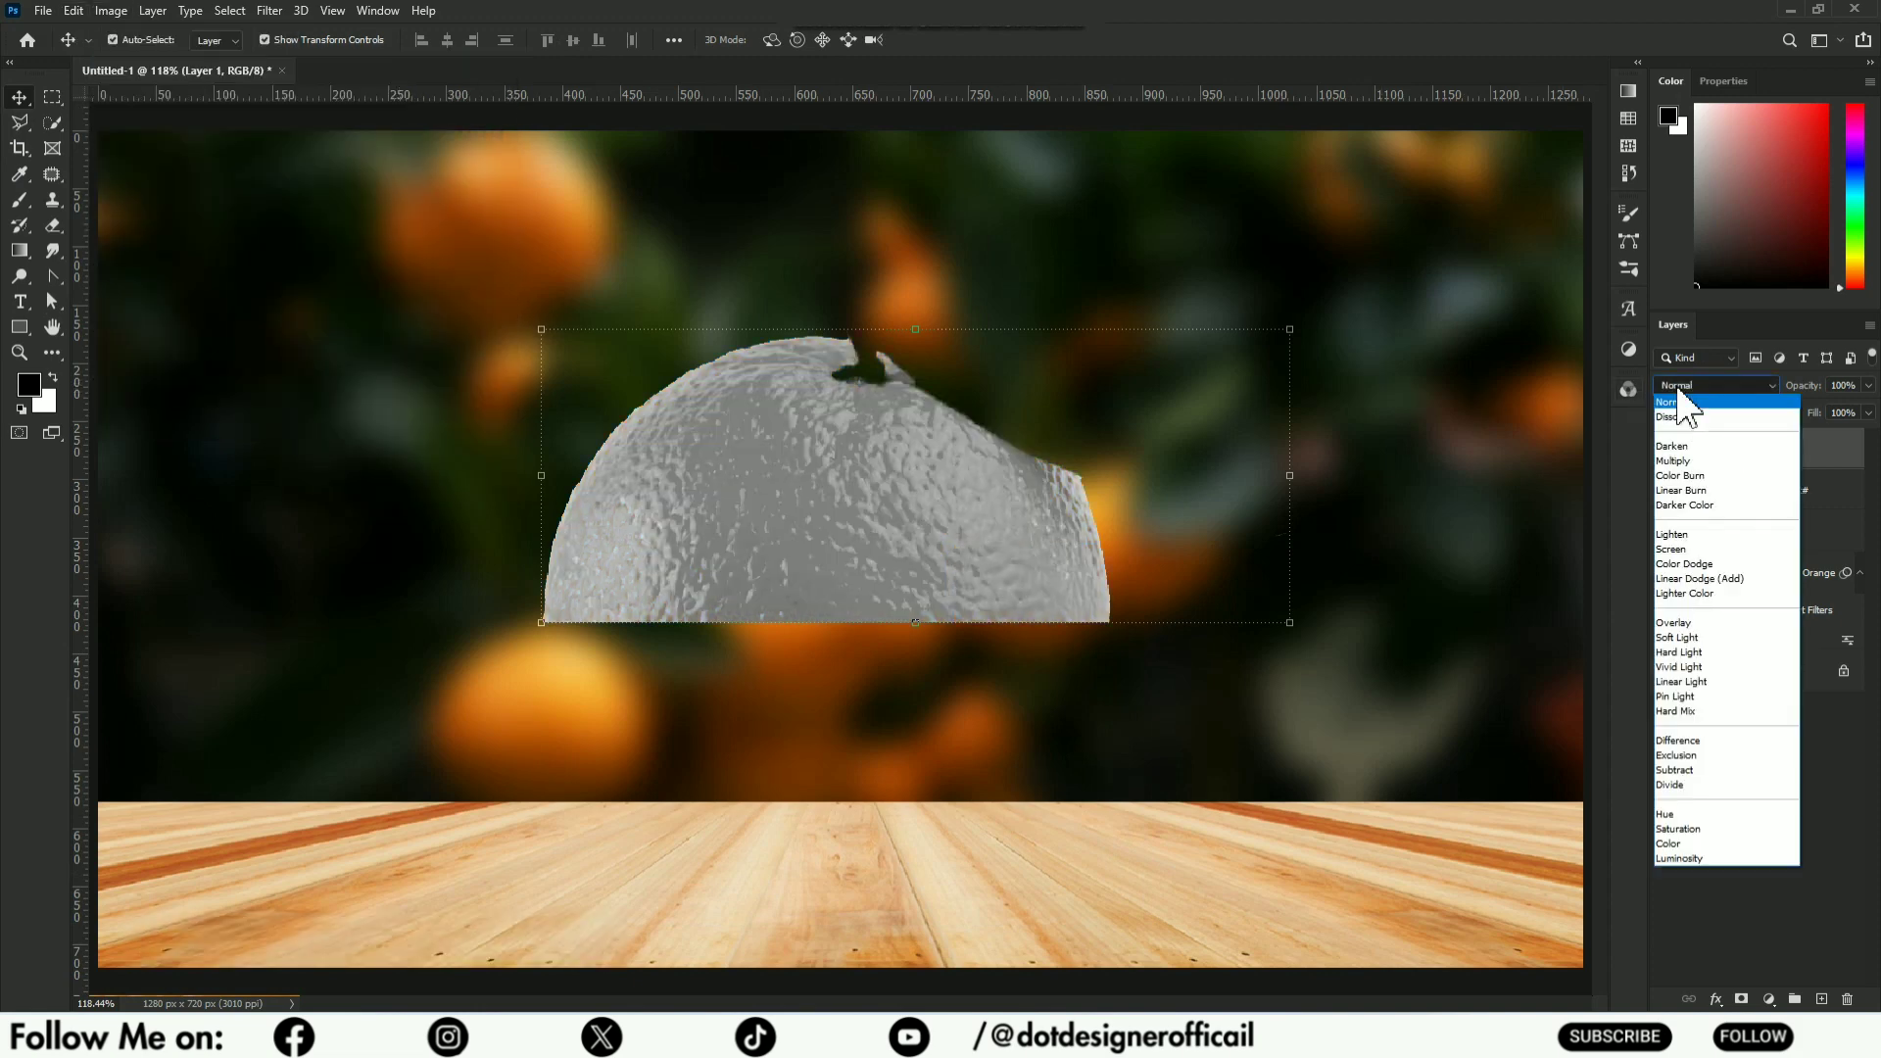
left_click(1695, 552)
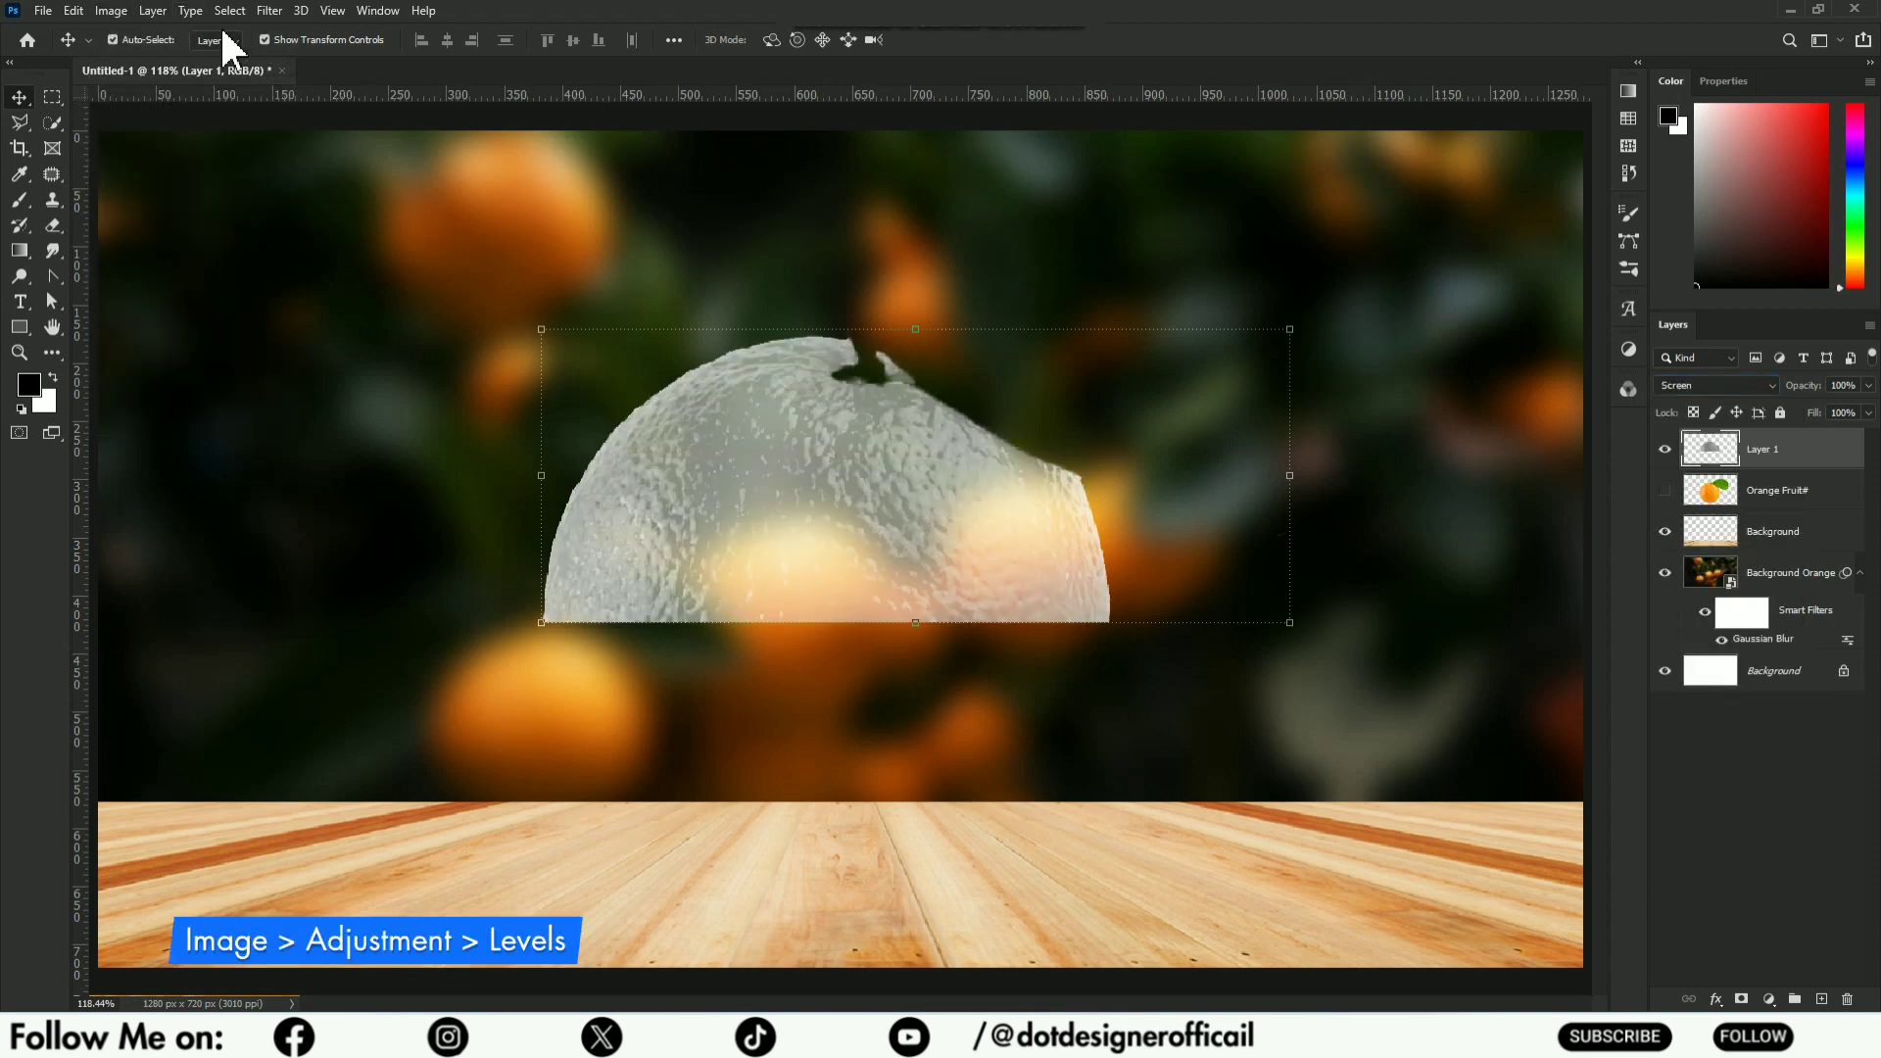
- Apply Levels 121 / 0.93 / 206 to Layer 1
left_click(111, 11)
mouse_move(141, 61)
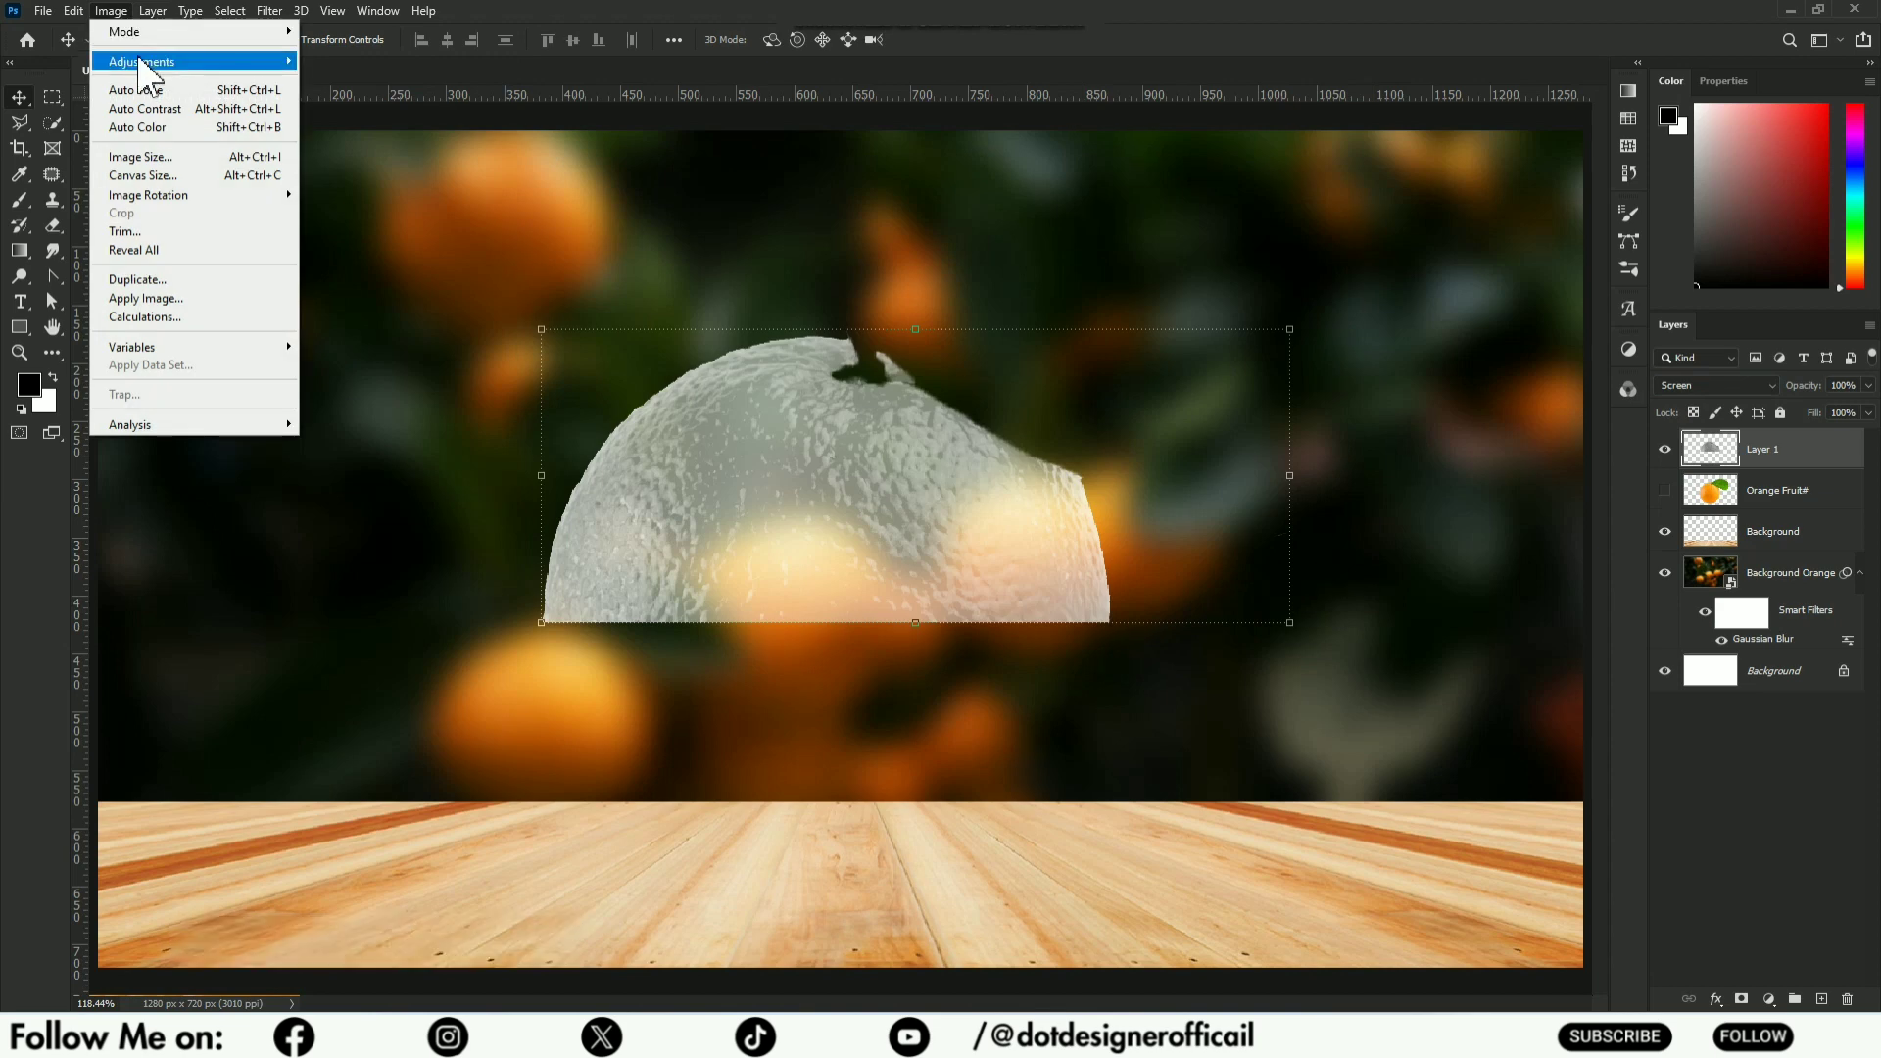
left_click(364, 80)
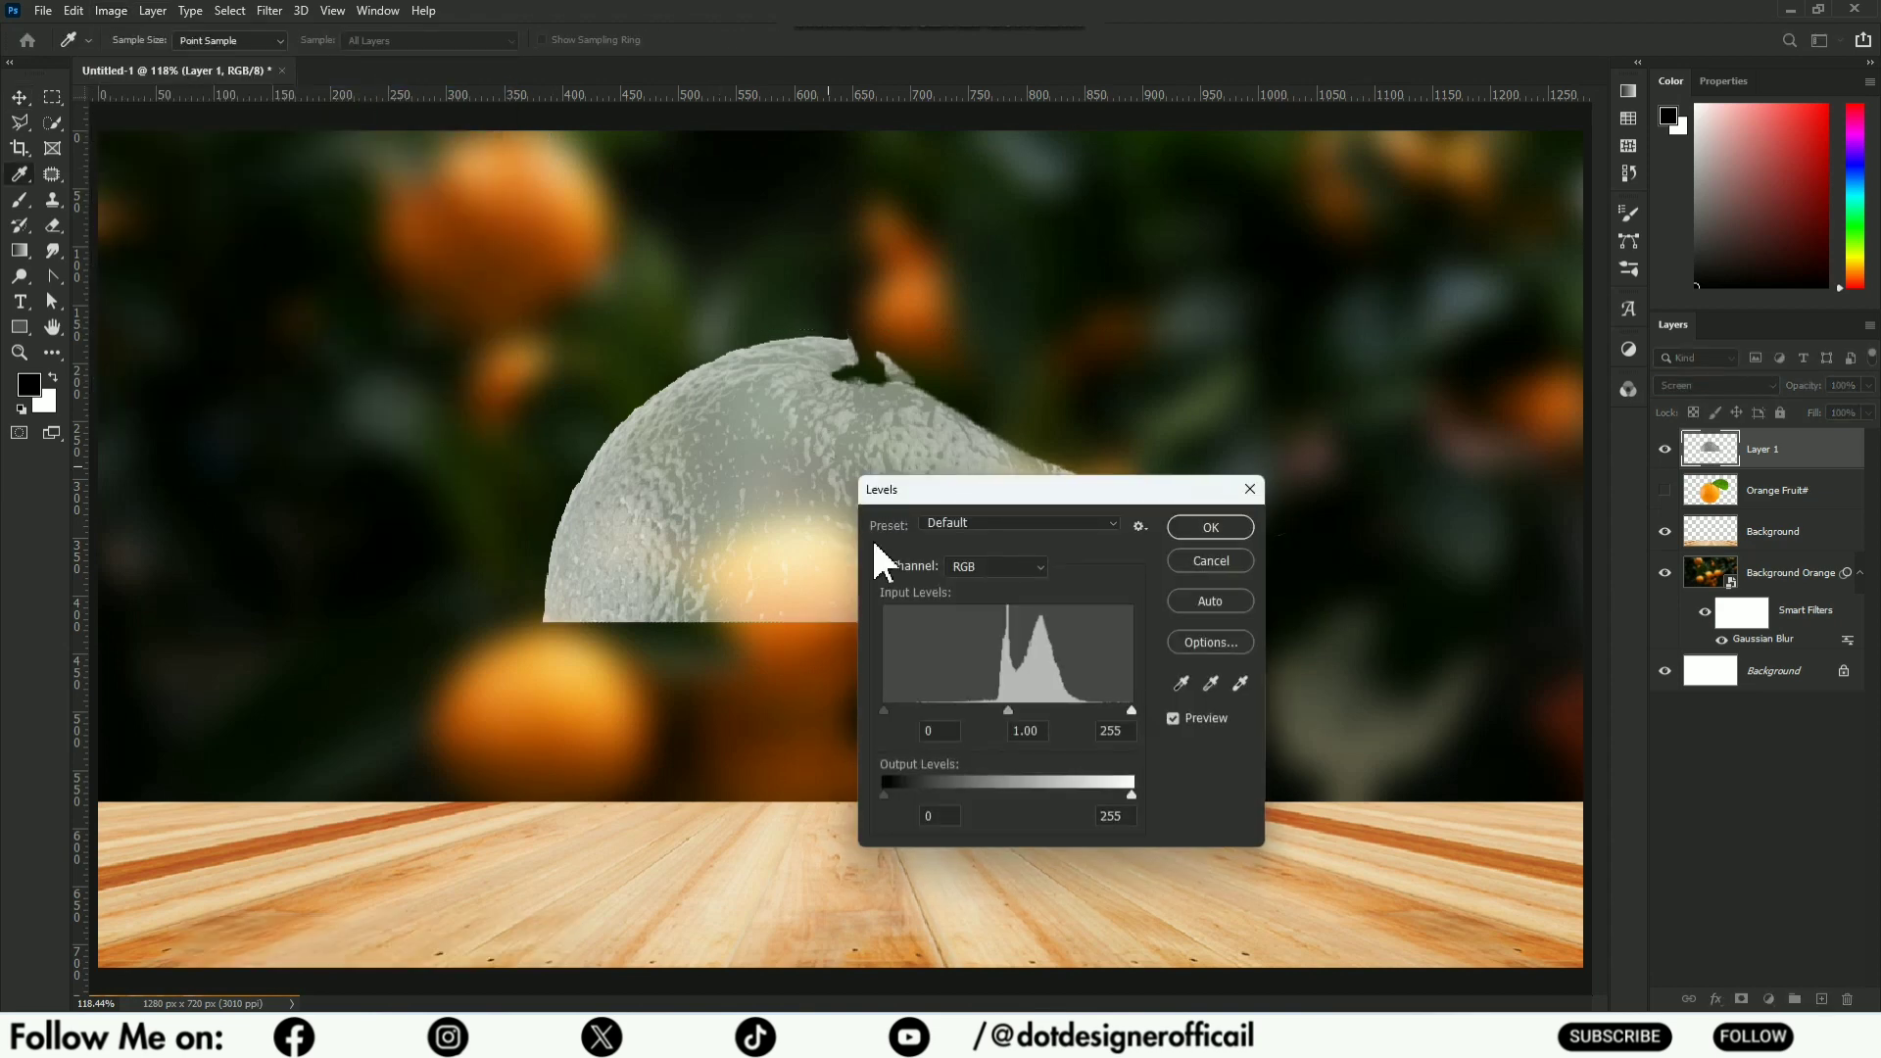
left_click_drag(895, 710, 1002, 711)
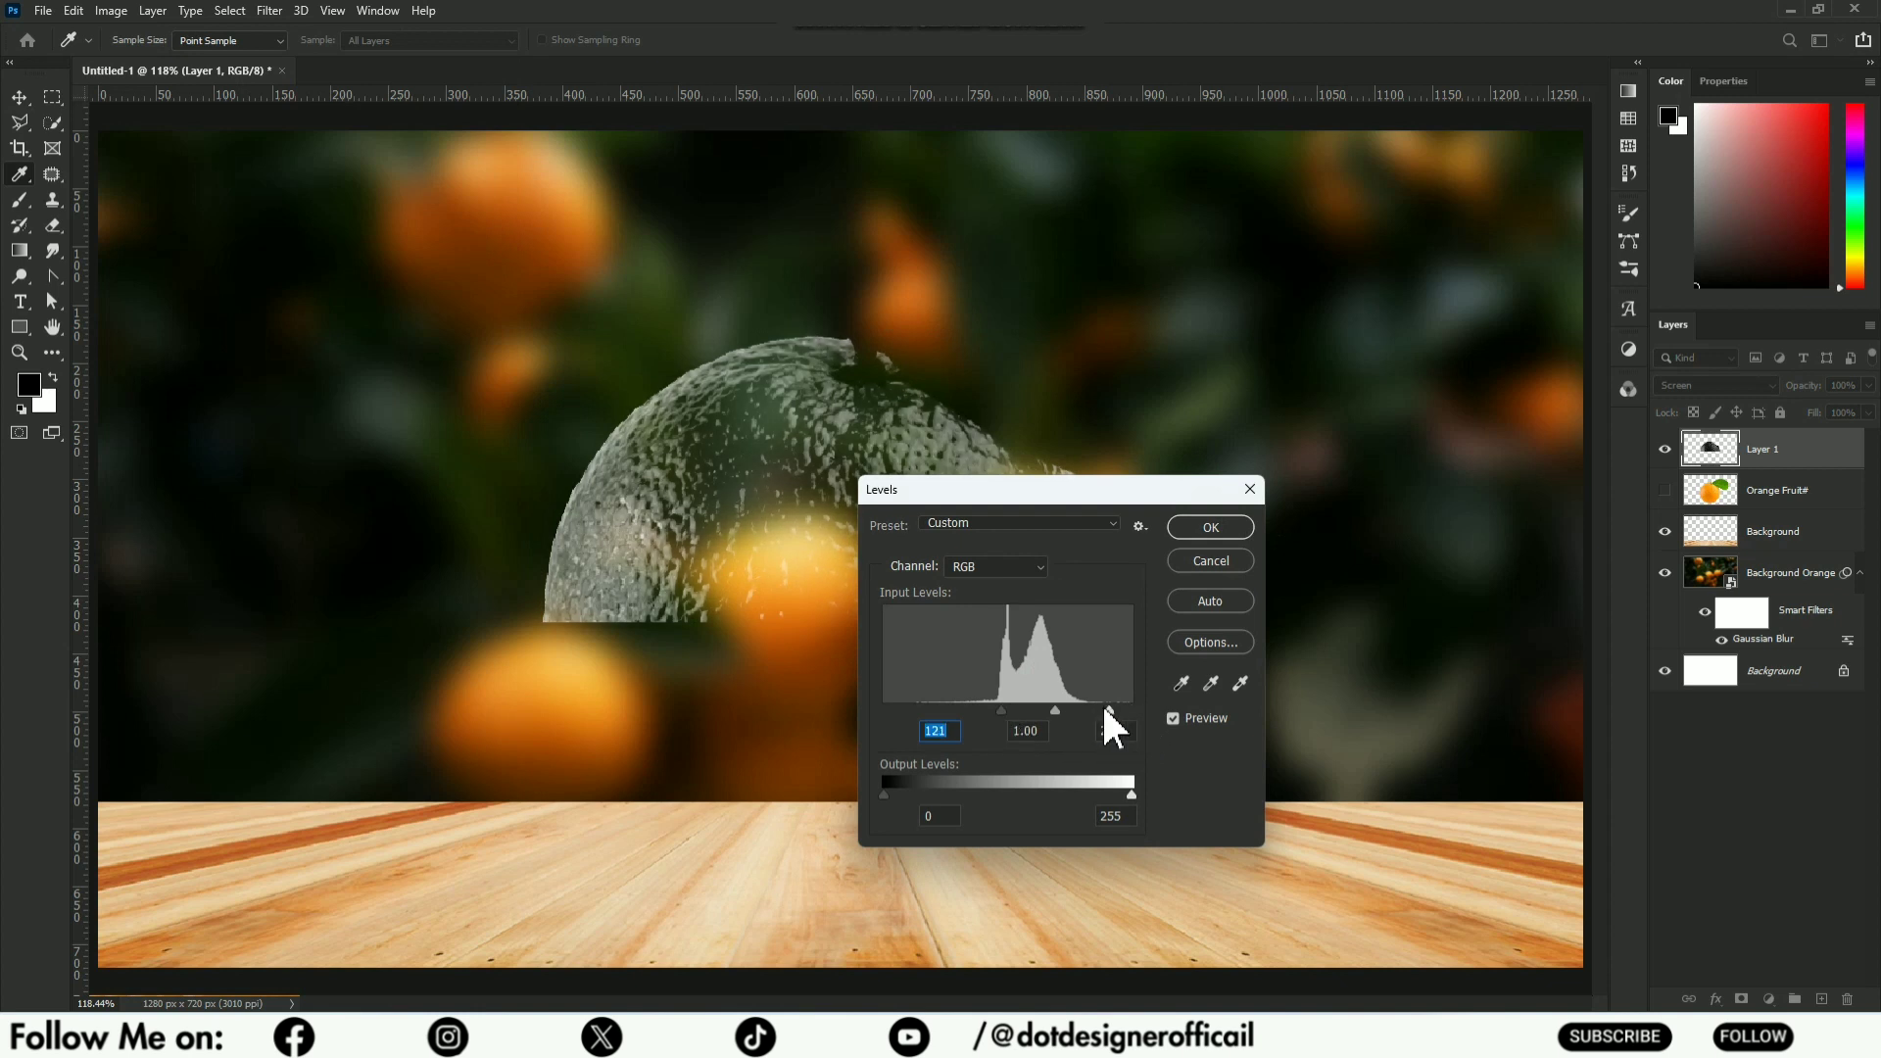
left_click_drag(1126, 710, 1036, 709)
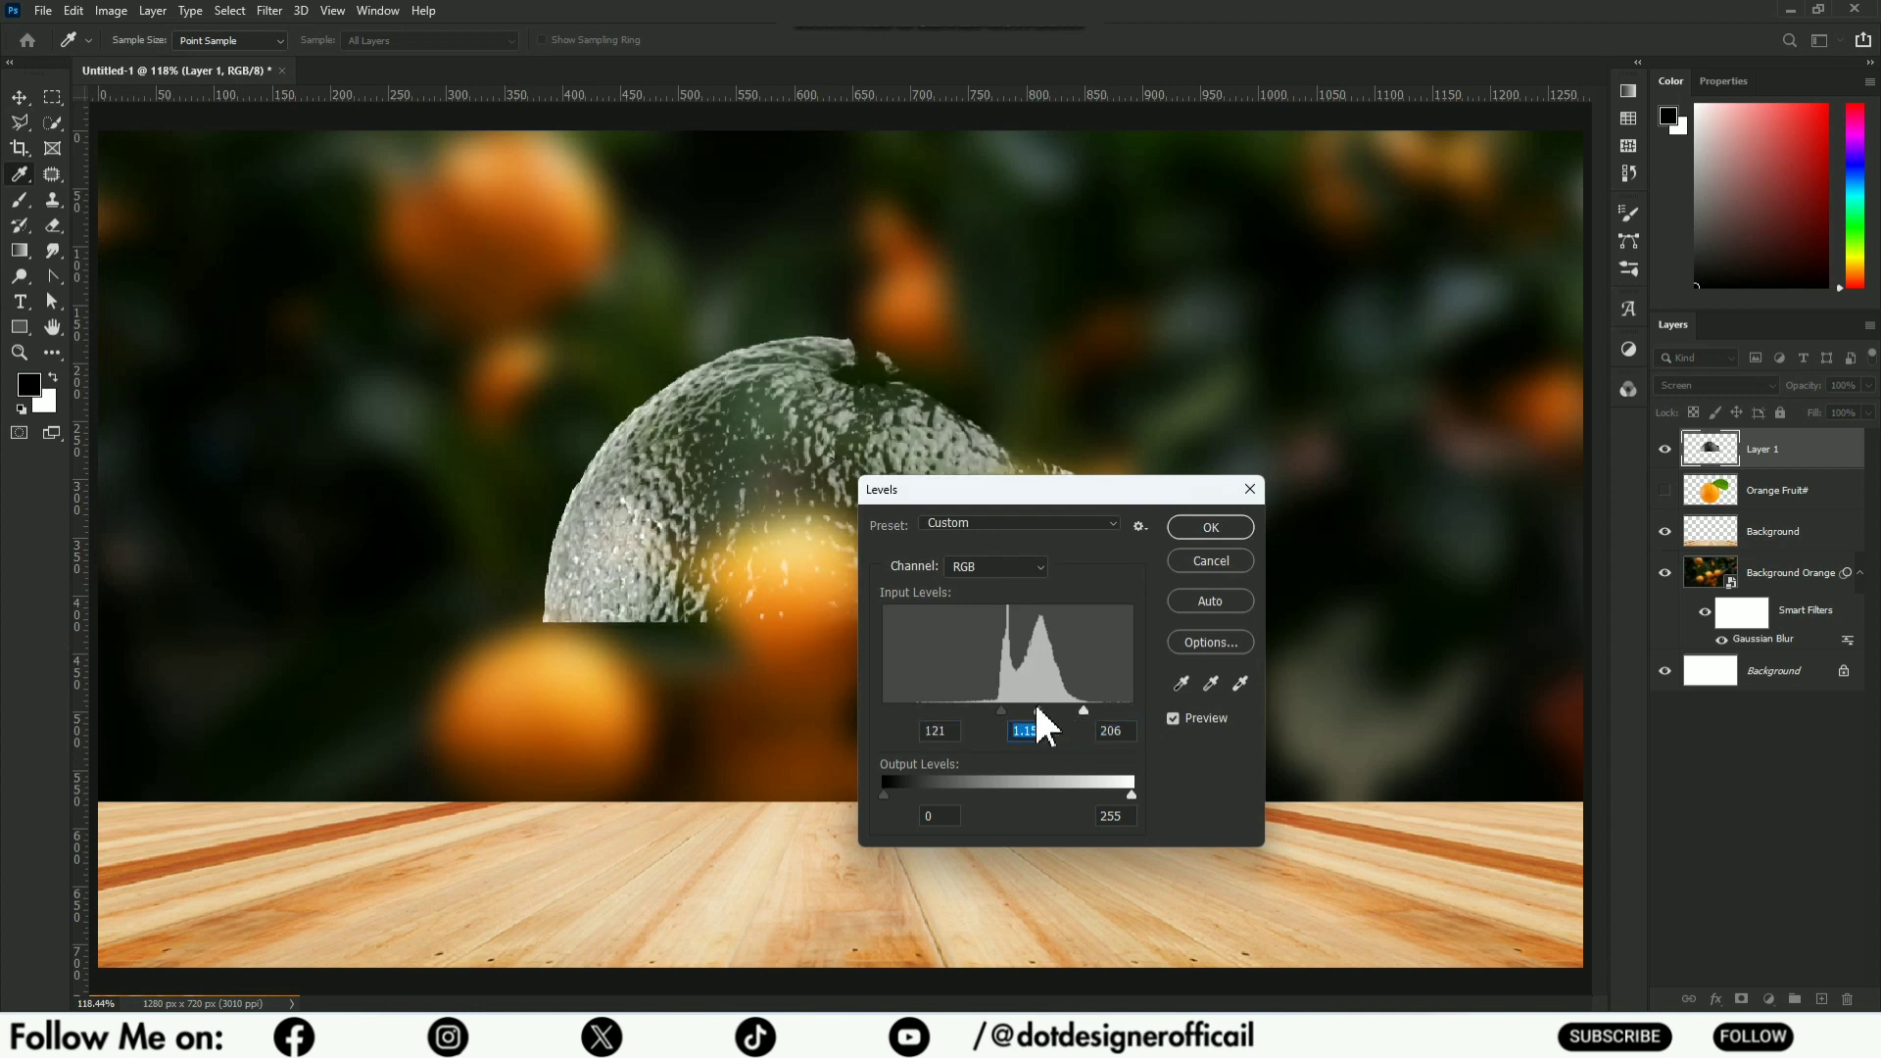
key("v")
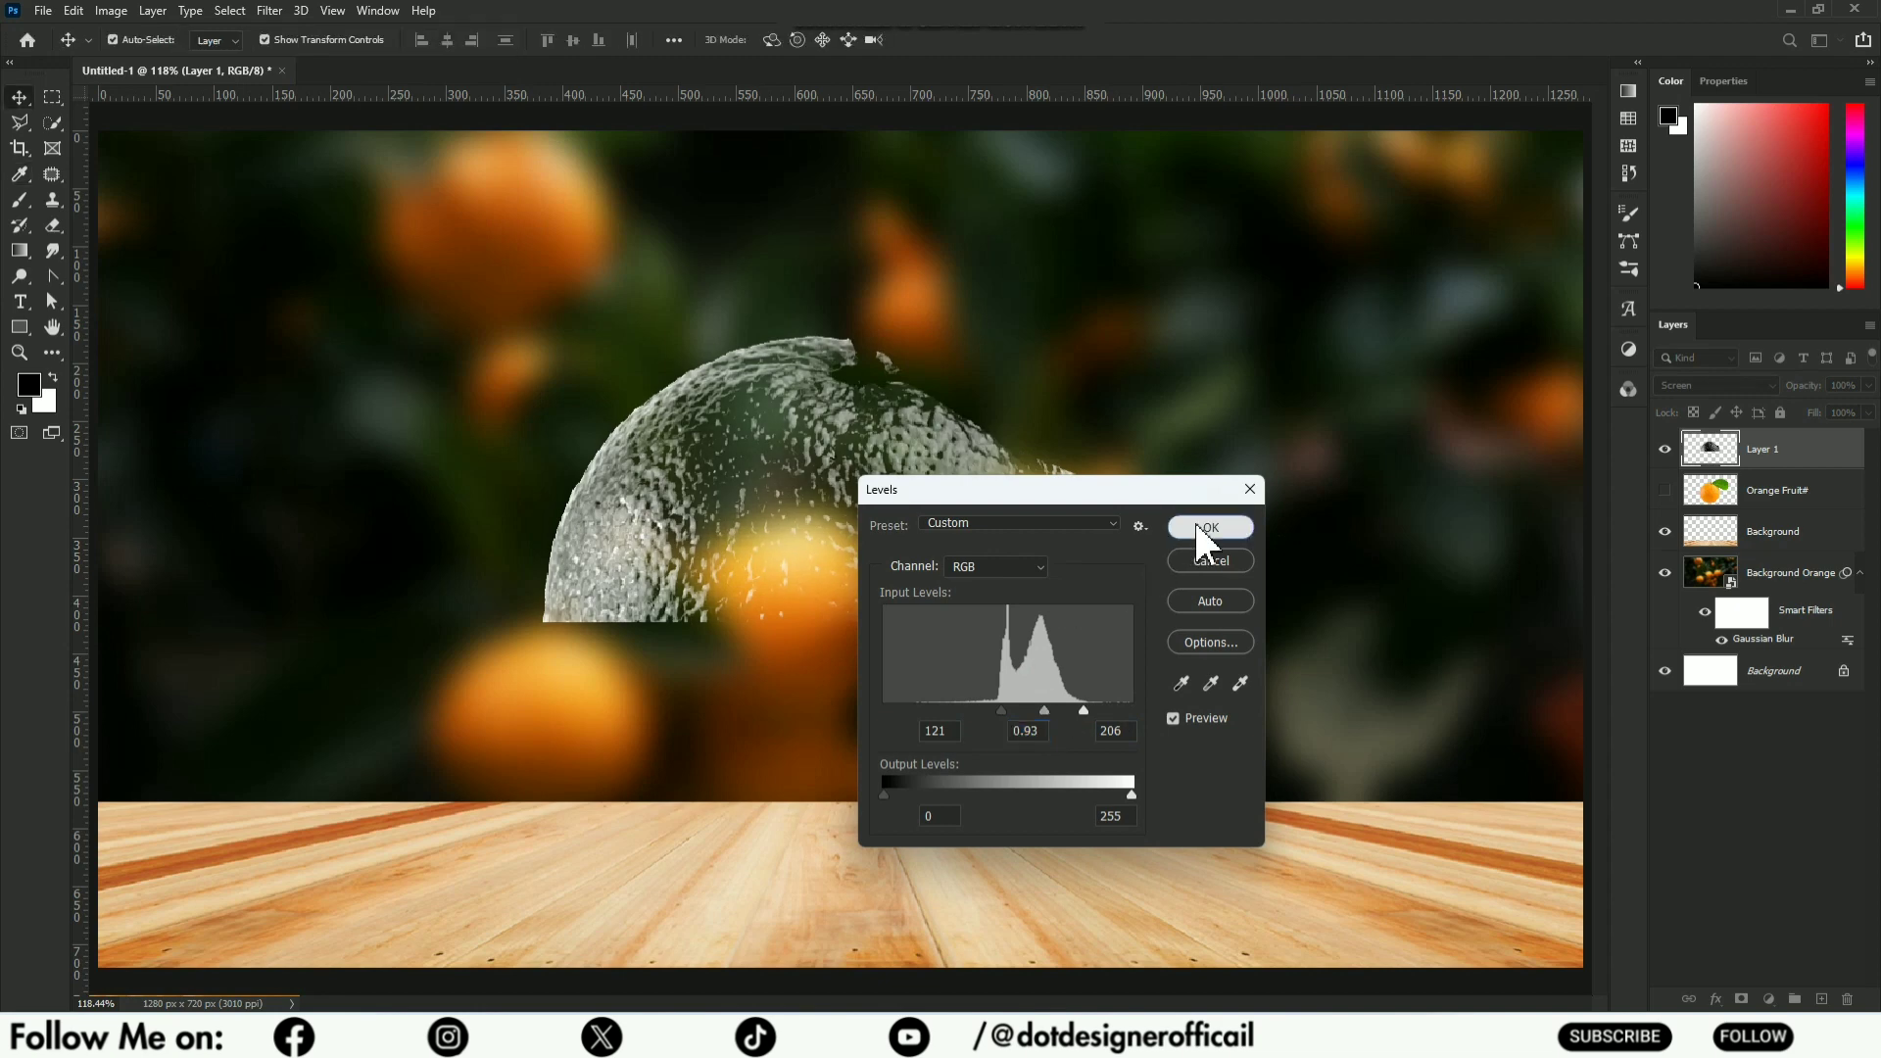
left_click(1198, 527)
- Show Orange Fruit# again and mask out its top half using Layer 1's shape
left_click(1665, 491)
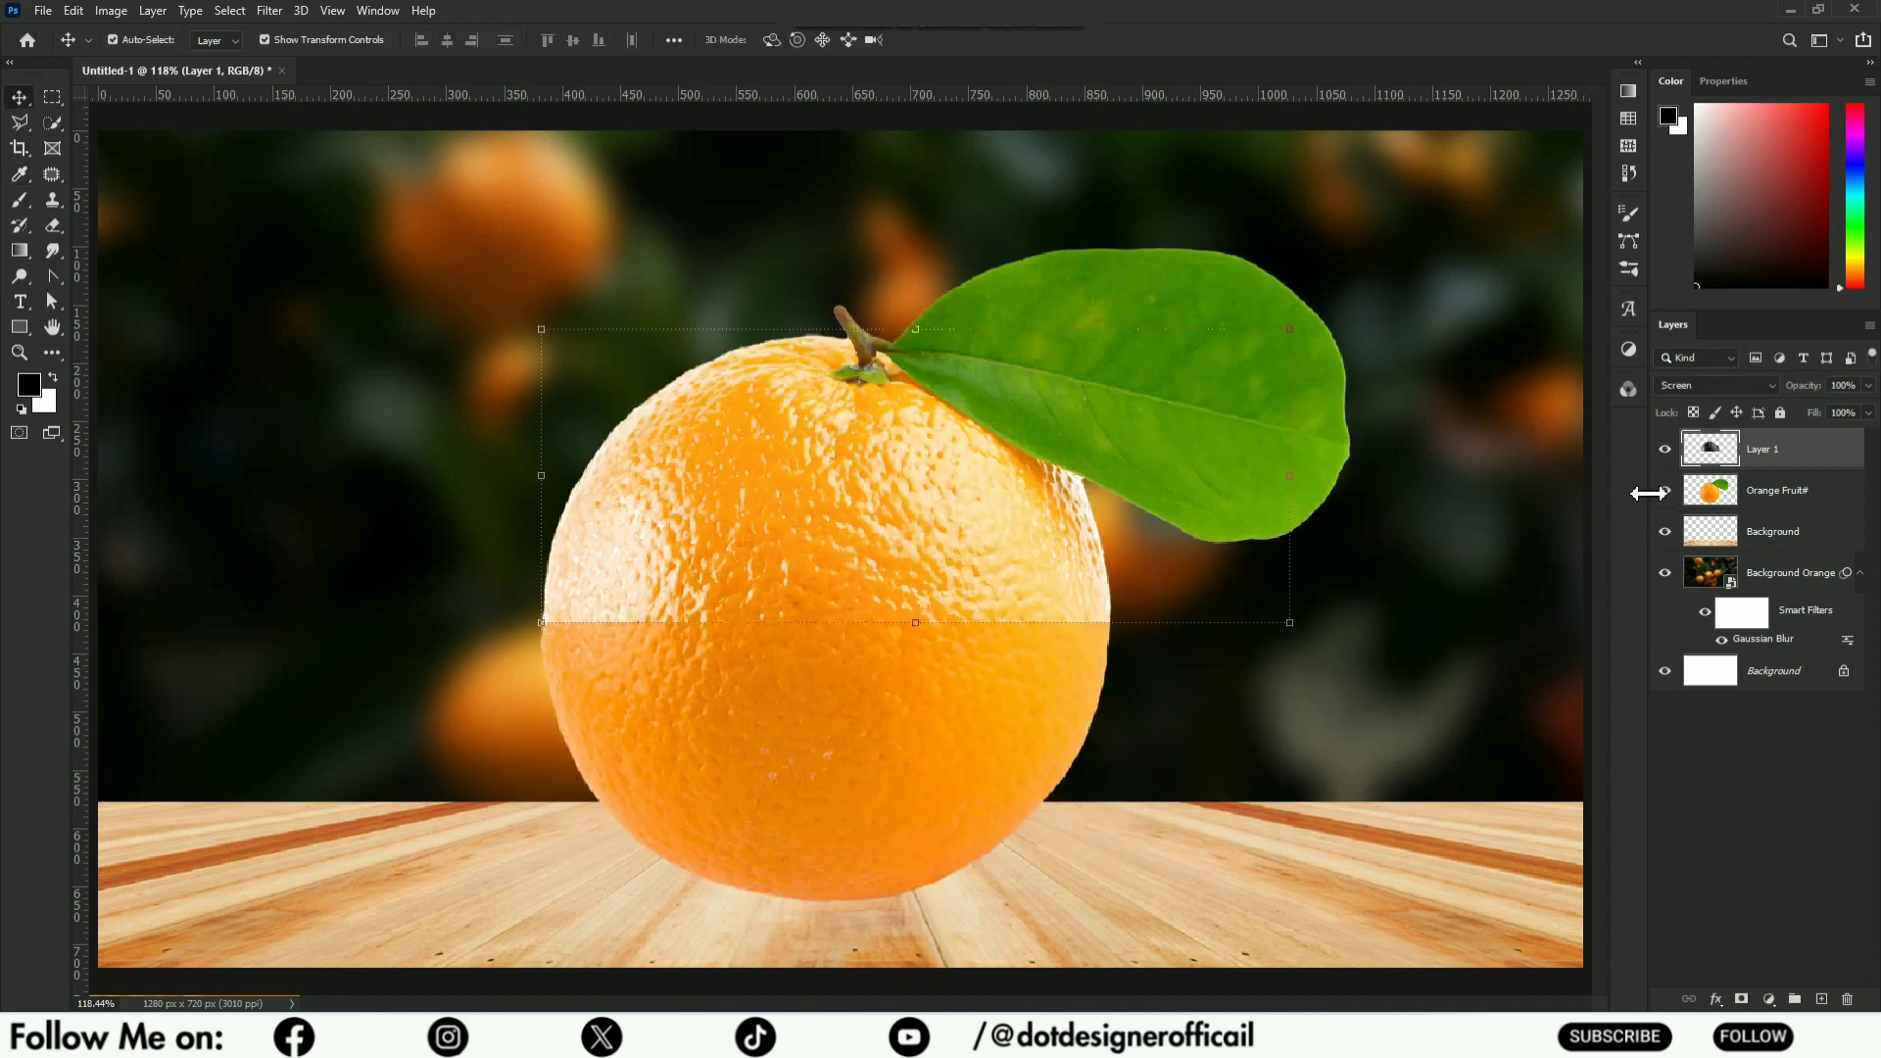
left_click(1727, 448, "ctrl")
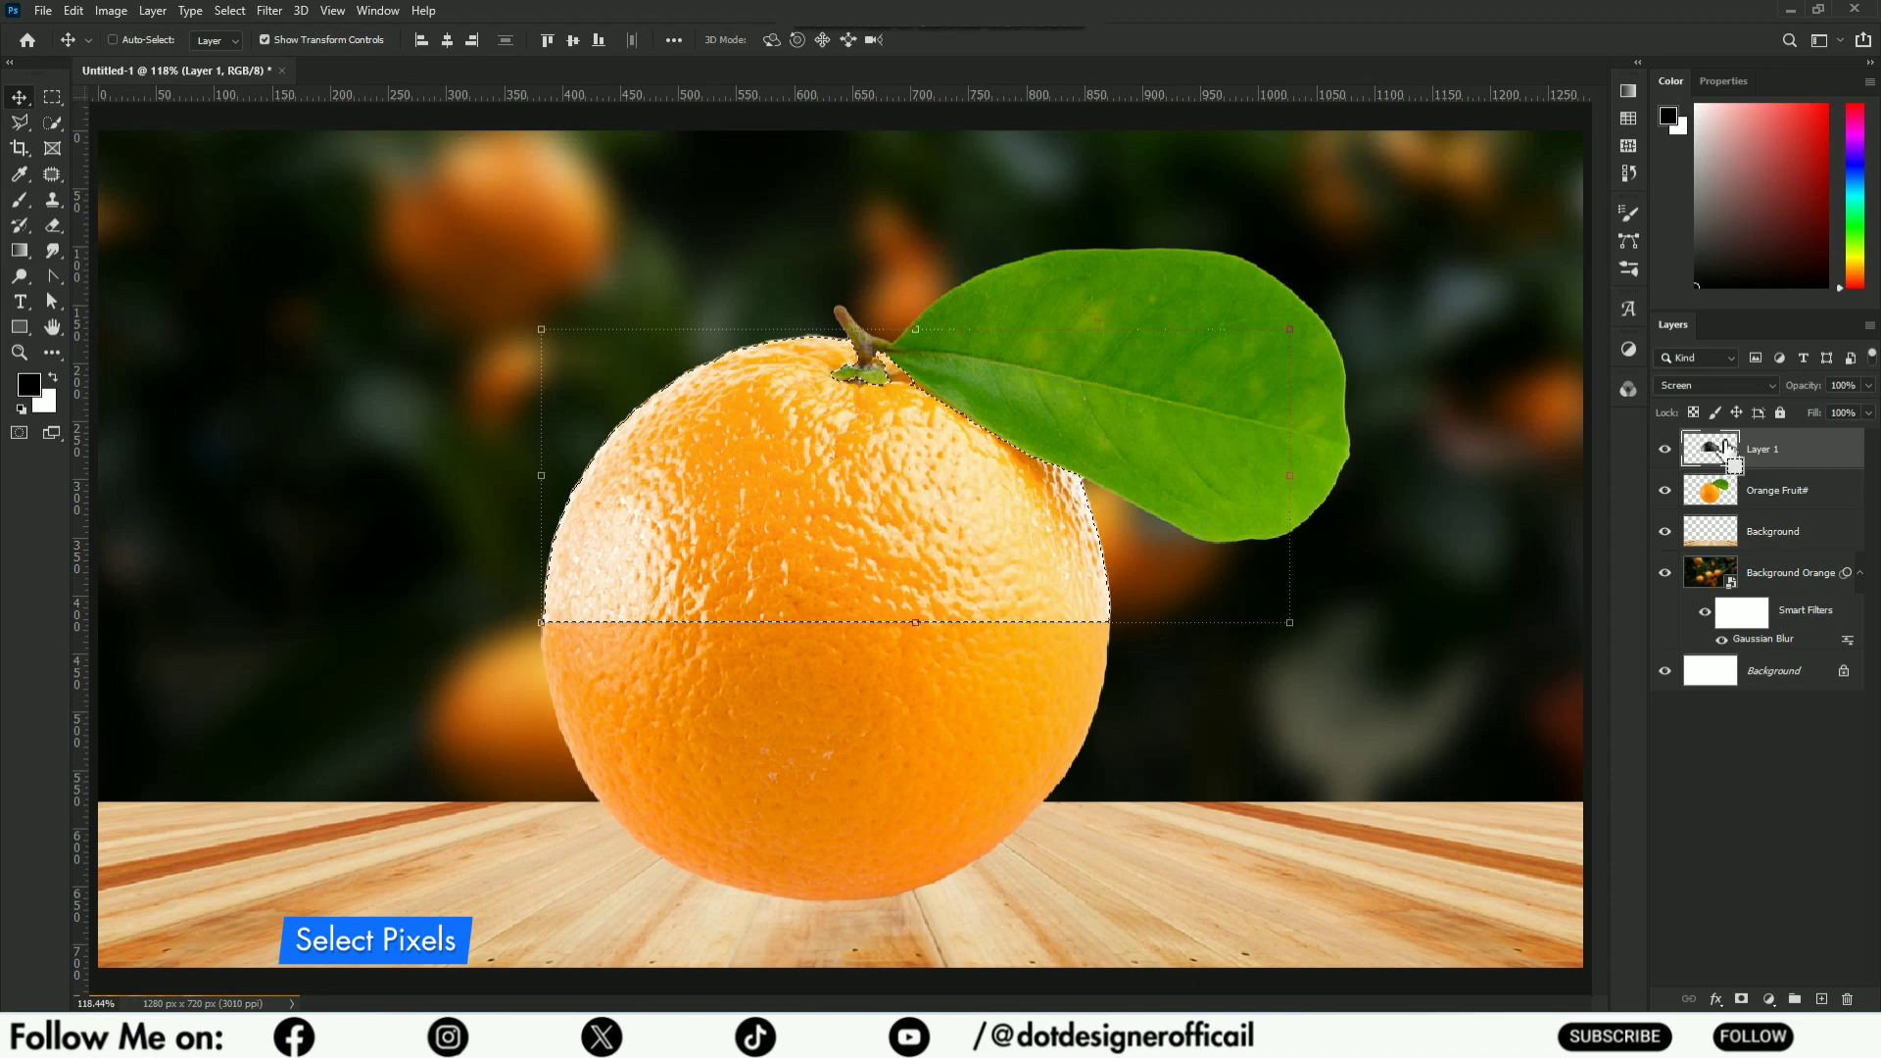
left_click(1729, 492)
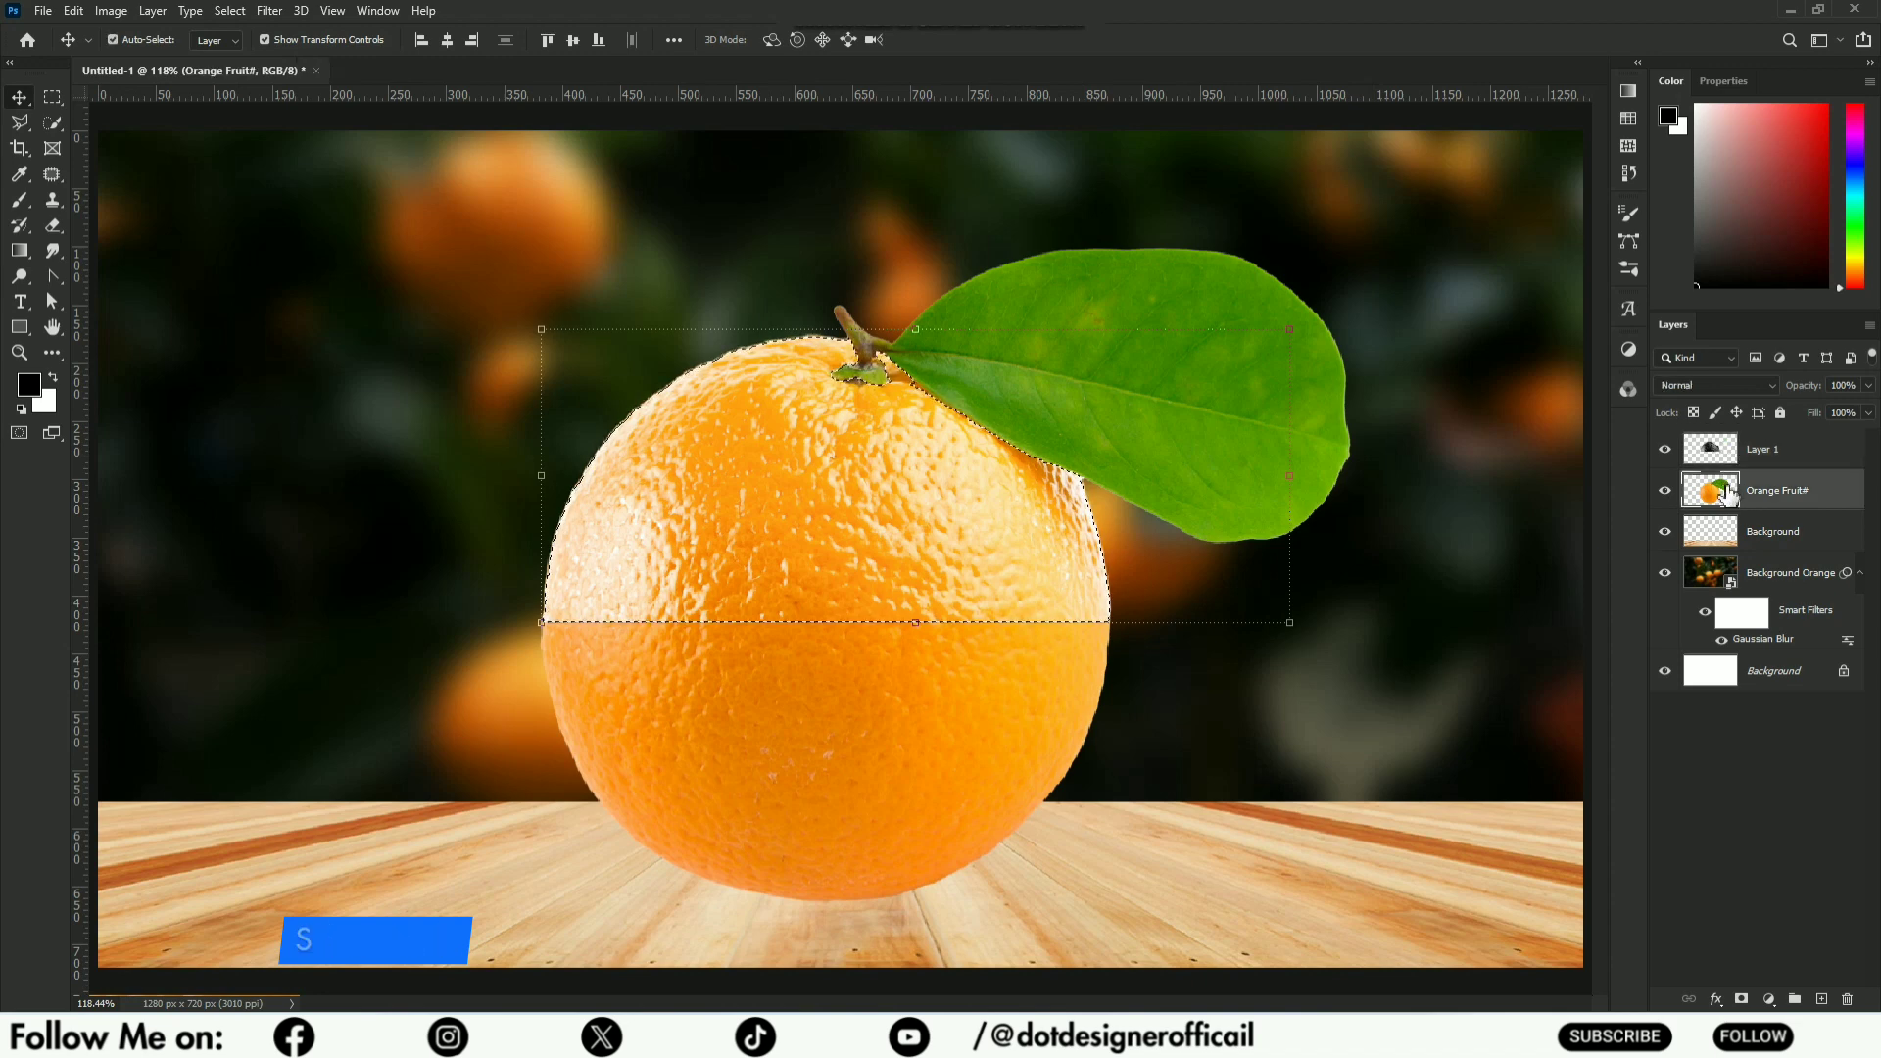
left_click(1742, 998, "alt")
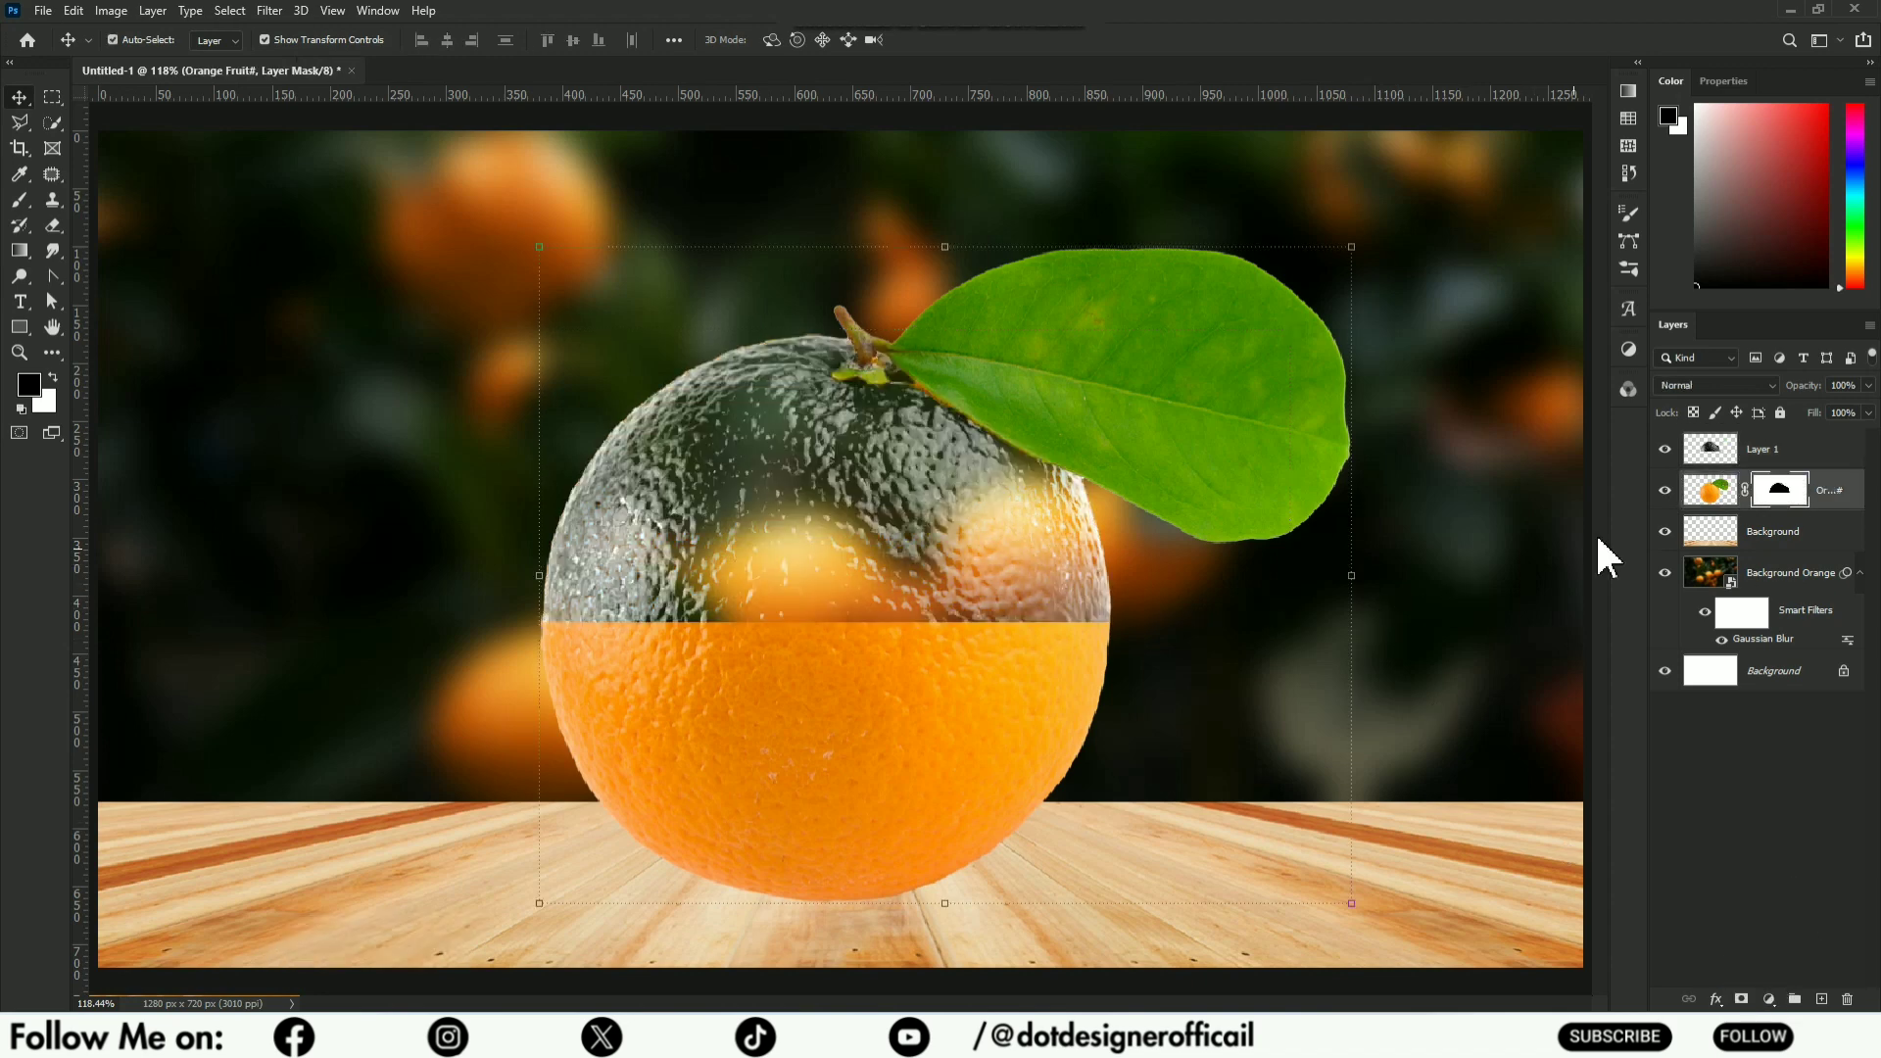
left_click(1431, 502)
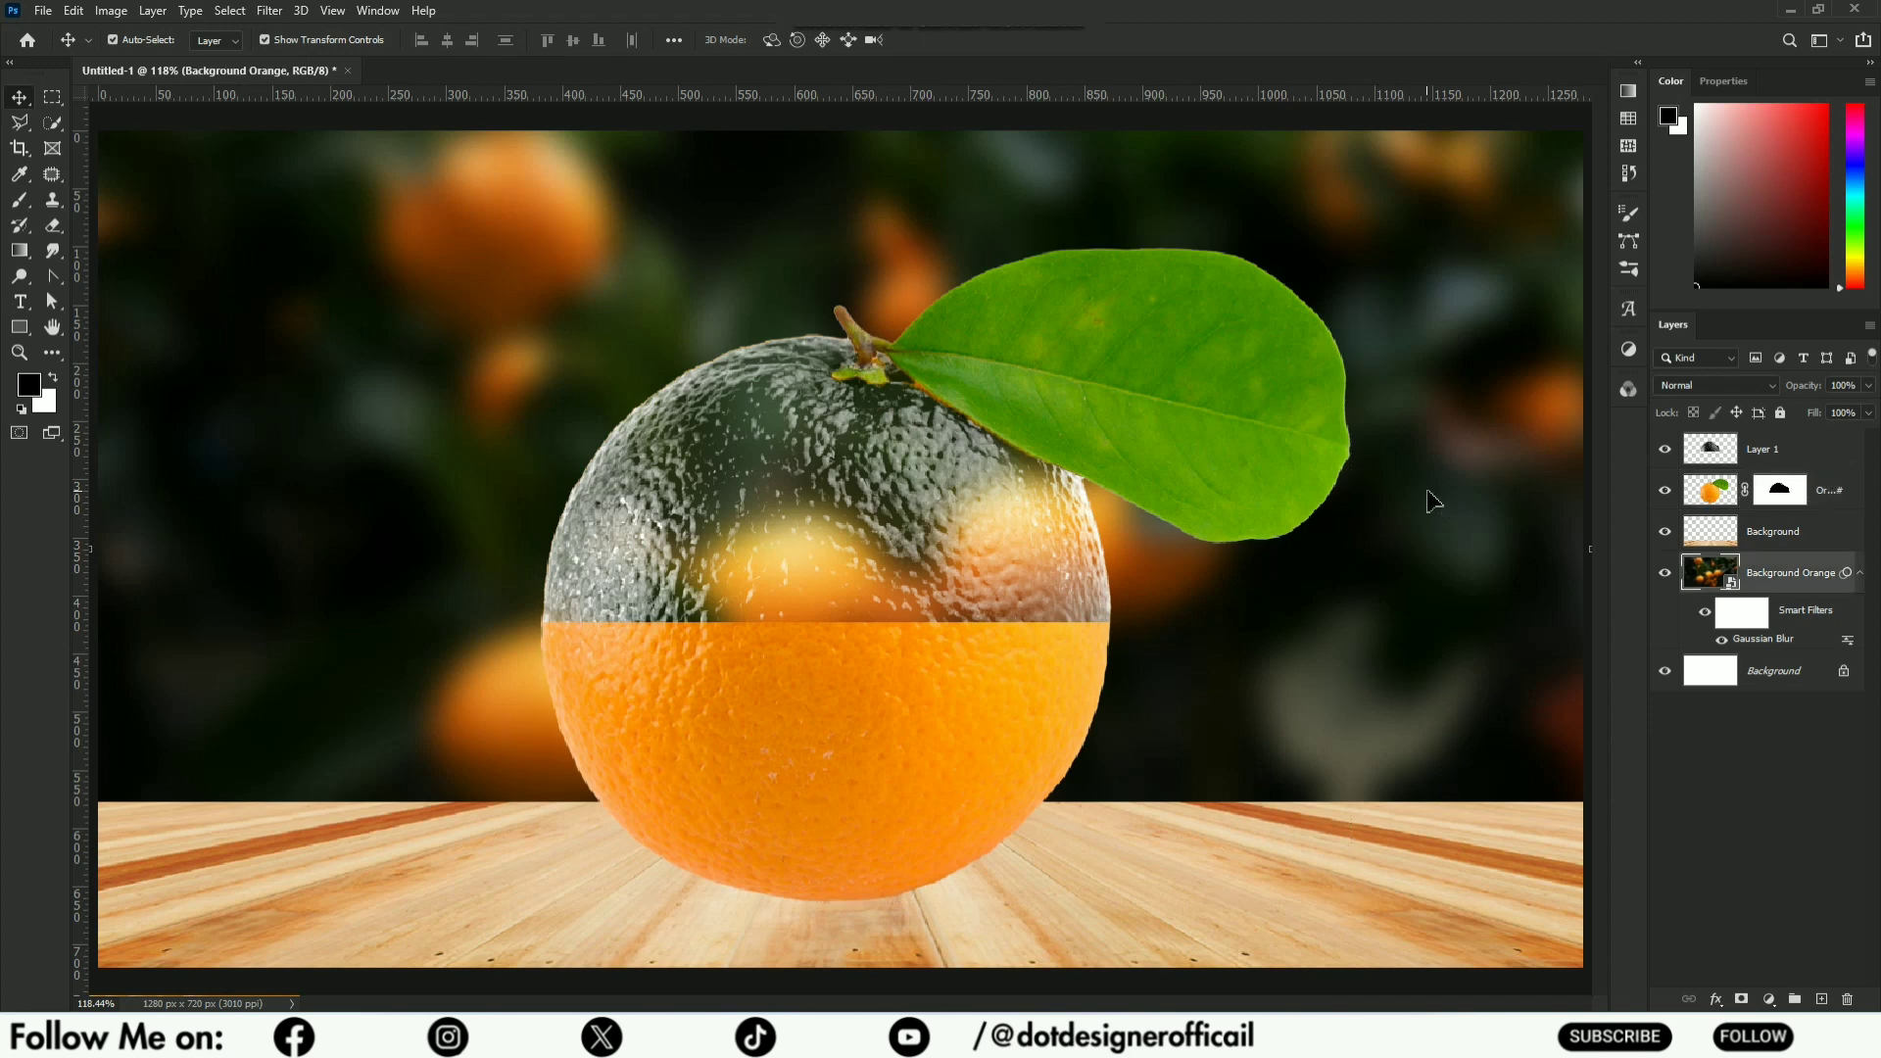
left_click(1796, 799)
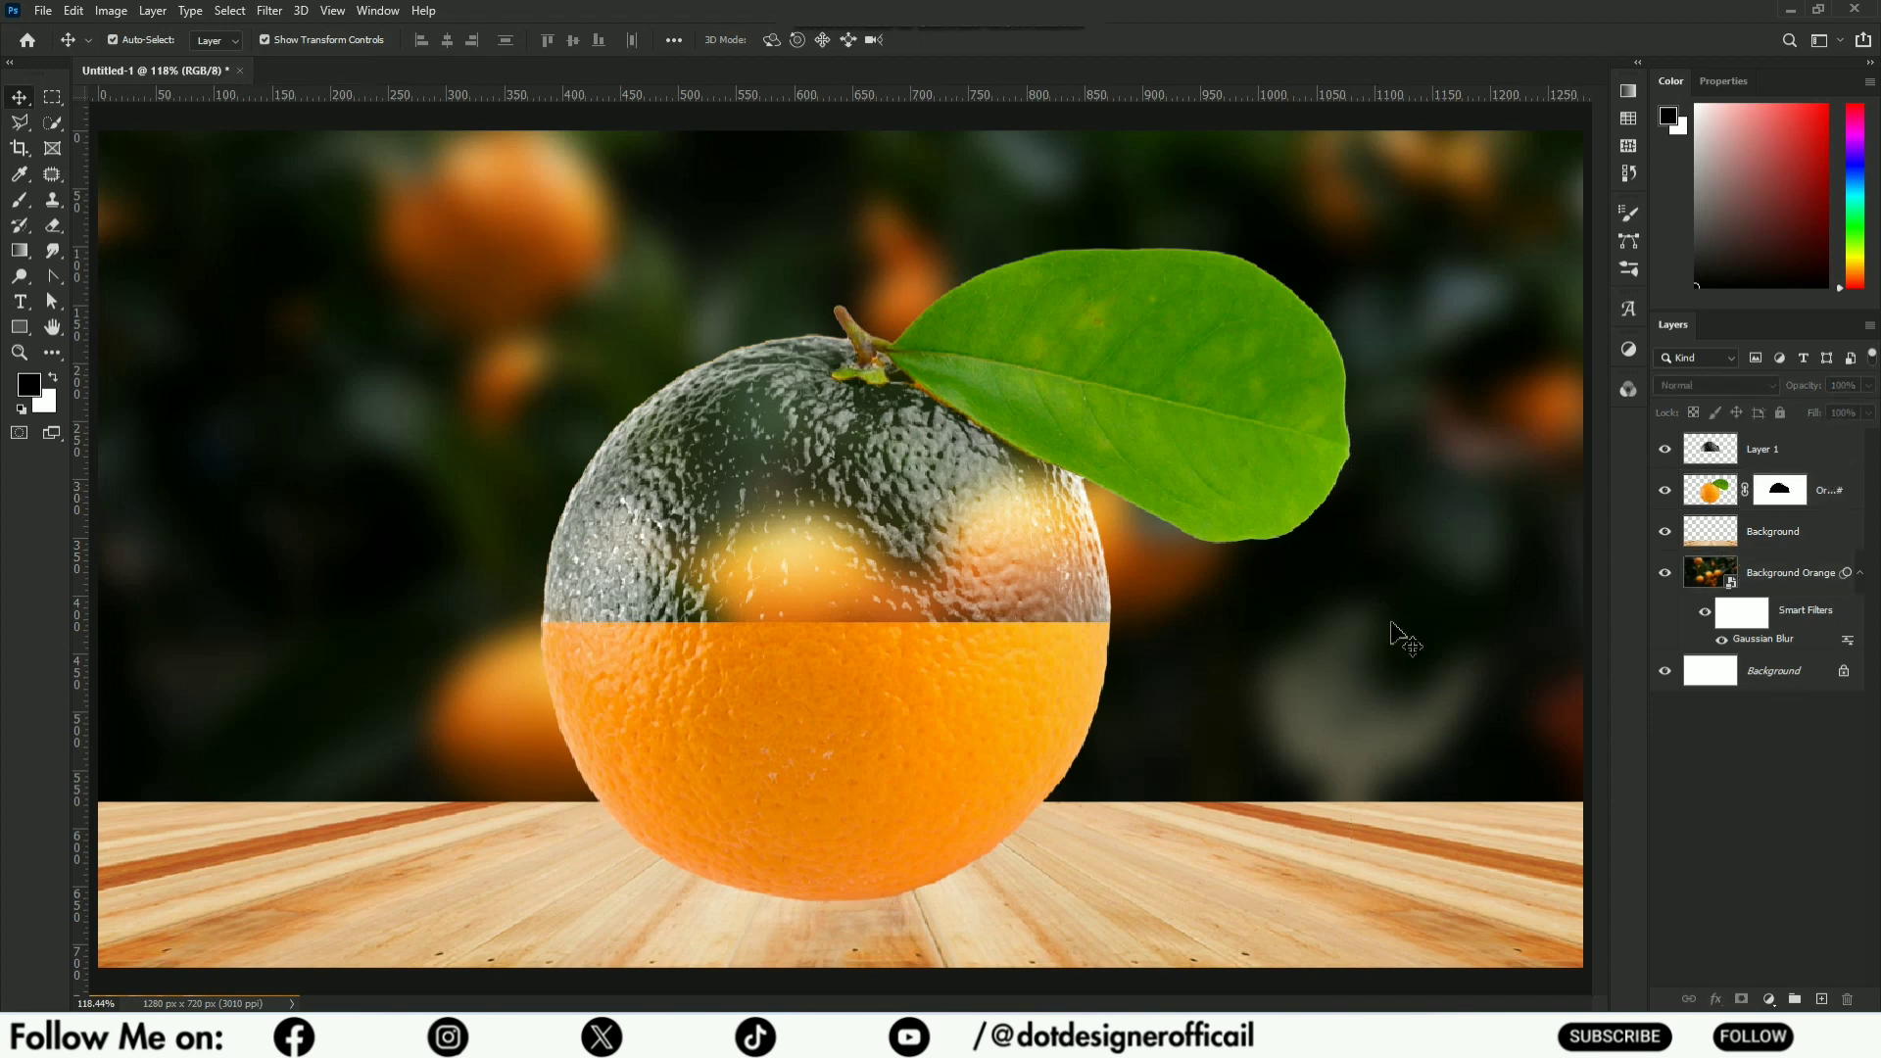
- Place Orange Slice squashed into a flat ellipse across the orange's middle, below Layer 1
left_click(44, 11)
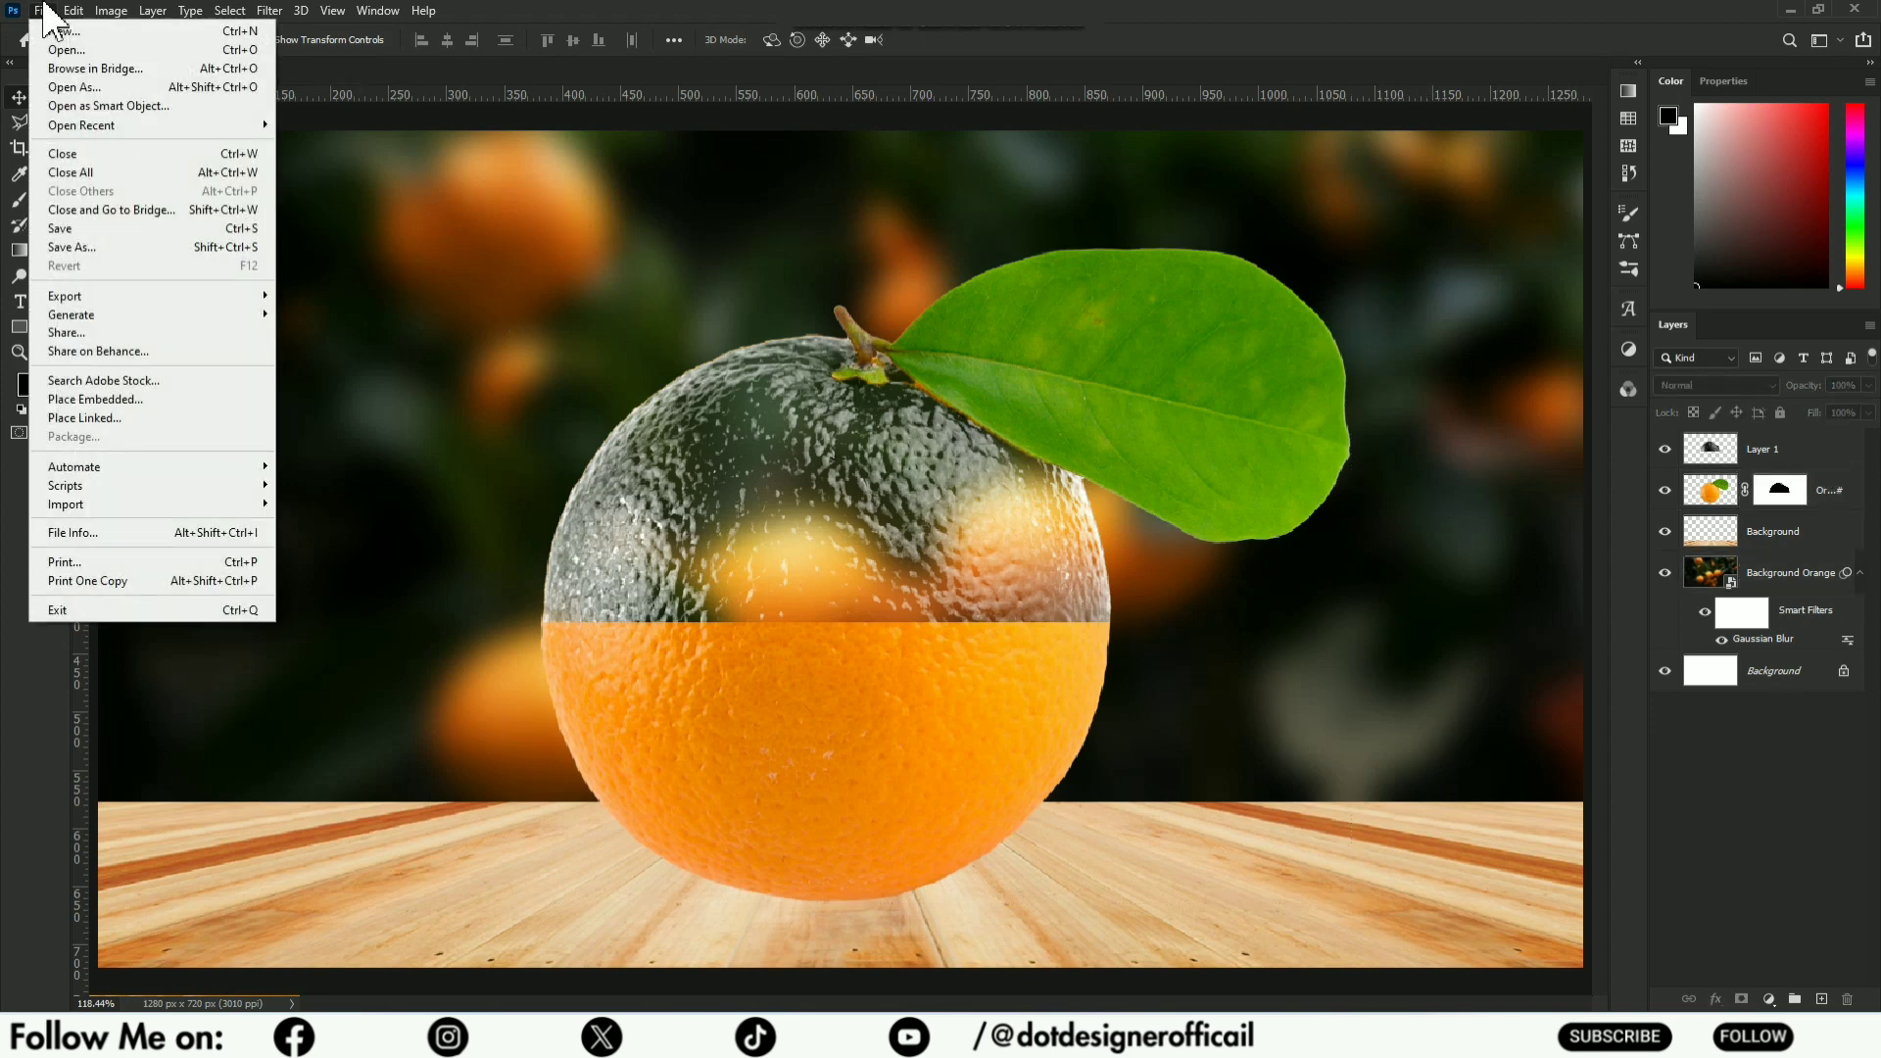
left_click(126, 399)
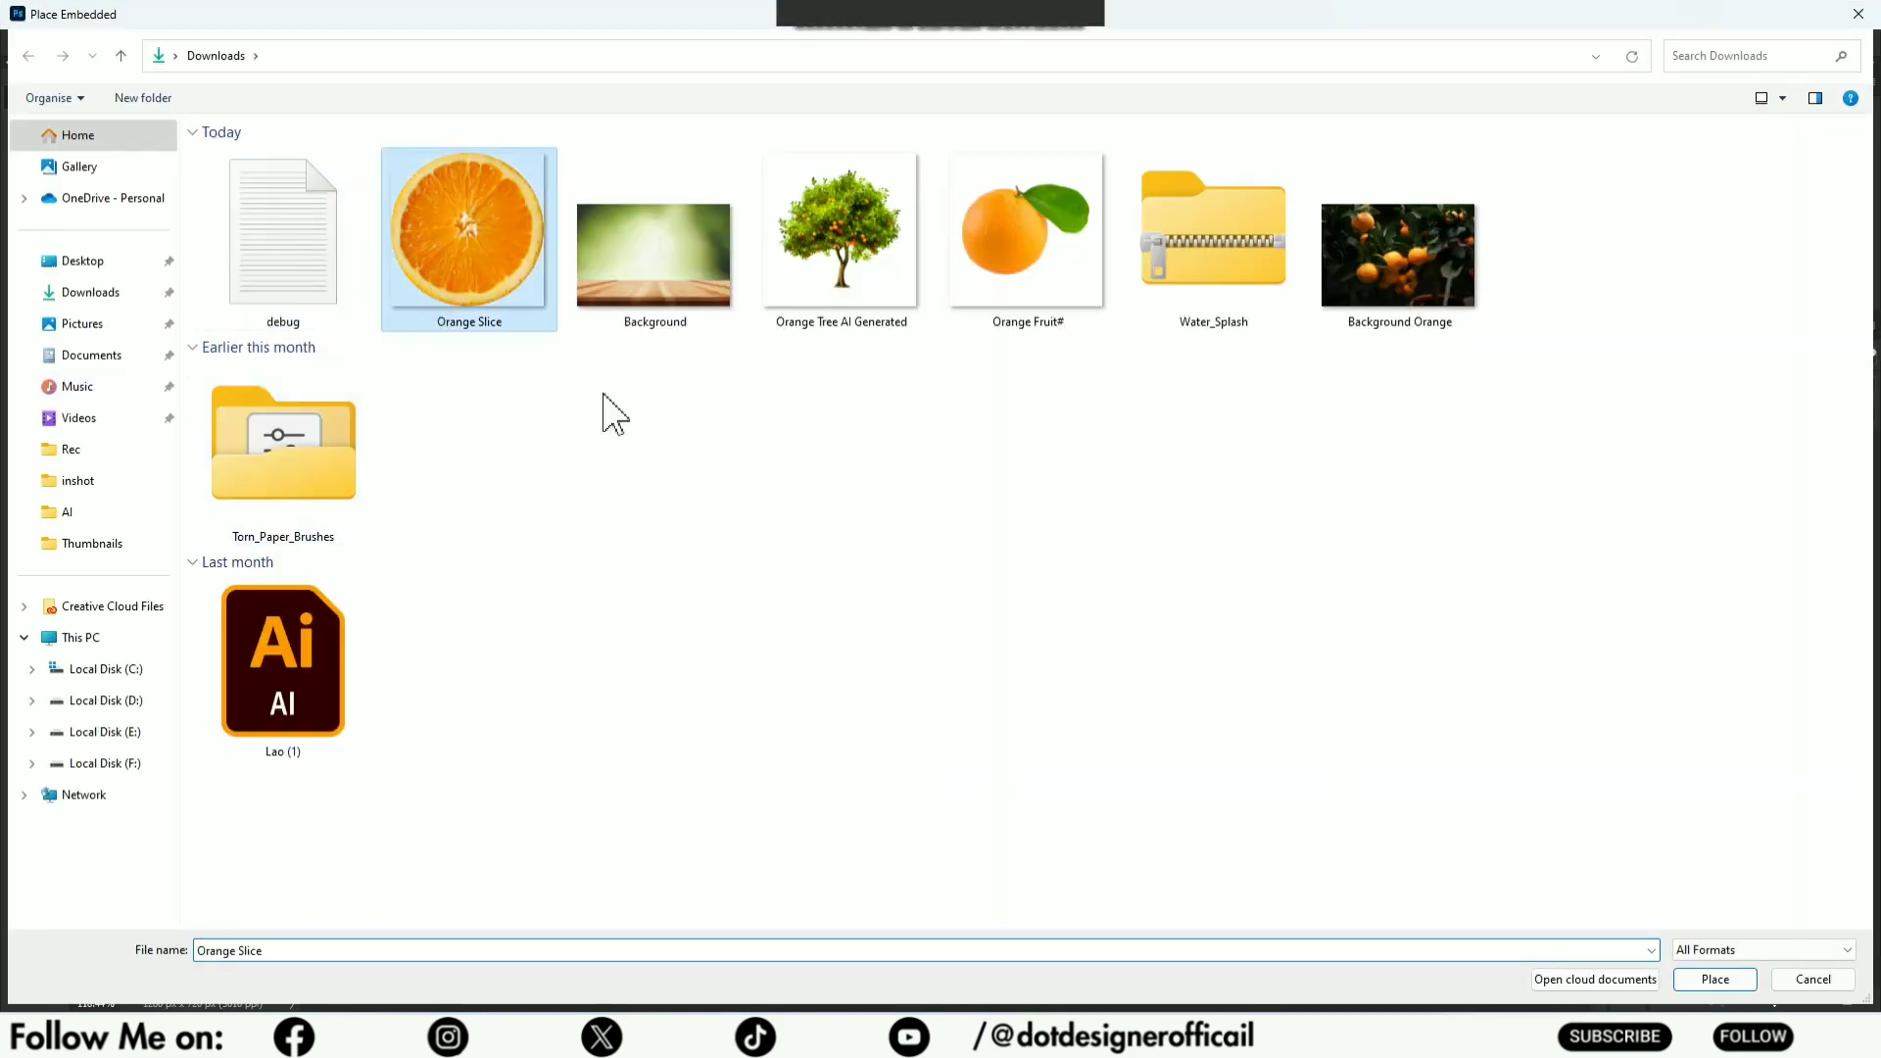
left_click(1716, 979)
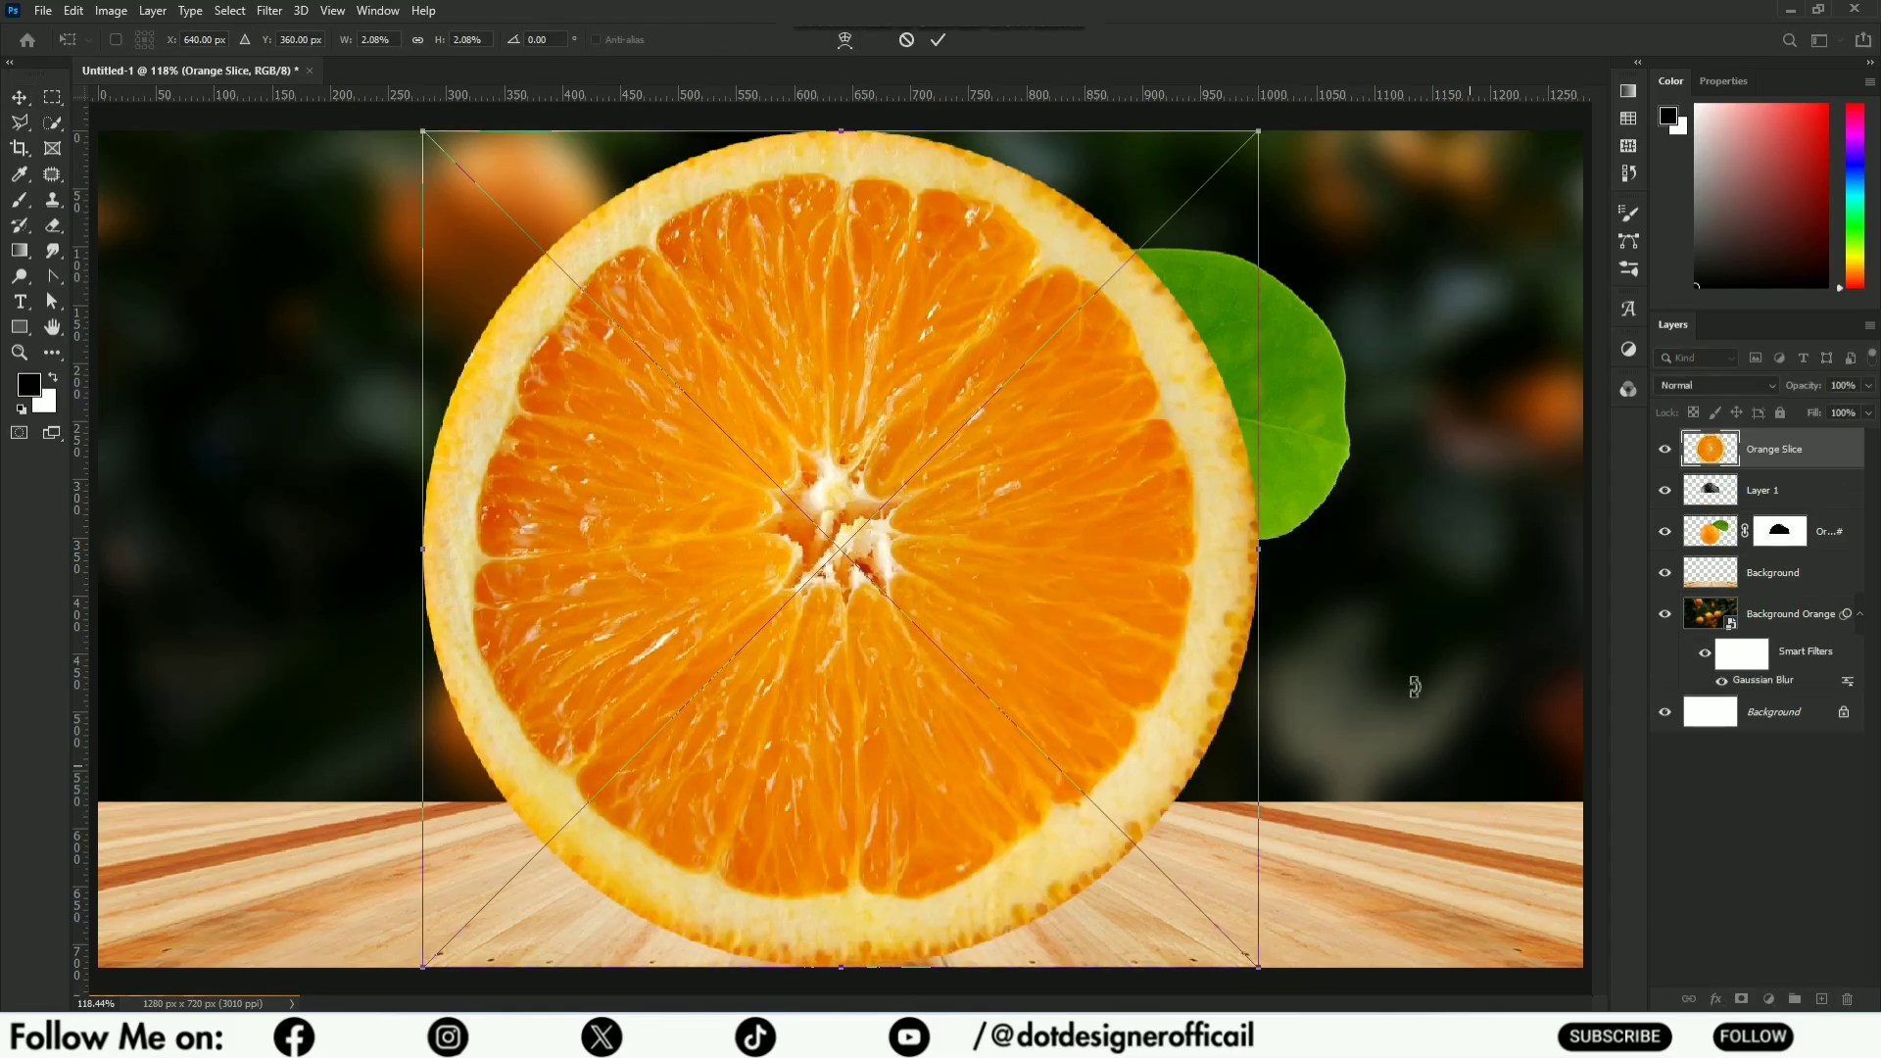
left_click_drag(1260, 557, 1113, 549)
left_click_drag(854, 558, 839, 632)
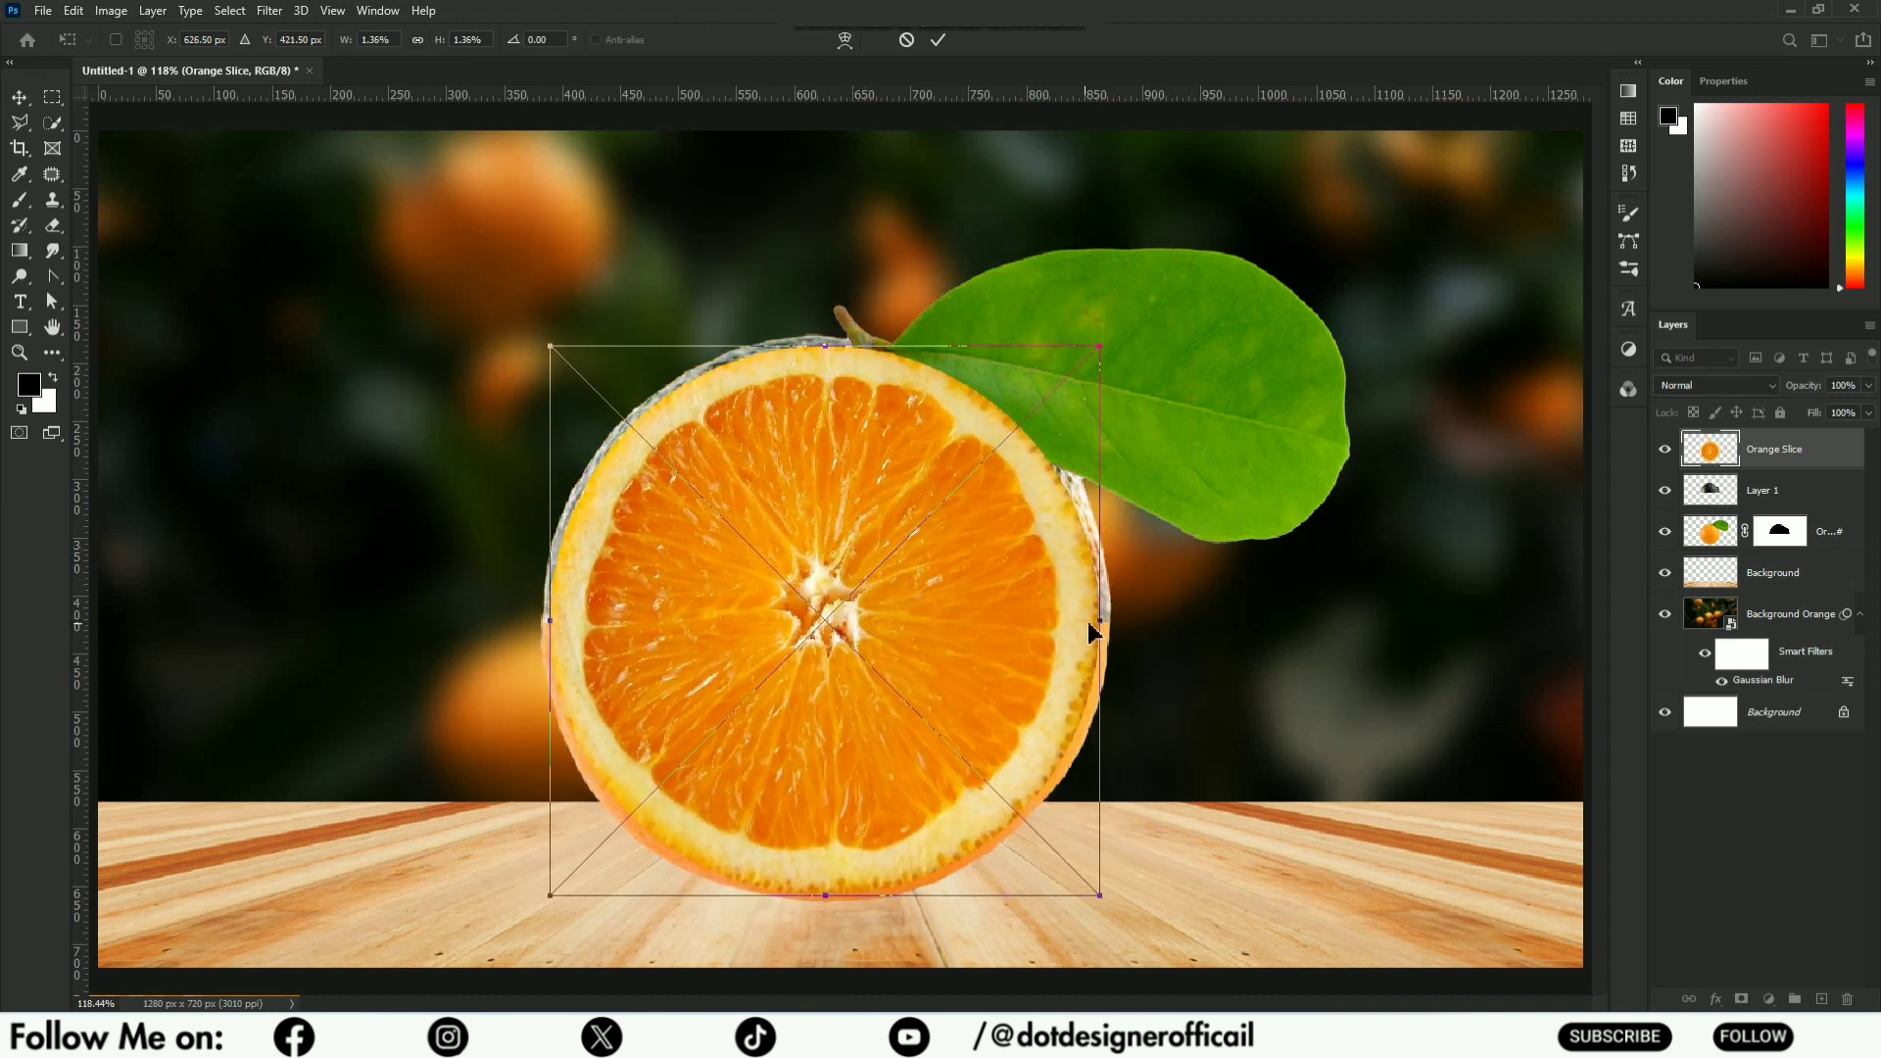
left_click_drag(1102, 624, 1110, 626)
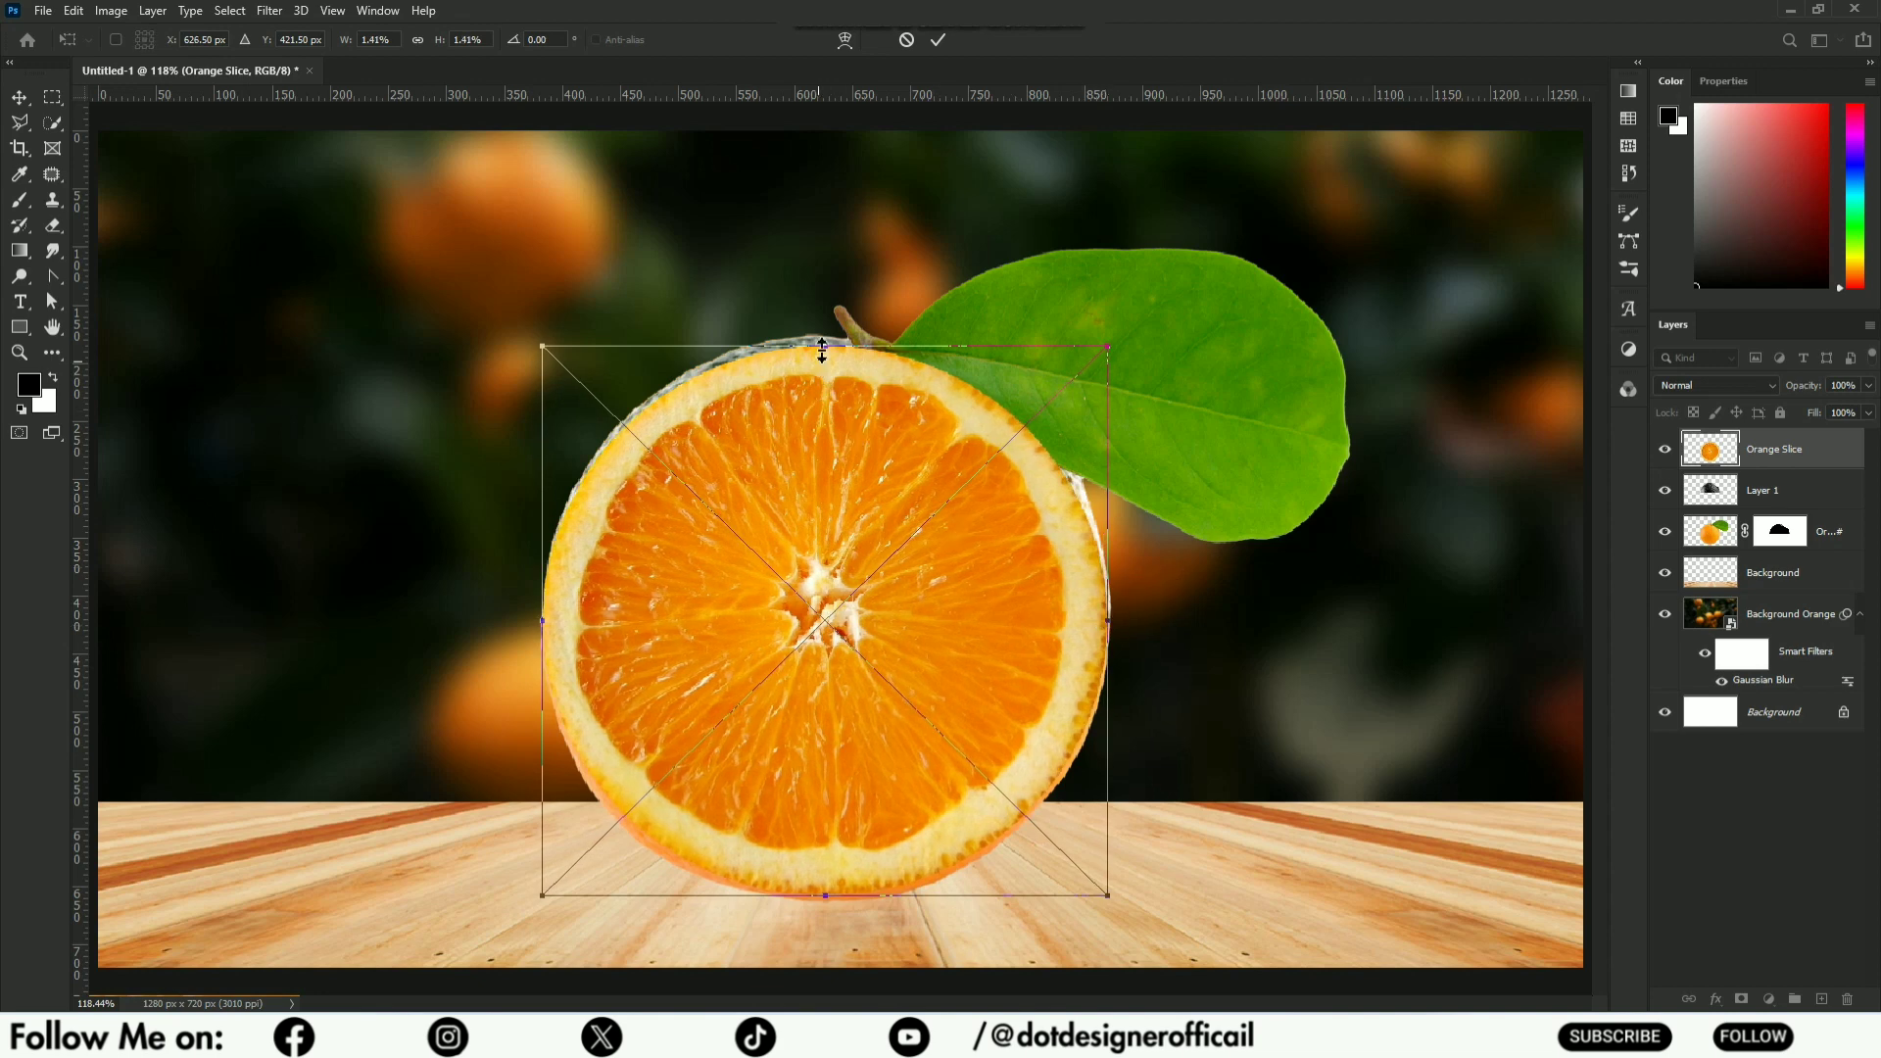
left_click_drag(822, 348, 828, 565)
key("Return")
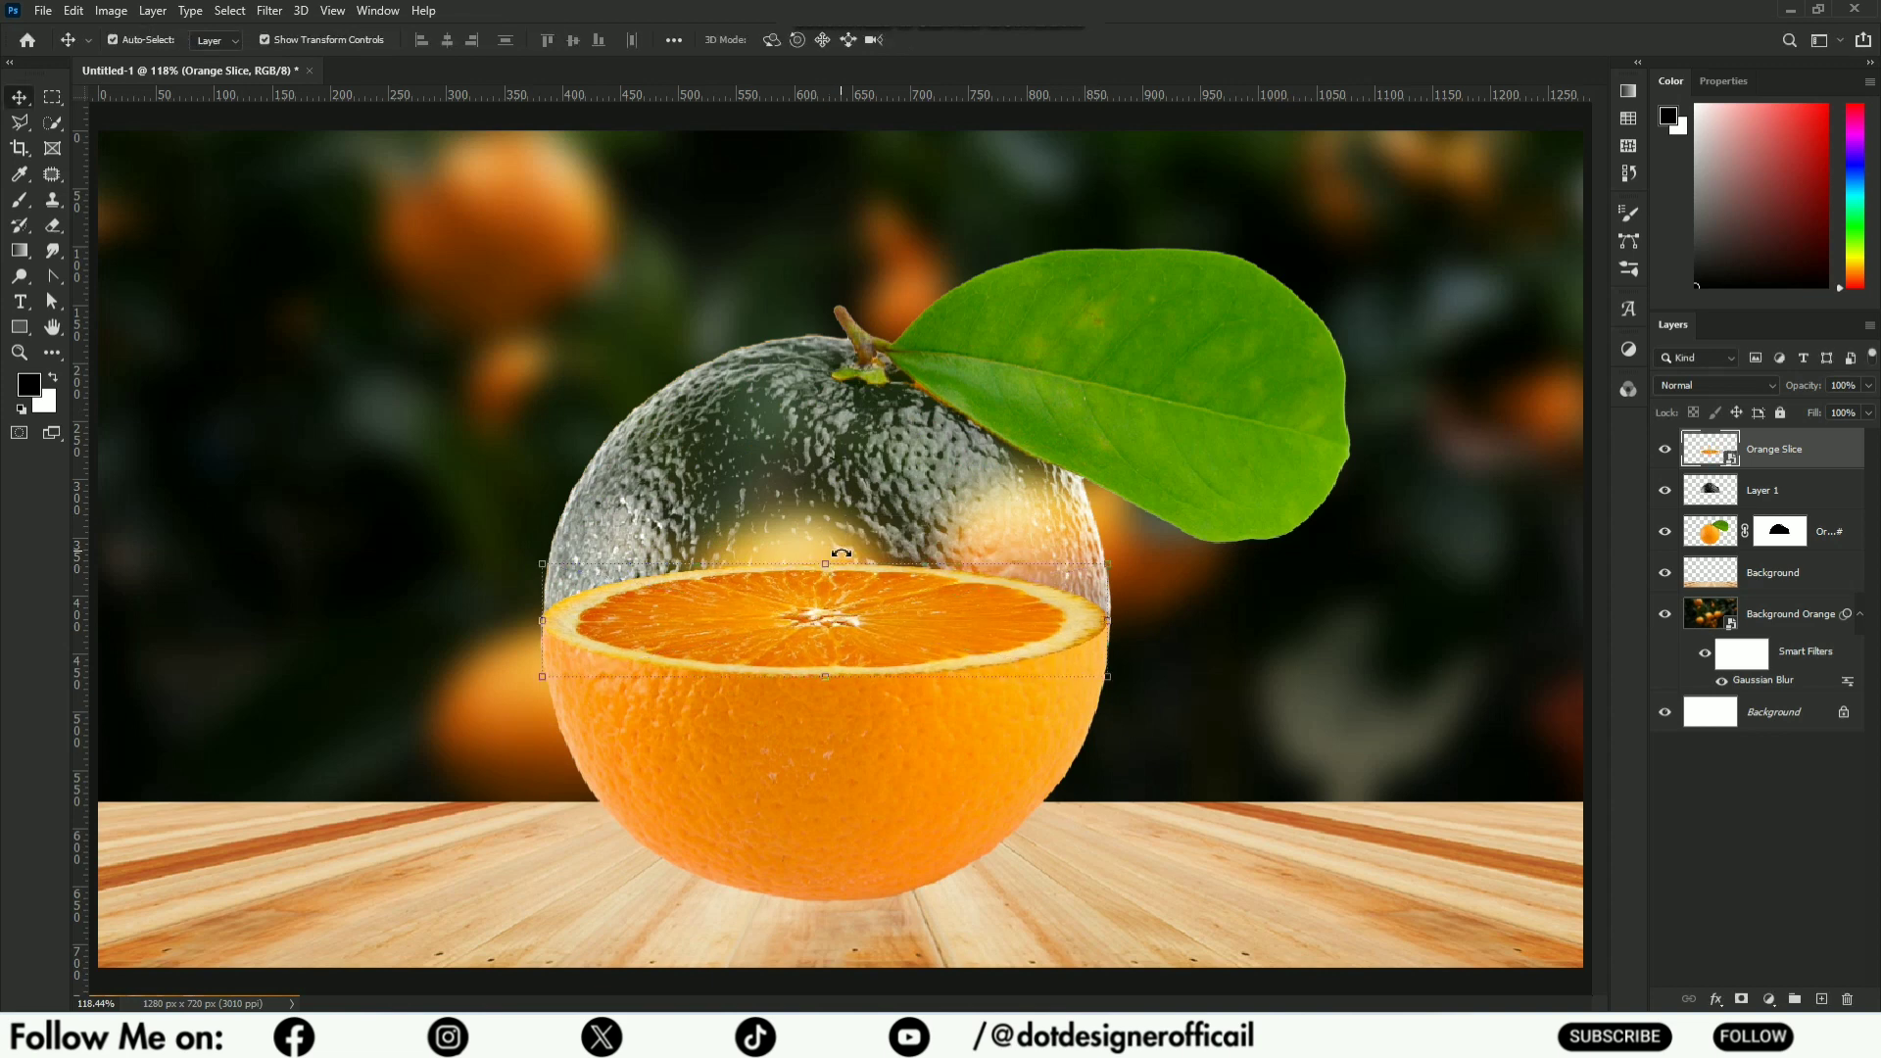
left_click_drag(1801, 468, 1790, 508)
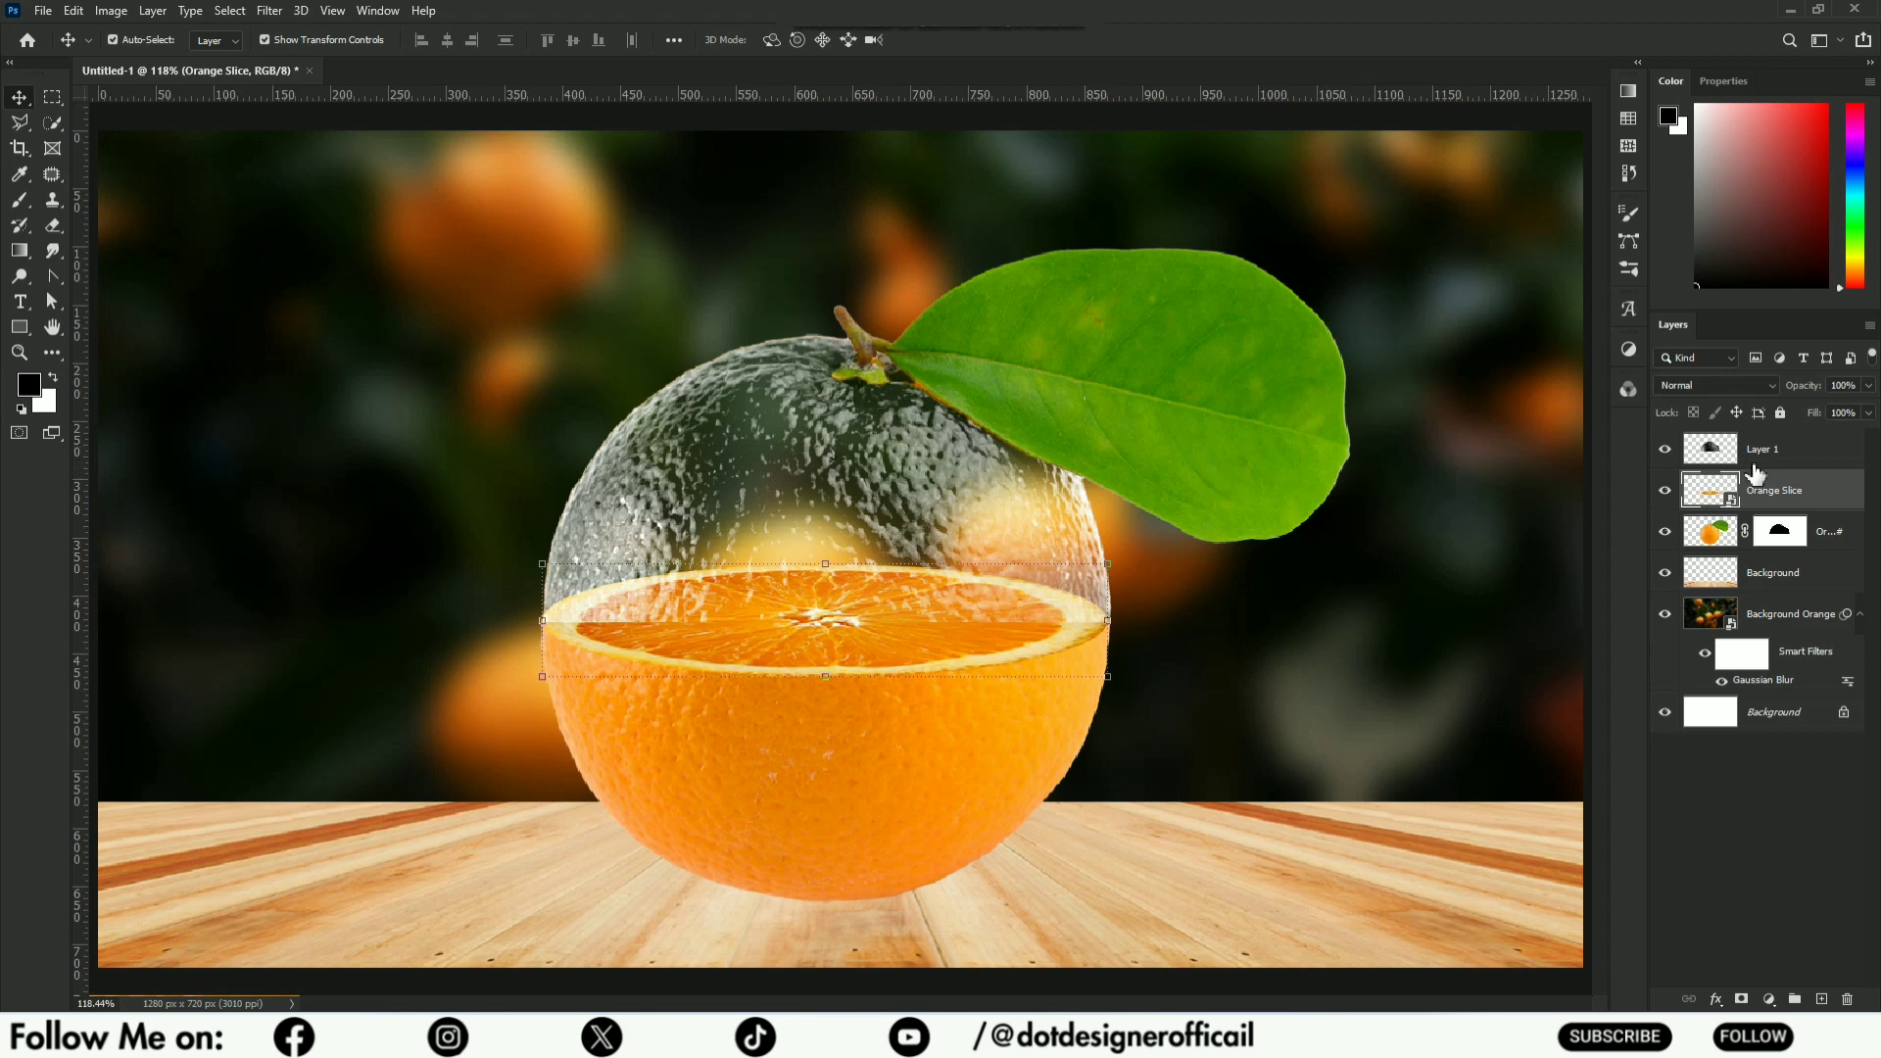
- Warp Layer 1's glassy top so its bottom edge bends down around the slice rim
left_click(1759, 452)
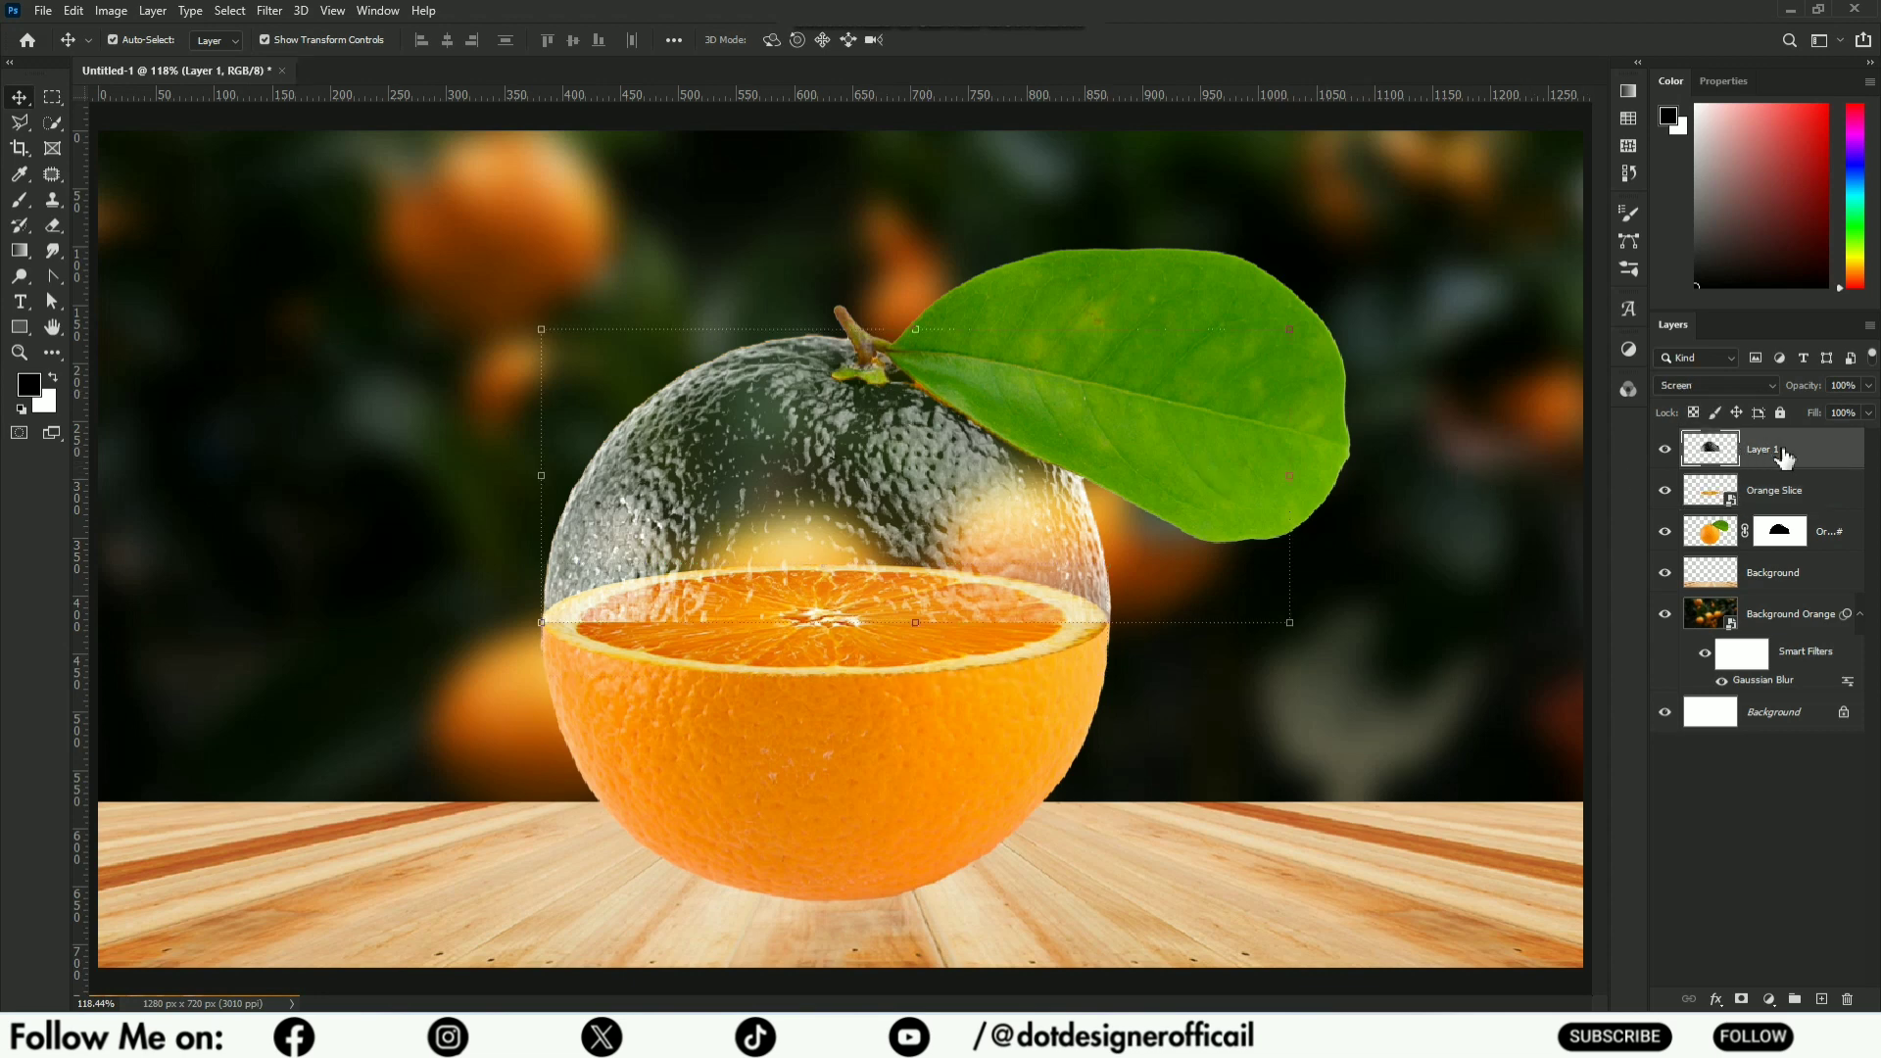
key("ctrl+t")
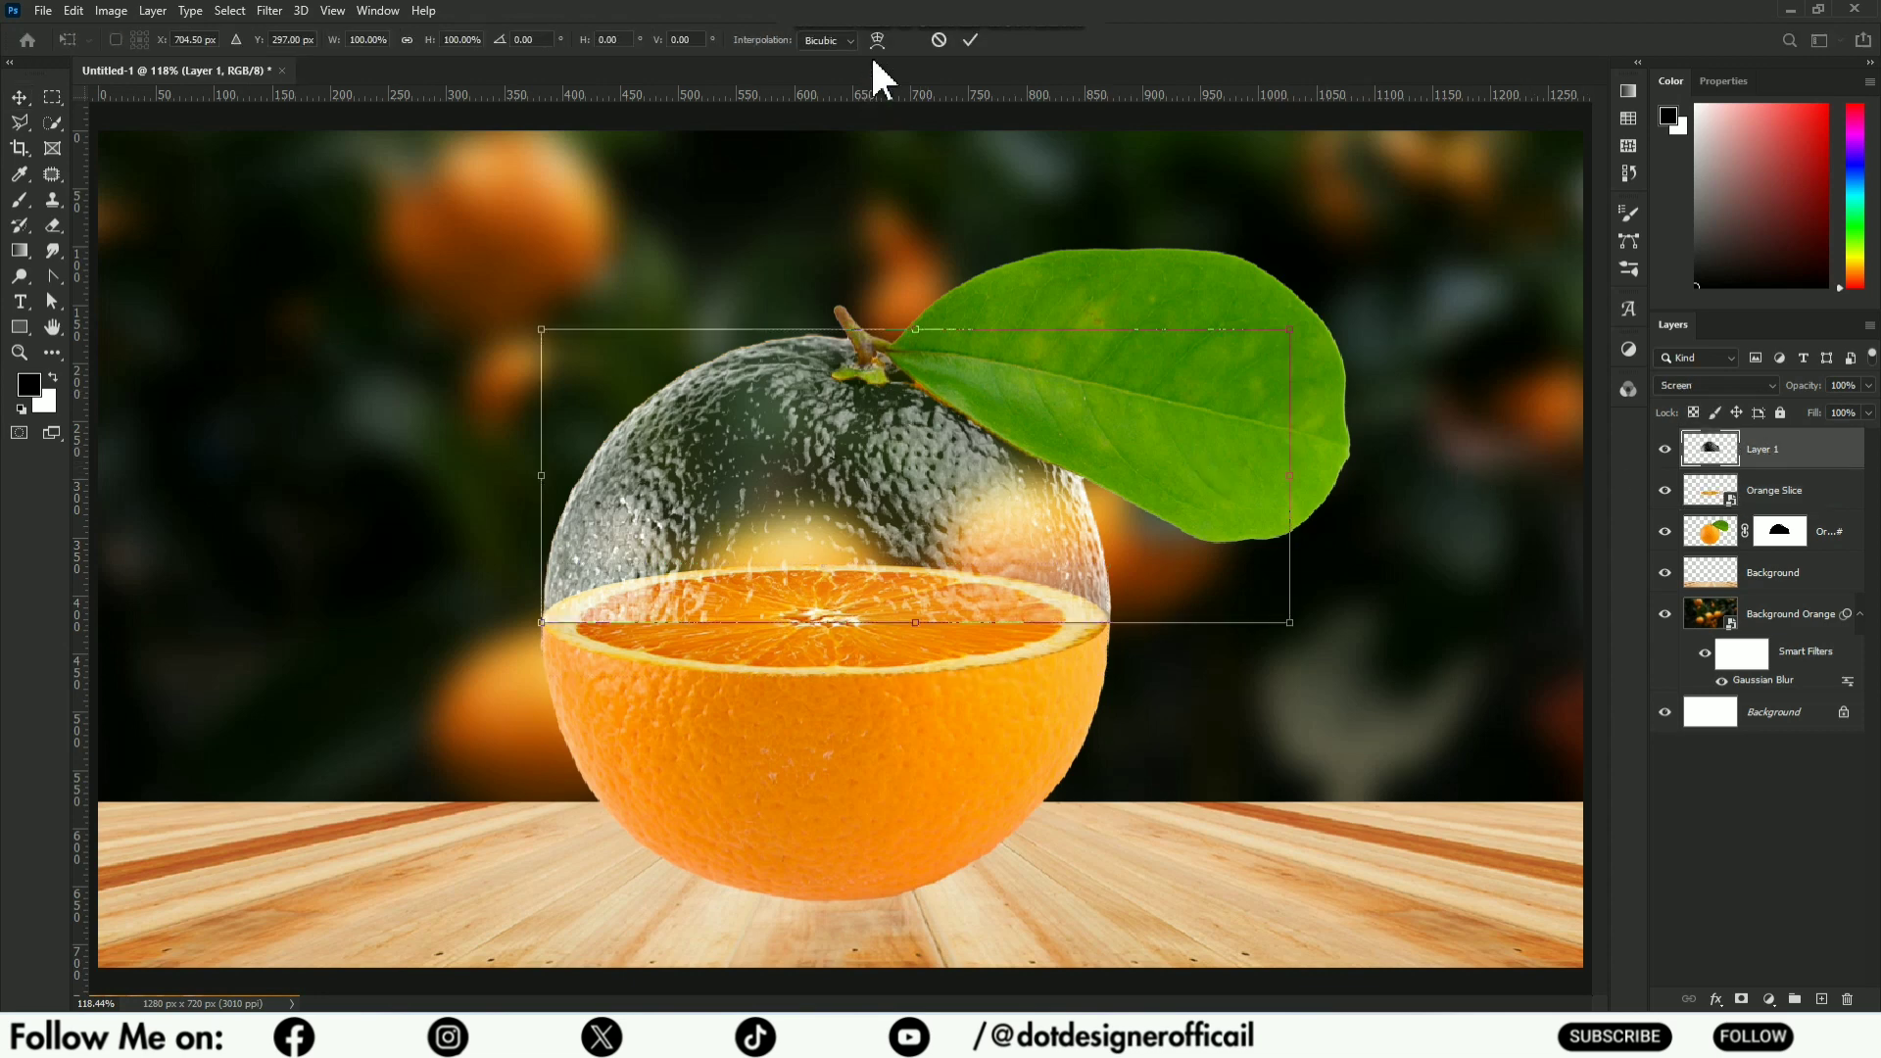
left_click(878, 43)
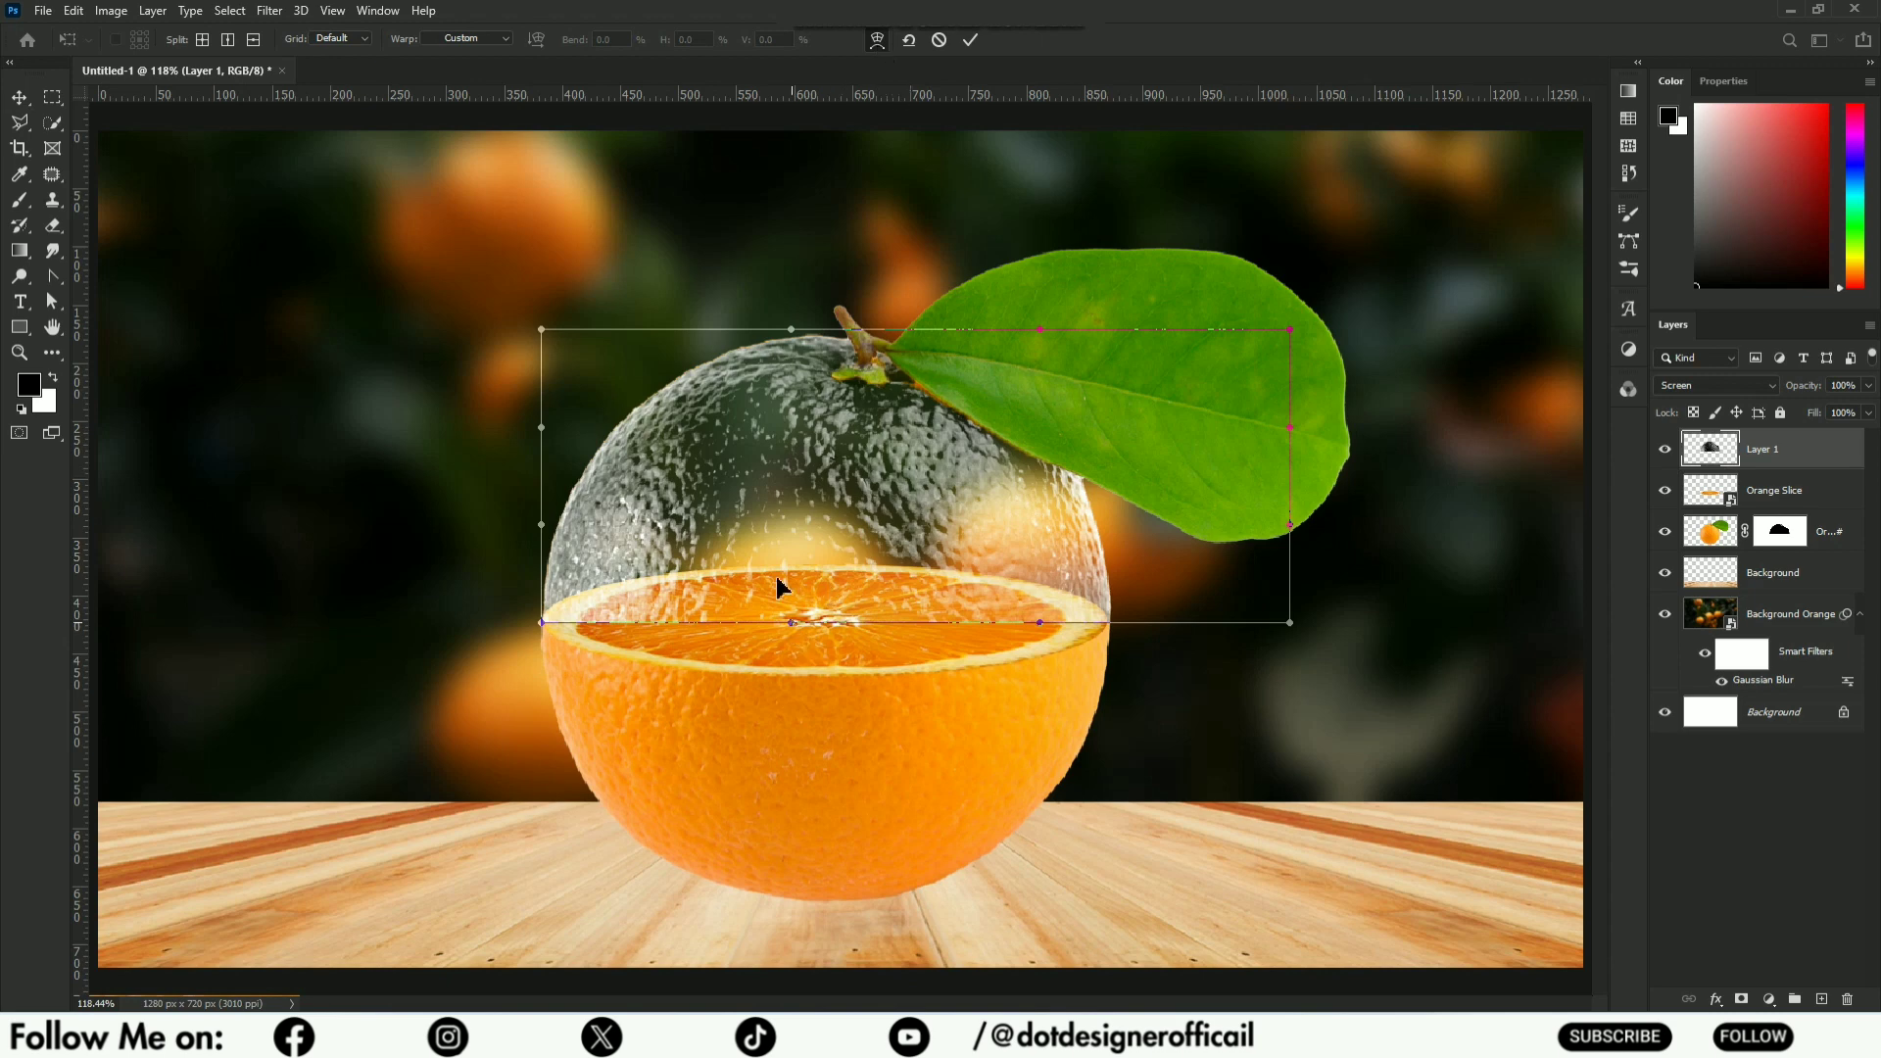
left_click_drag(791, 624, 796, 650)
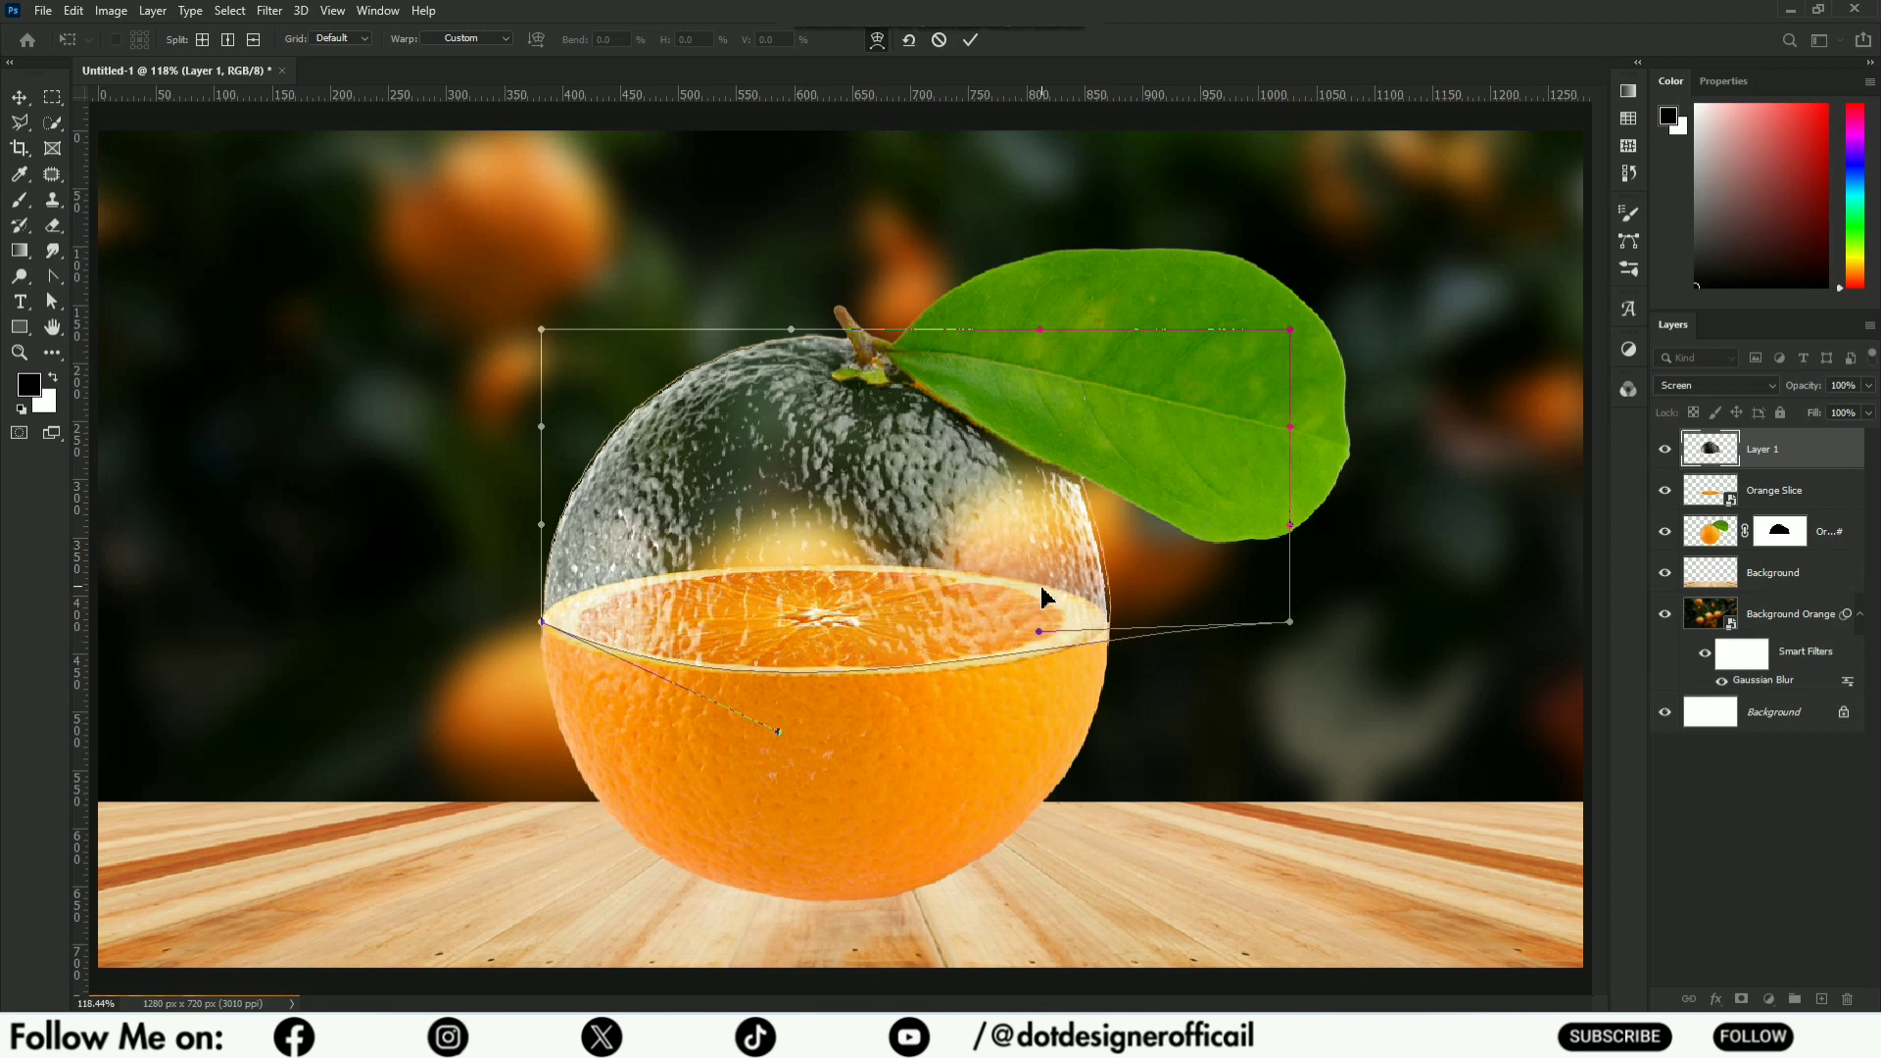
mouse_move(982, 655)
left_mouse_down()
mouse_move(1022, 616)
mouse_move(1016, 593)
left_mouse_up()
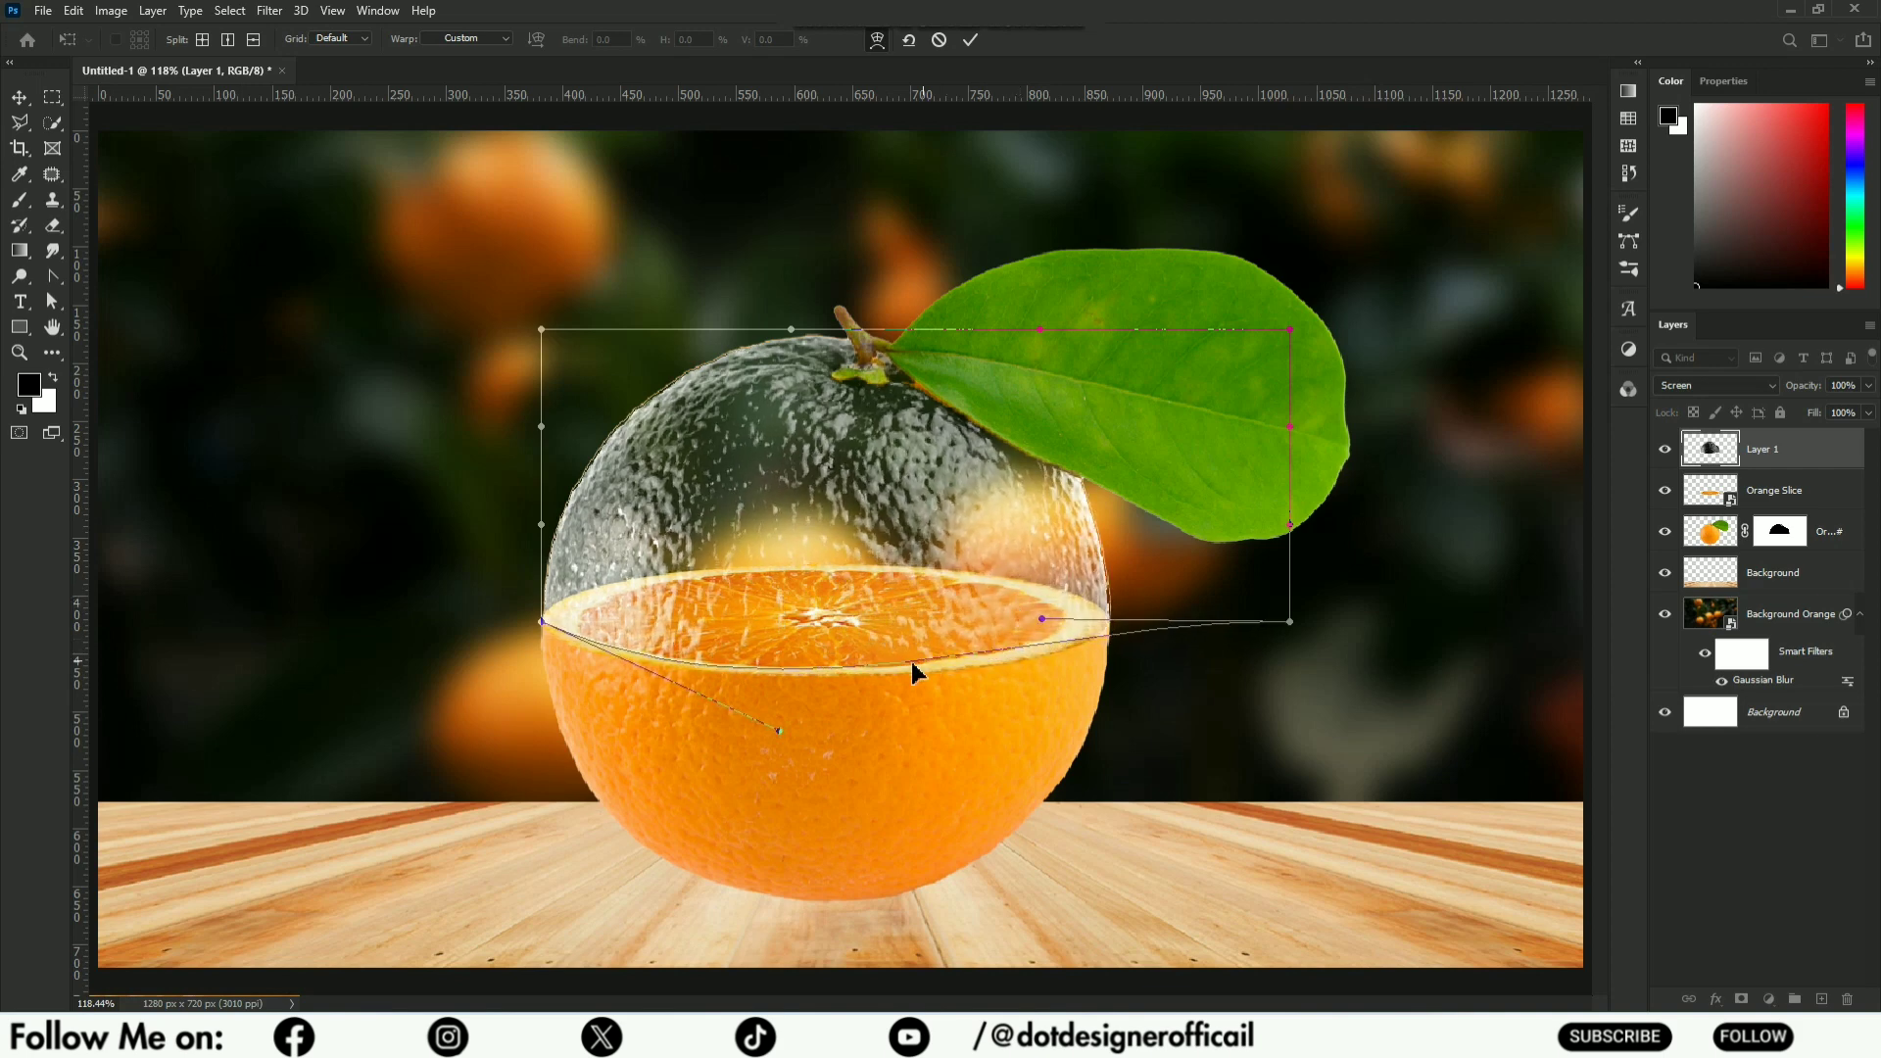
left_click_drag(903, 666, 920, 652)
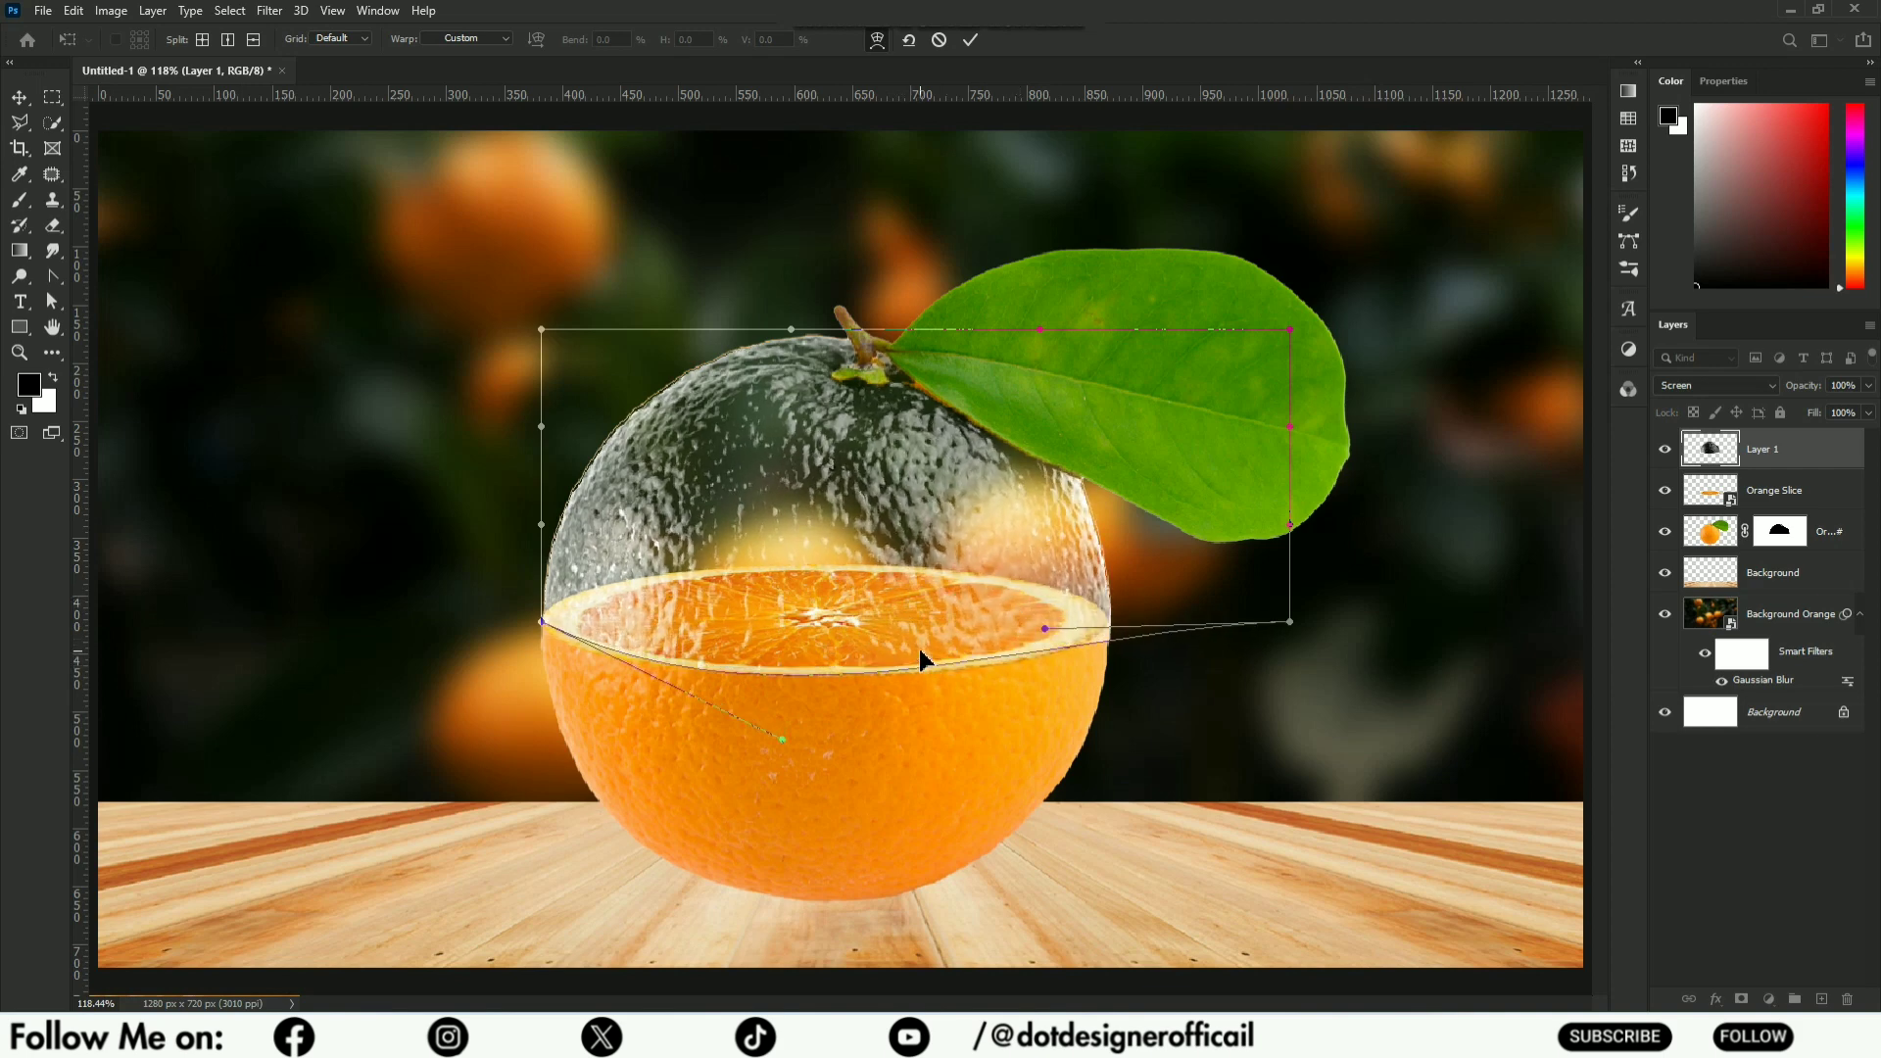
key("Return")
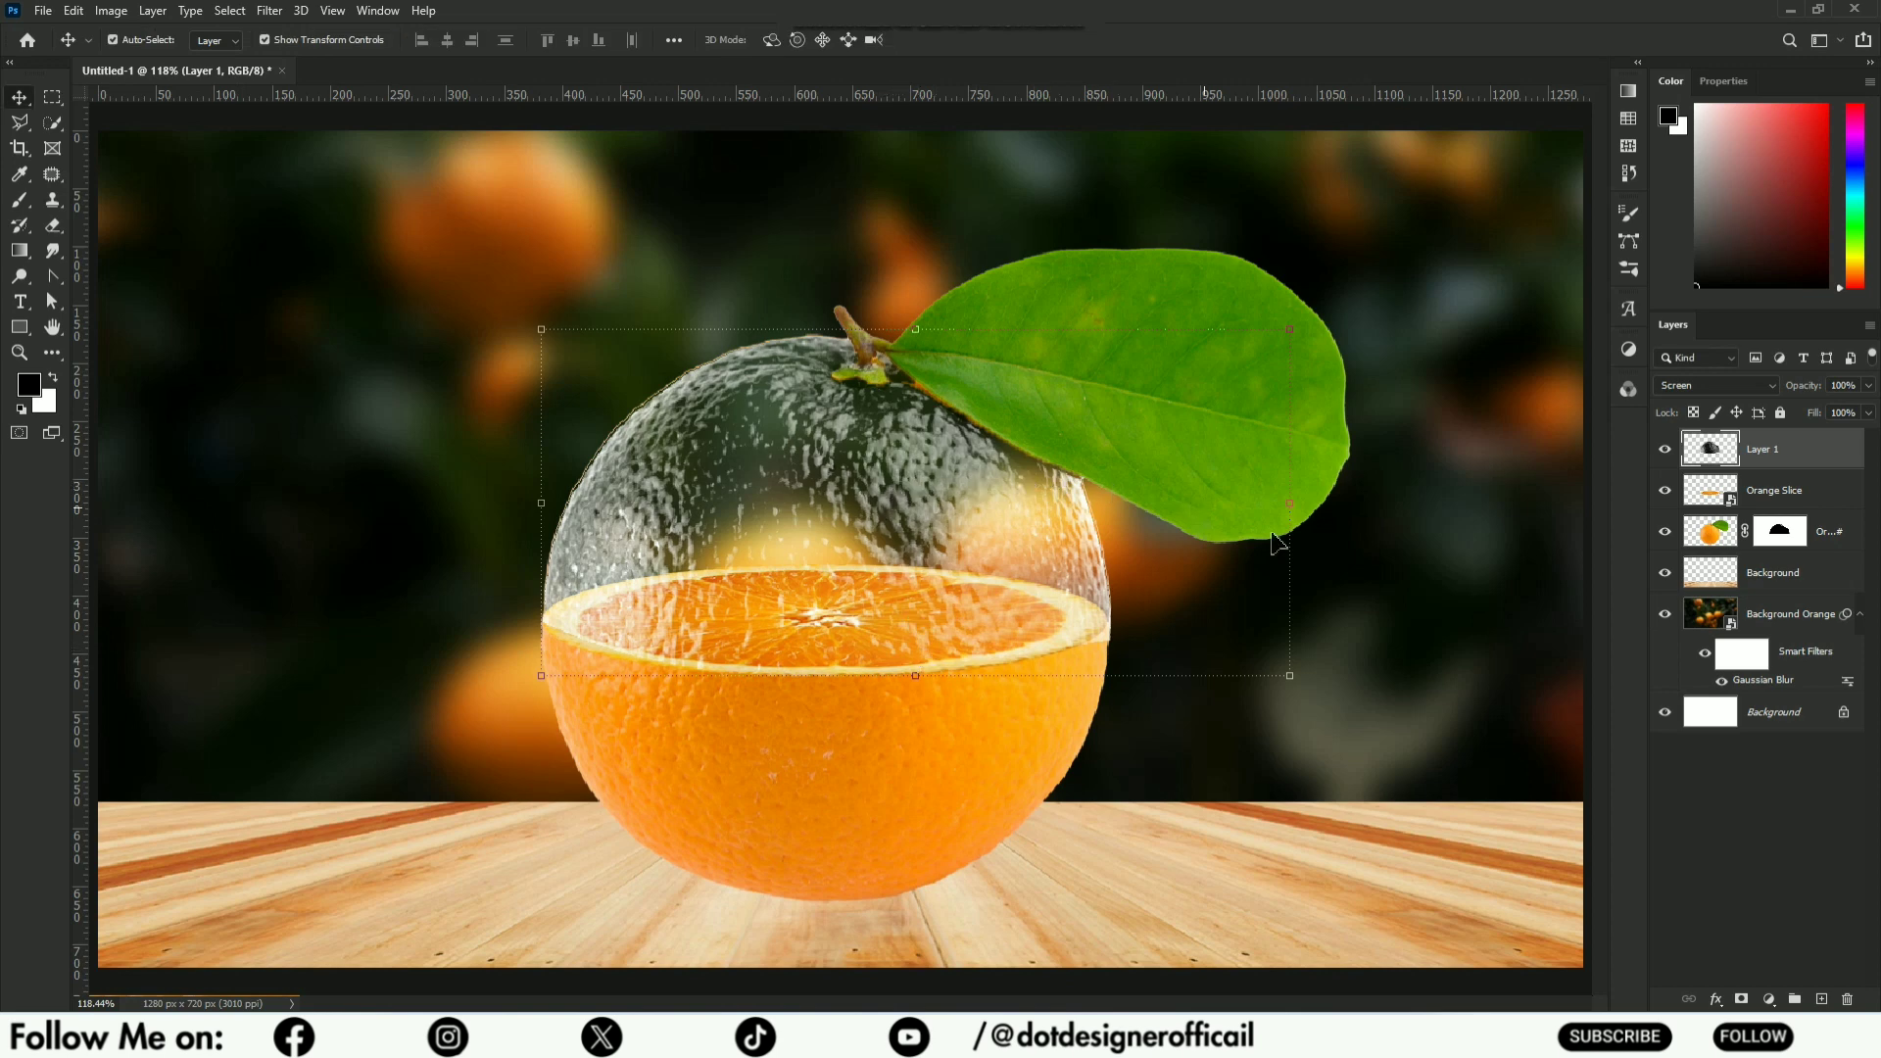
left_click(1681, 789)
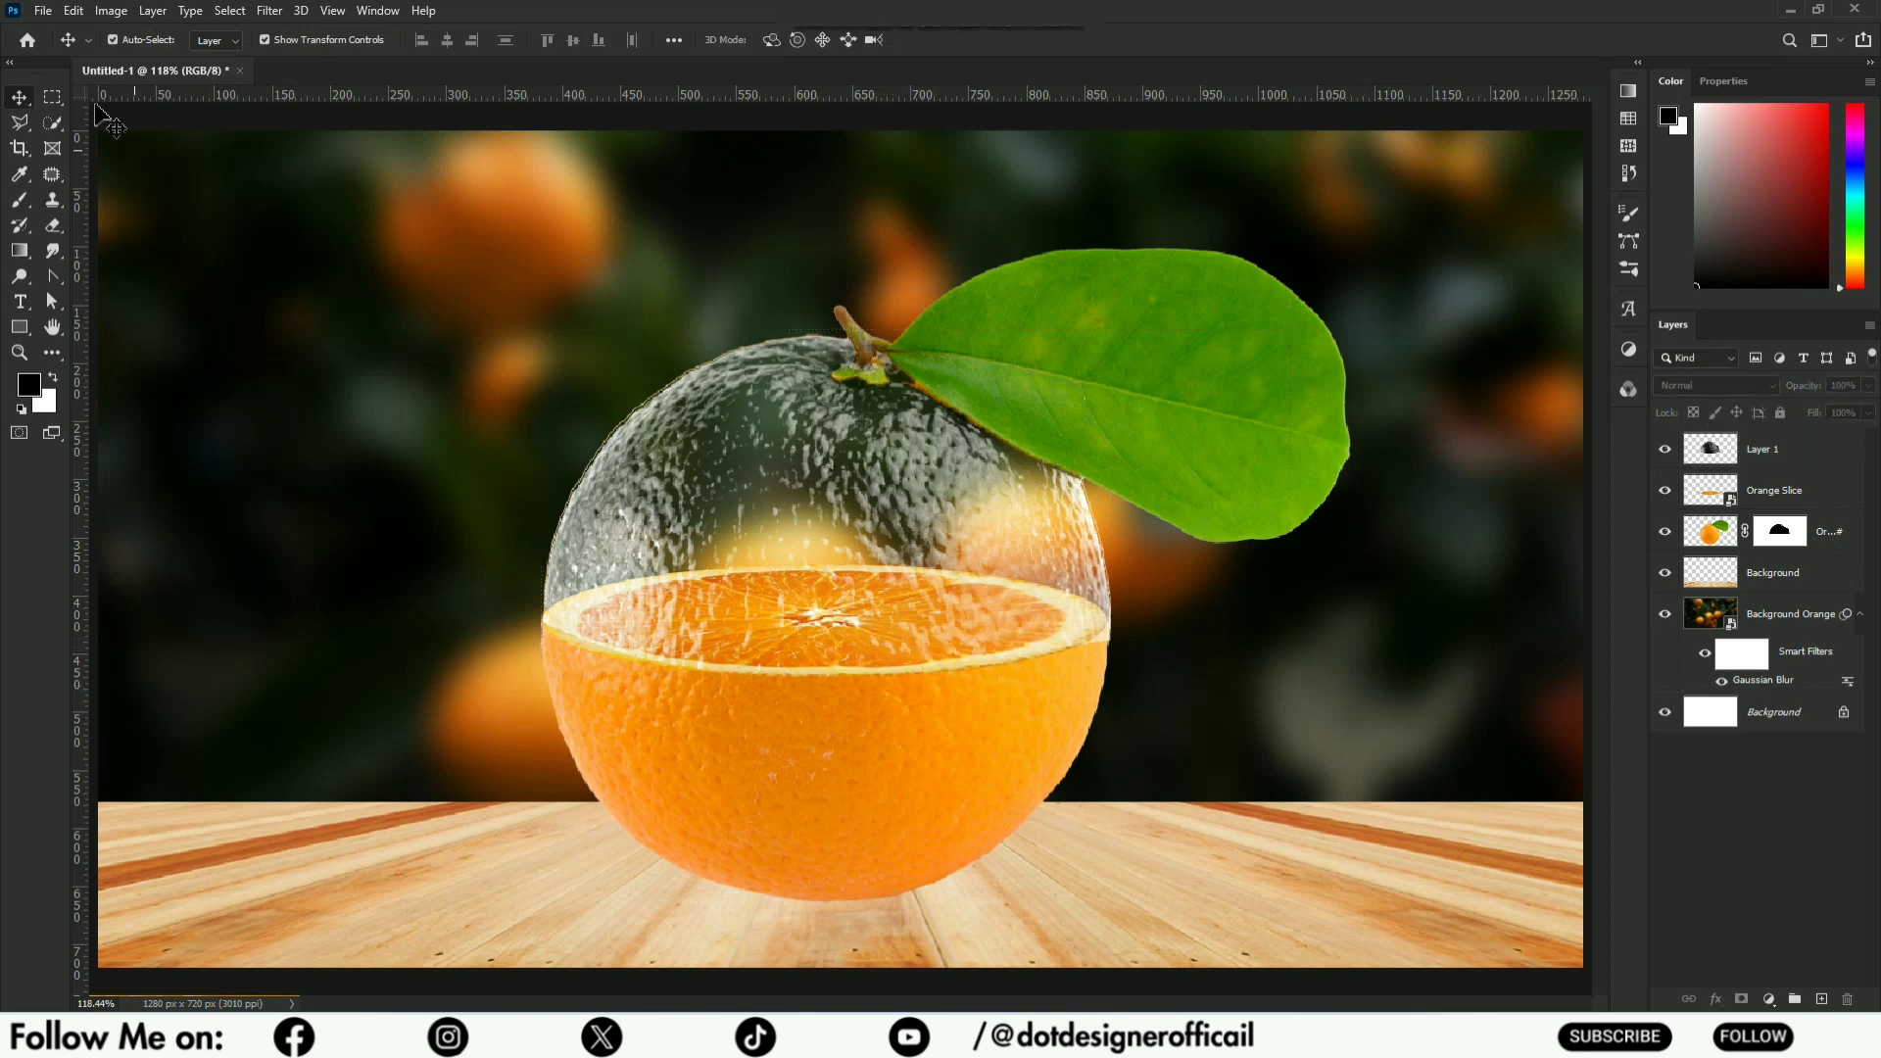
- Place the Orange Tree AI Generated image as embedded and move its layer below Layer 1
left_click(44, 14)
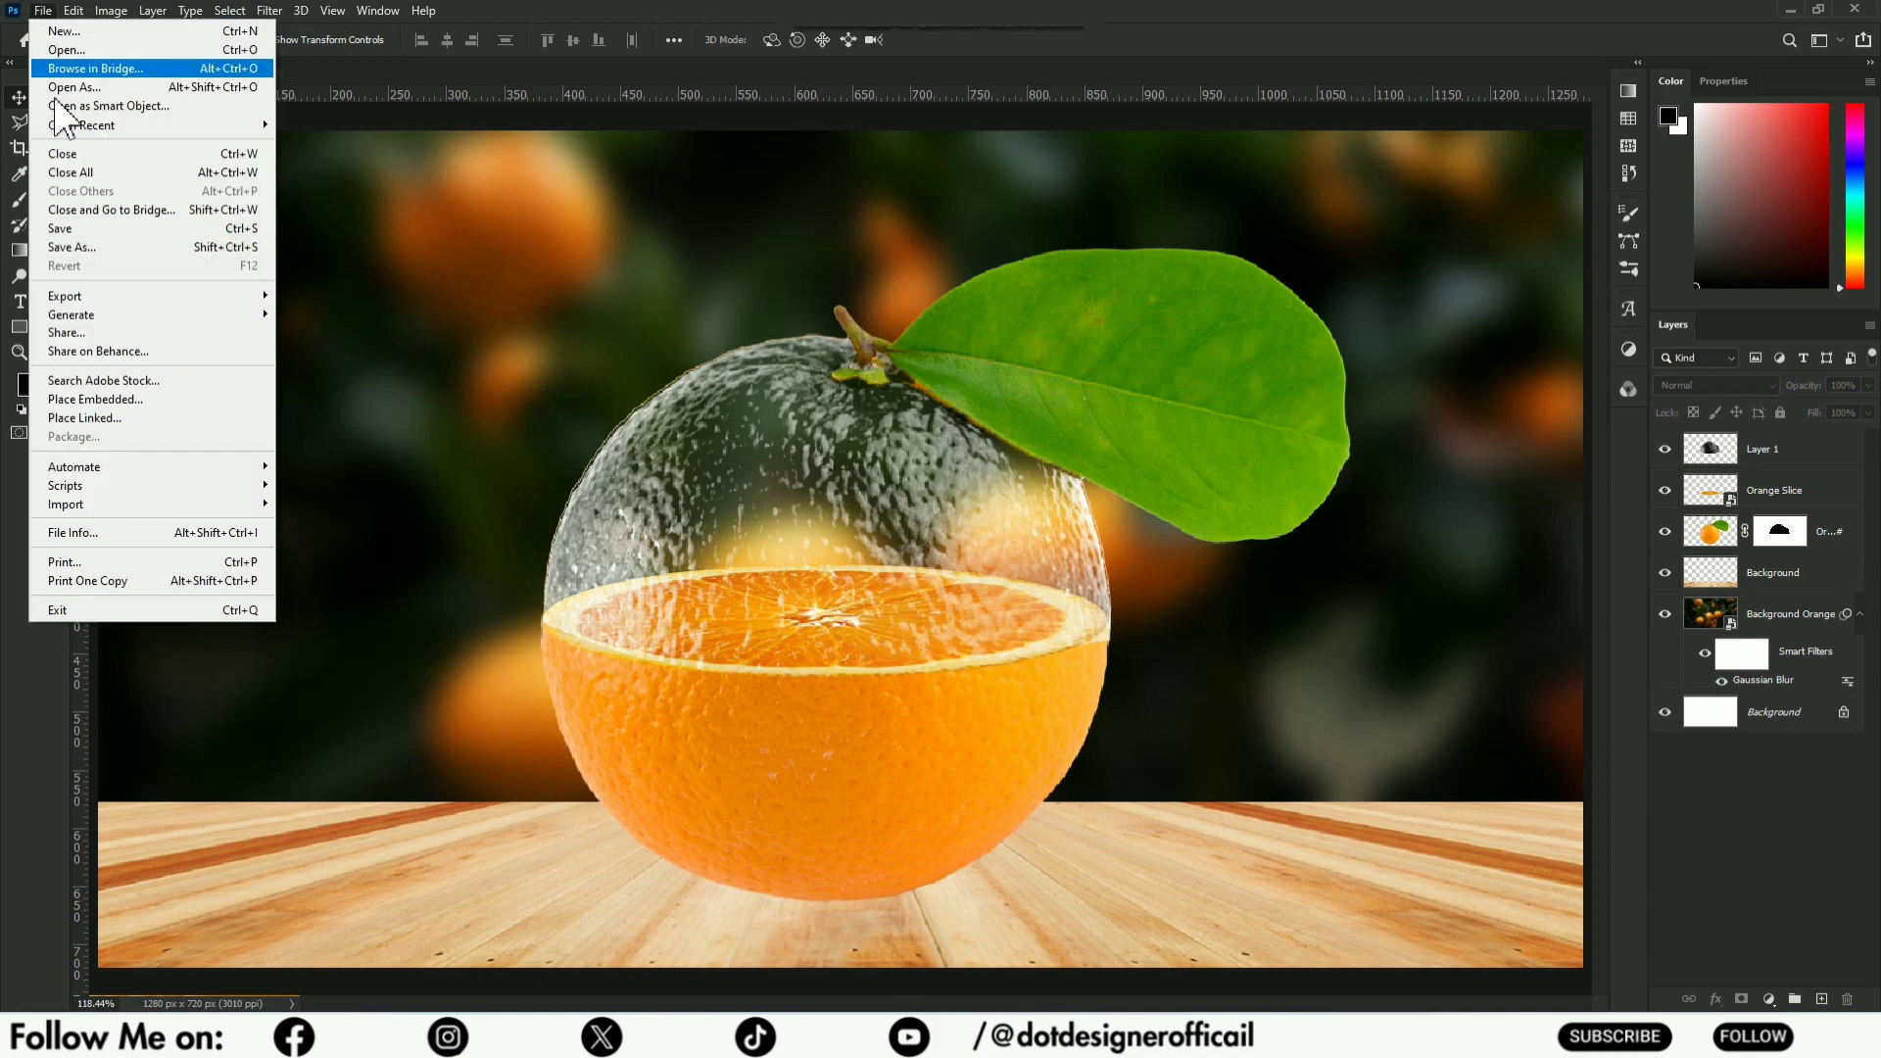
left_click(132, 400)
left_click(882, 284)
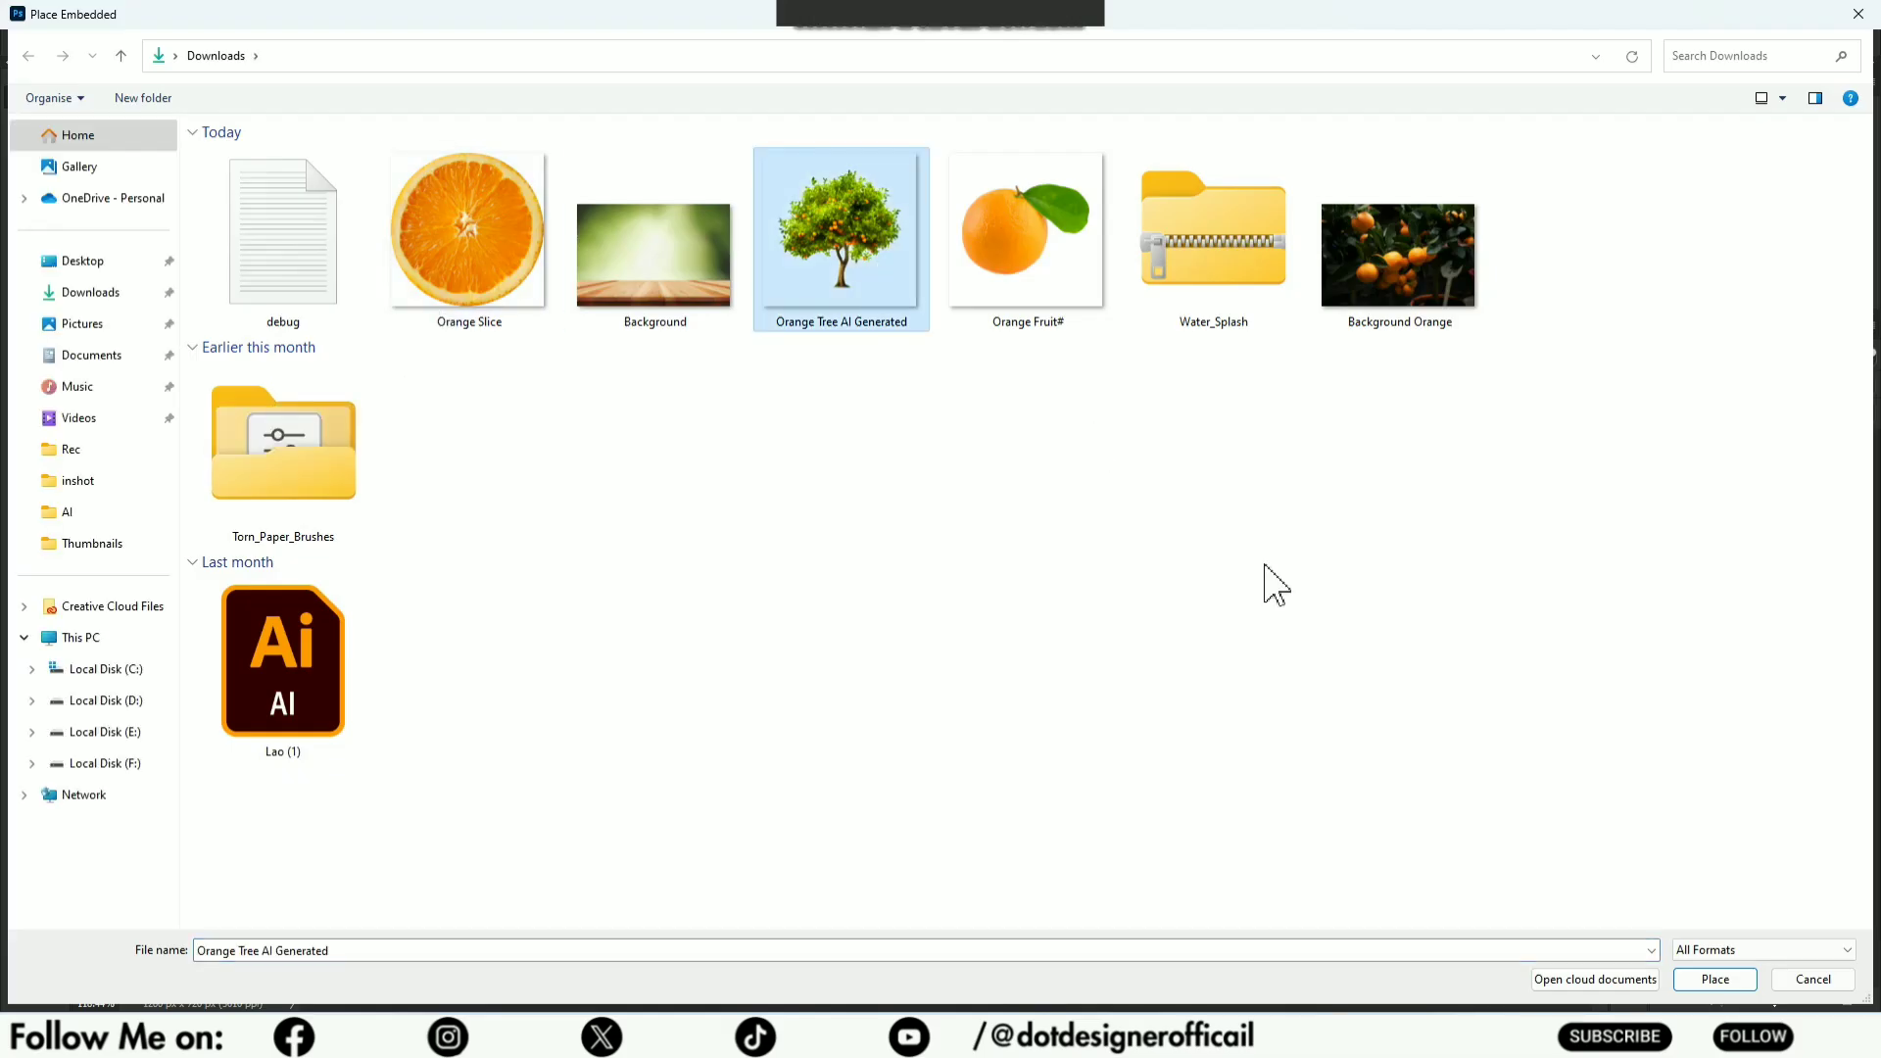
left_click(1700, 978)
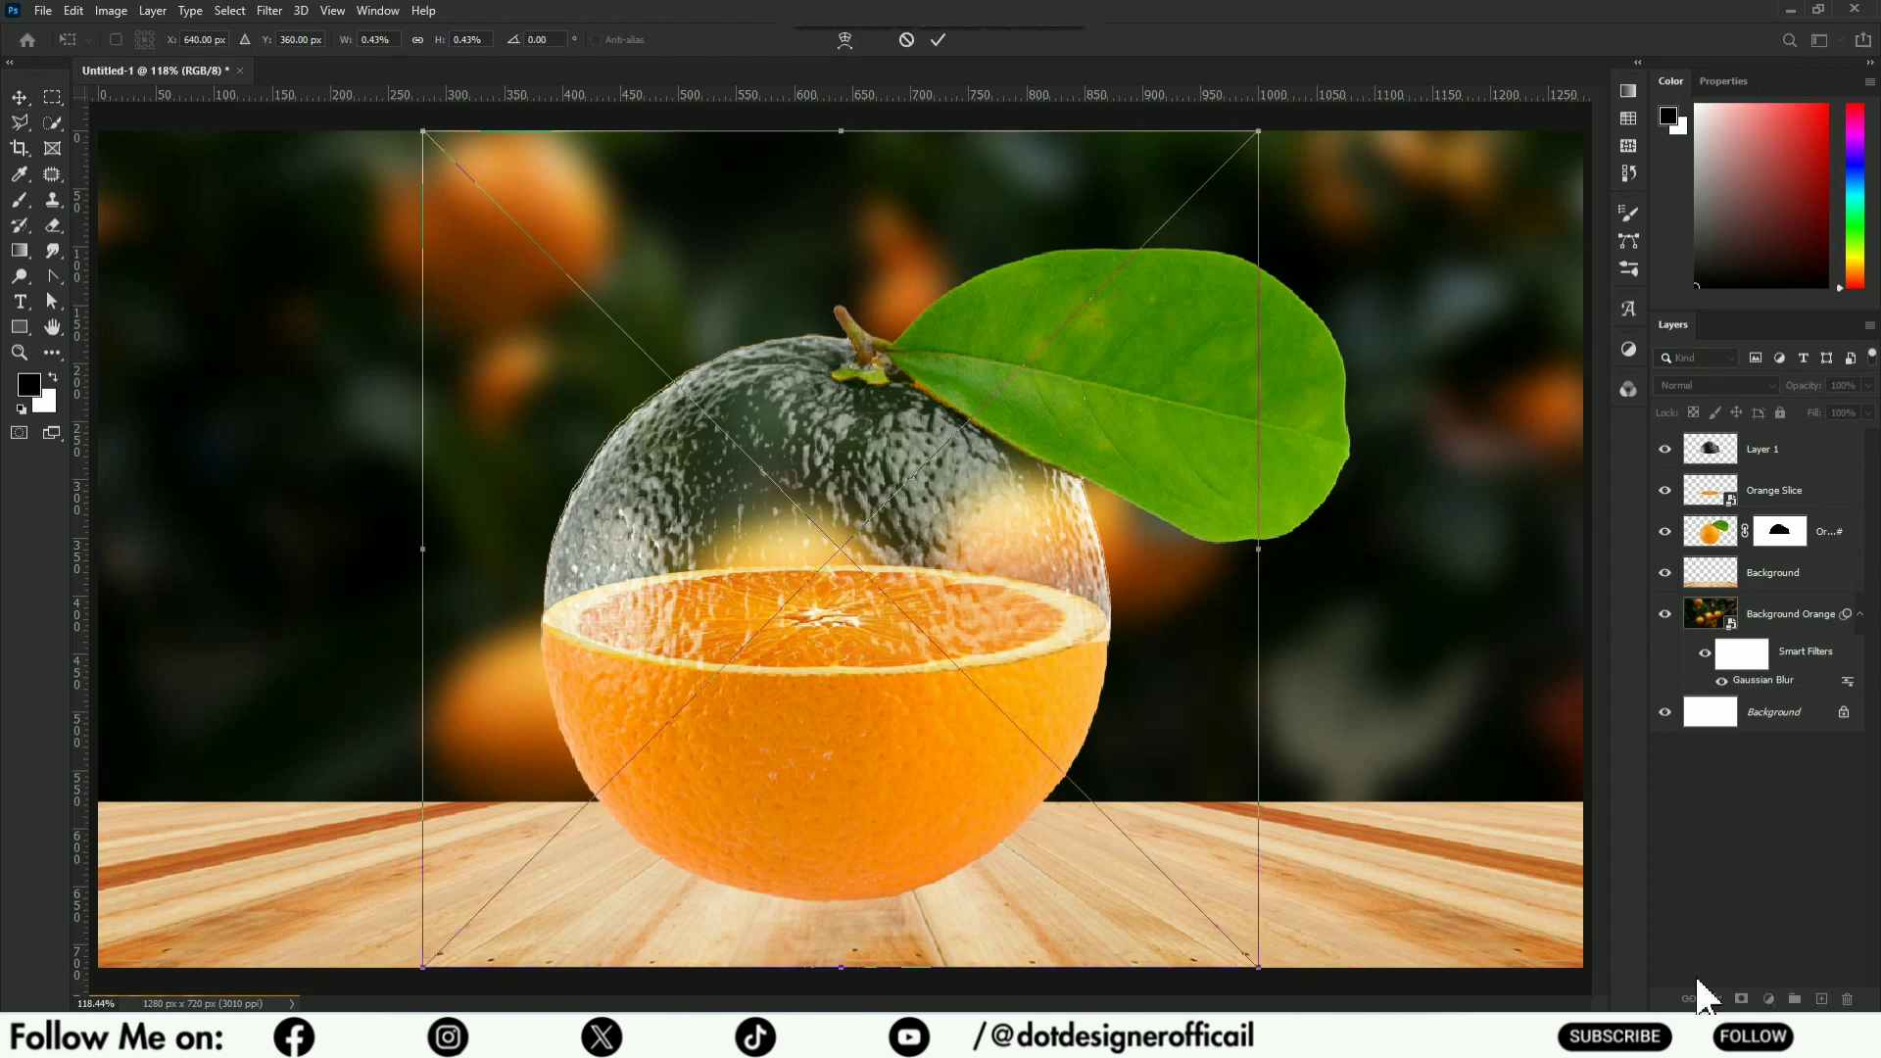
key("Return")
left_click_drag(1757, 468, 1764, 501)
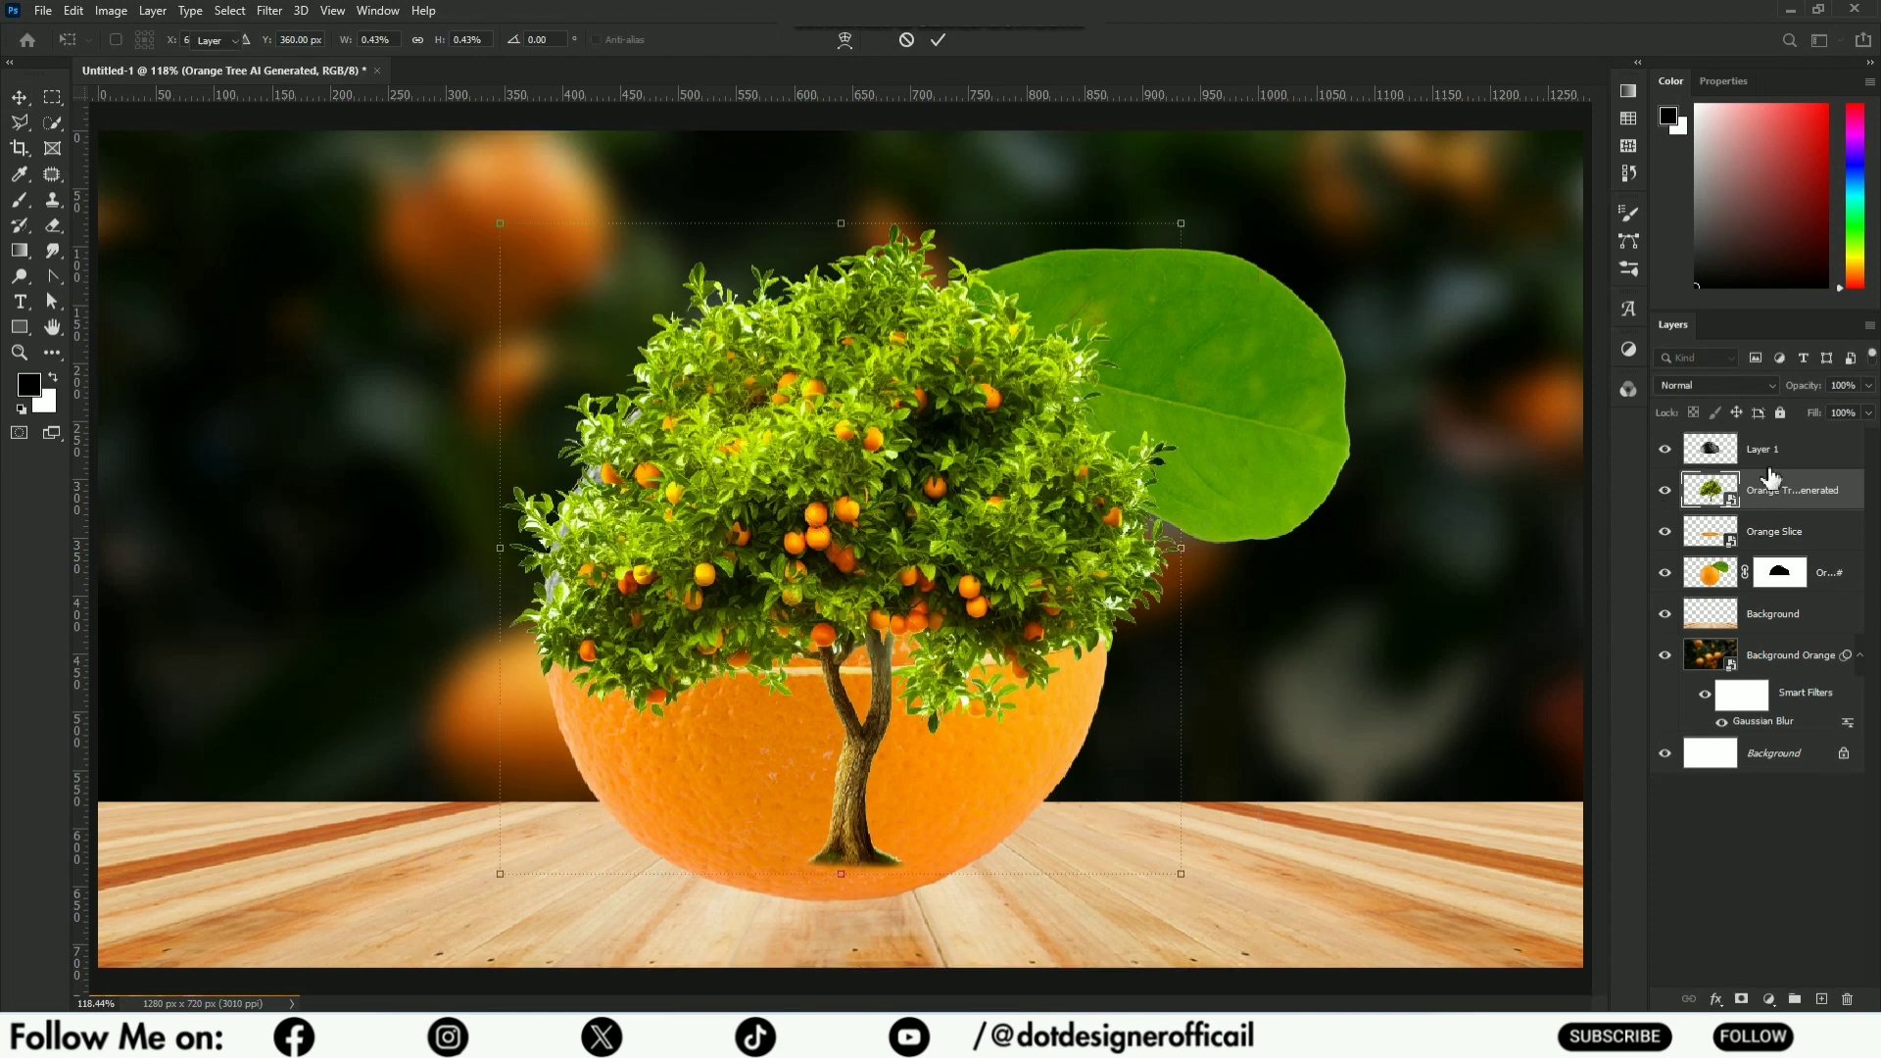
- Shrink the orange tree to about 243 px and center it on the slice
key("ctrl+t")
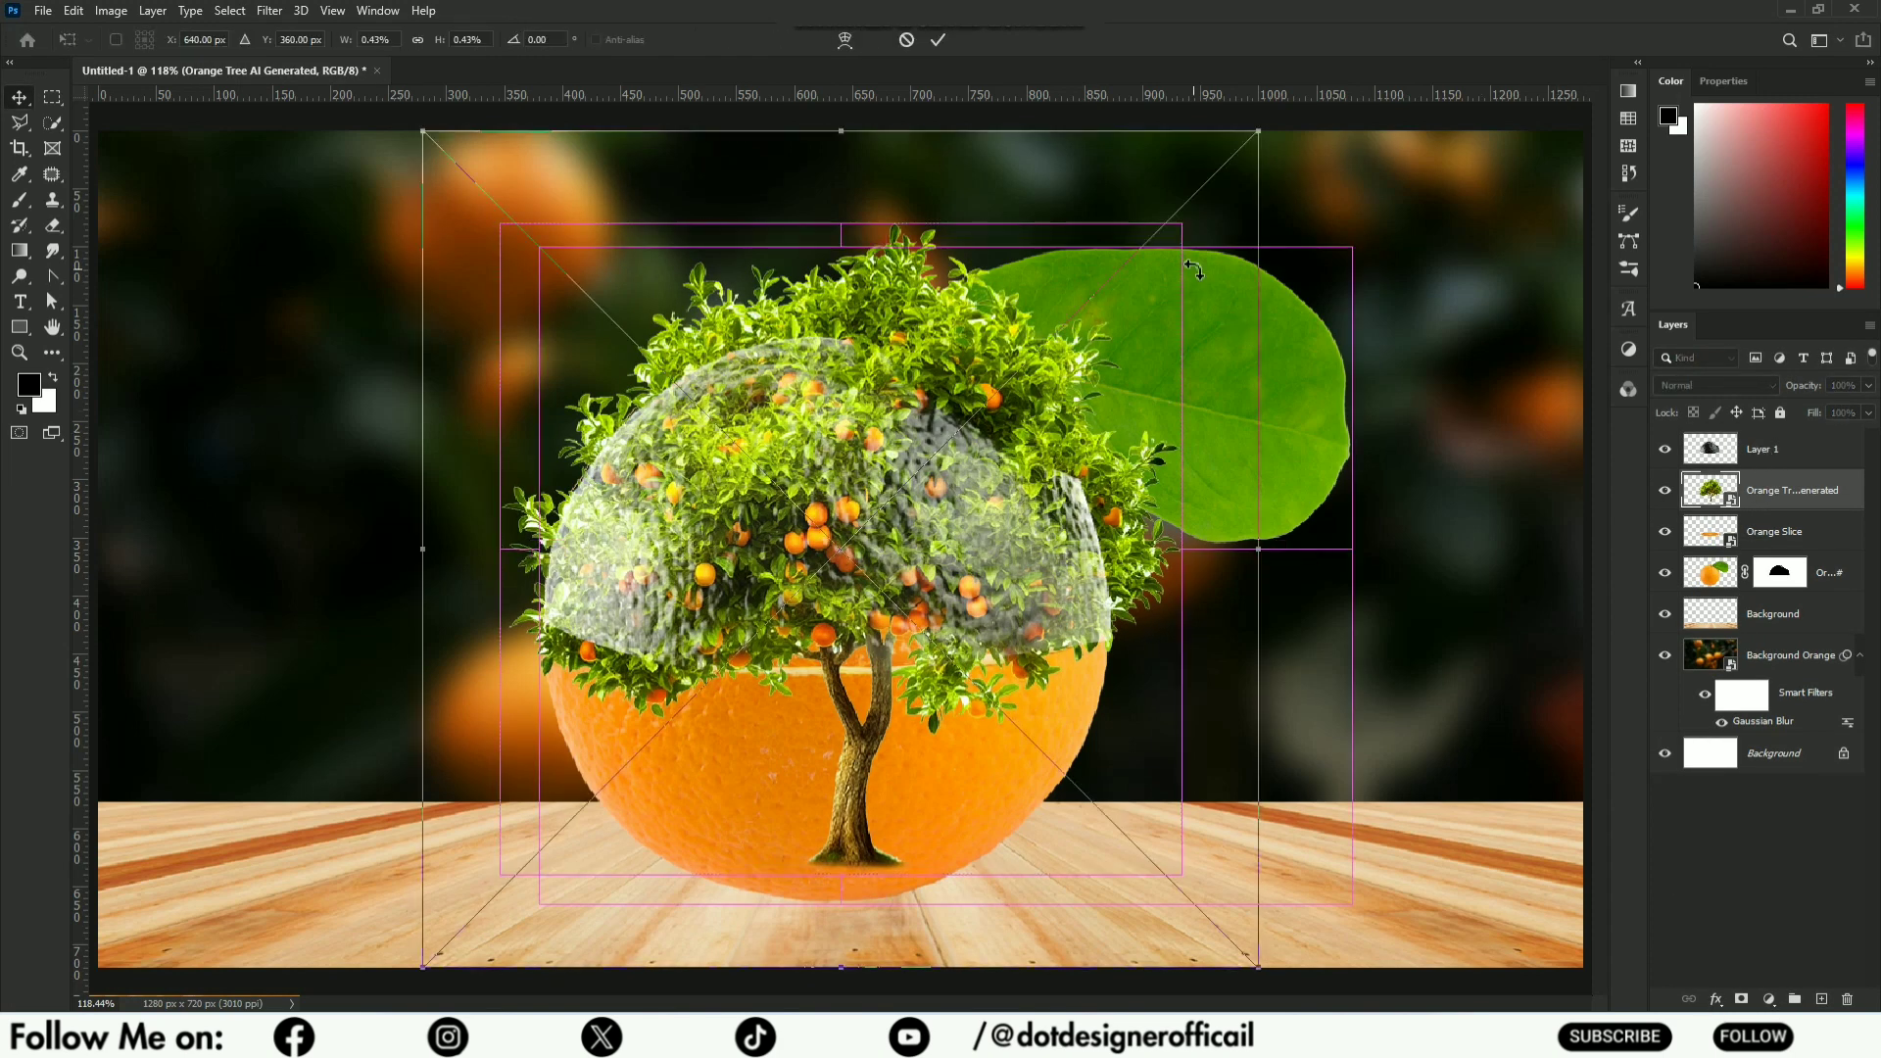
left_click_drag(1256, 132, 995, 368)
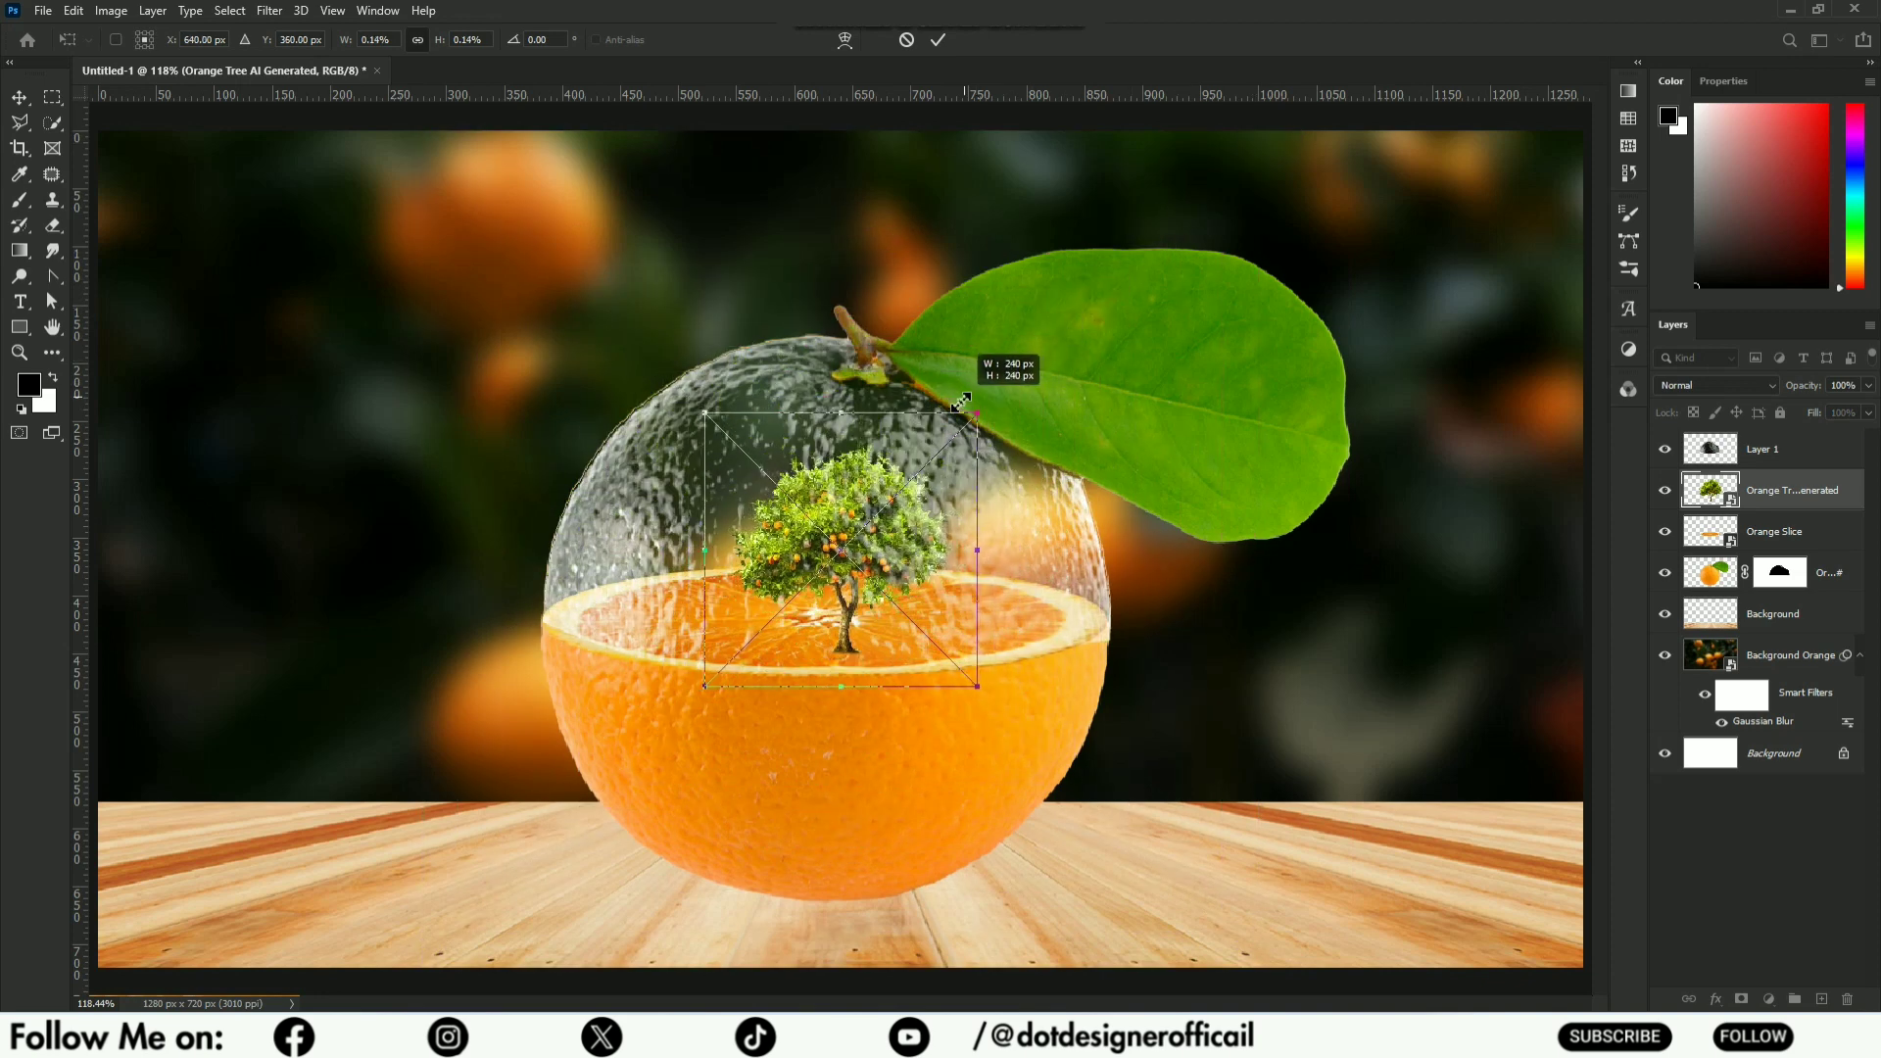
left_click_drag(996, 368, 957, 405)
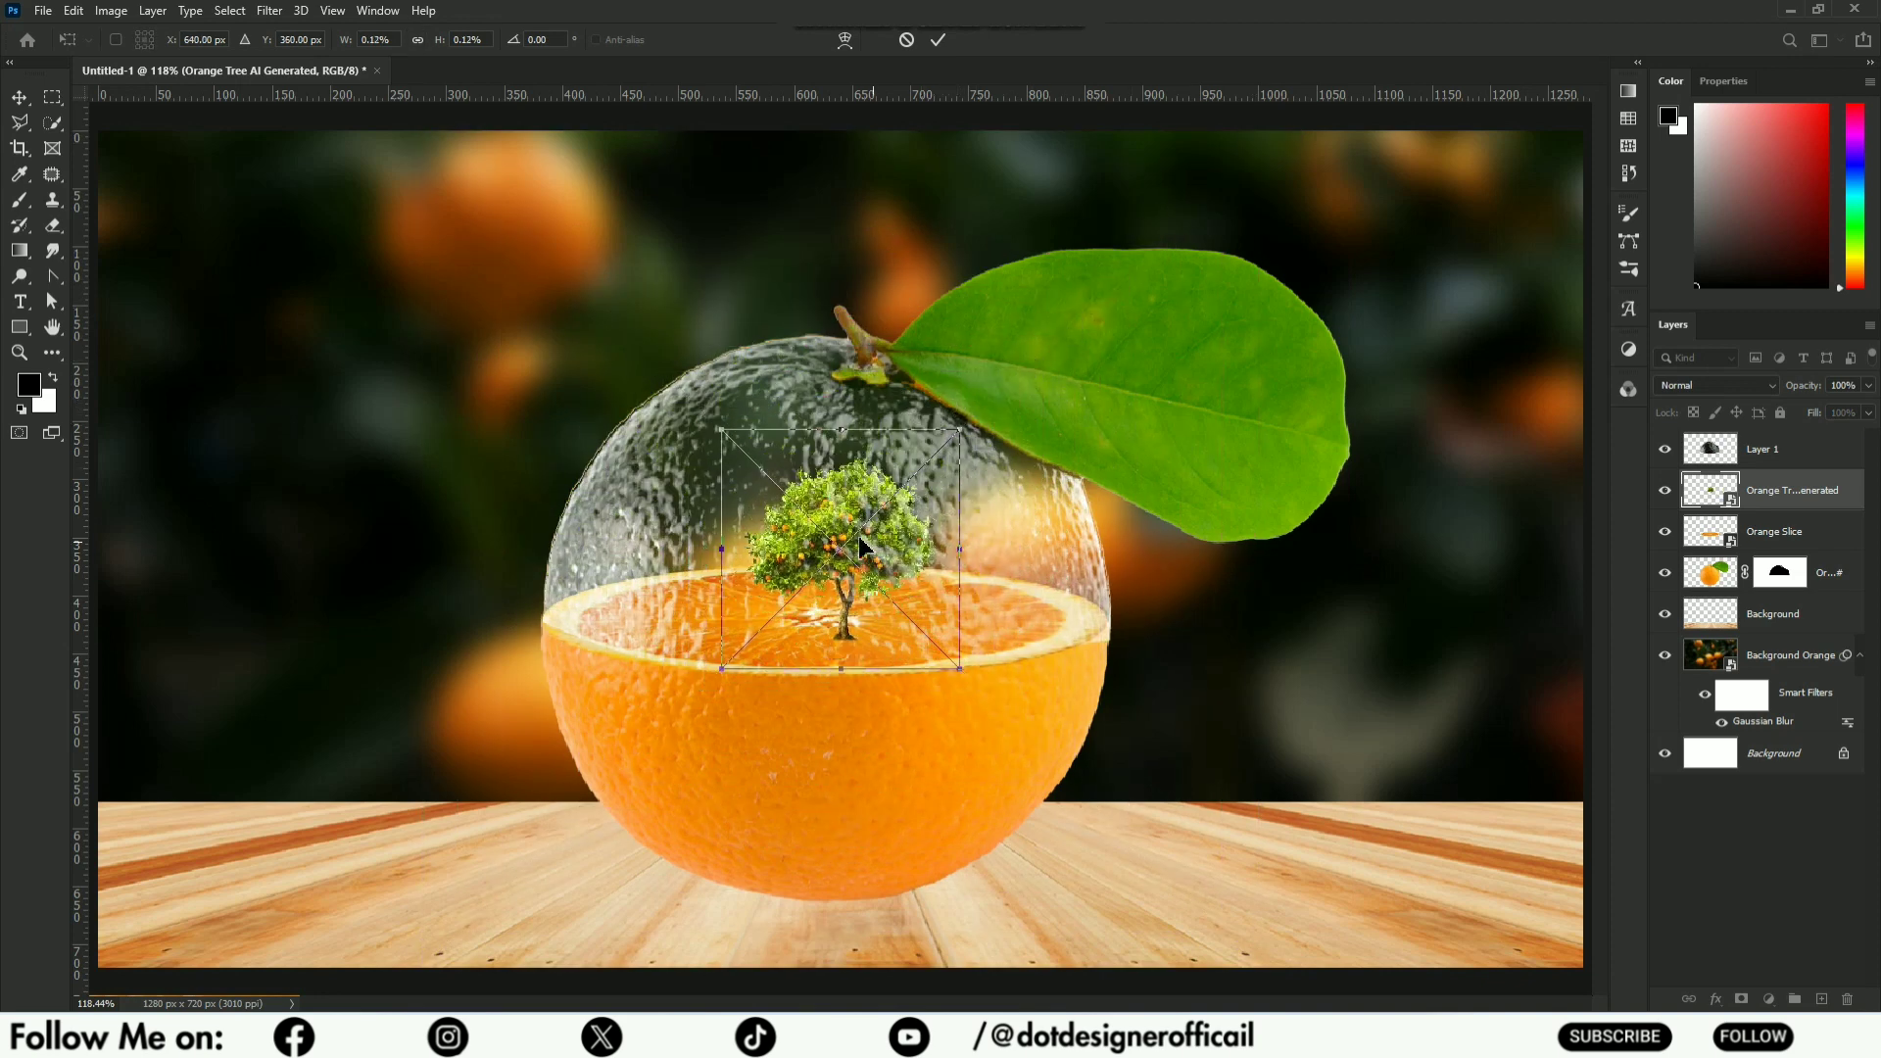
left_click_drag(858, 539, 844, 526)
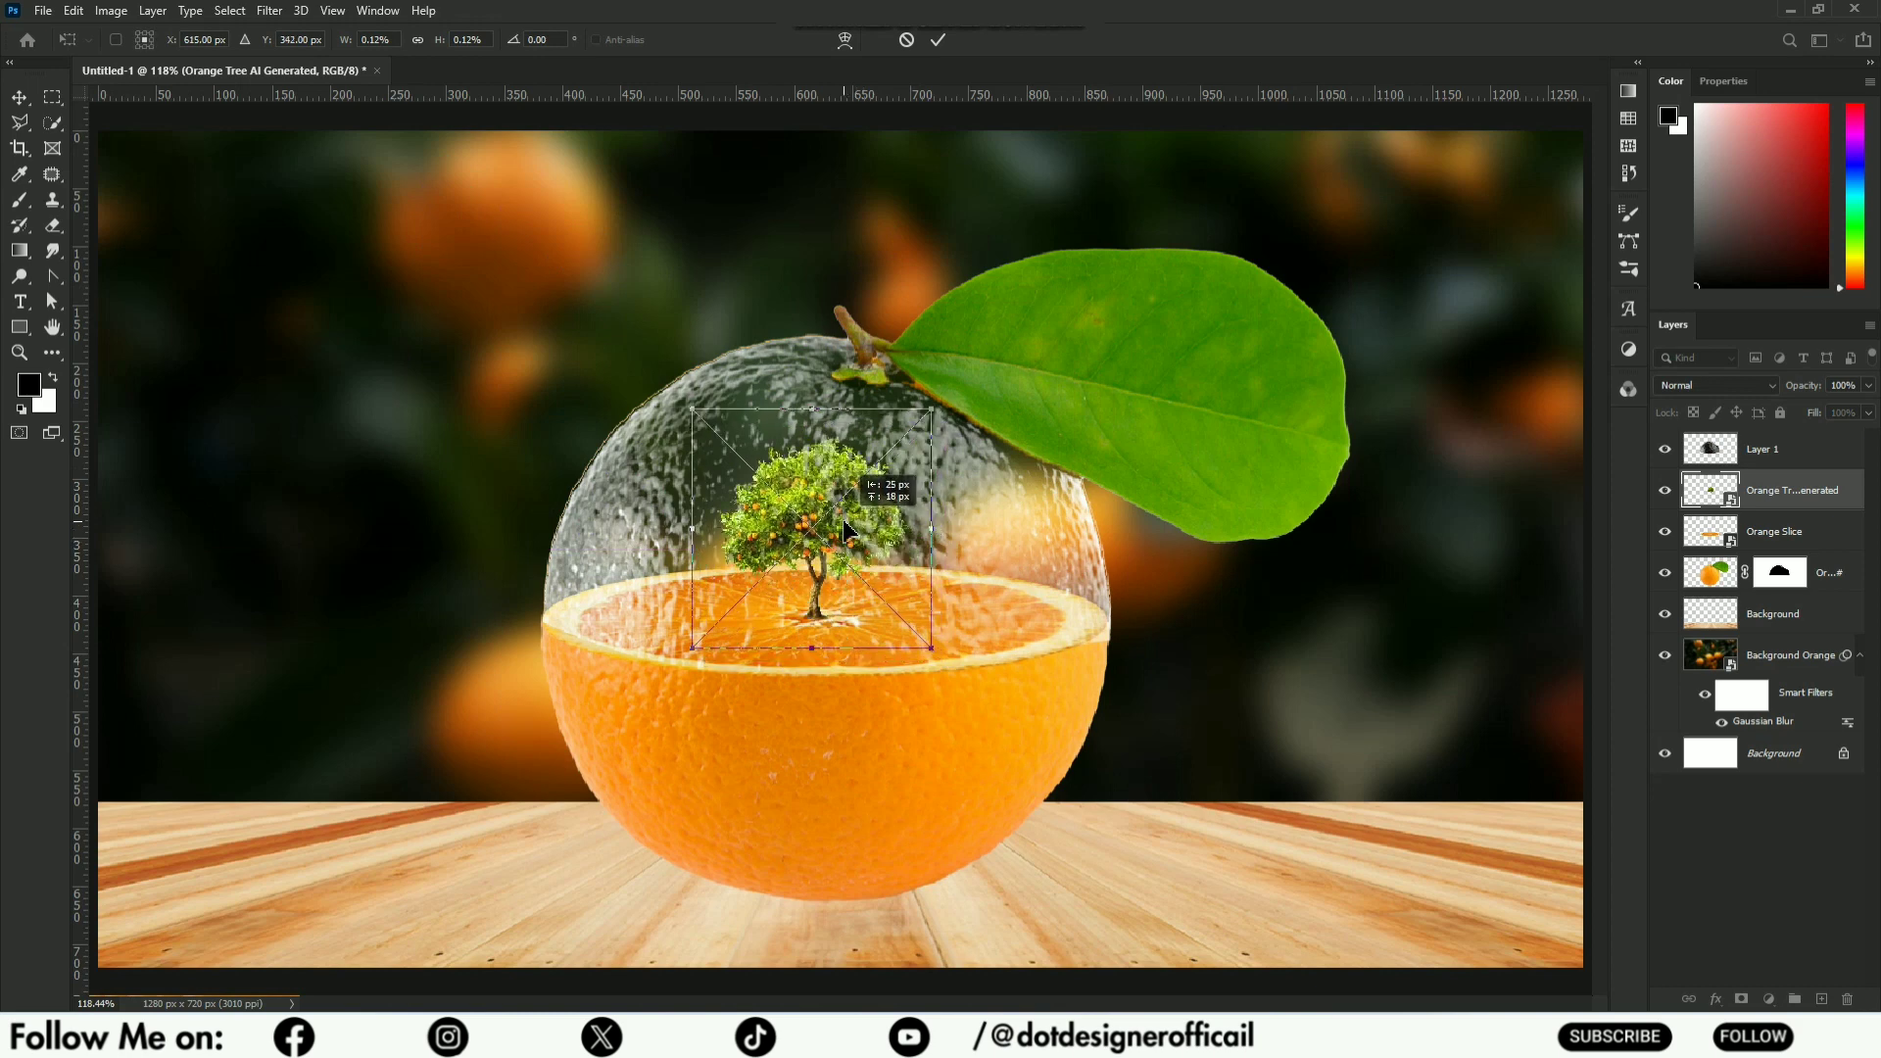
key("Return")
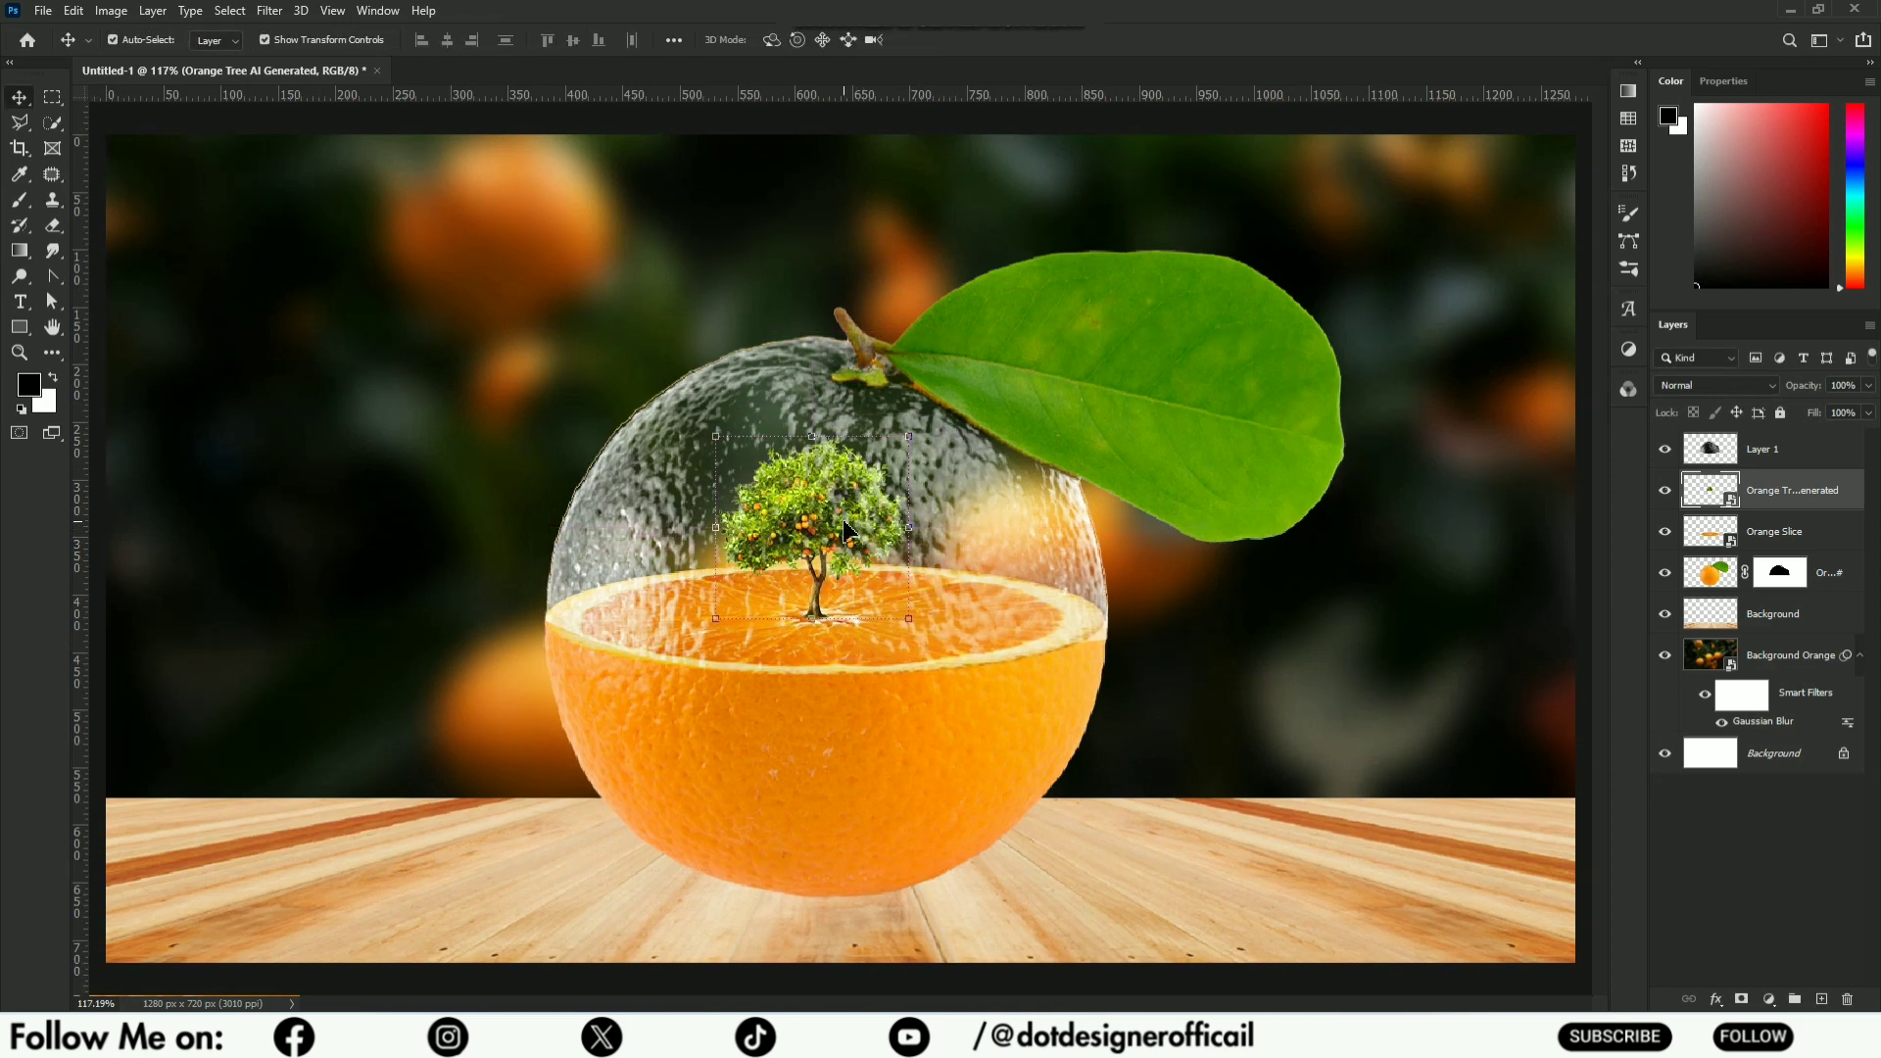
left_click(1811, 940)
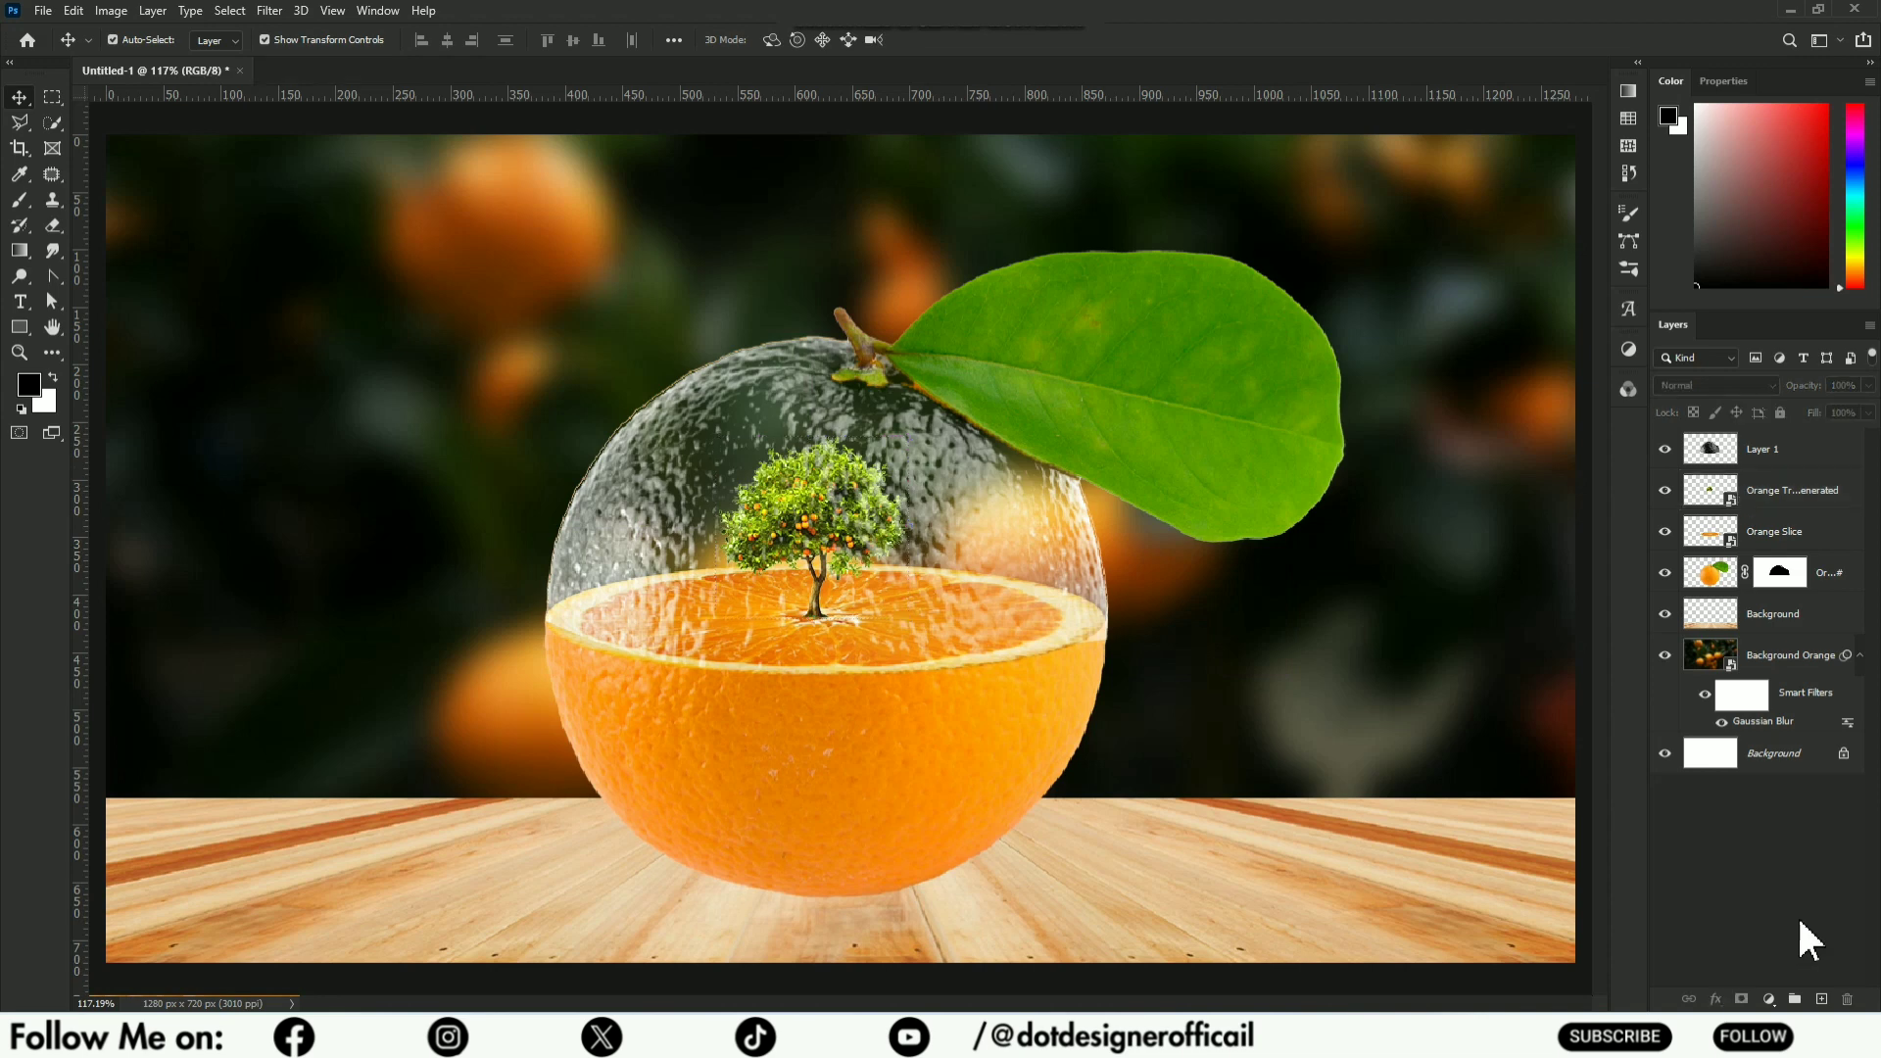
- Paint a large soft black brush patch on a new layer for the shadow
left_click(1821, 999)
left_click(19, 200)
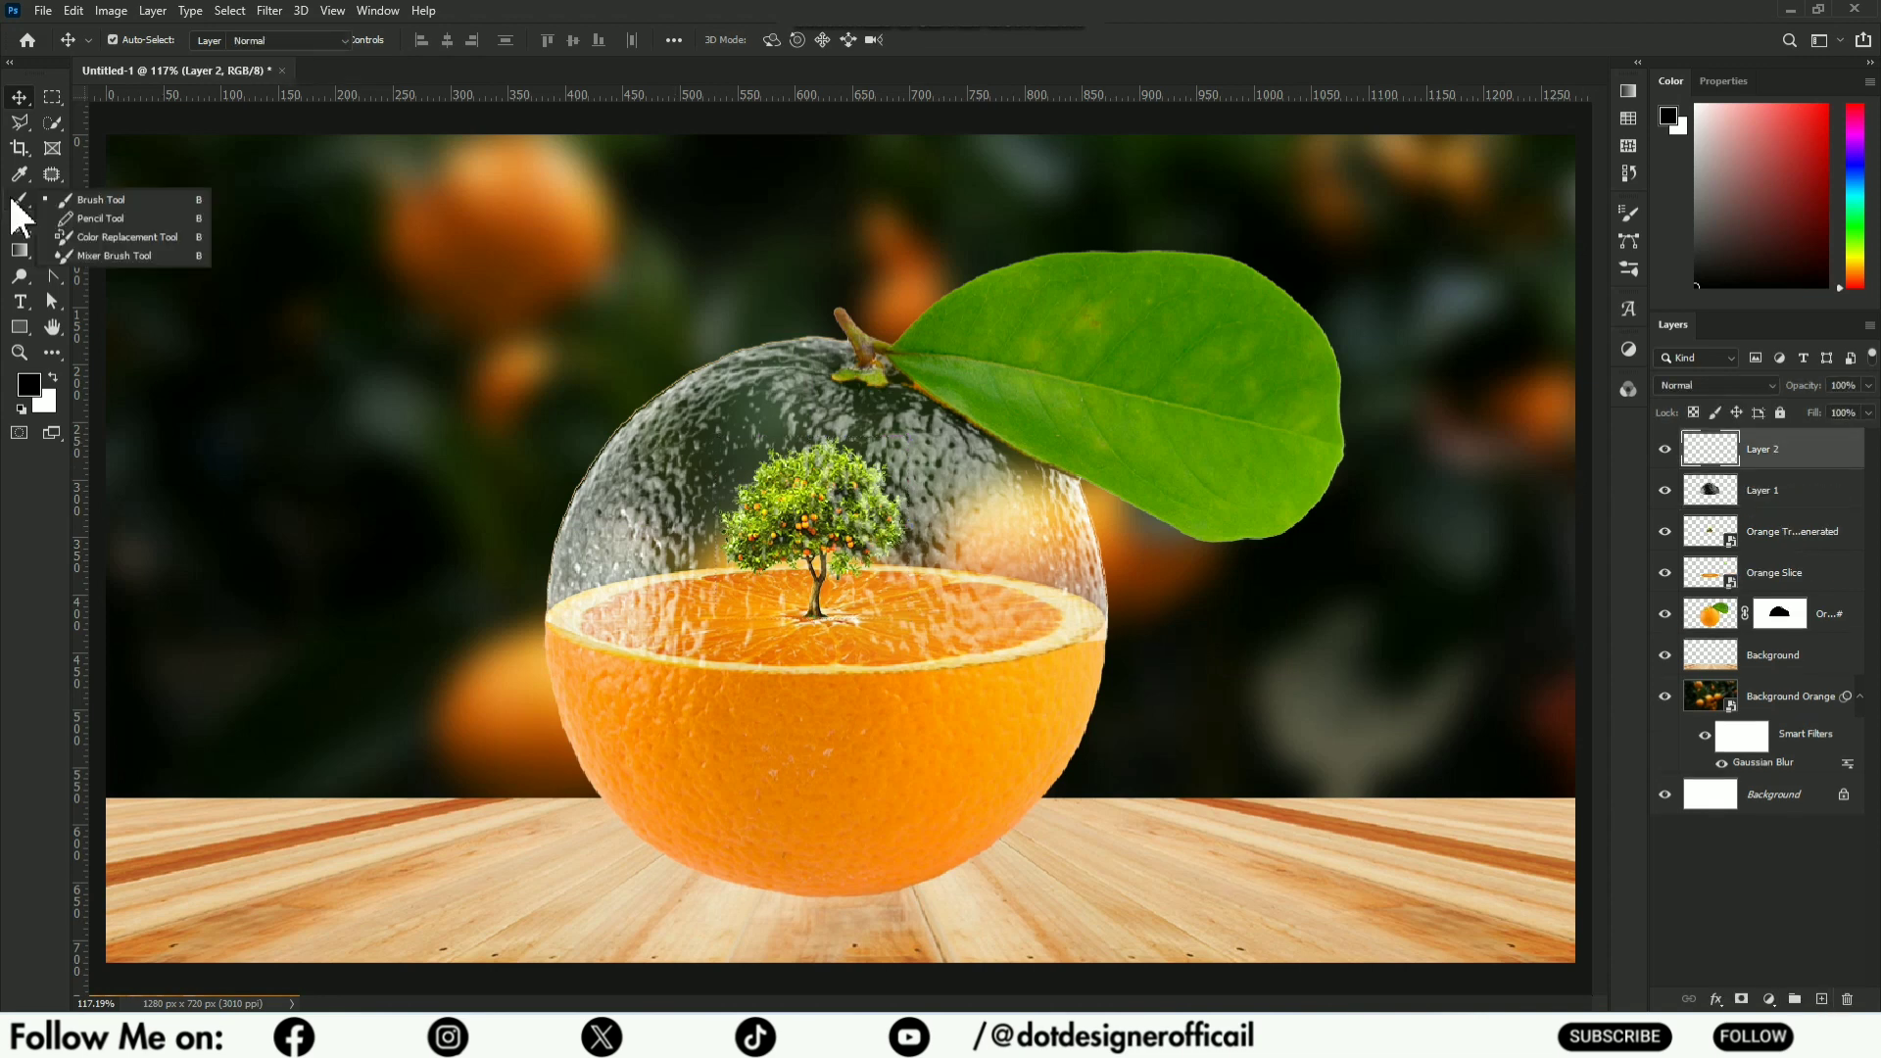
left_click(69, 200)
left_click(1250, 671)
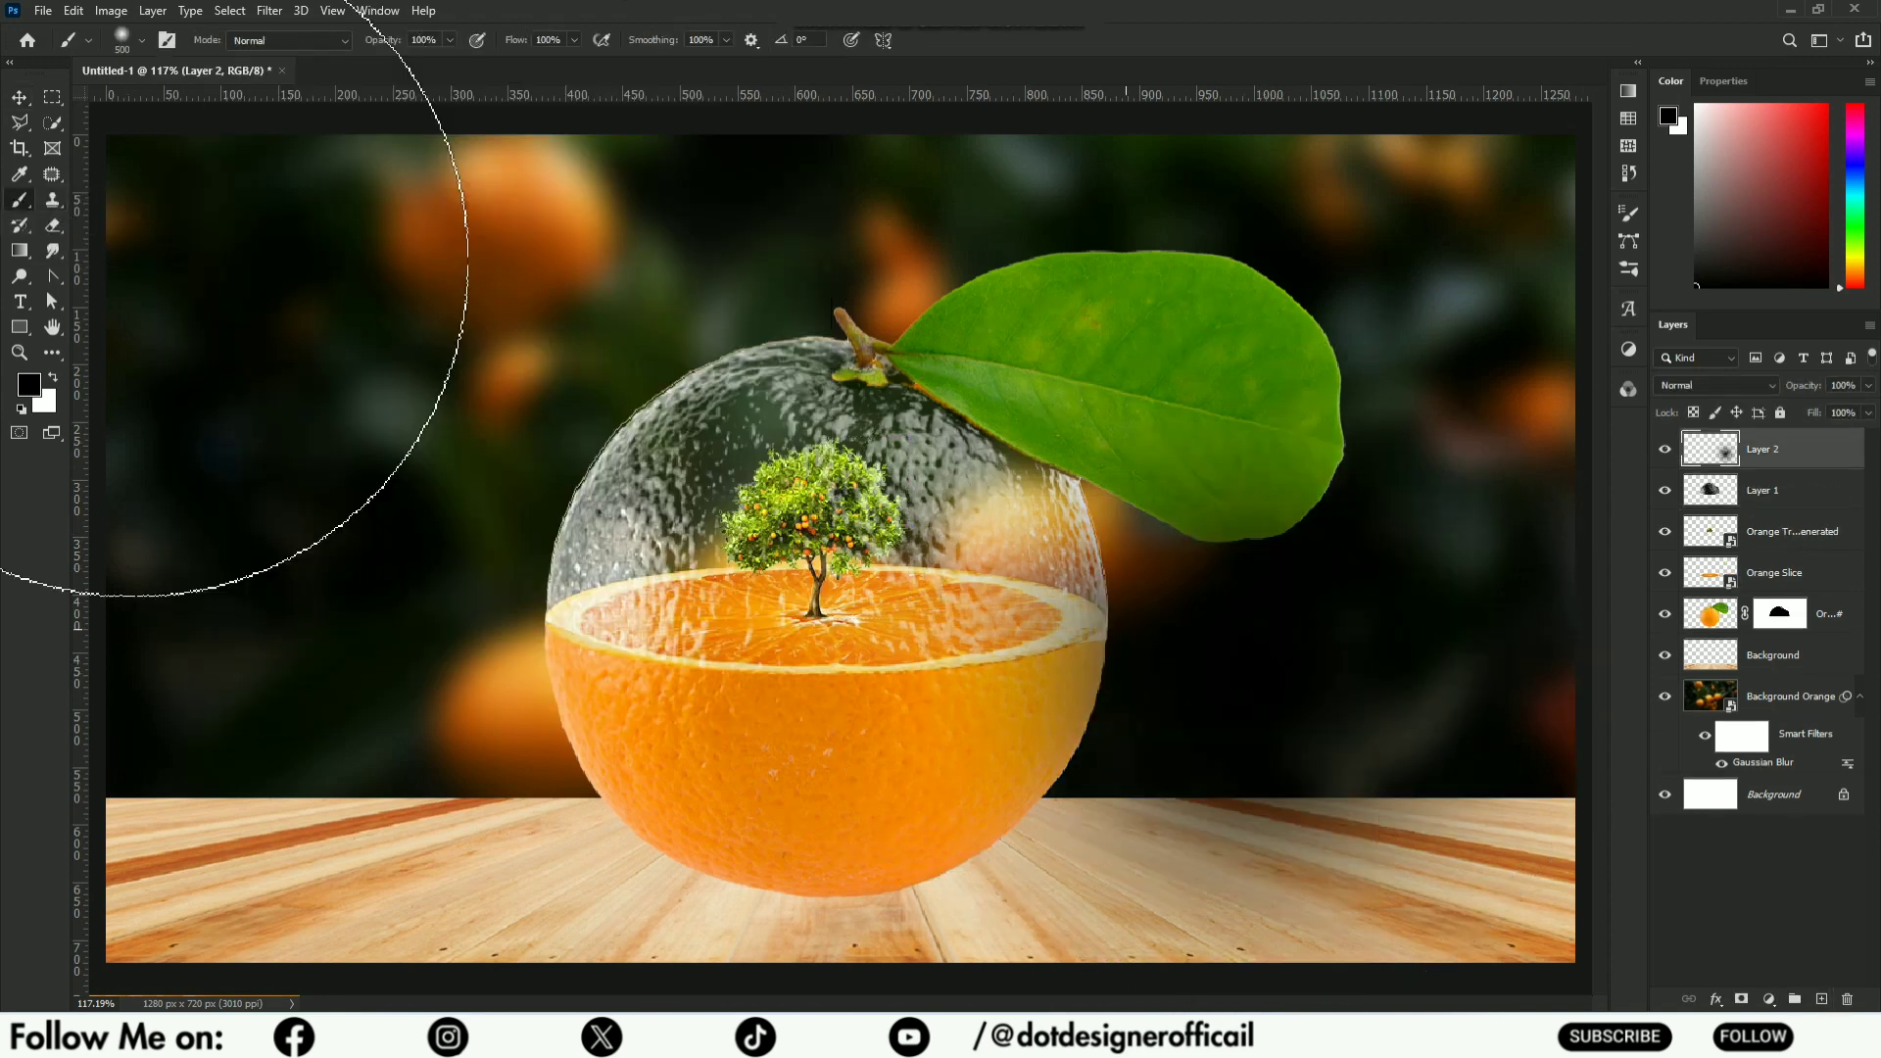
- Squash the black patch into a flat shadow positioned under the orange
left_click(19, 99)
key("ctrl+t")
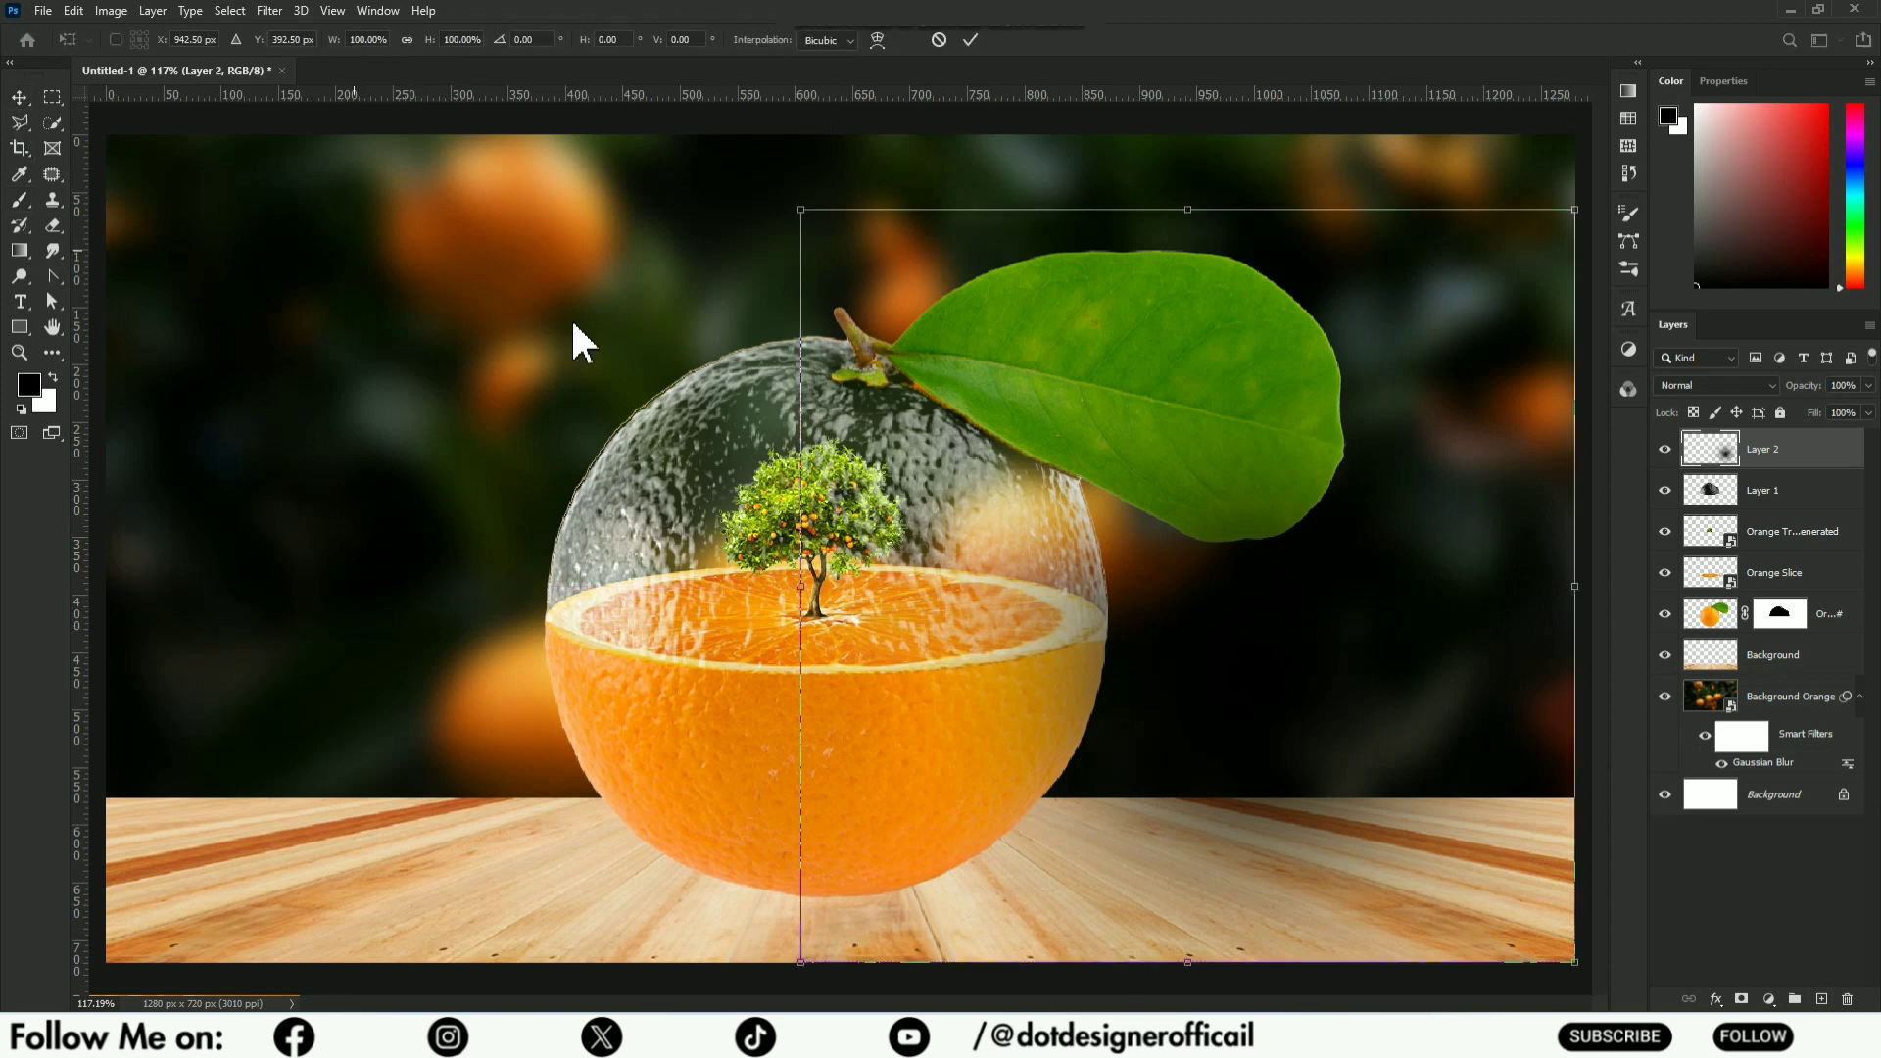
left_click_drag(1191, 213, 1251, 540)
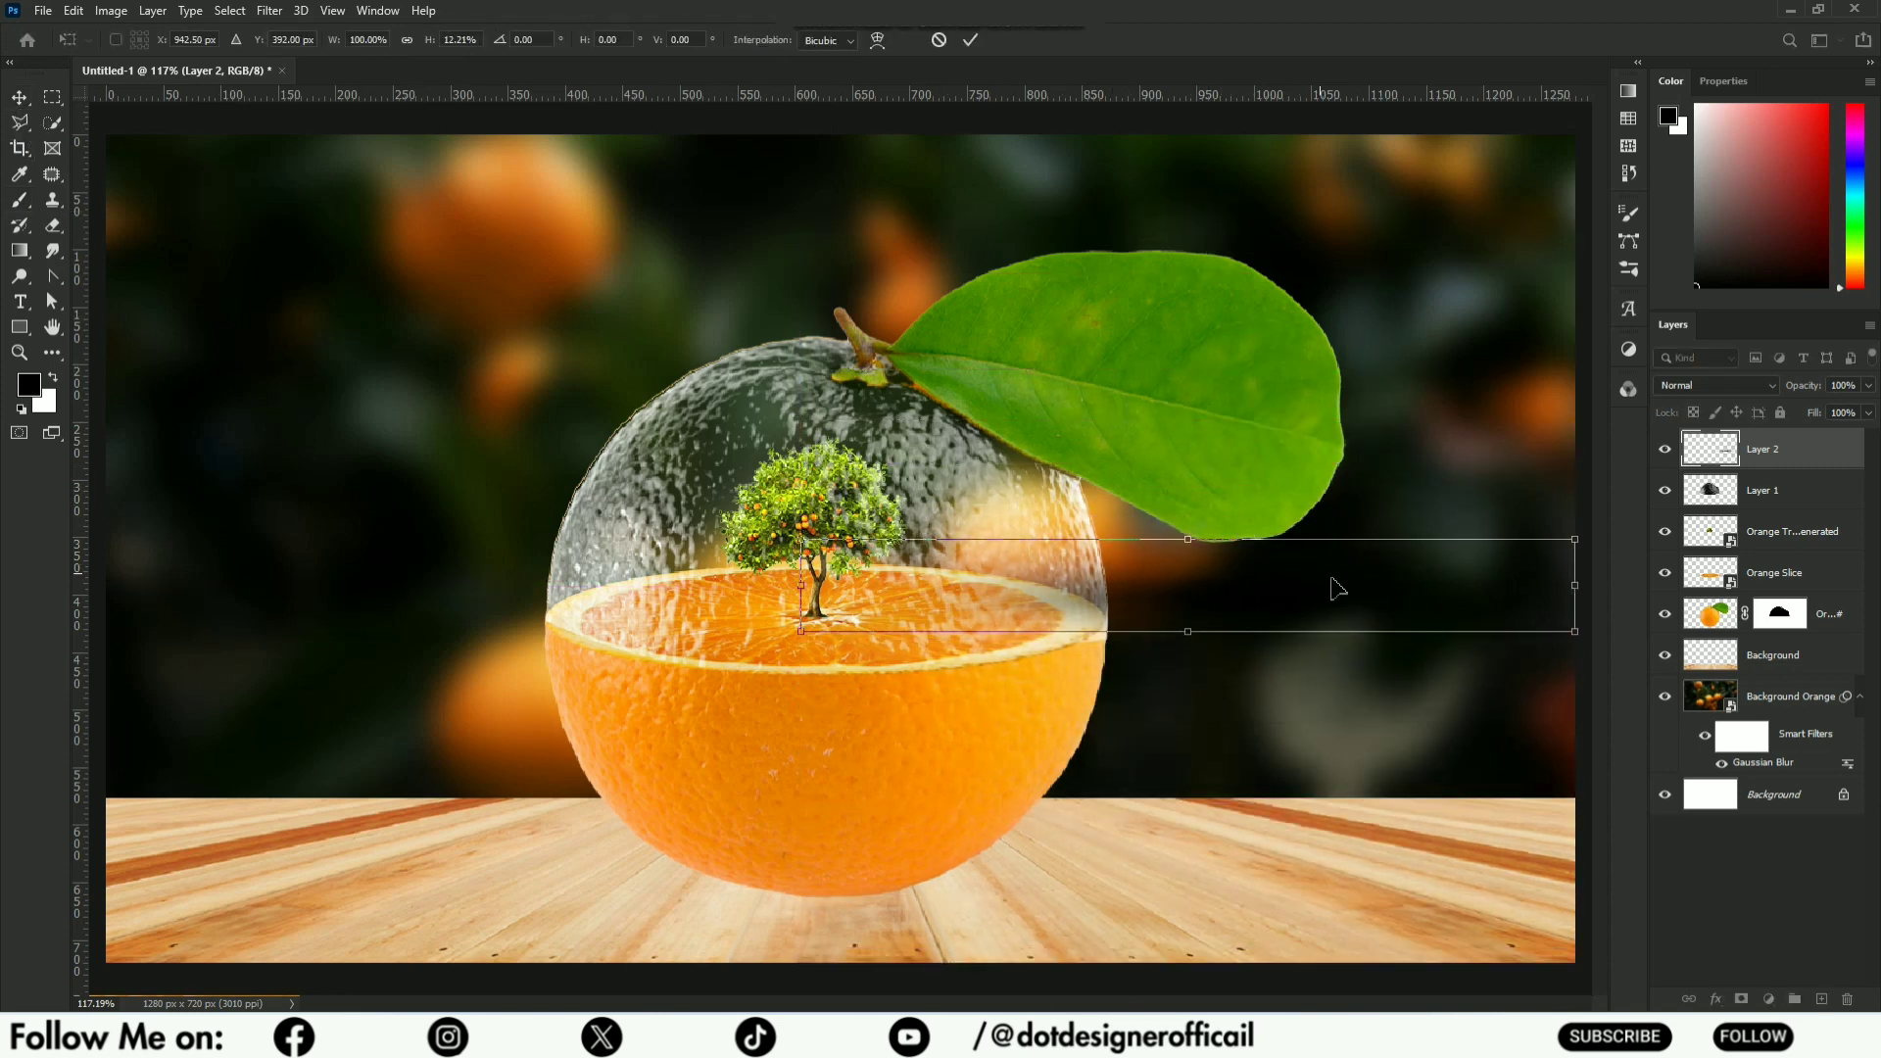
left_click_drag(1335, 588, 1075, 903)
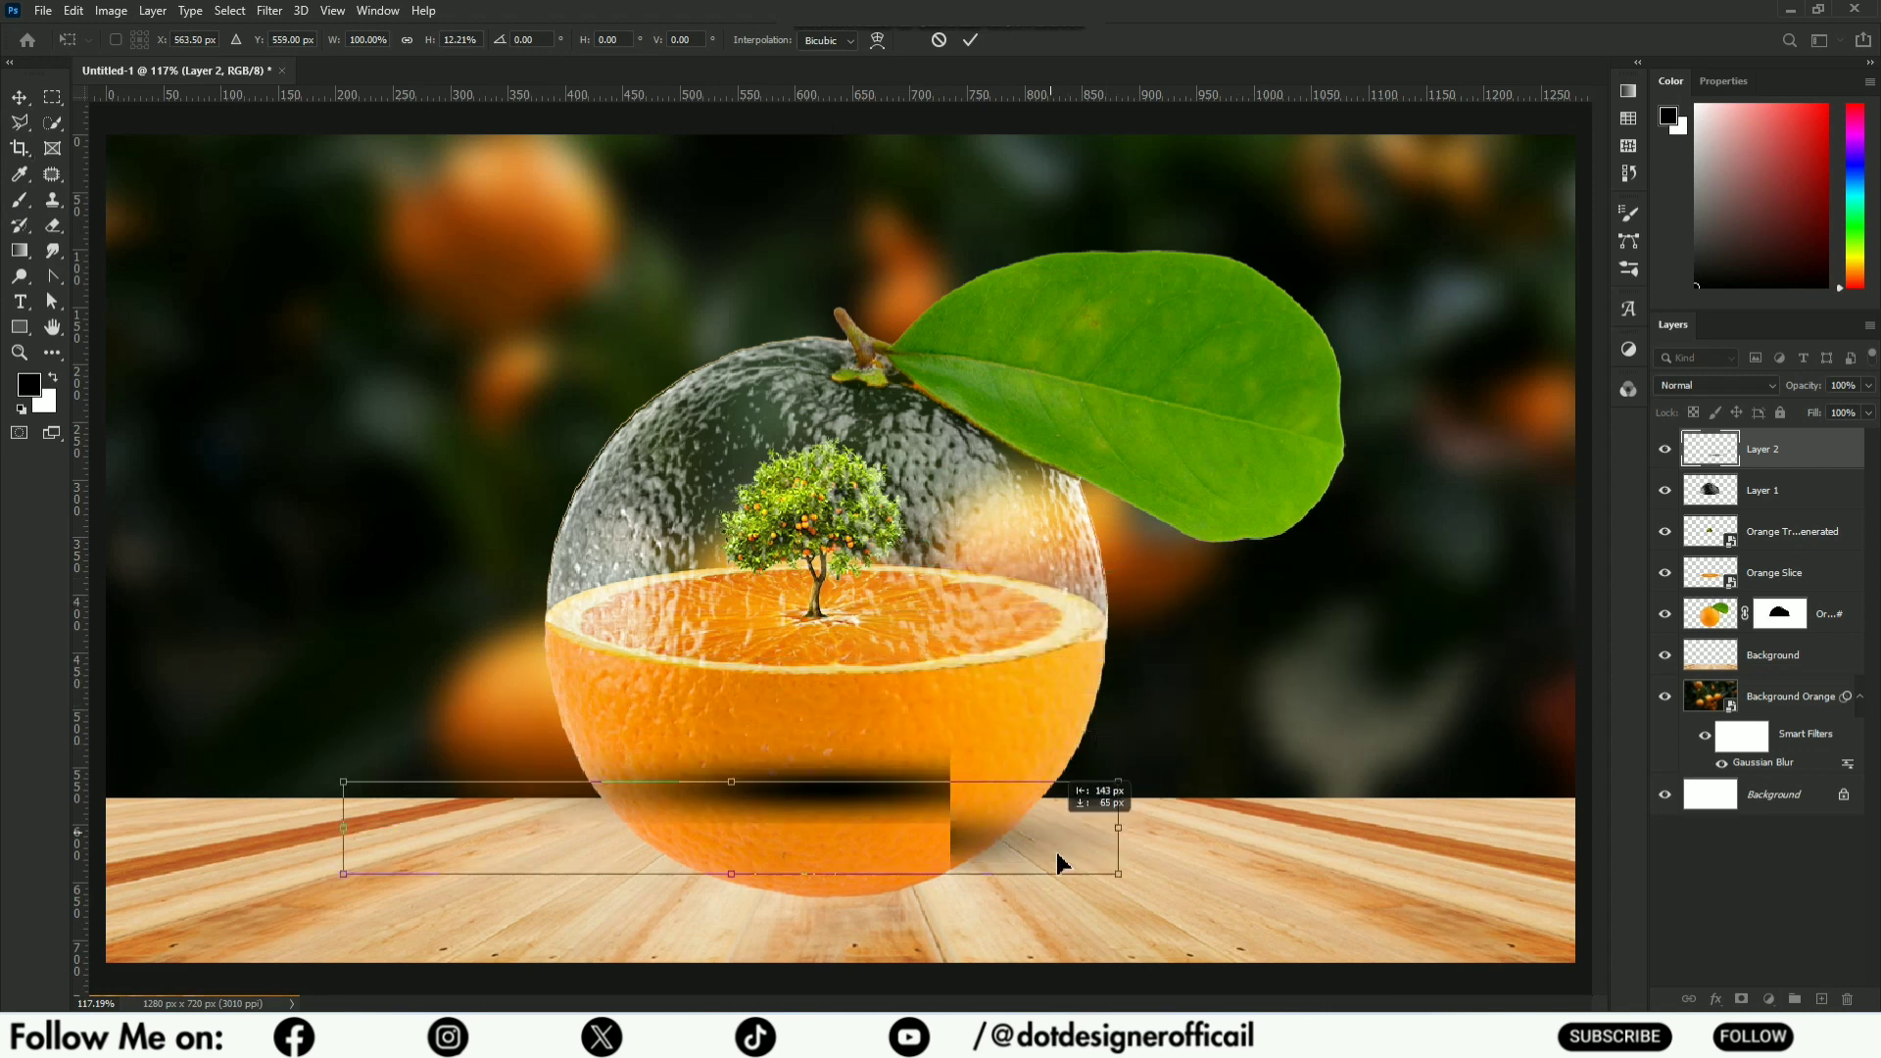
key("Return")
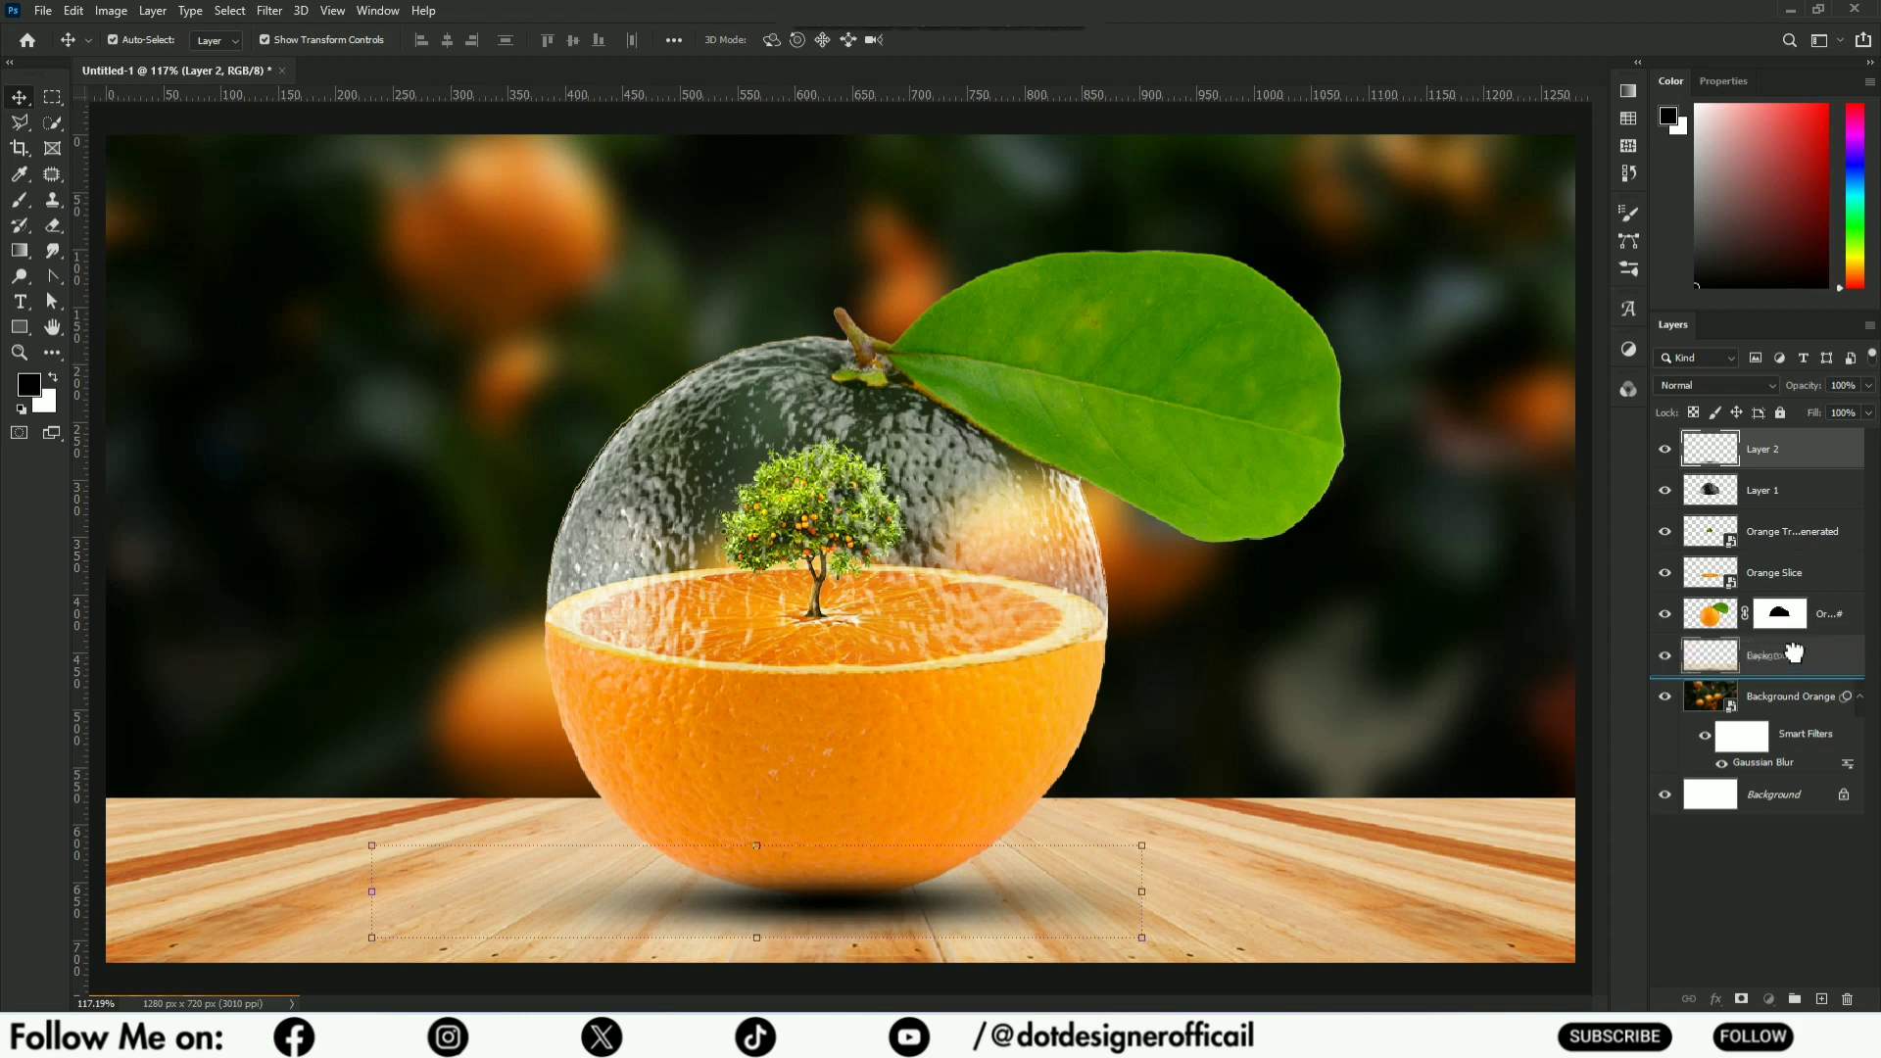
- Move the shadow layer beneath the orange layers and lower its opacity
left_click_drag(1795, 473, 1793, 637)
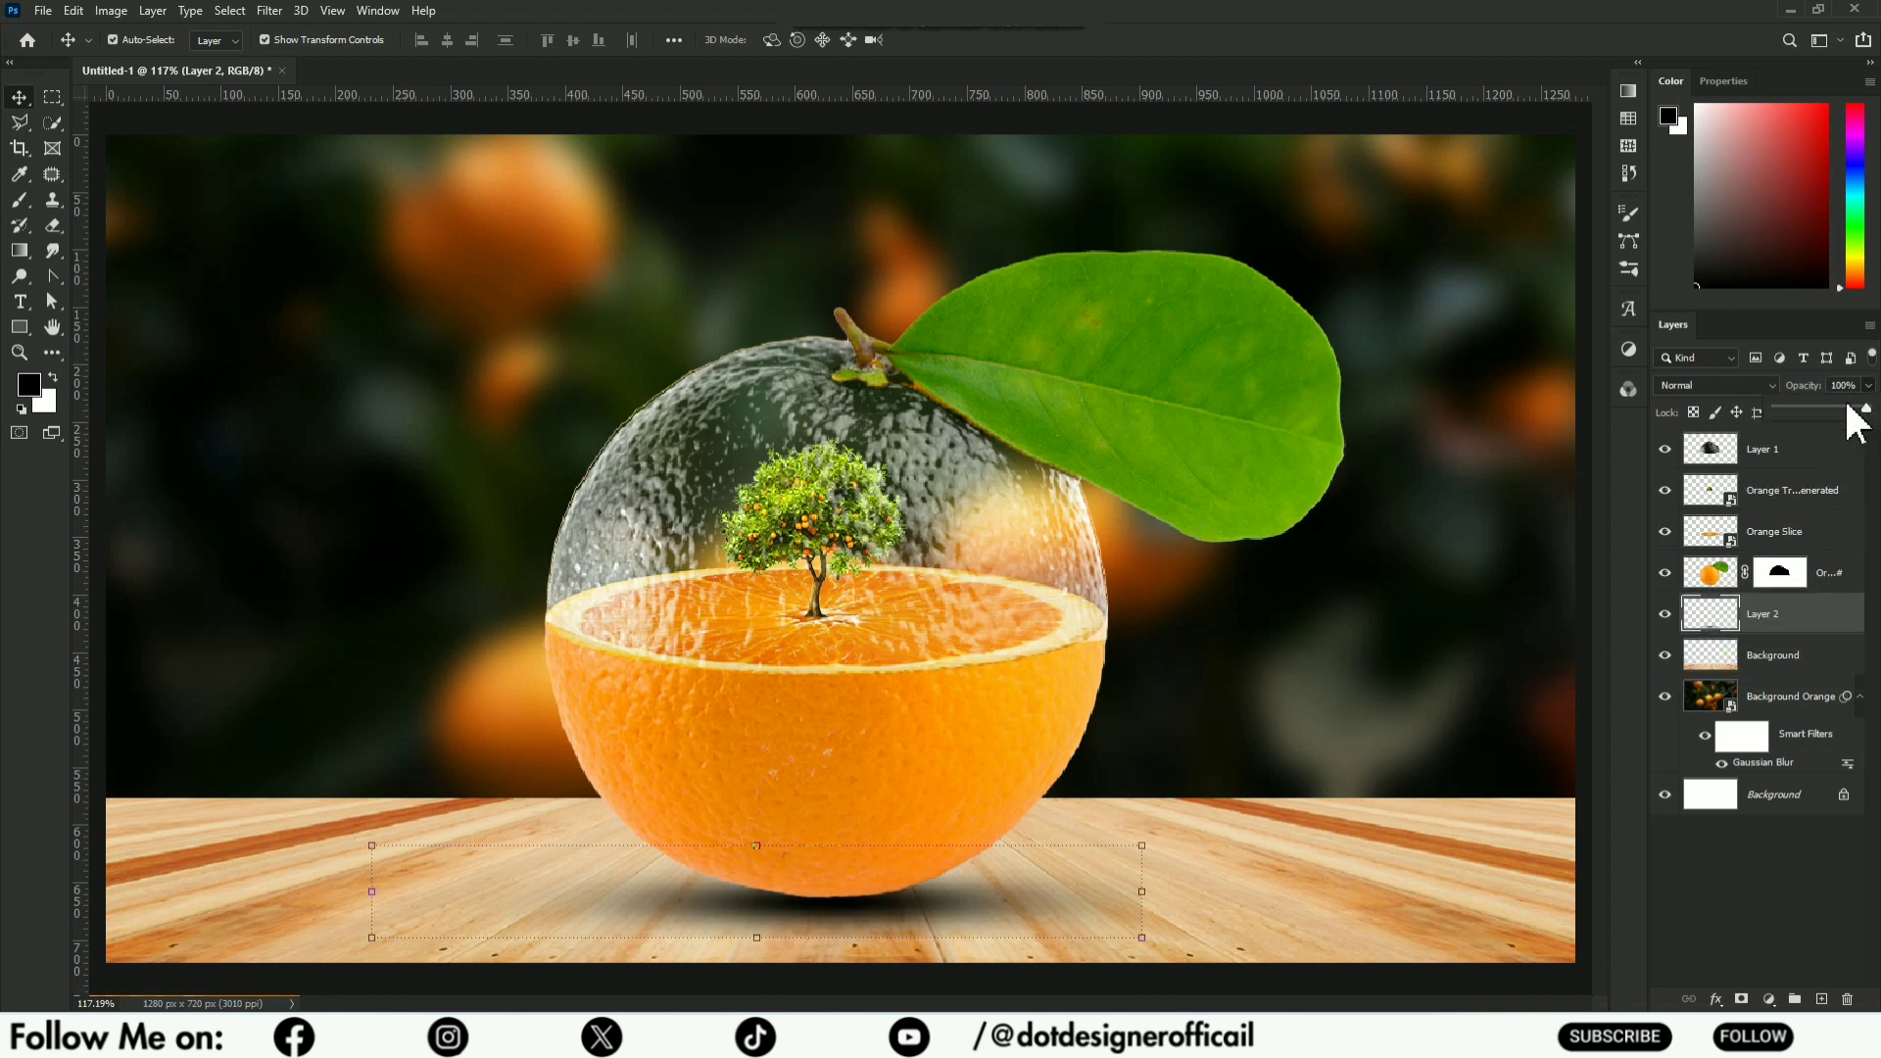
left_click_drag(1847, 421, 1832, 422)
left_click(1479, 671)
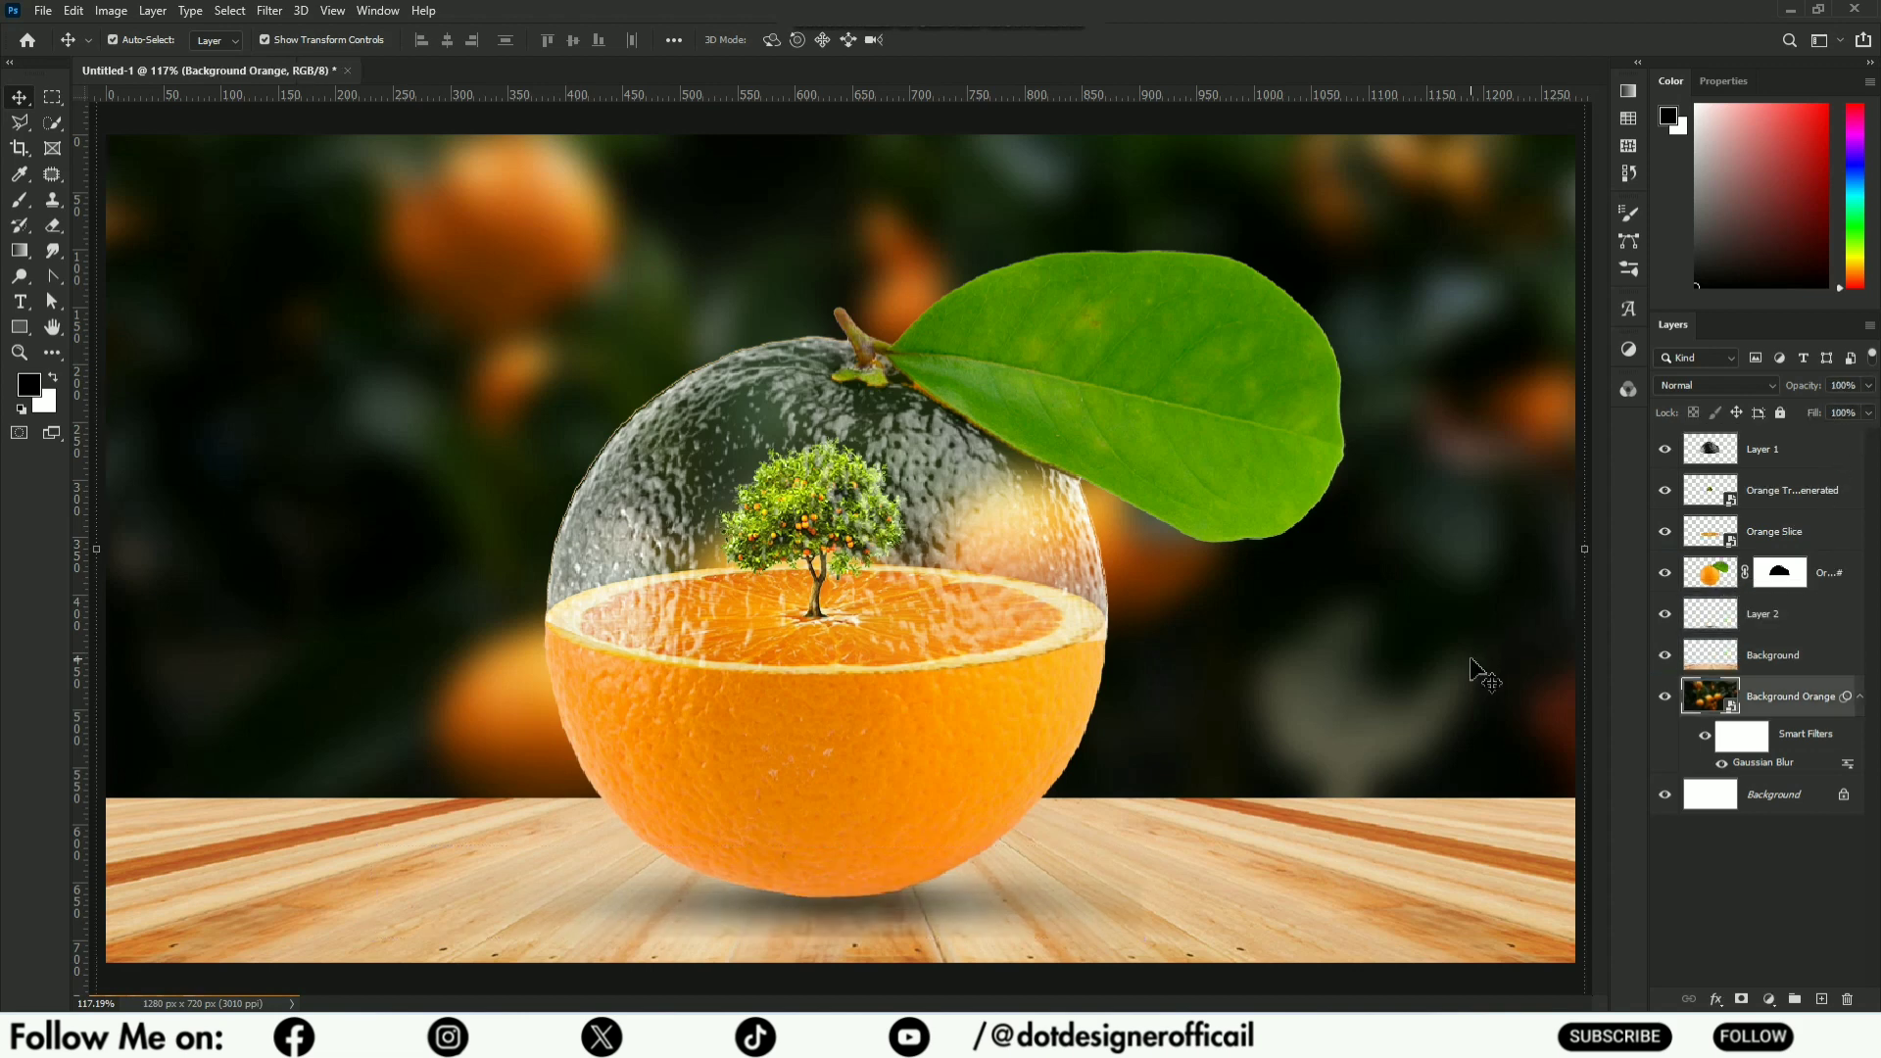
scroll(1431, 656, "down", 1)
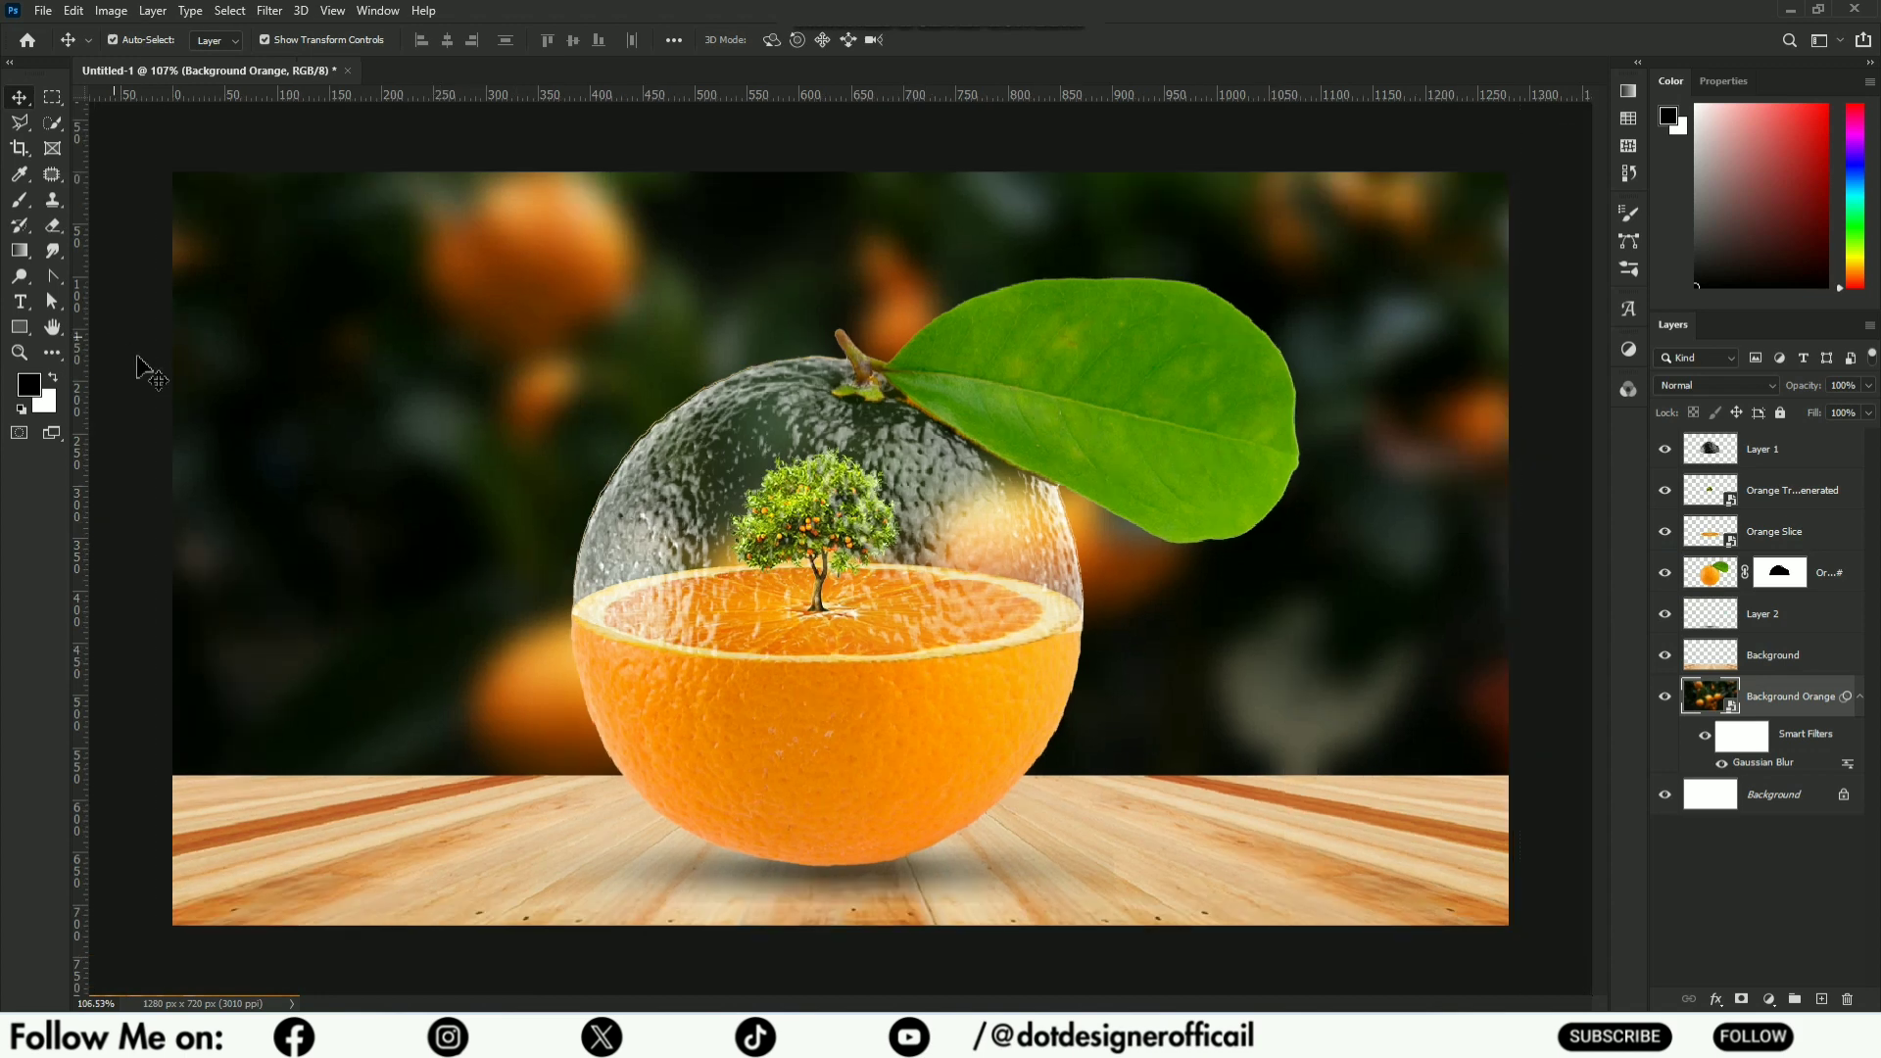
left_click(137, 358)
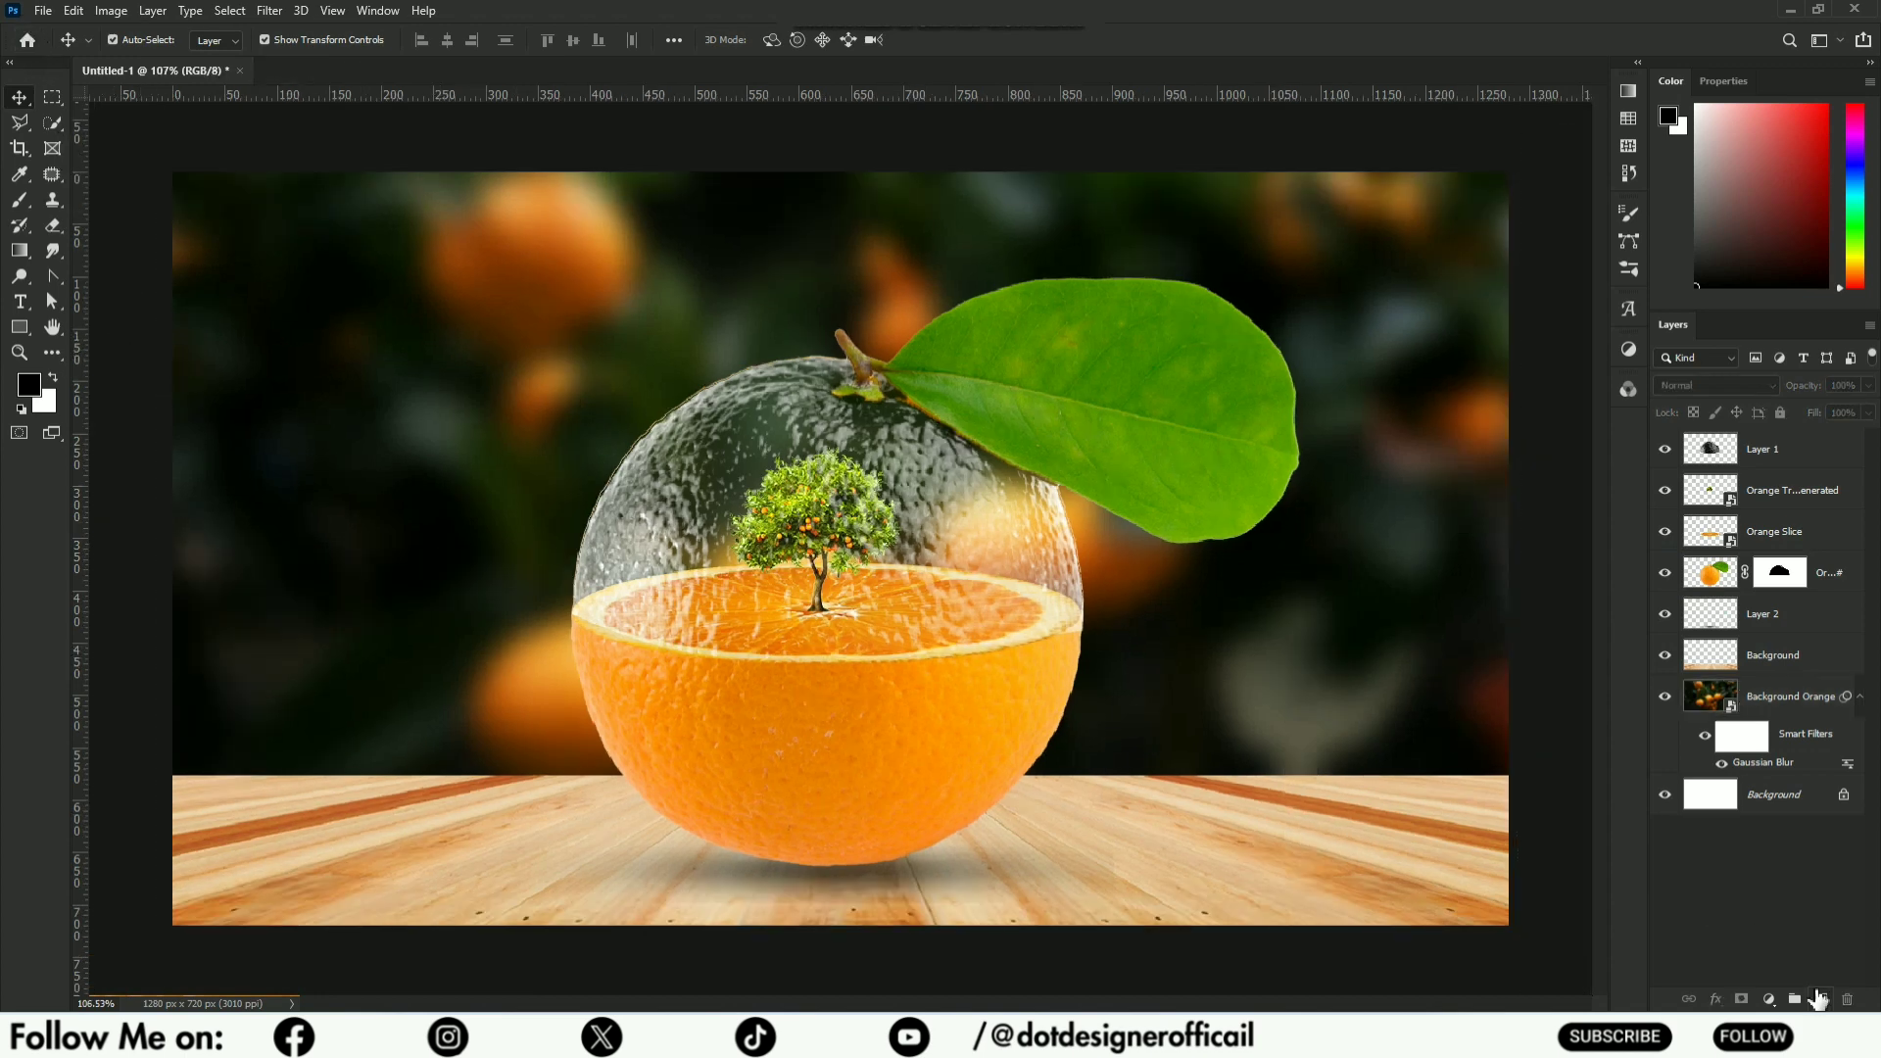
- Add a new Layer 3 in Hard Light mode and a Gradient Fill layer
left_click(1819, 998)
left_click(1665, 385)
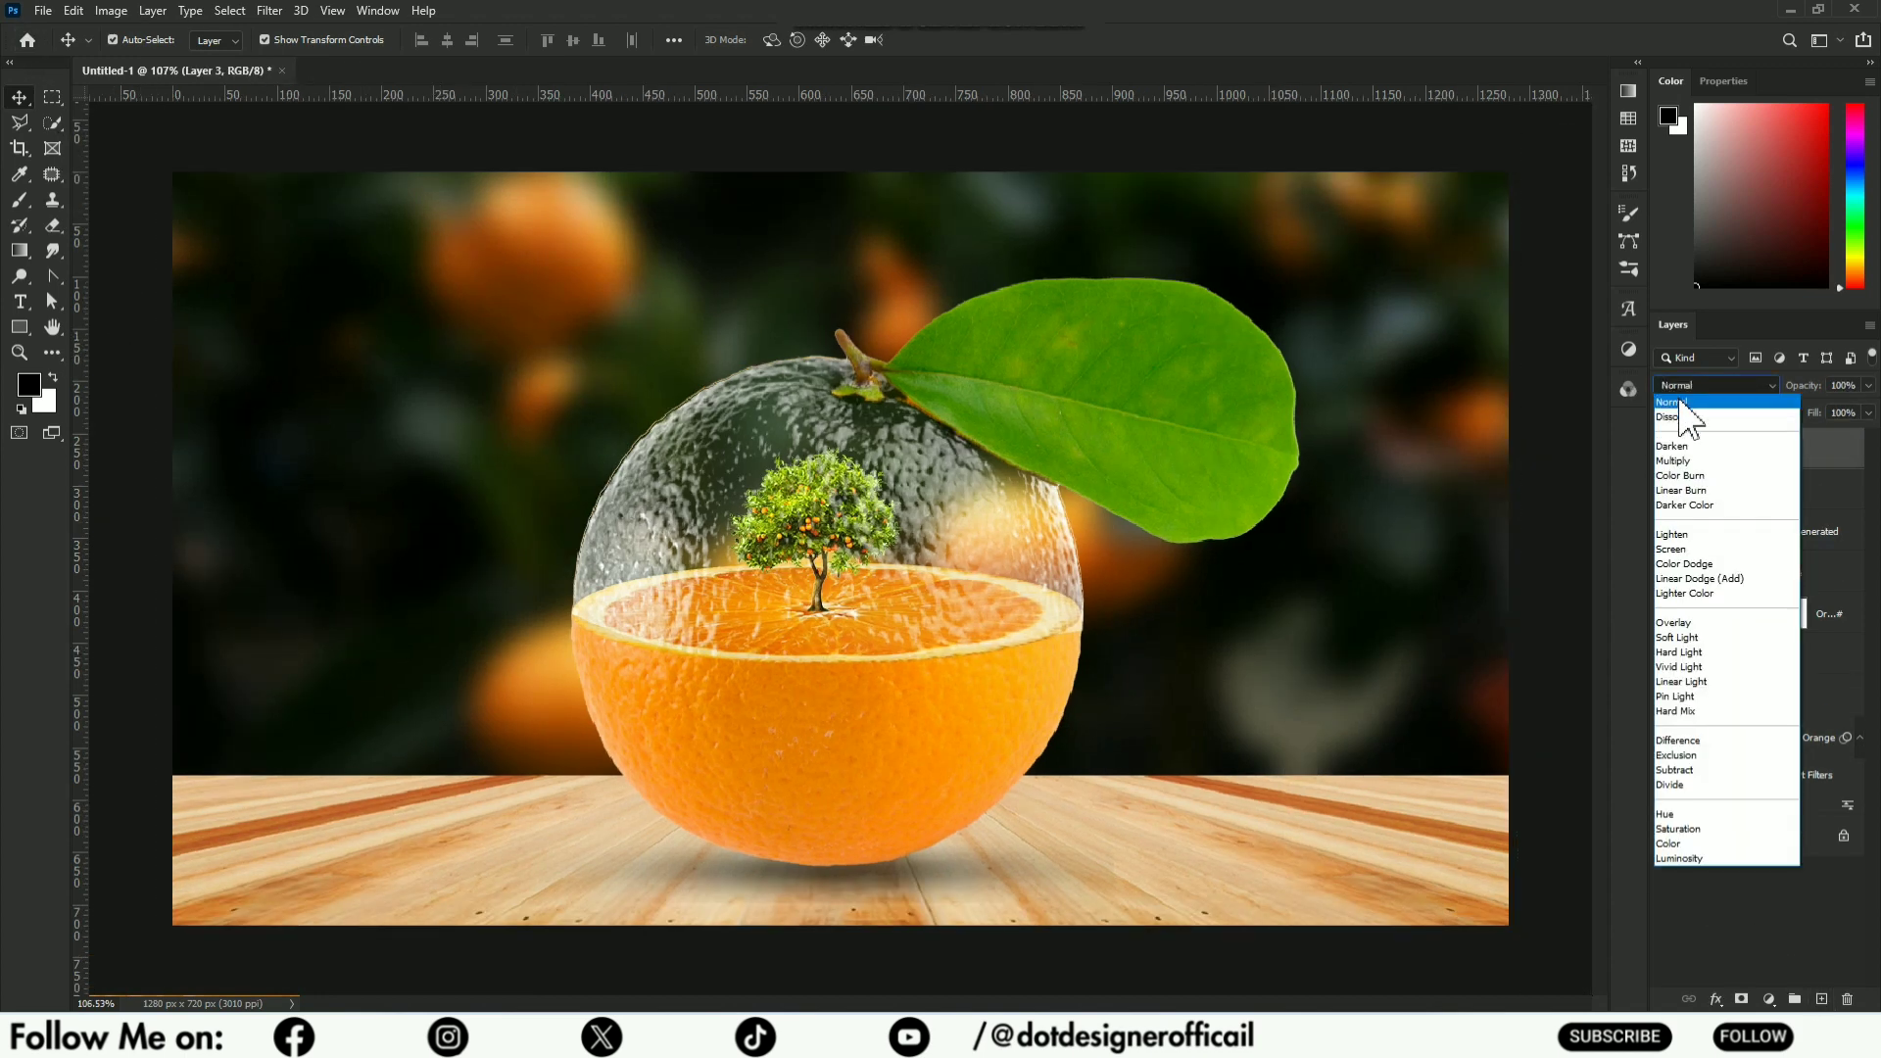
left_click(1710, 657)
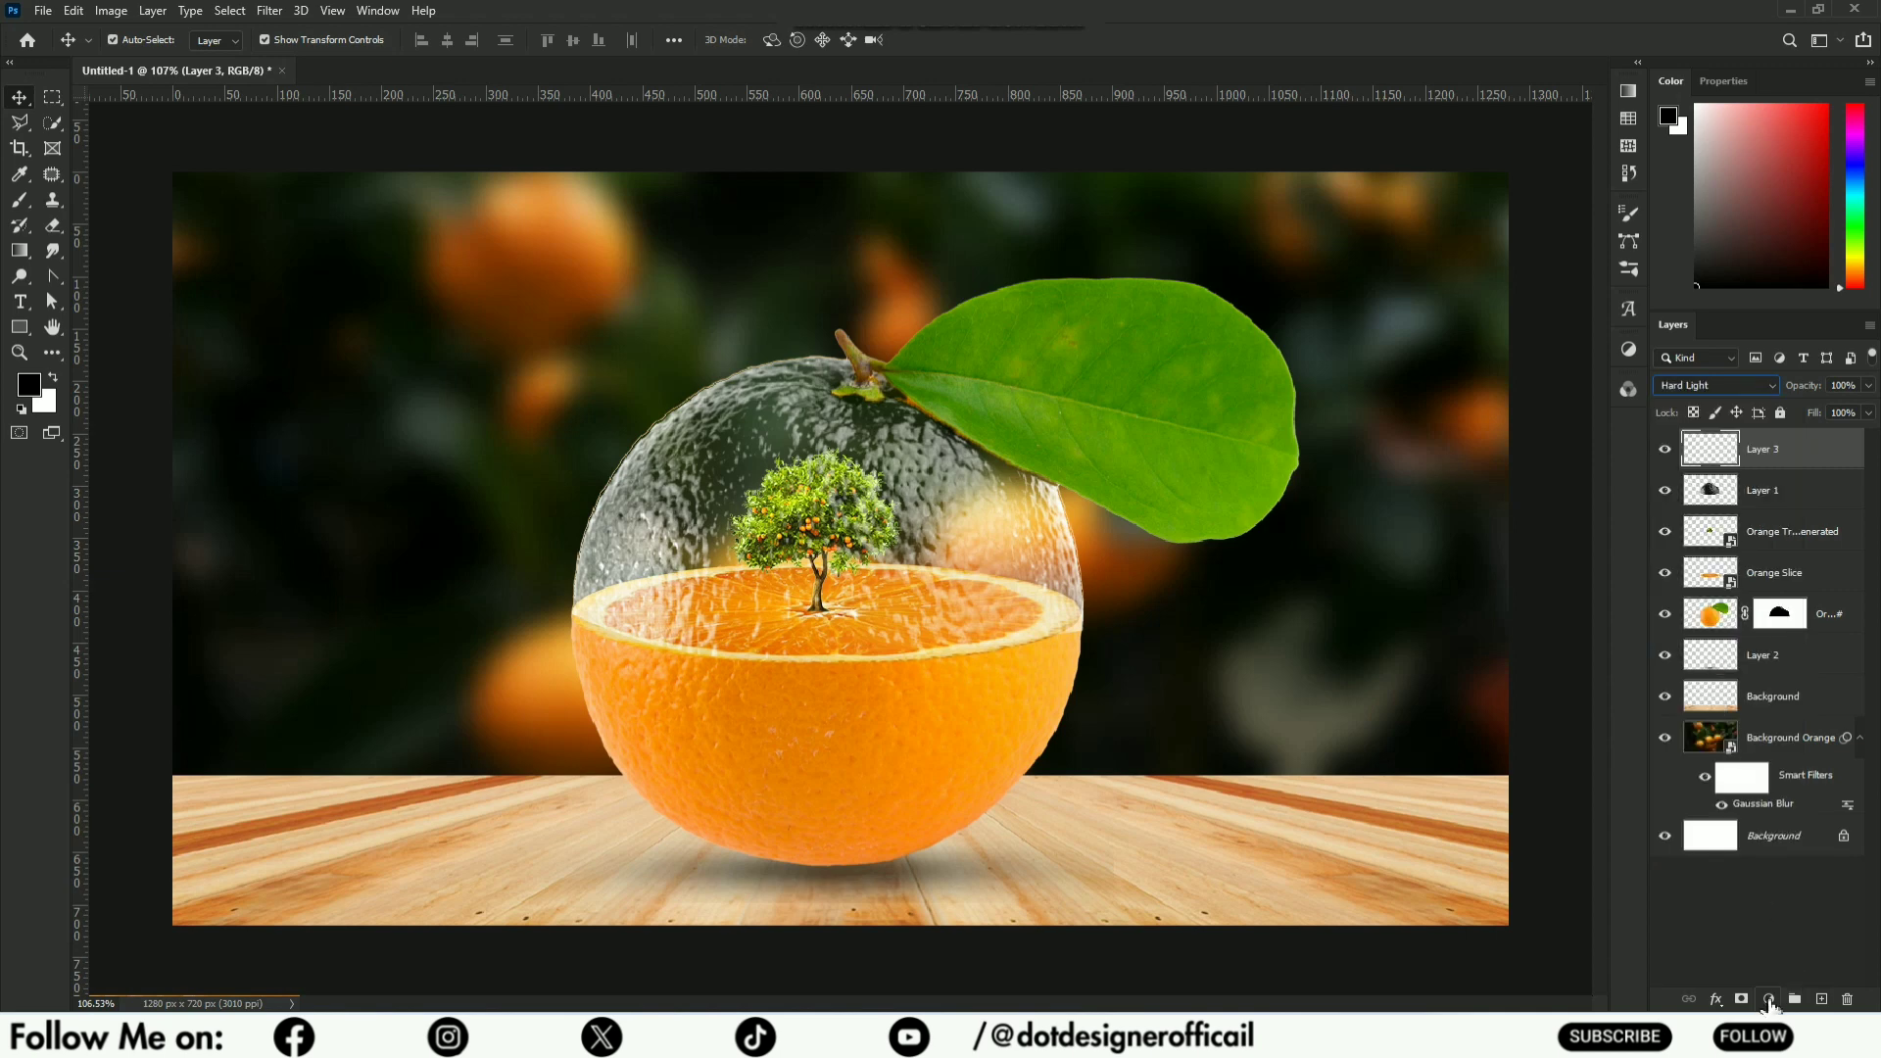
left_click(1769, 998)
left_click(1749, 686)
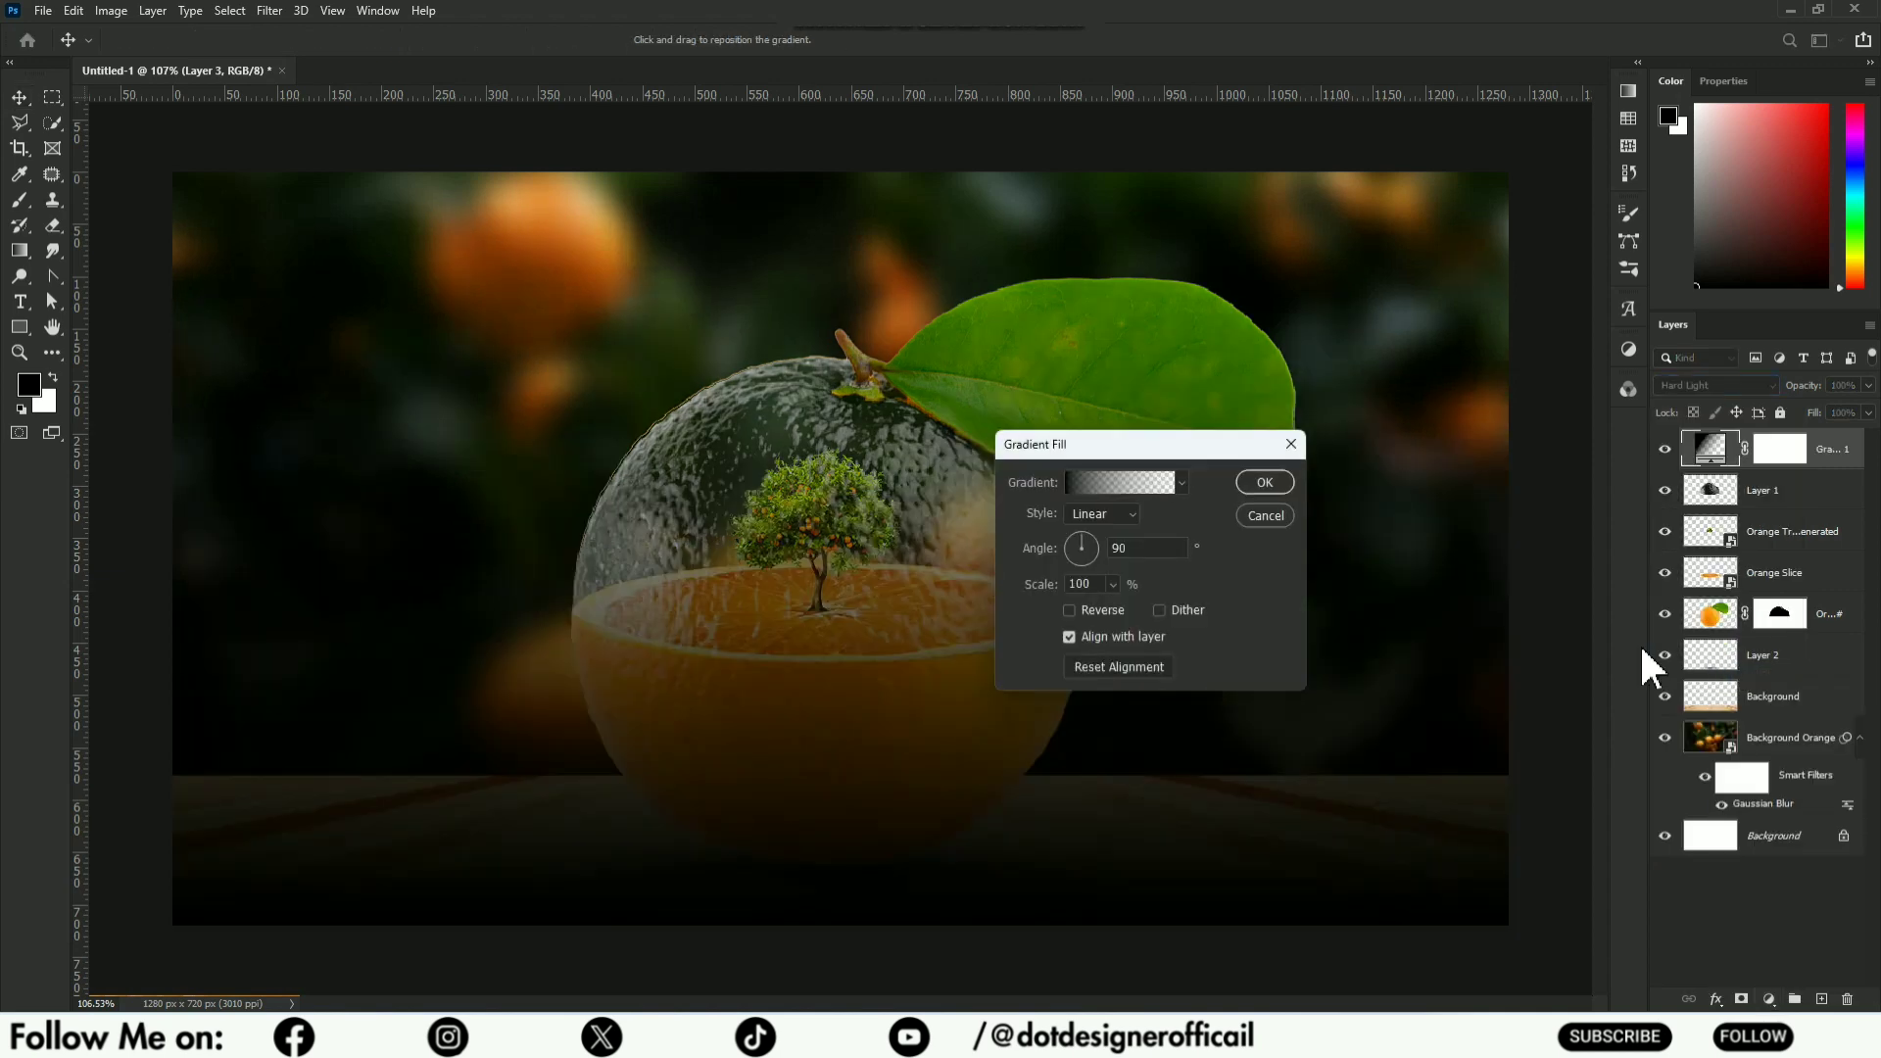
- Set the gradient's left colour stop to near-white fff4f4
left_click(1098, 488)
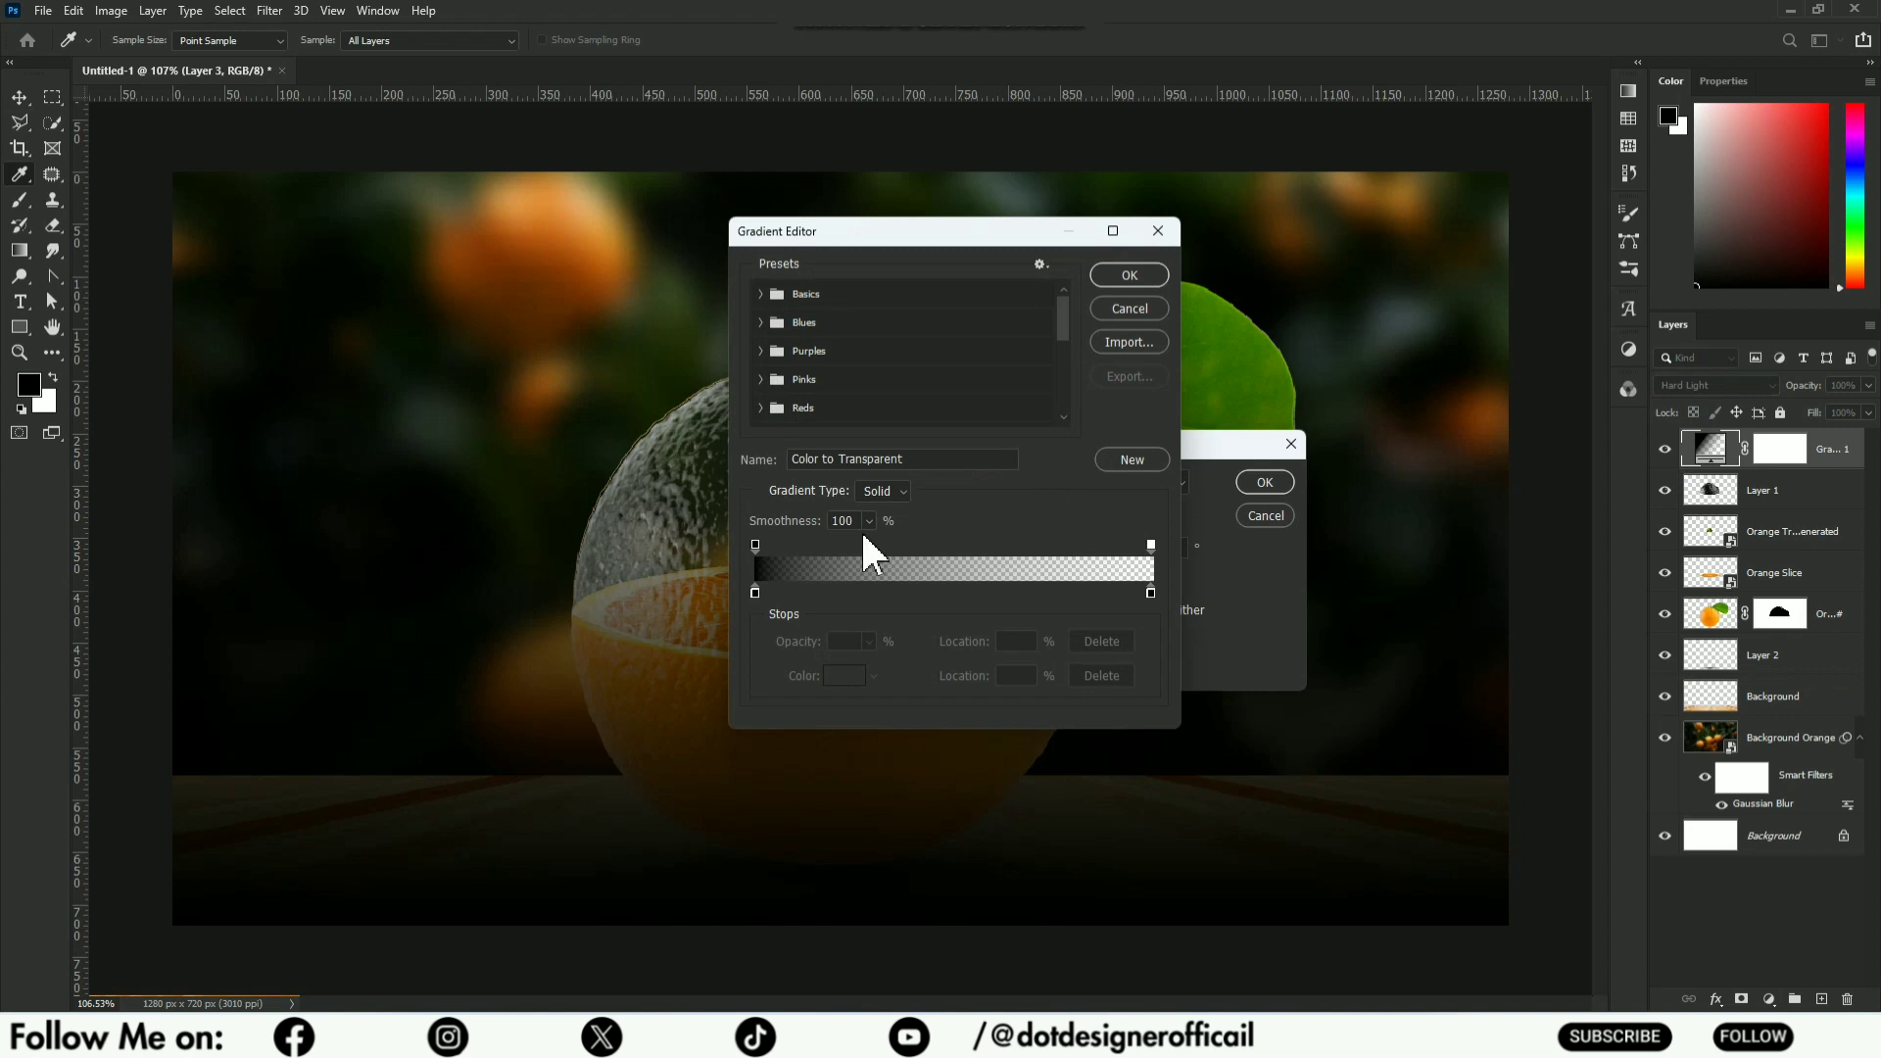
left_click(754, 592)
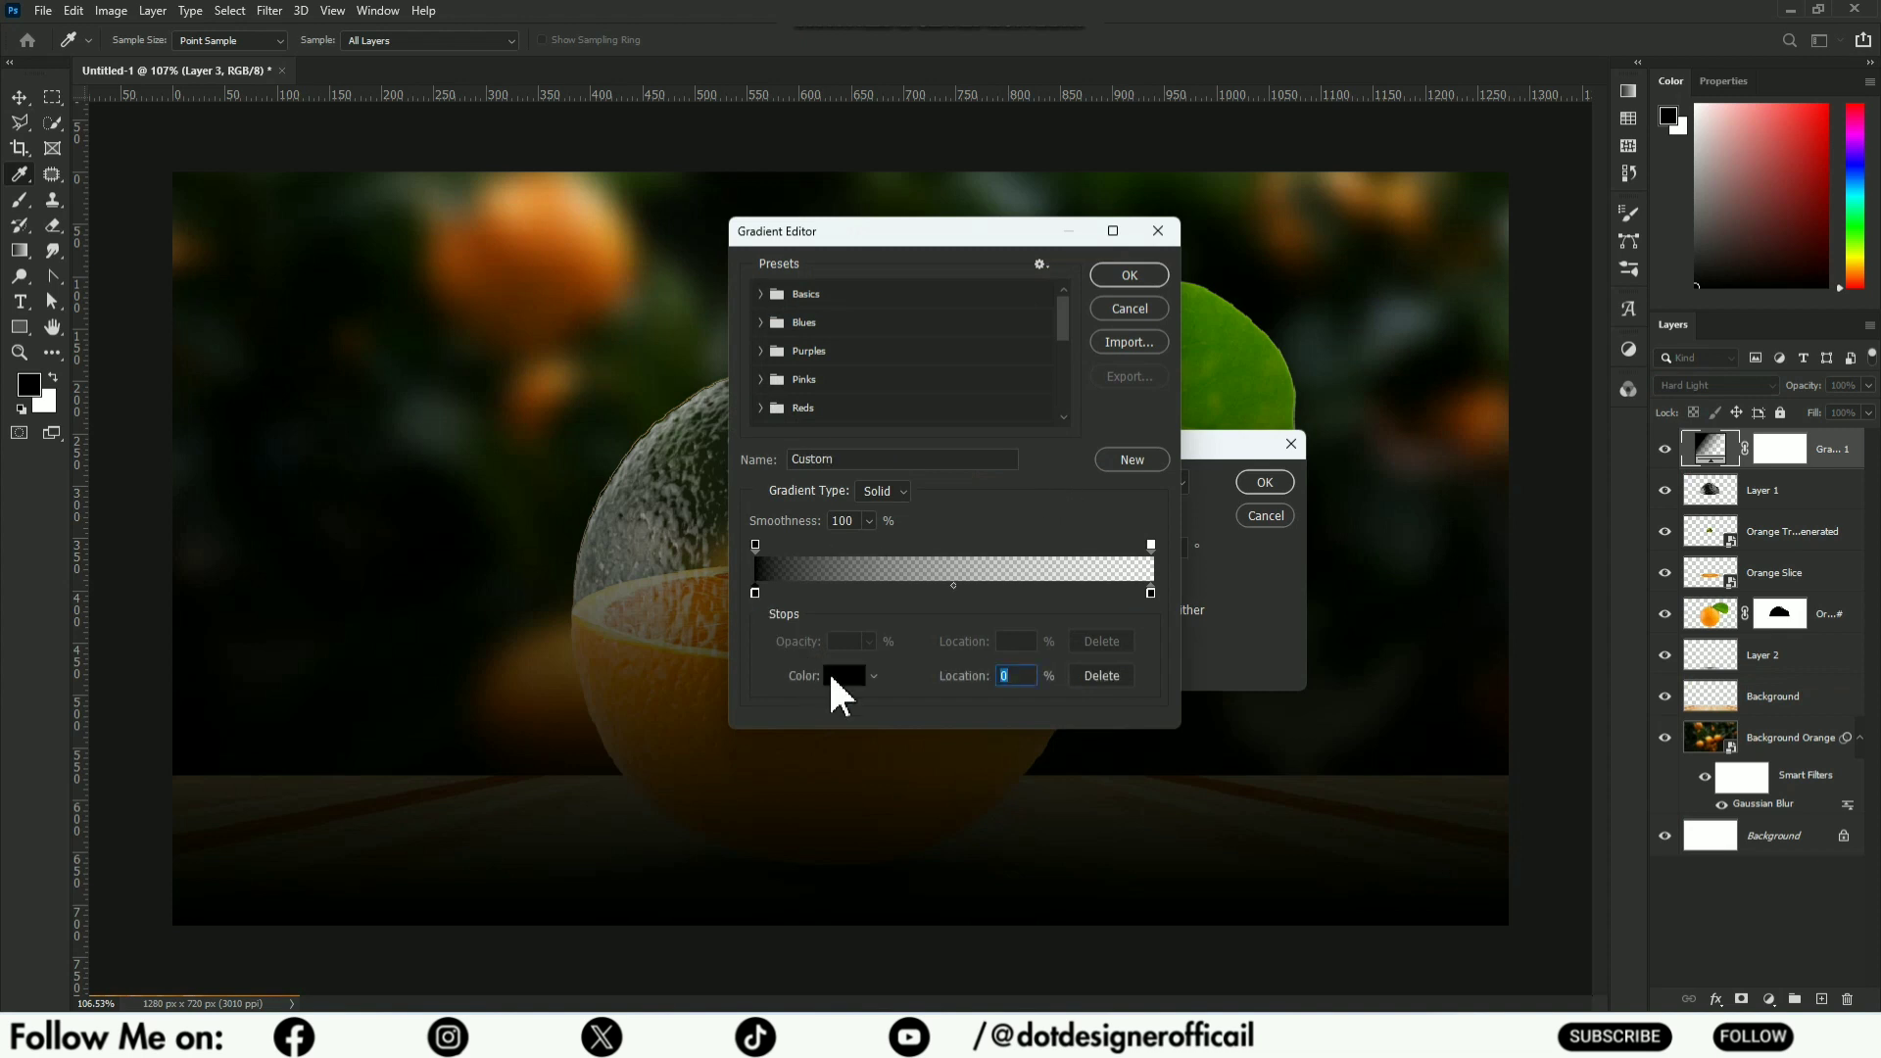
left_click(830, 677)
left_click(813, 237)
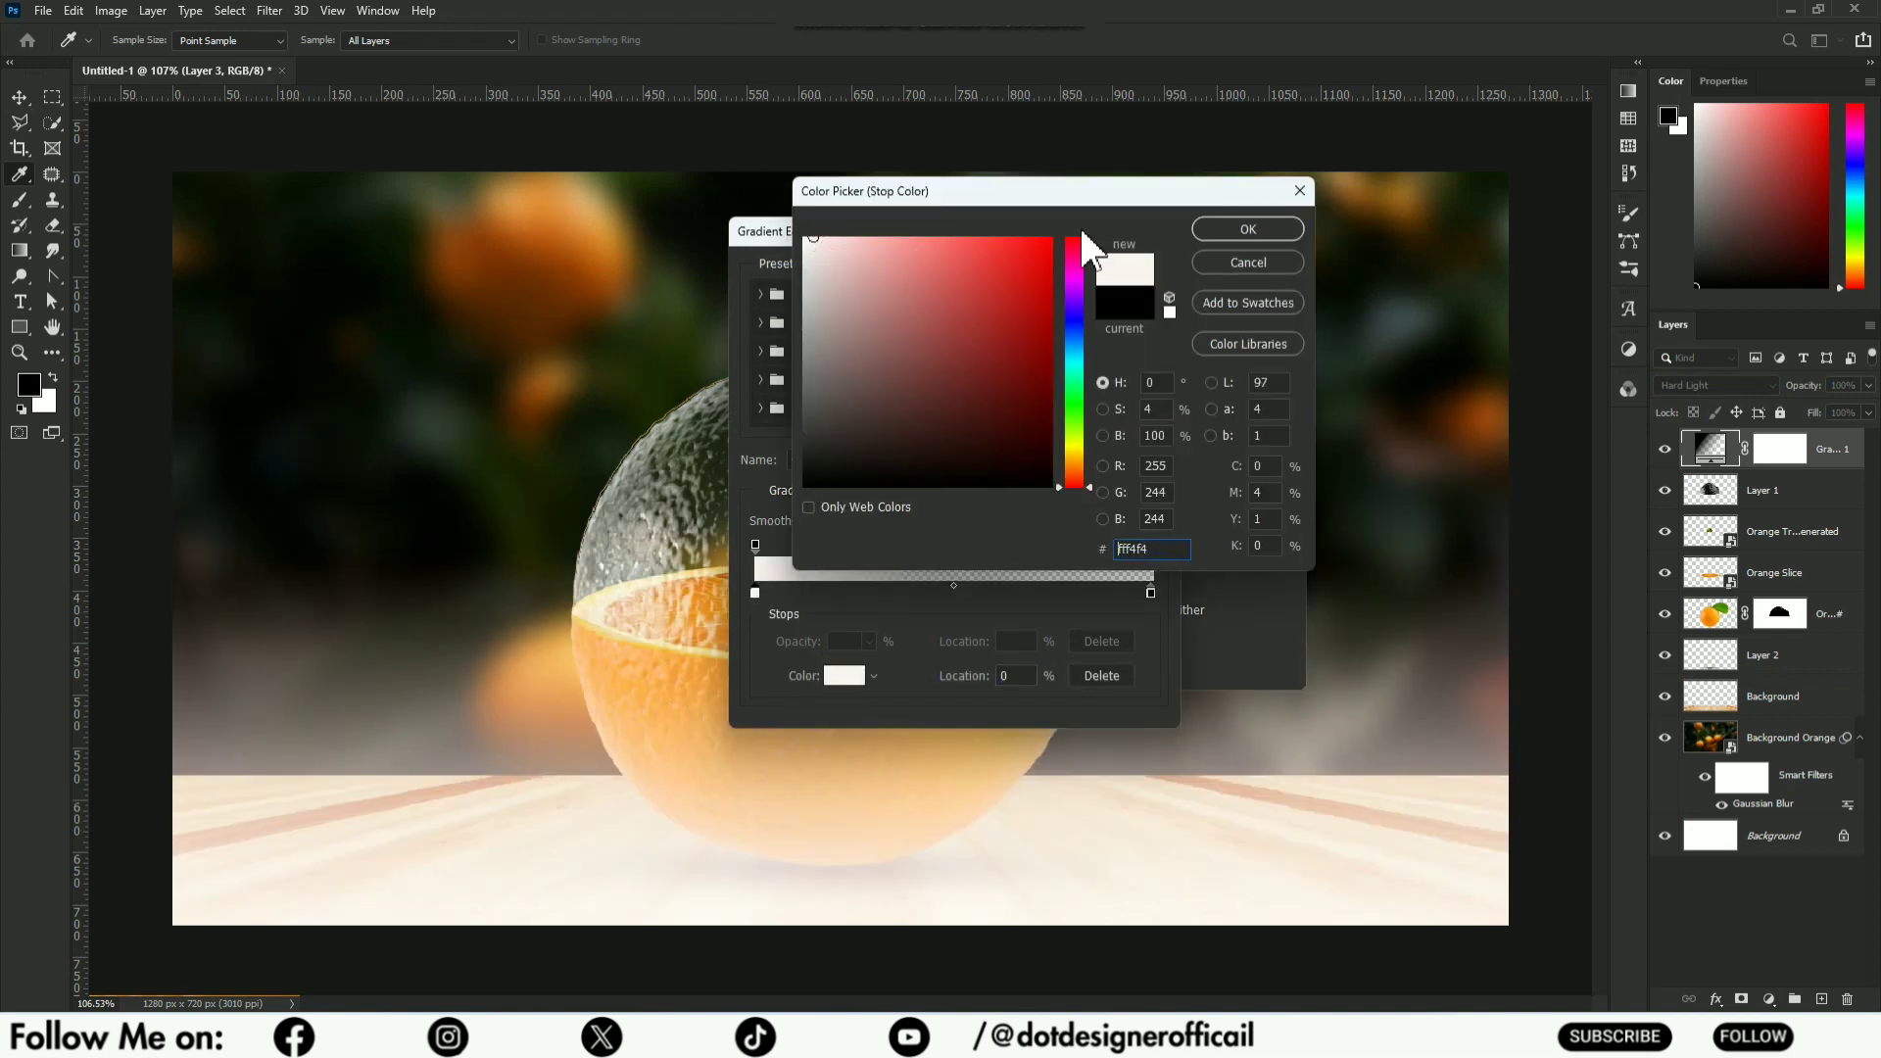
left_click(1240, 235)
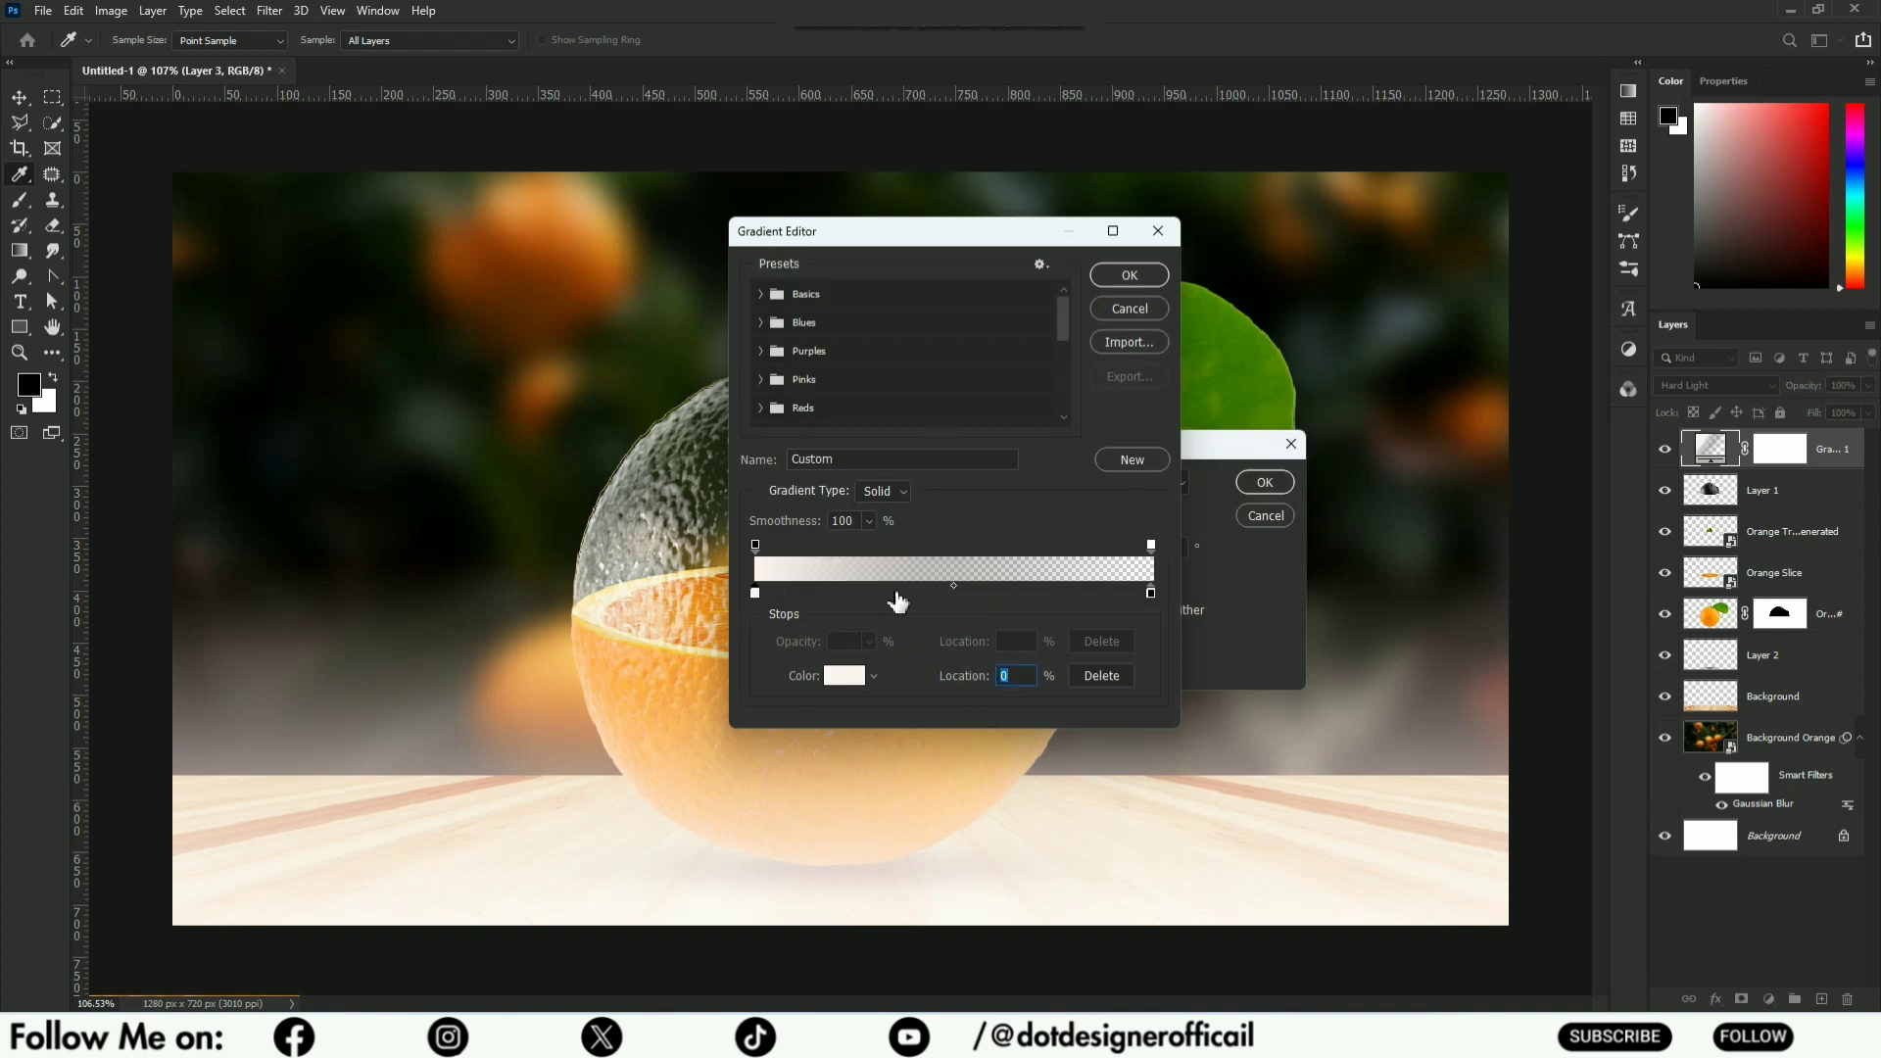
- Add a pale yellow fbe8b3 gradient stop at 19%
left_click(831, 593)
double_click(832, 593)
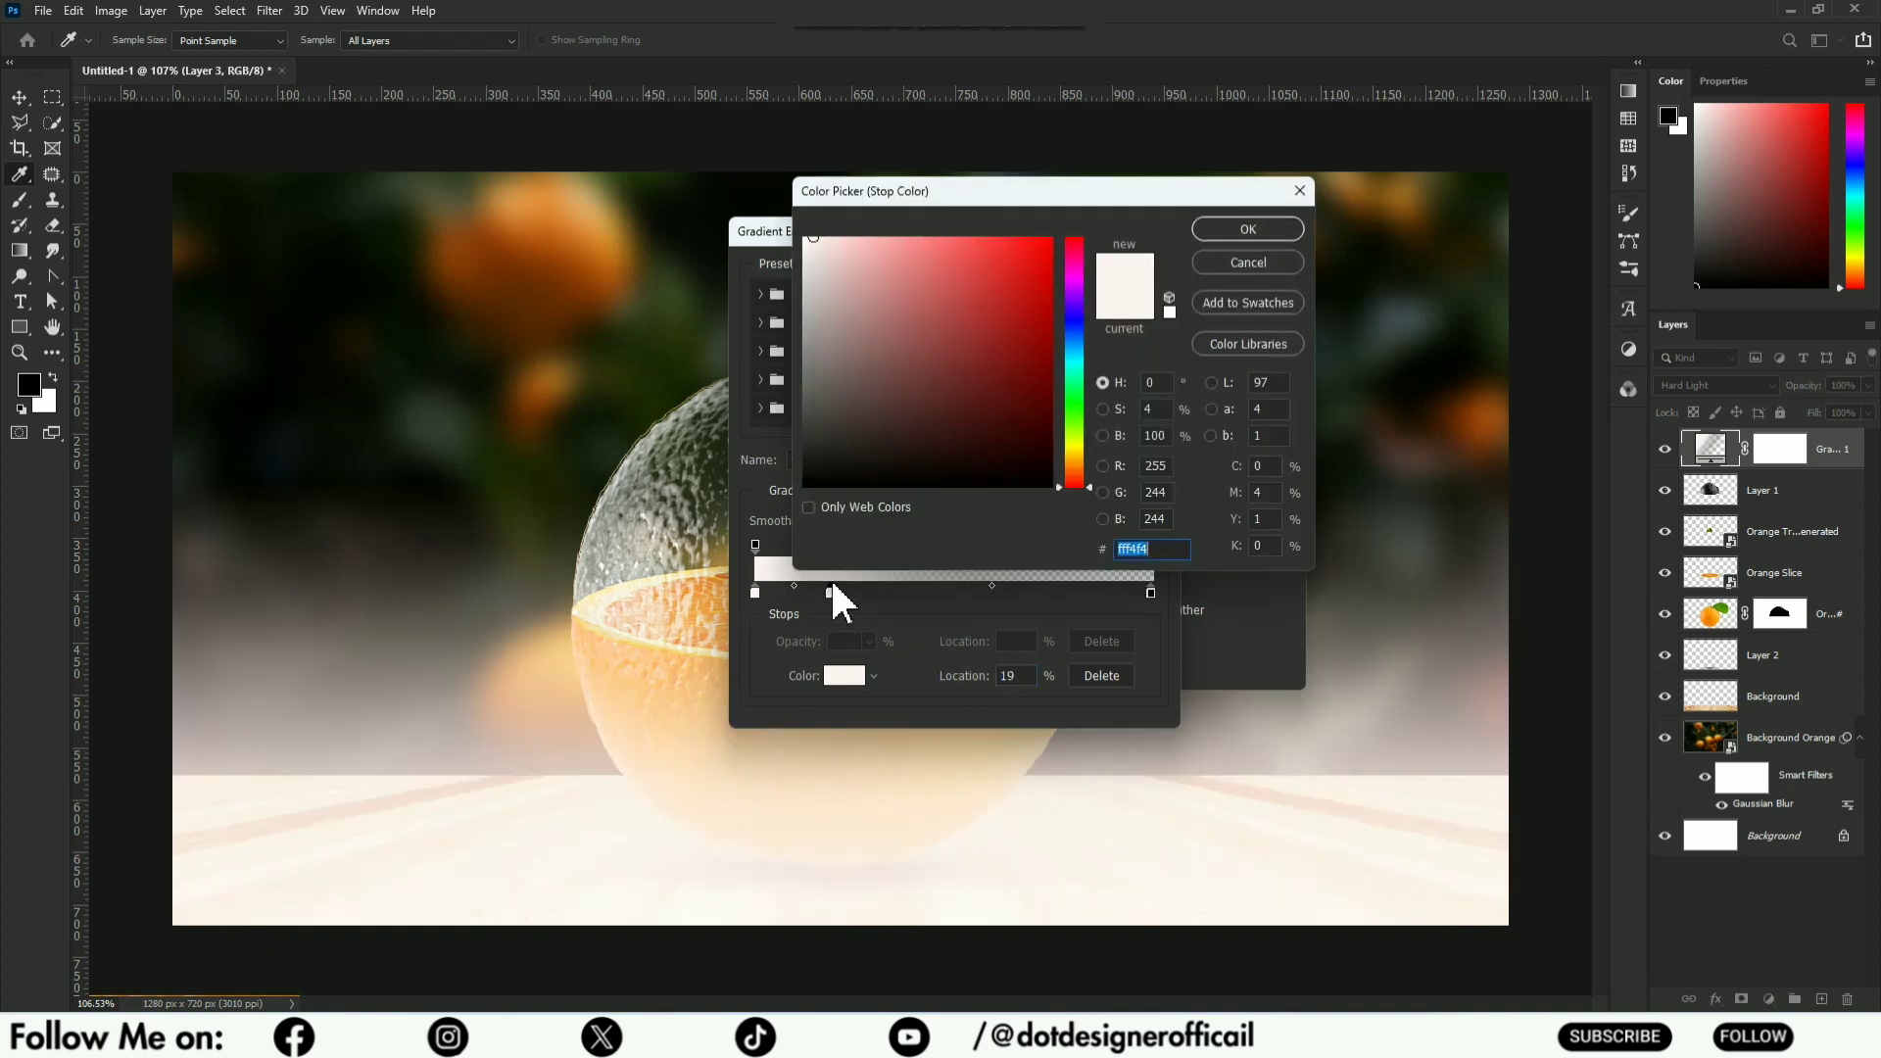
left_click(1079, 459)
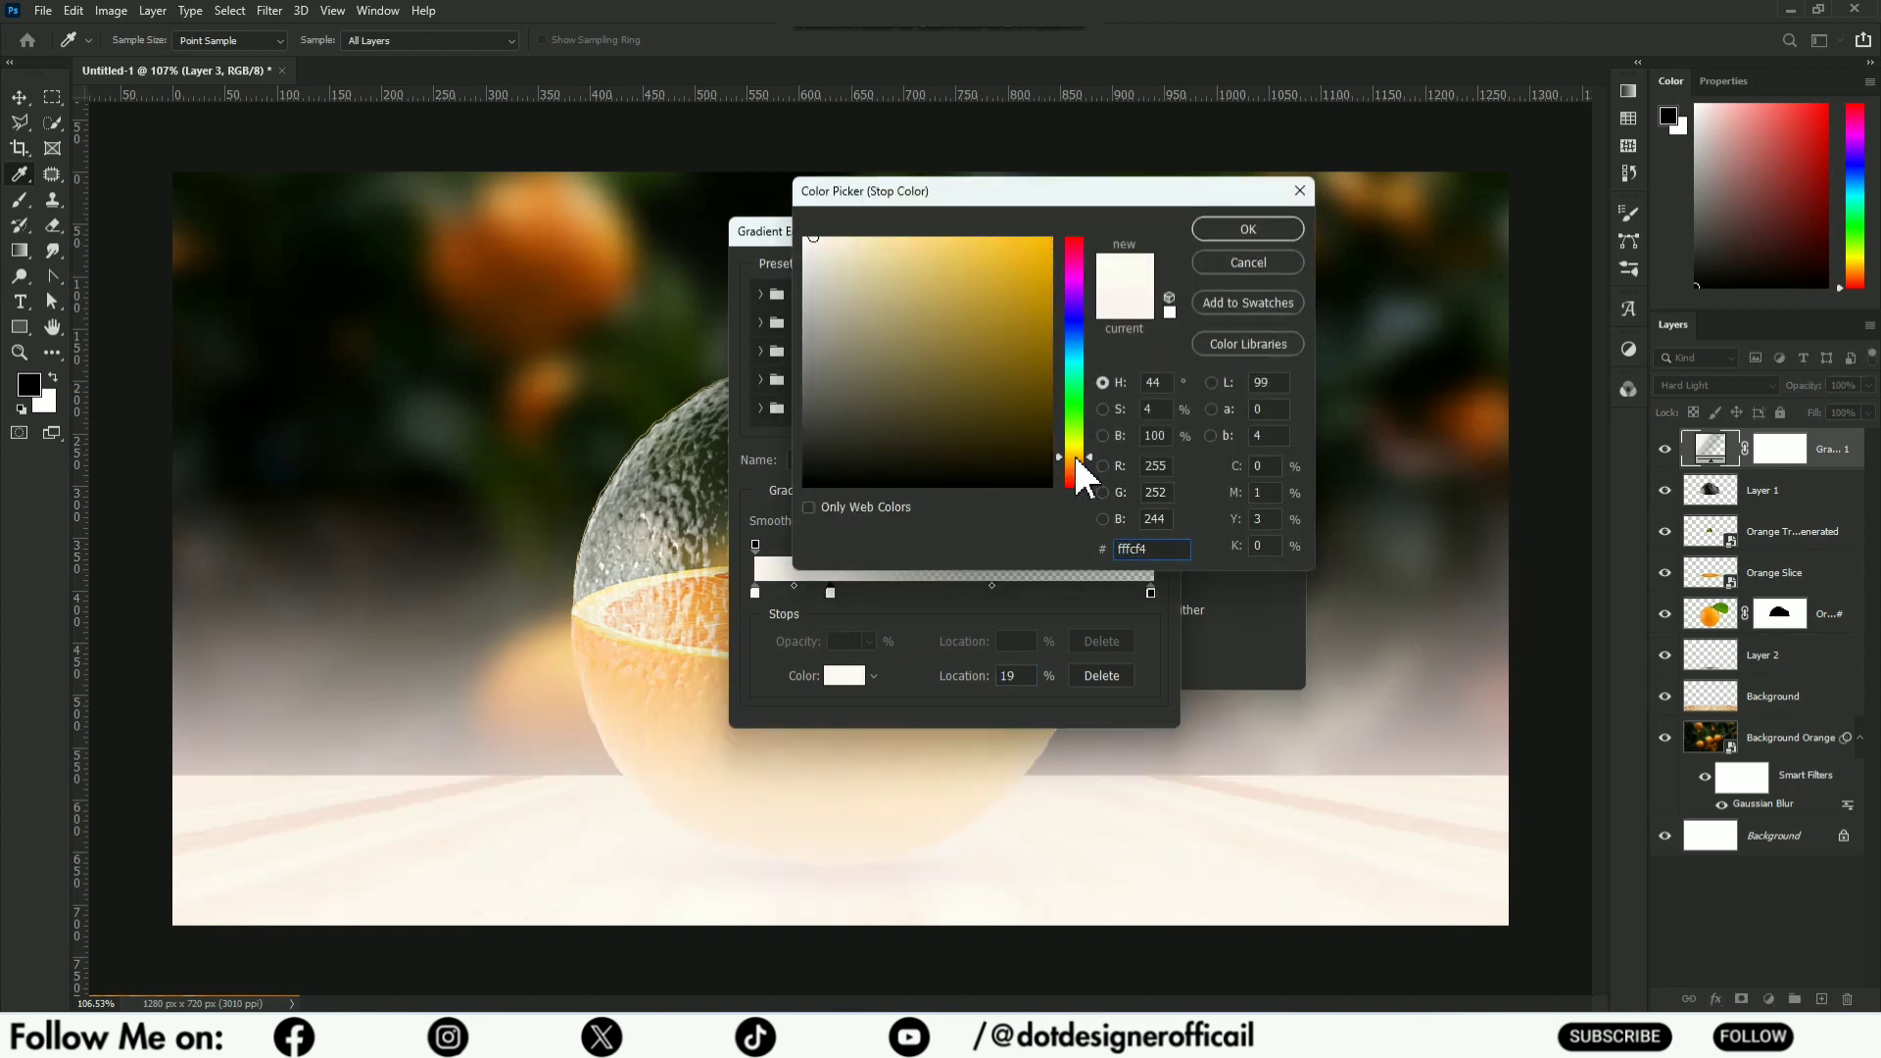
left_click(877, 243)
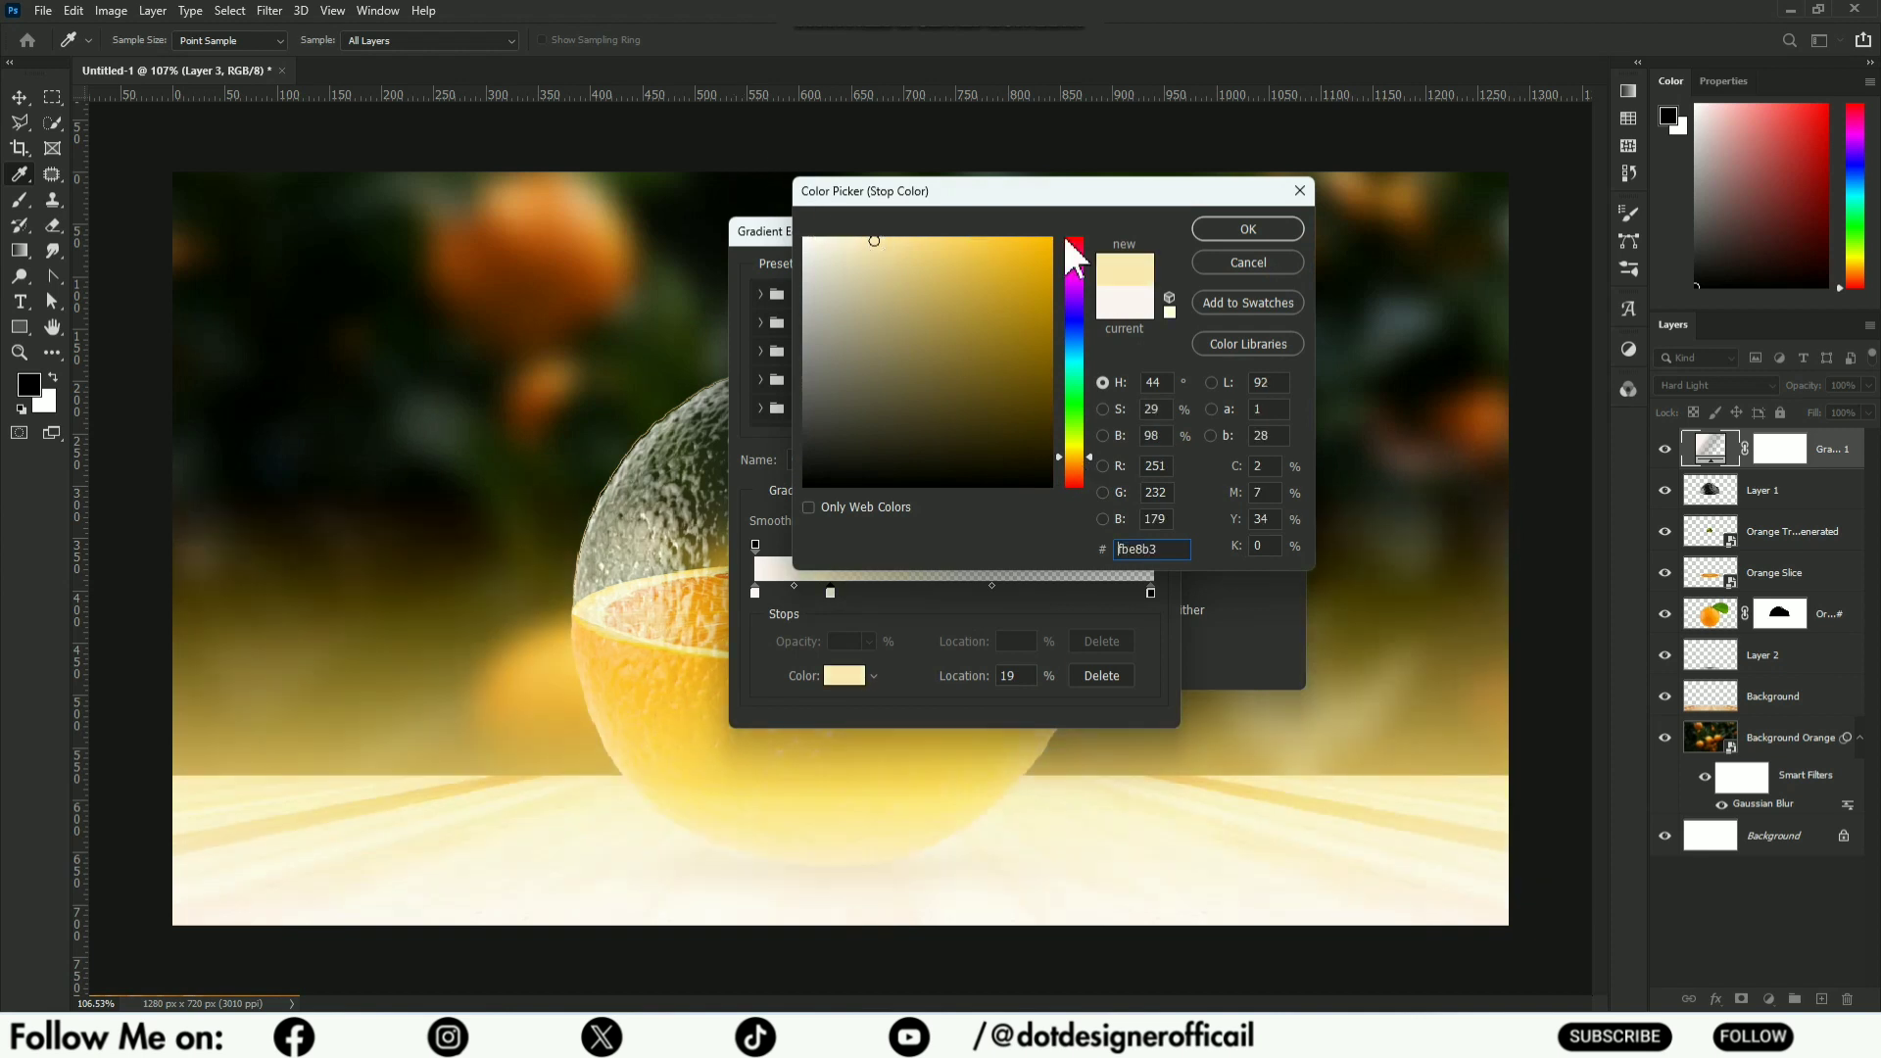
left_click(1248, 230)
- Set the right gradient stop to pure red ff0000 and accept the gradient
left_click(1152, 592)
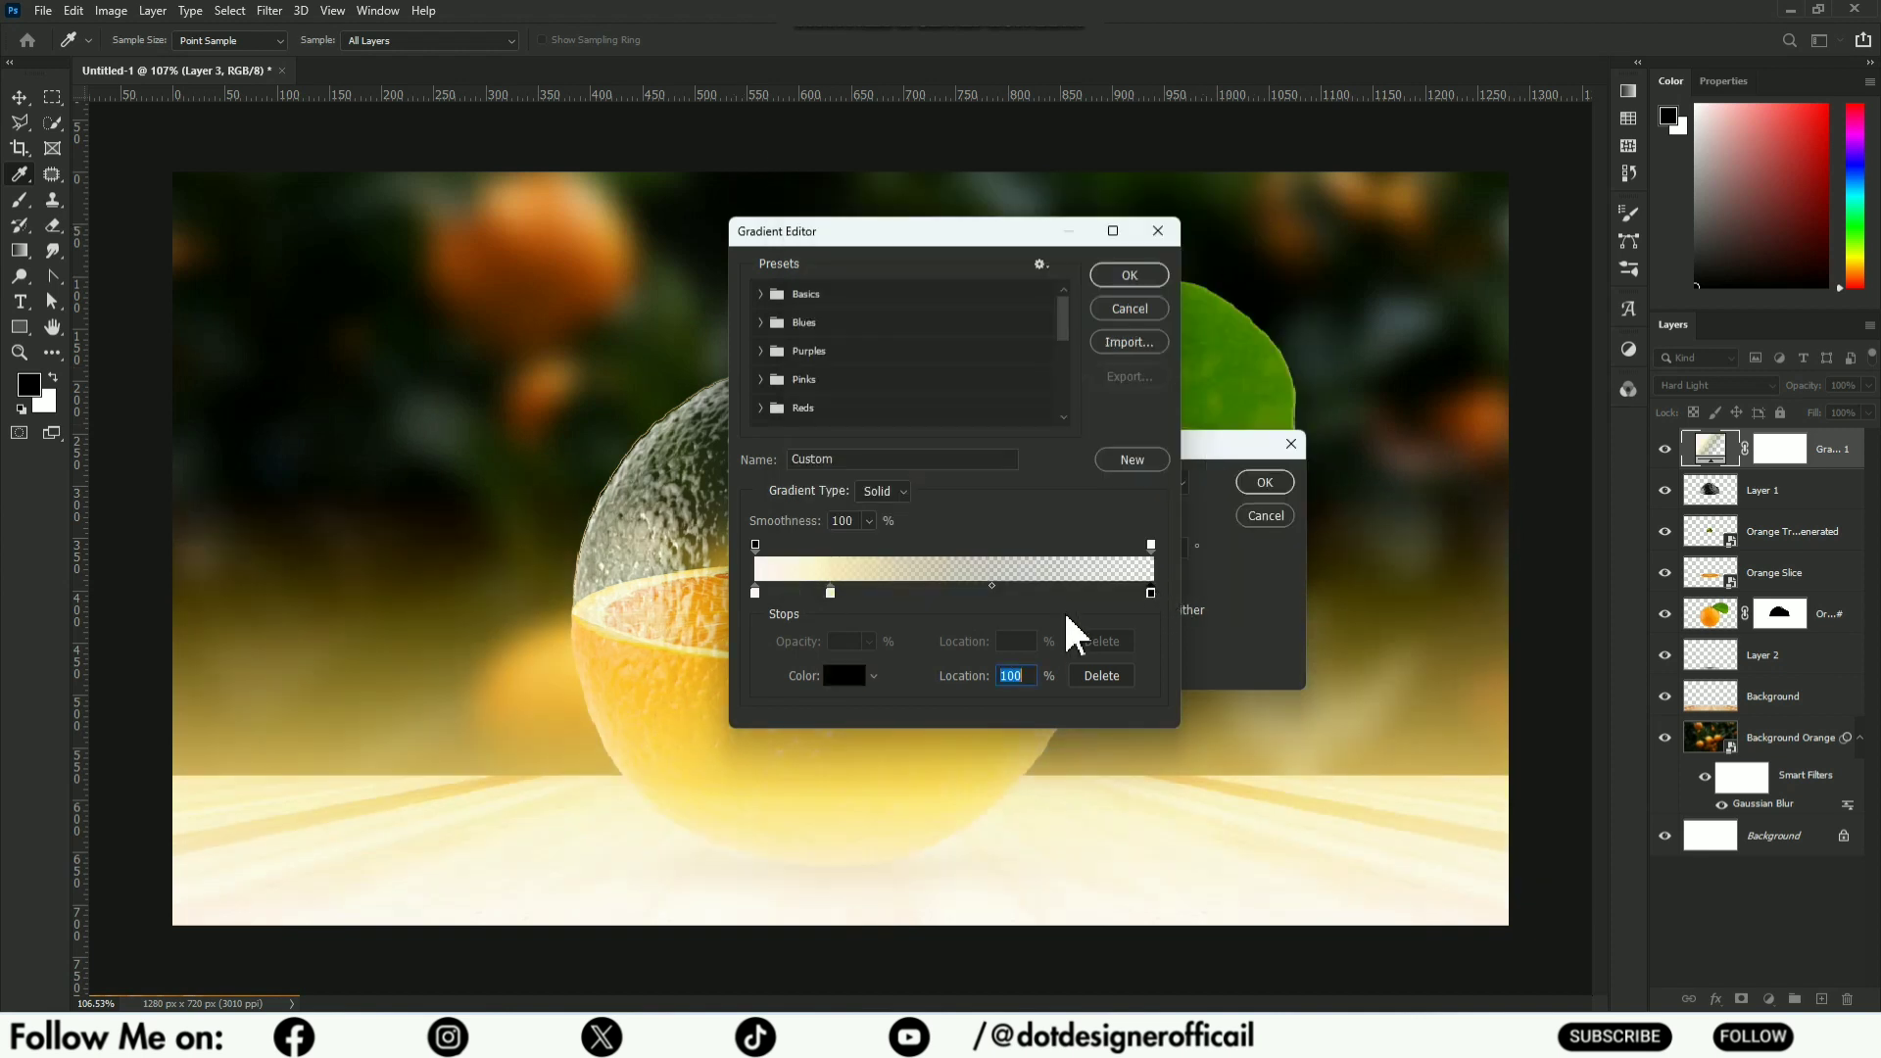
left_click(844, 676)
left_click_drag(1016, 273, 1061, 223)
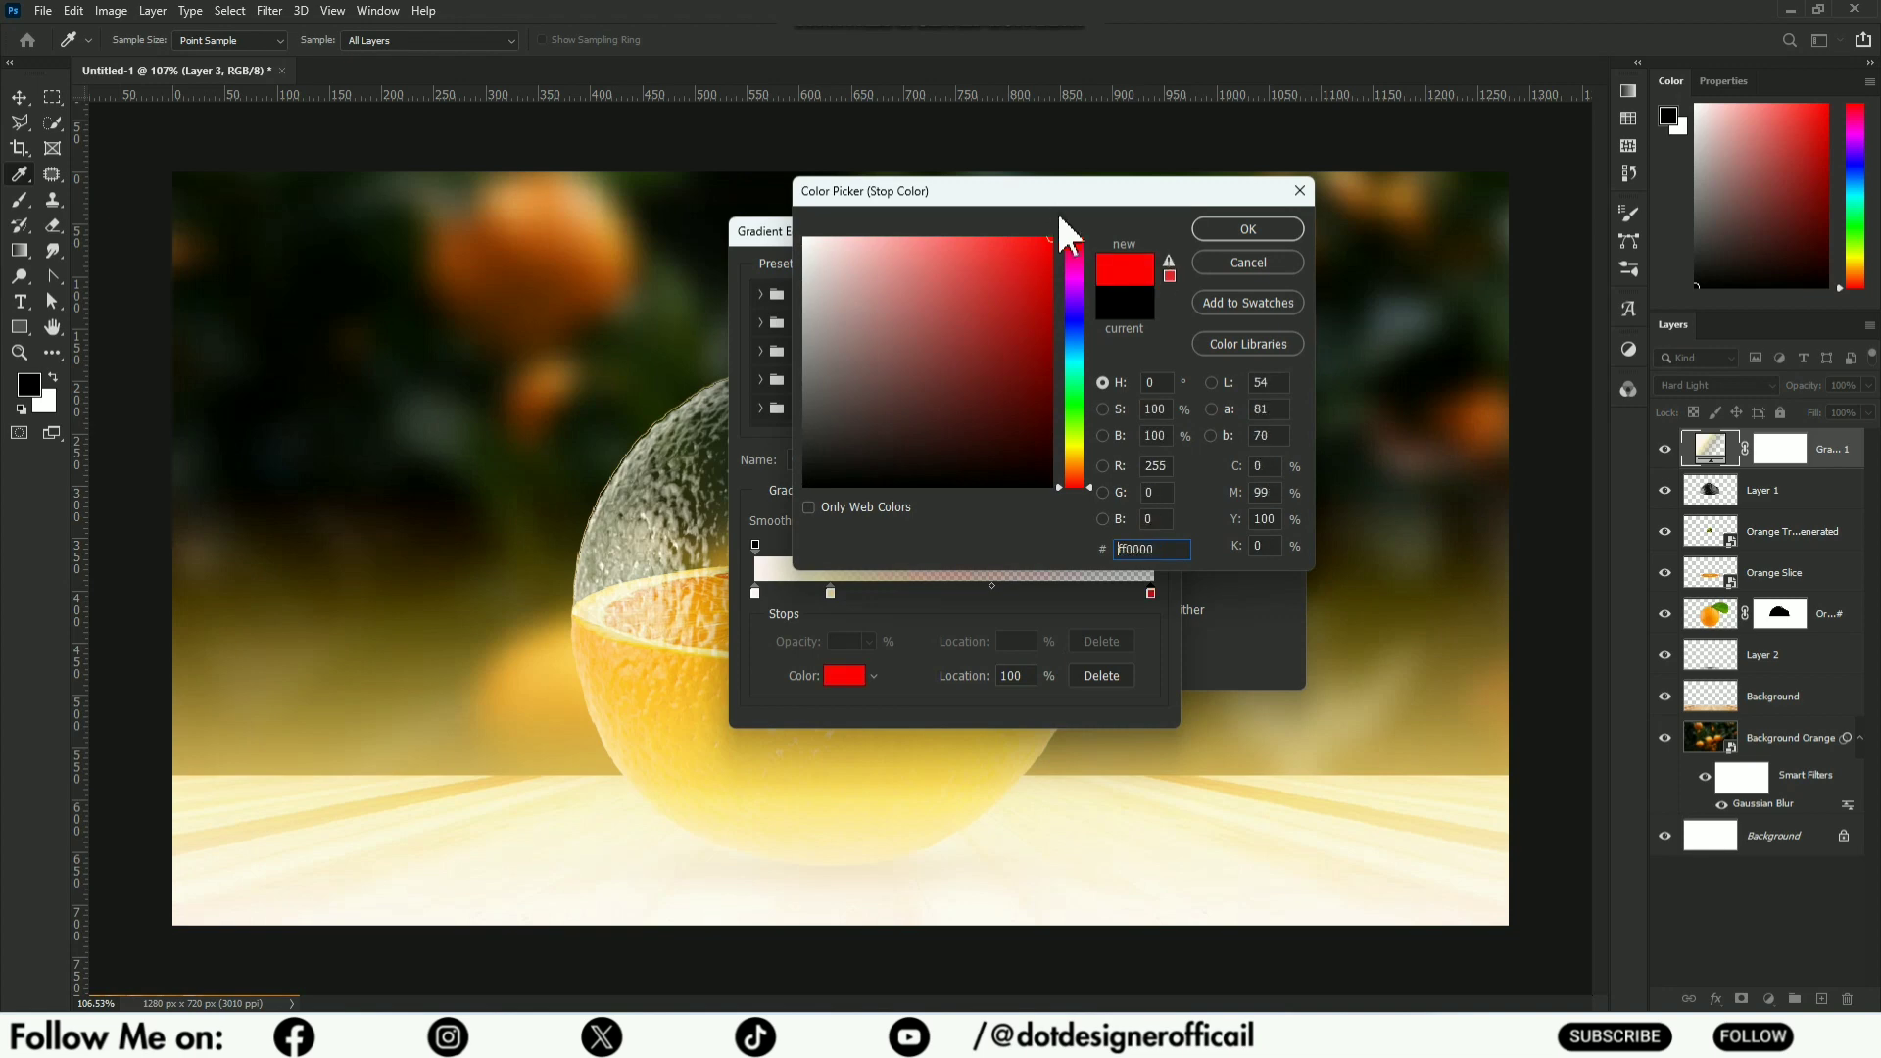
left_click(1247, 229)
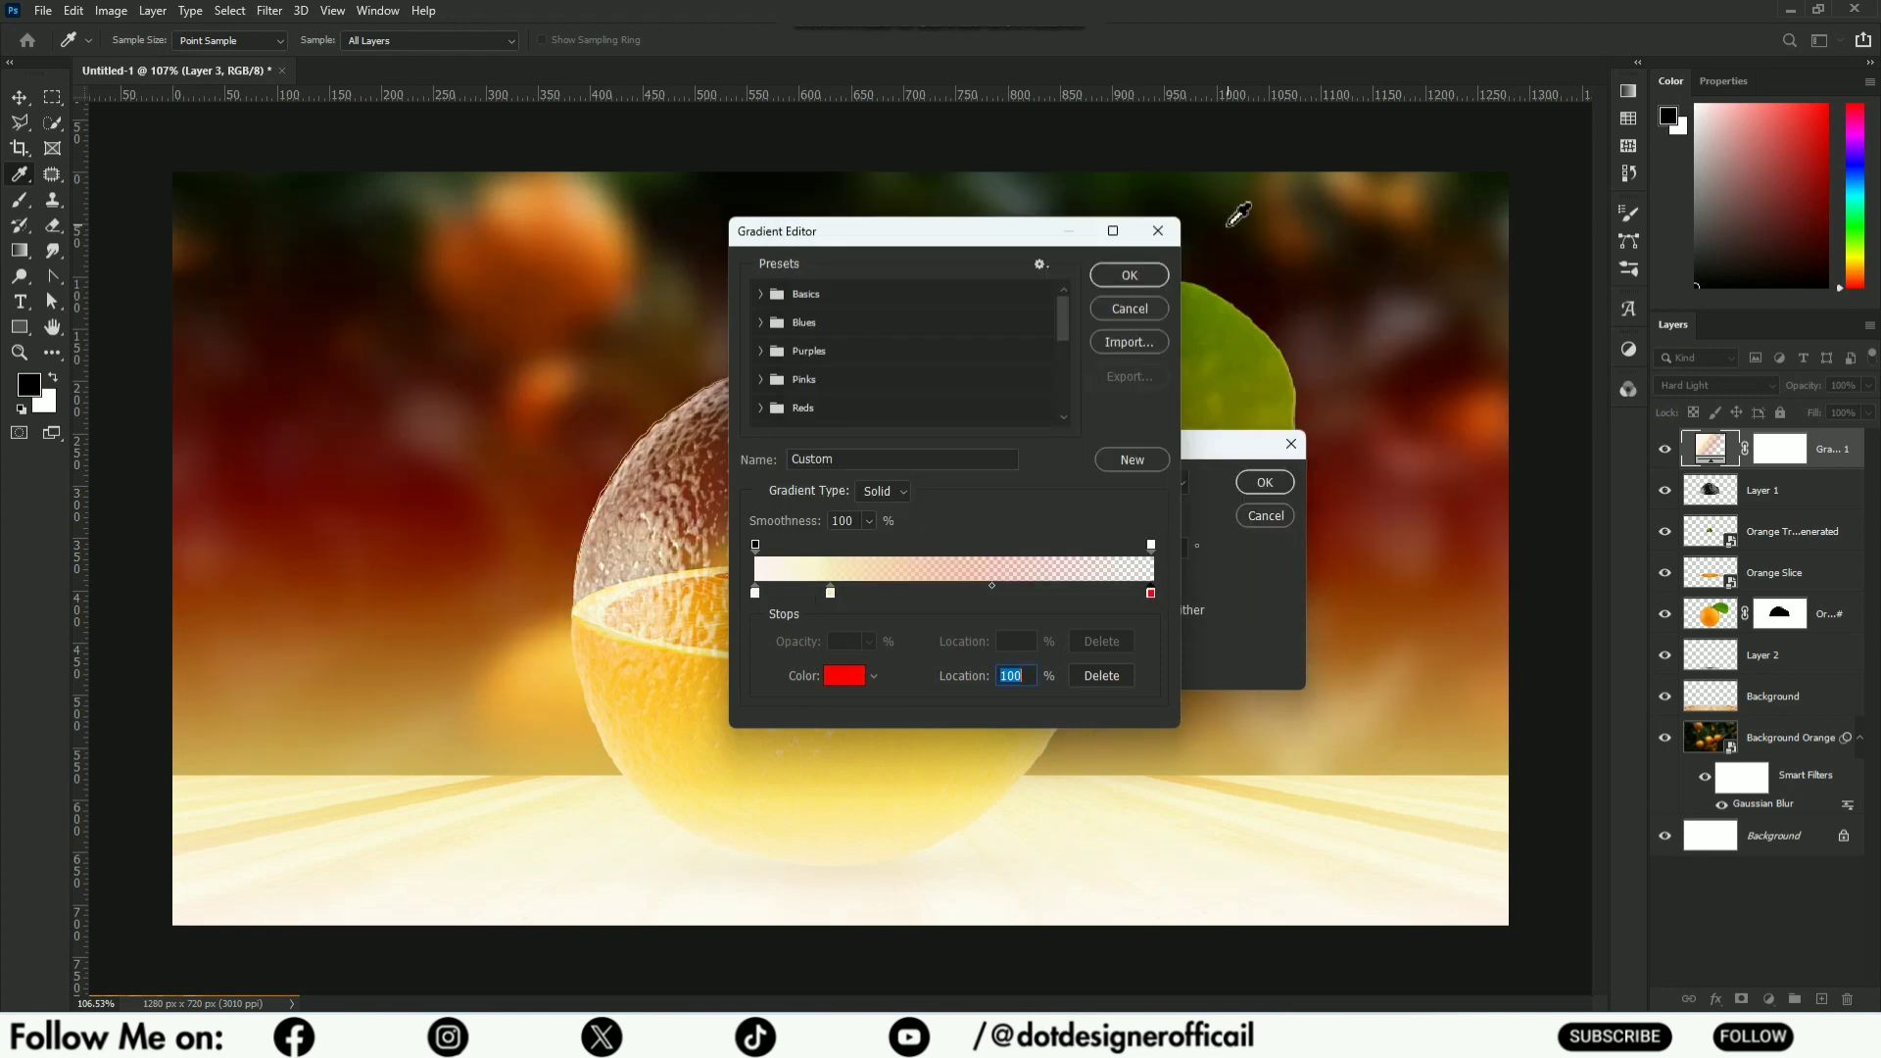
left_click(1133, 278)
left_click(1105, 516)
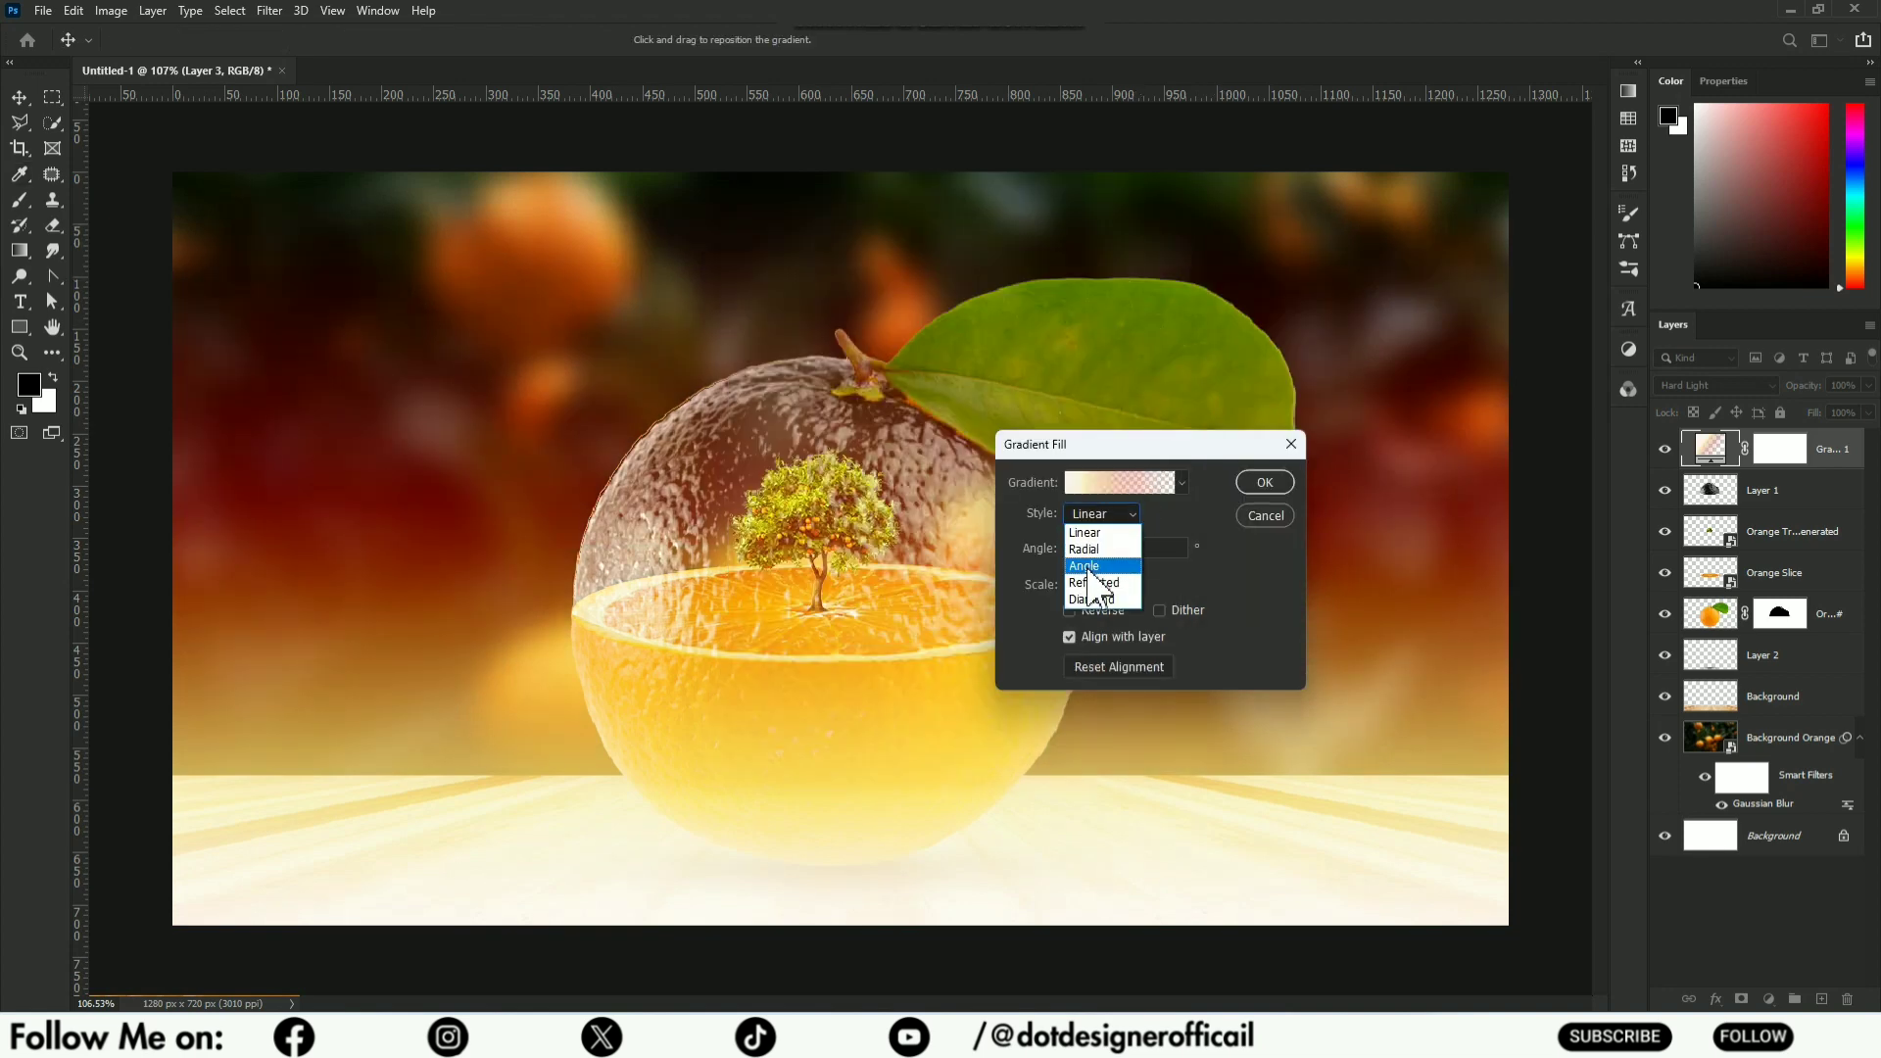
- Make the gradient fill Radial at 72% scale, centred left over the orange
left_click(1085, 561)
left_click(1102, 513)
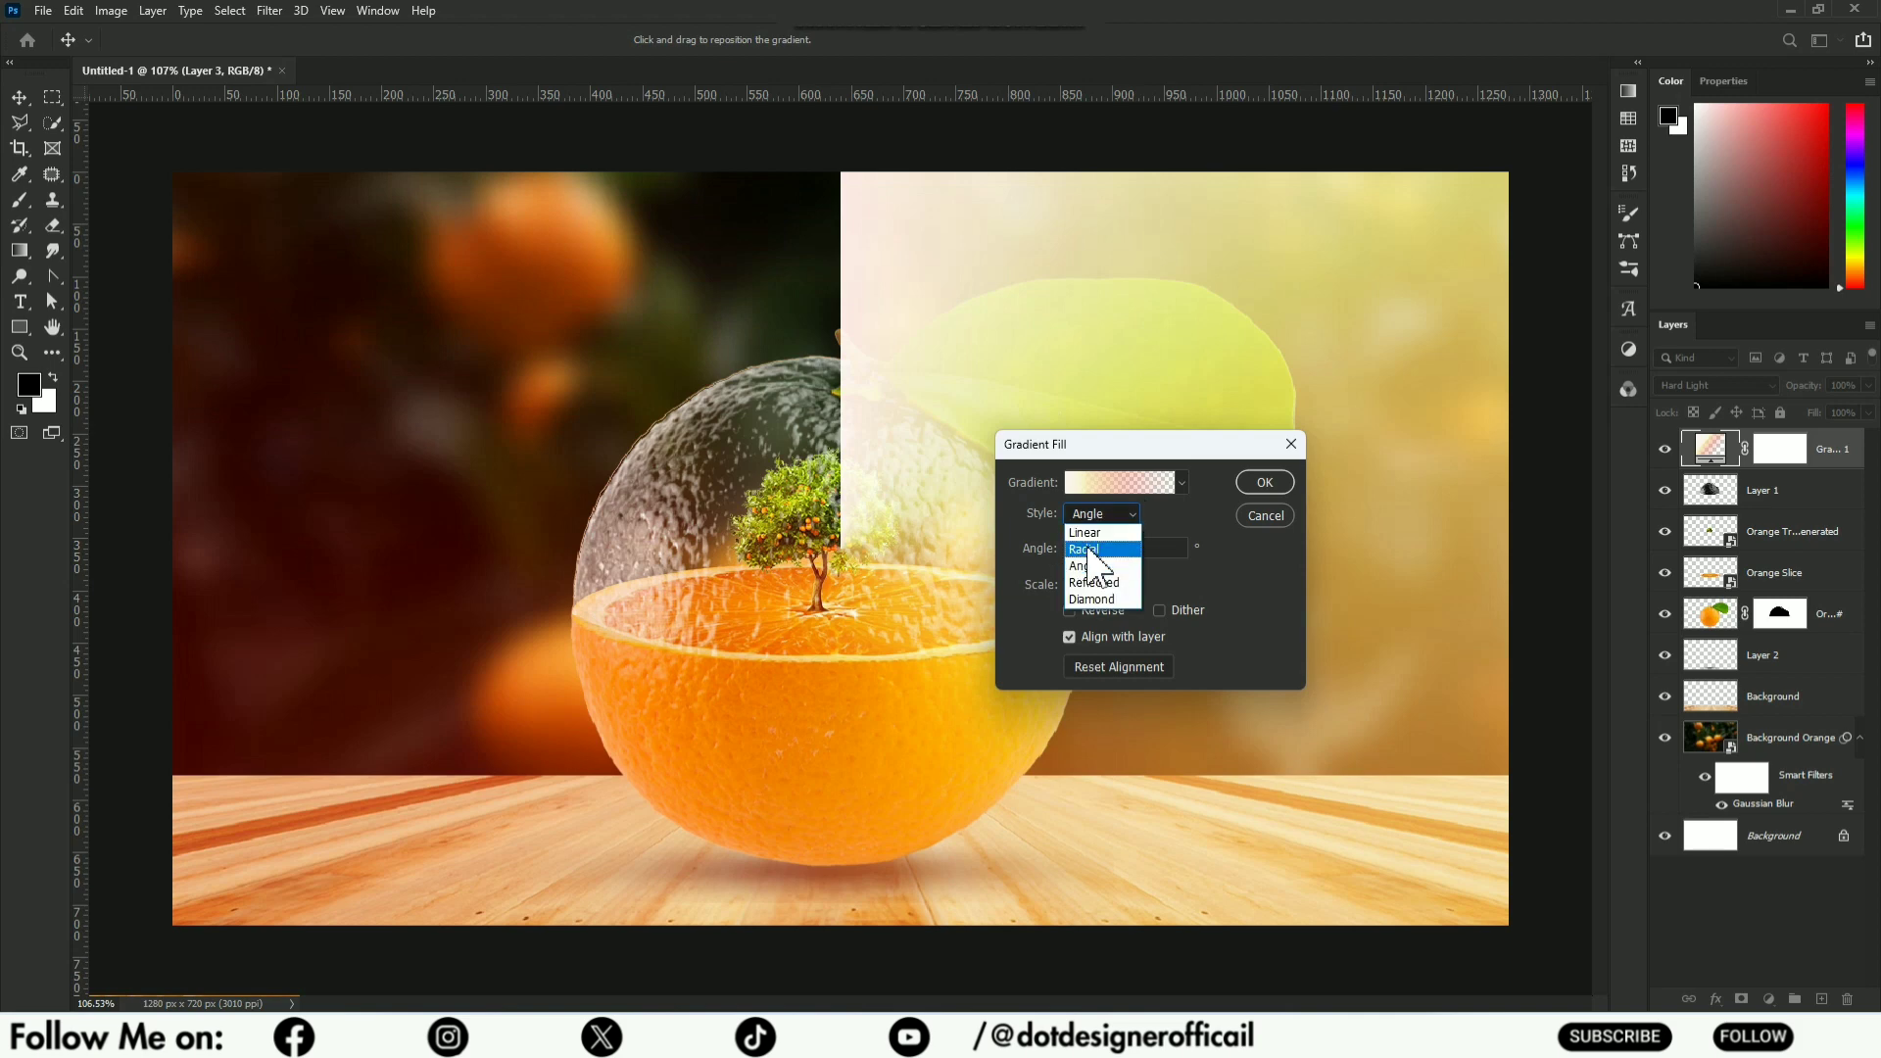
left_click(1085, 544)
left_click_drag(755, 571, 652, 578)
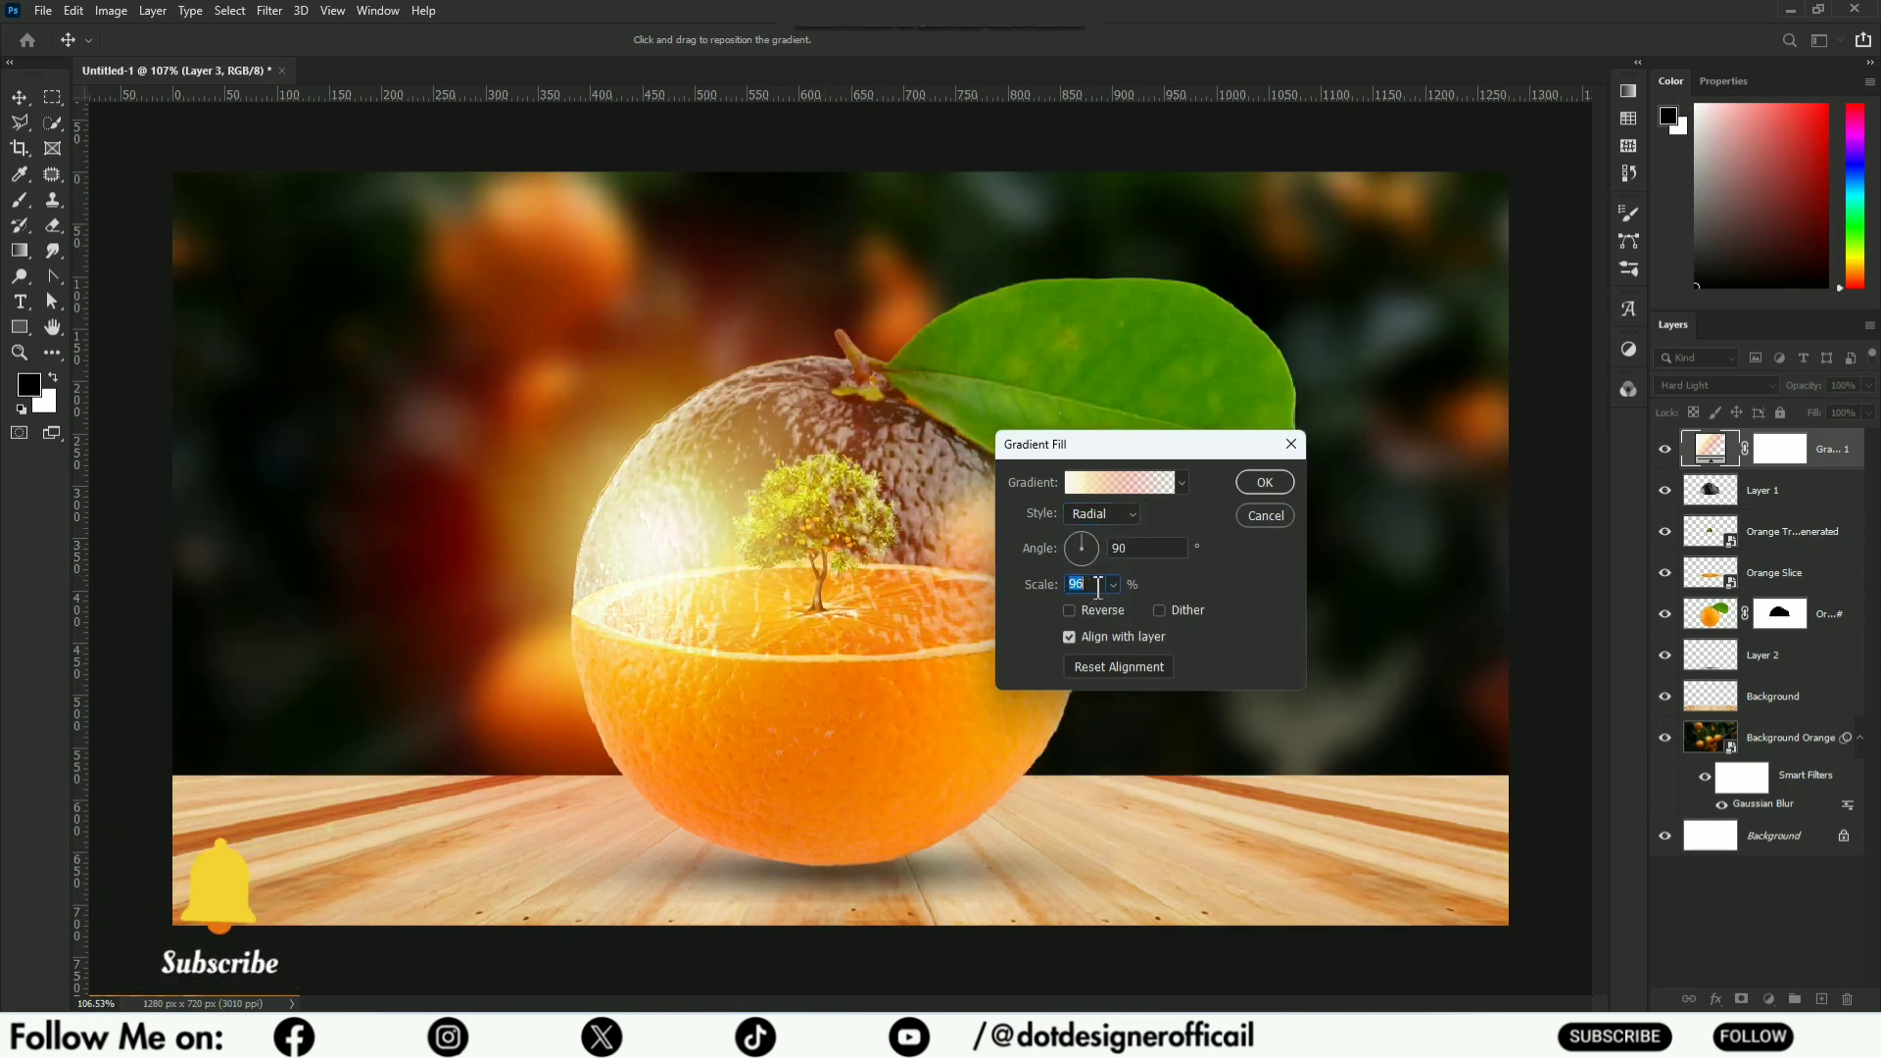
scroll(1093, 586, "down", 15)
scroll(1098, 587, "down", 9)
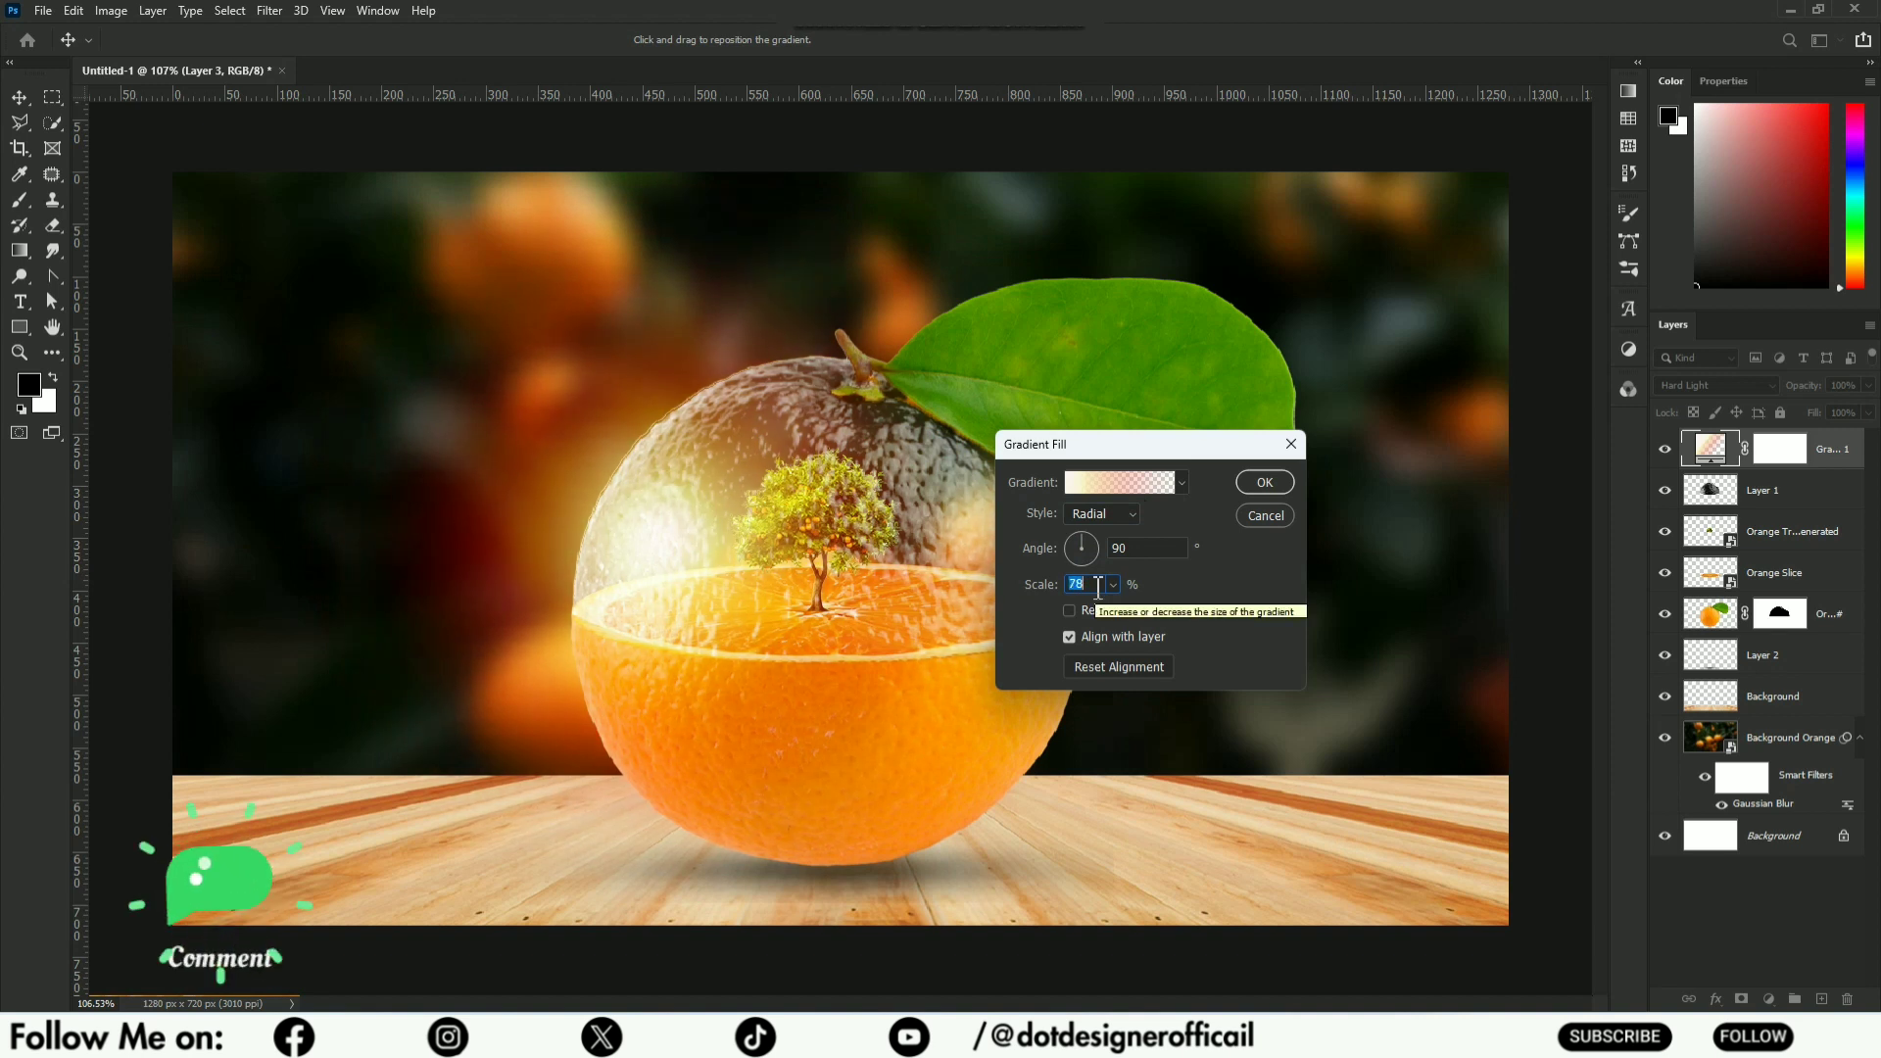
left_click_drag(673, 576, 665, 558)
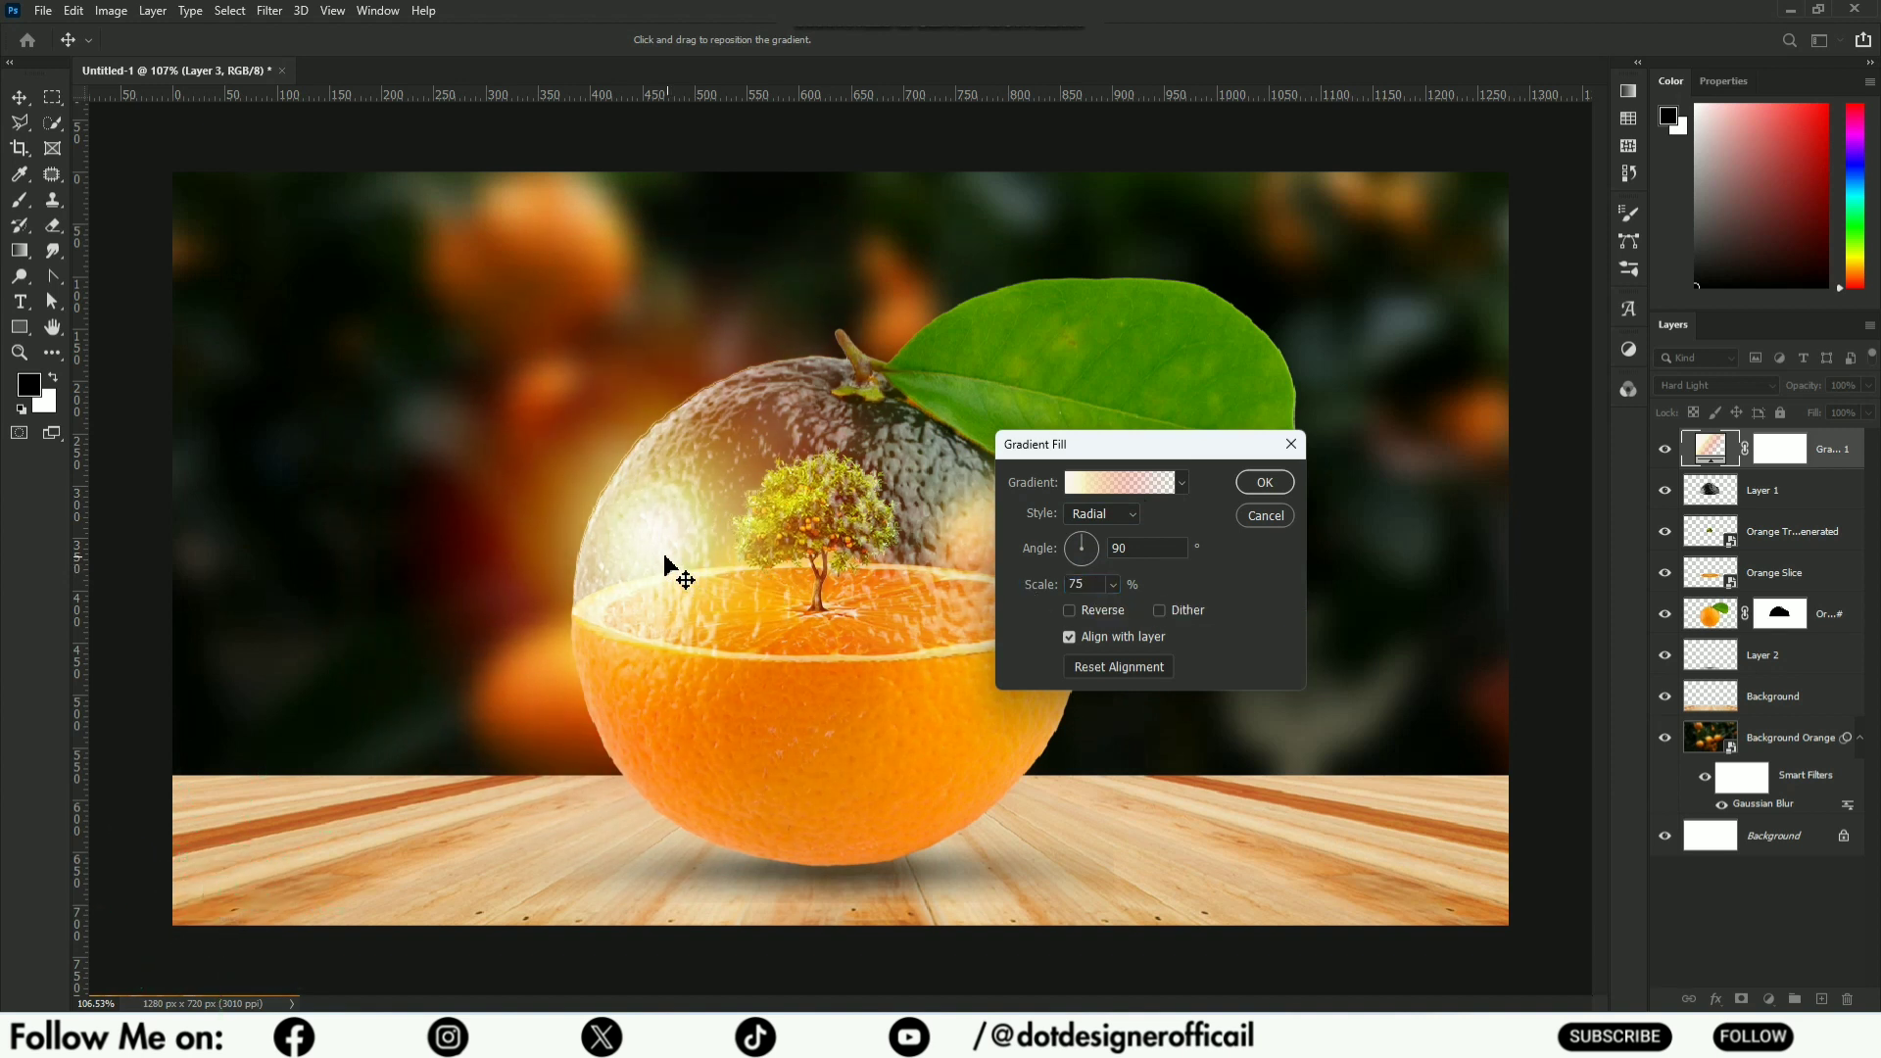
scroll(1078, 586, "down", 3)
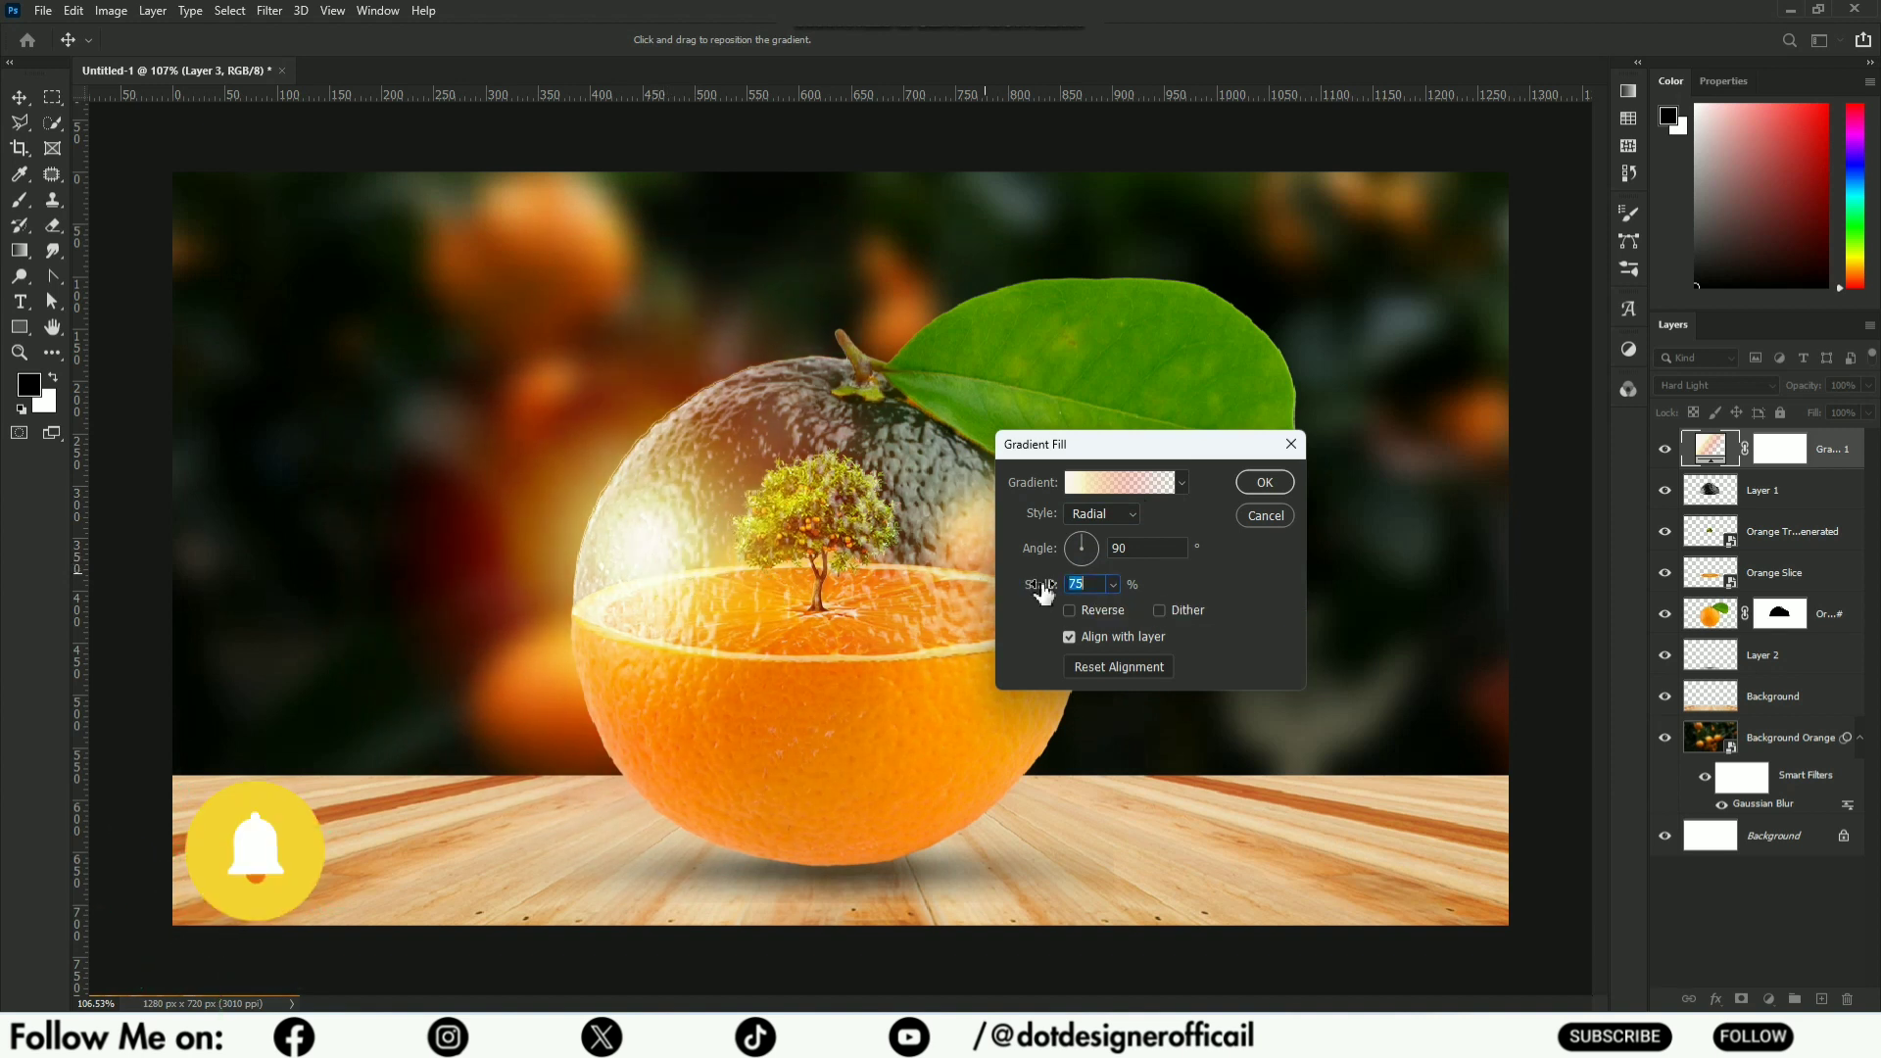
left_click(1265, 482)
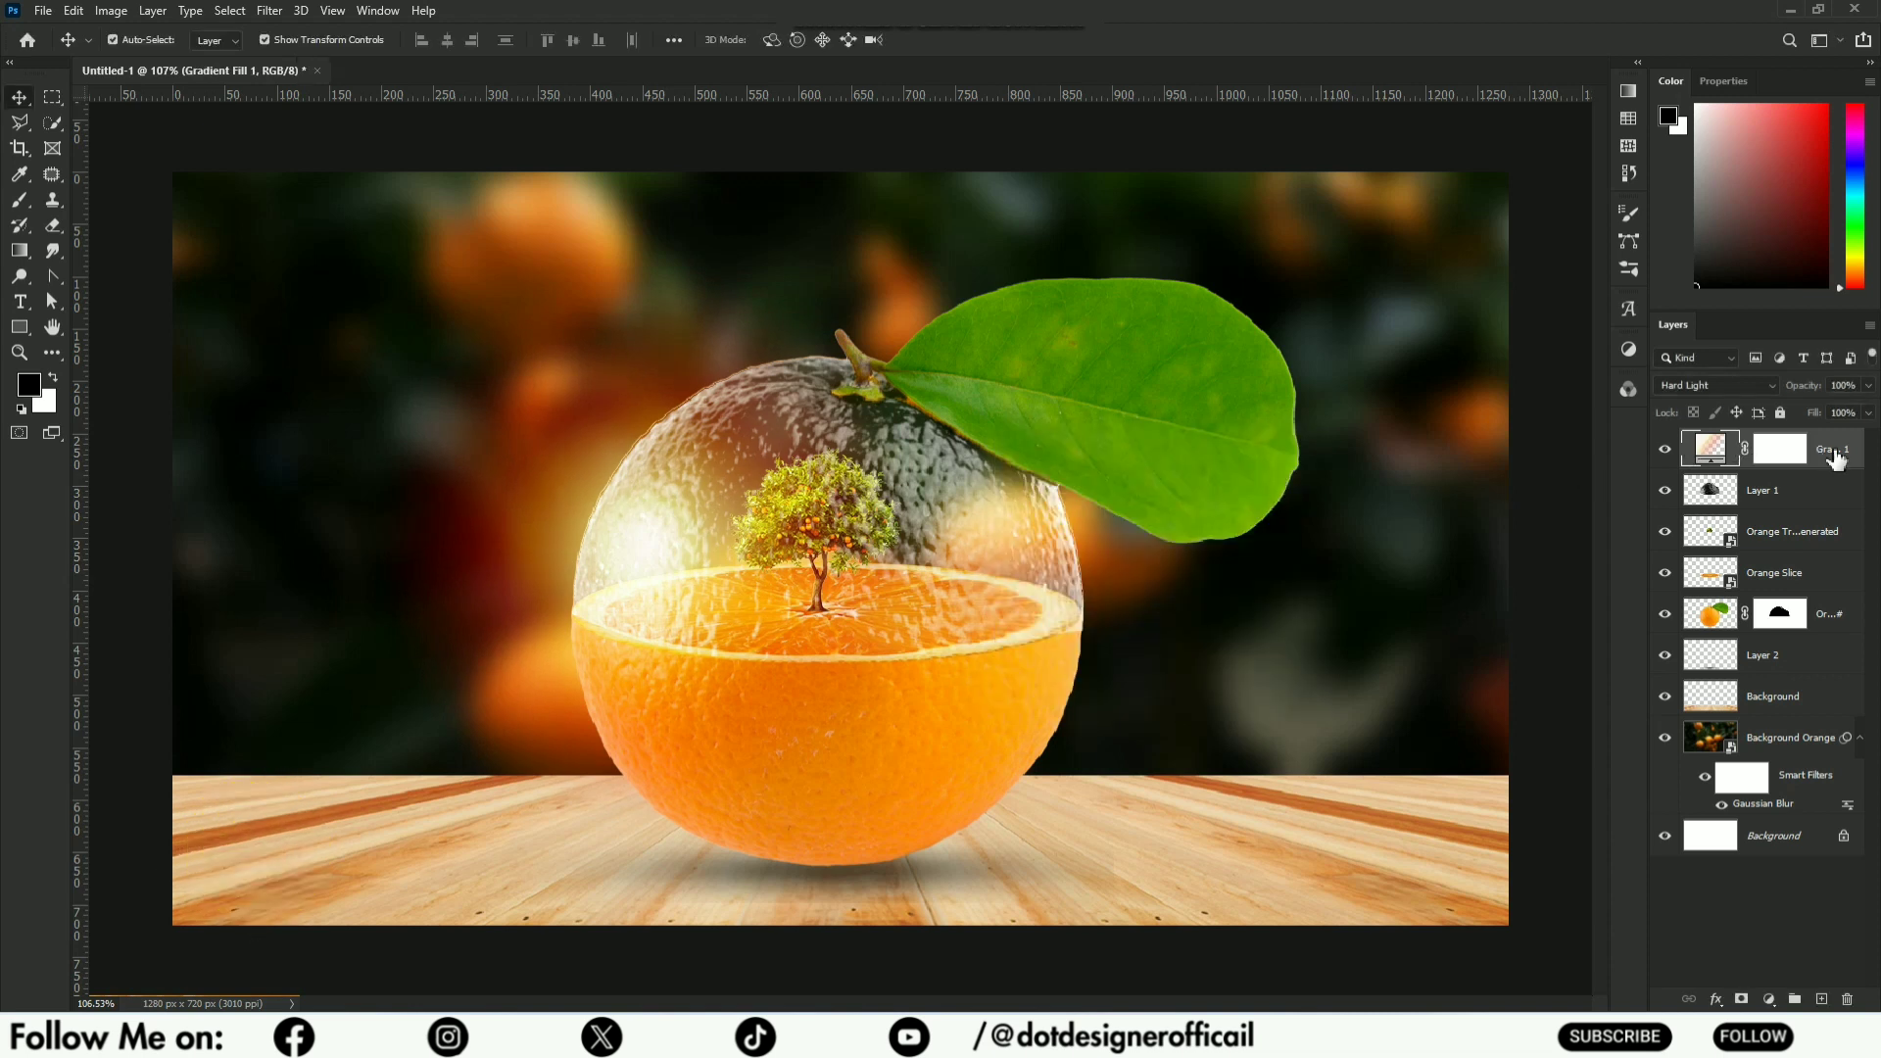
- Duplicate the gradient fill and place the copy's glow upper-left at 81% scale
key("ctrl+j")
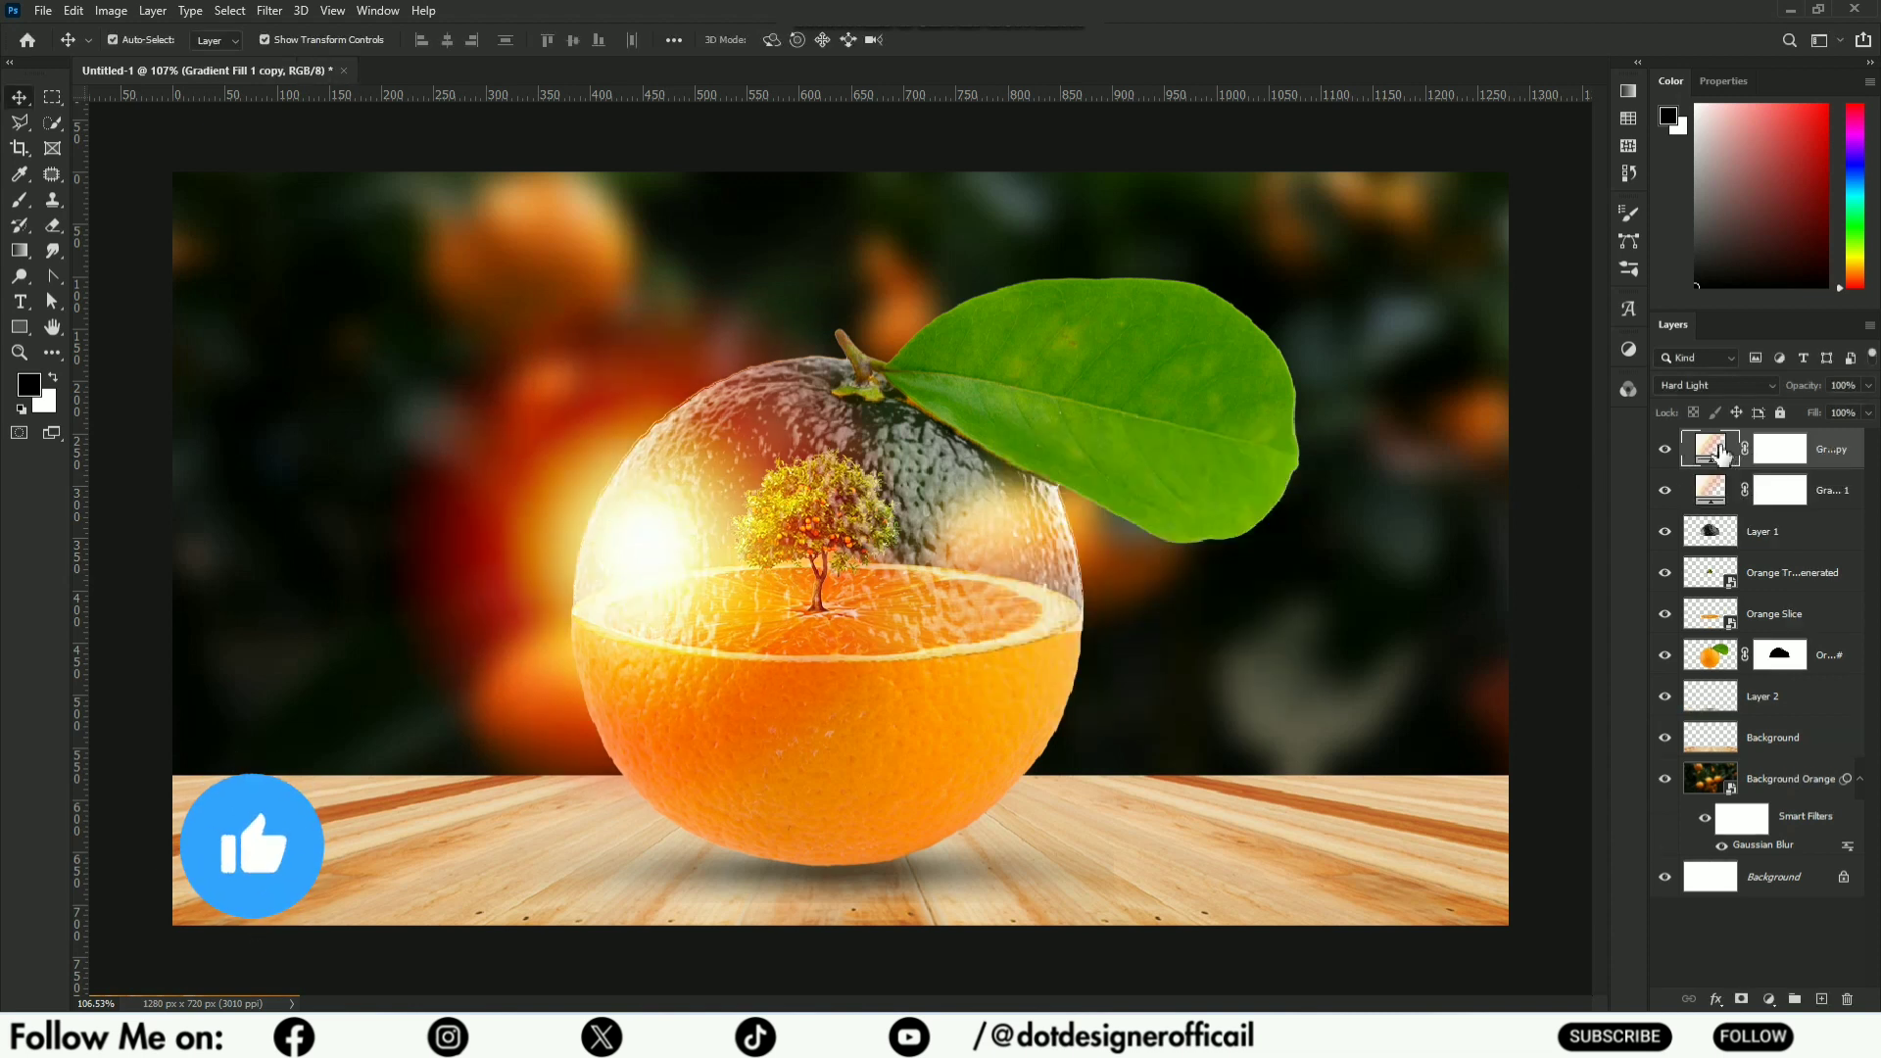
double_click(1710, 449)
left_click_drag(613, 511, 214, 185)
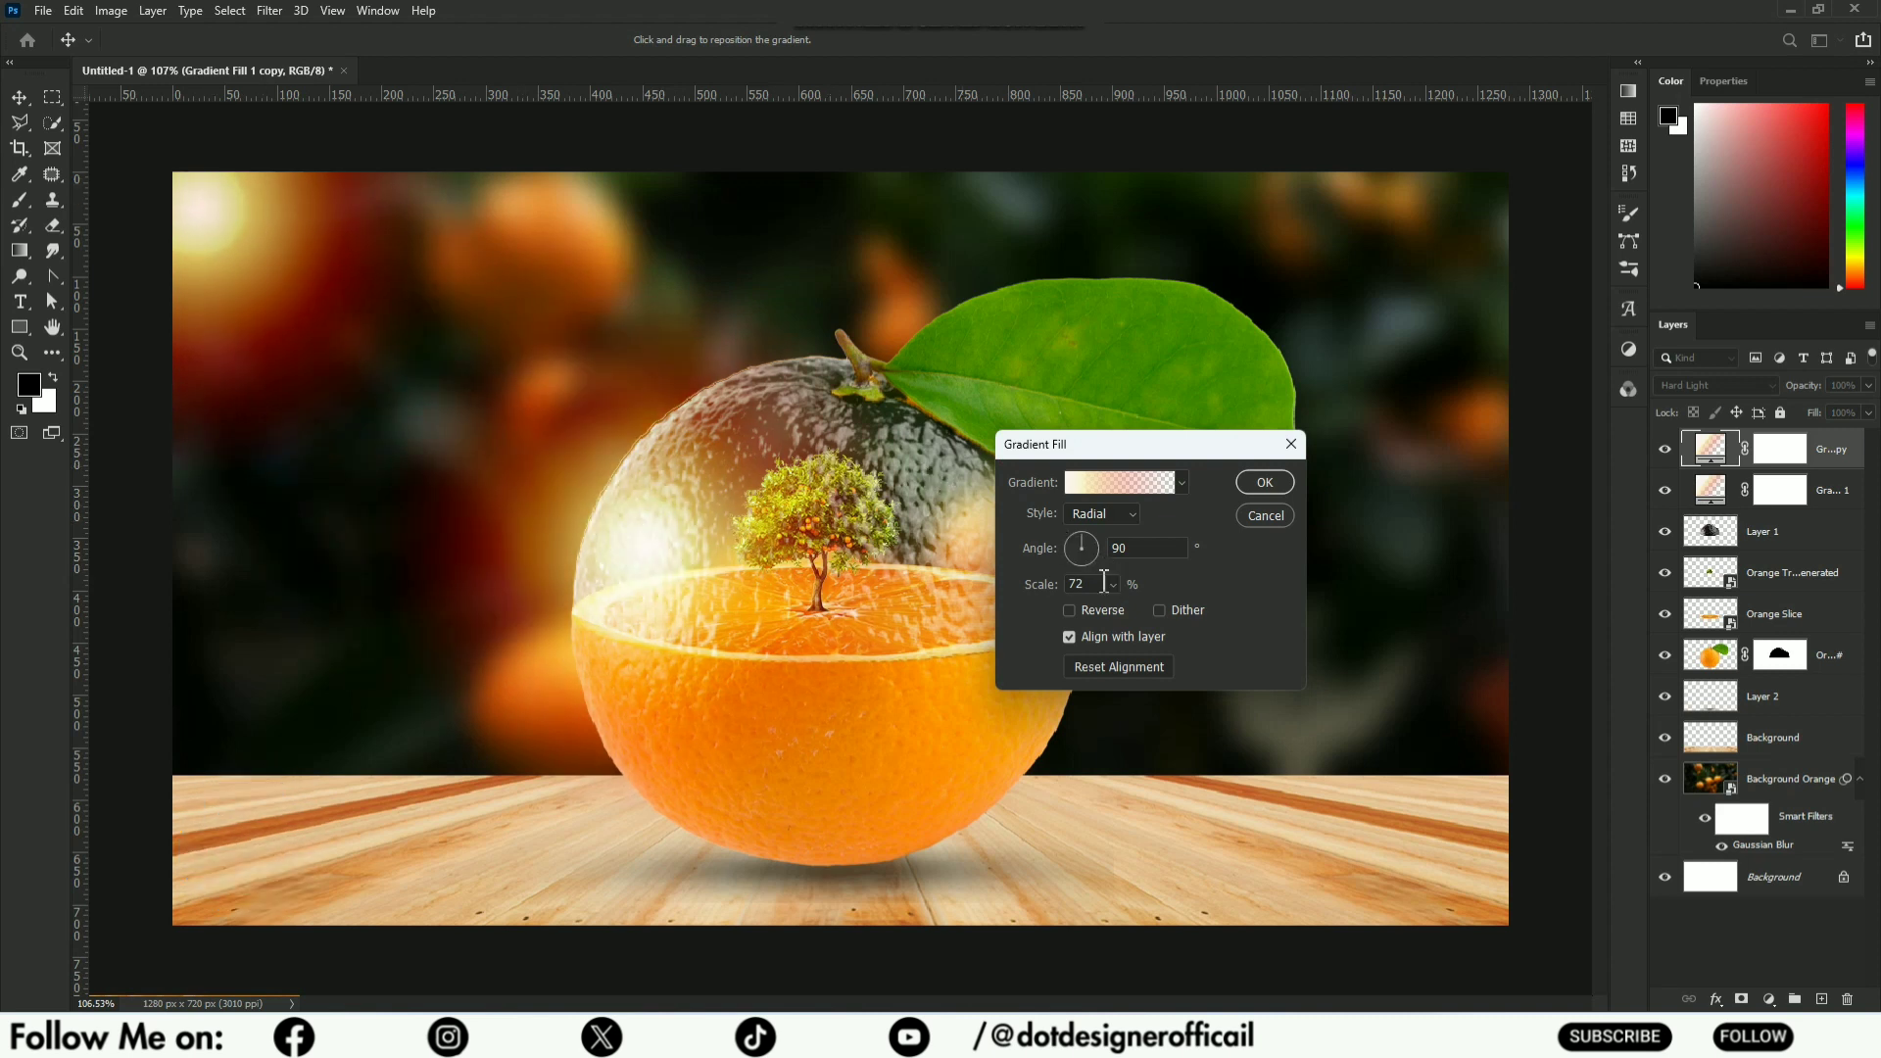
scroll(1097, 584, "up", 8)
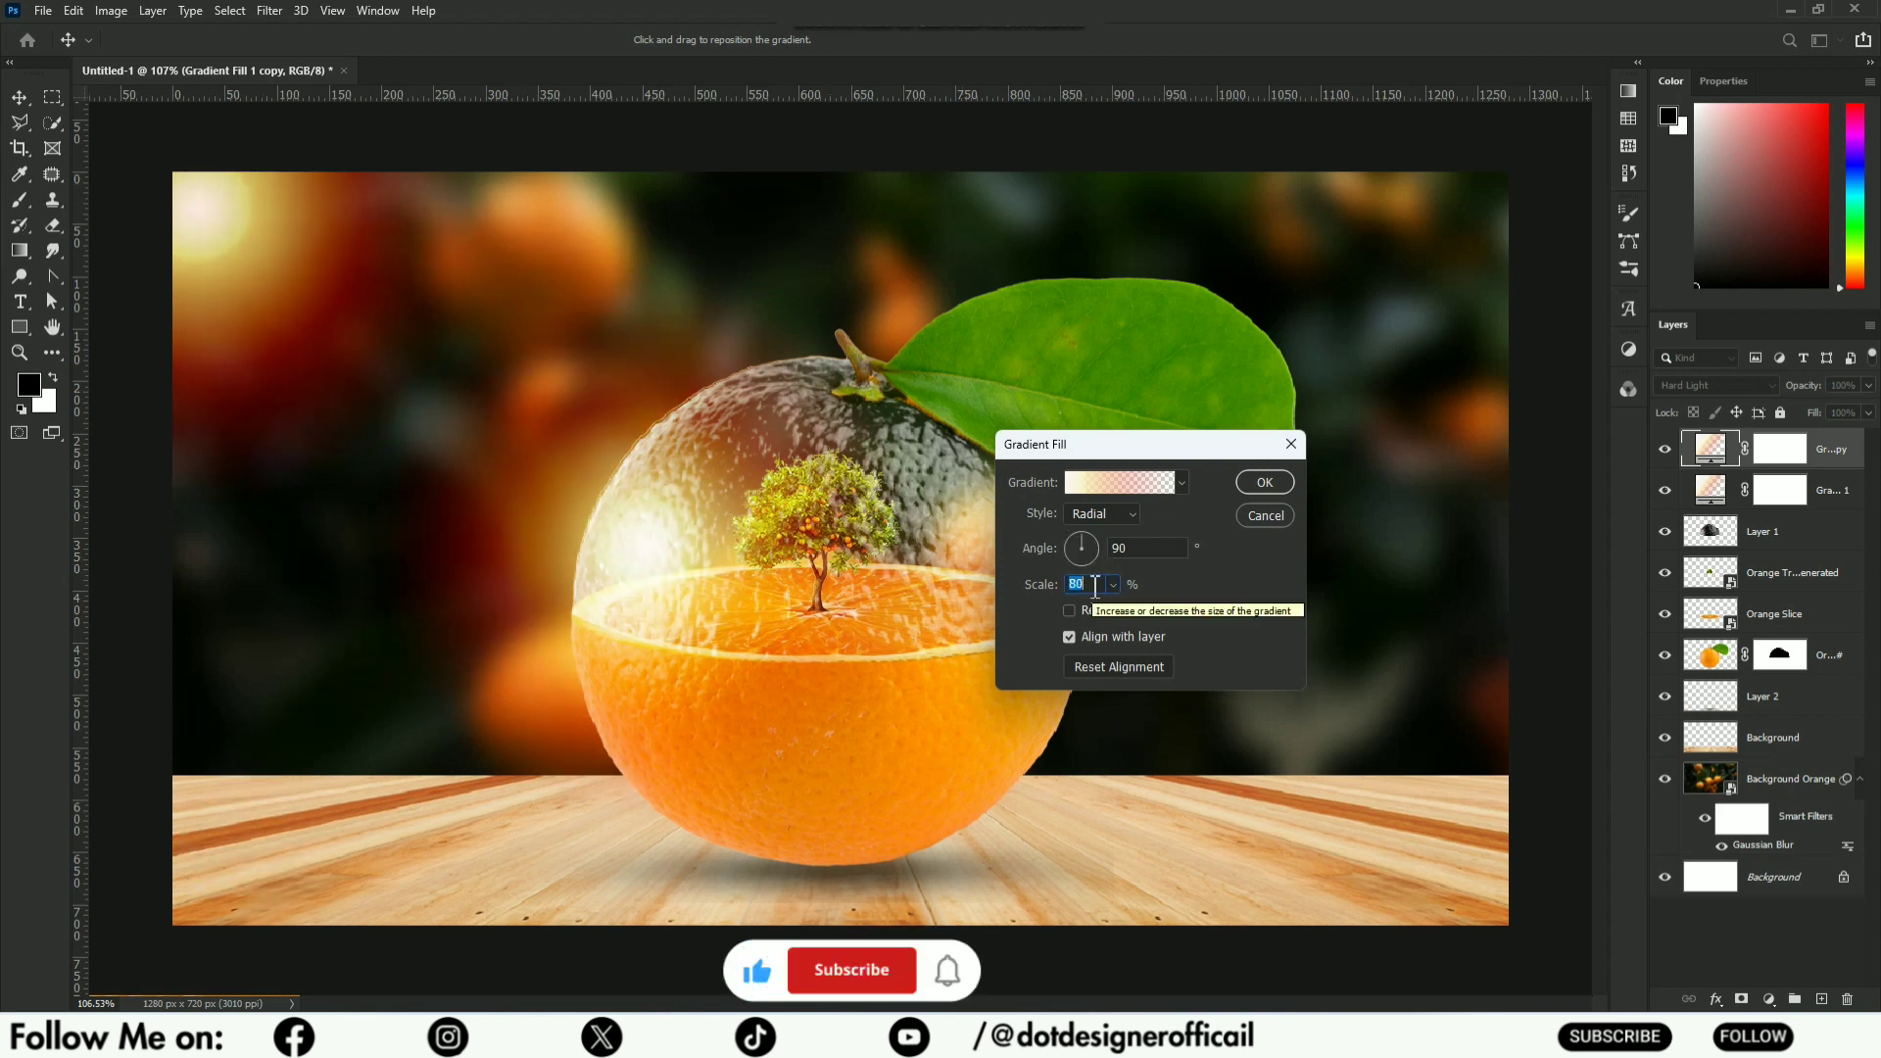
scroll(1096, 584, "up", 1)
left_click_drag(278, 251, 252, 231)
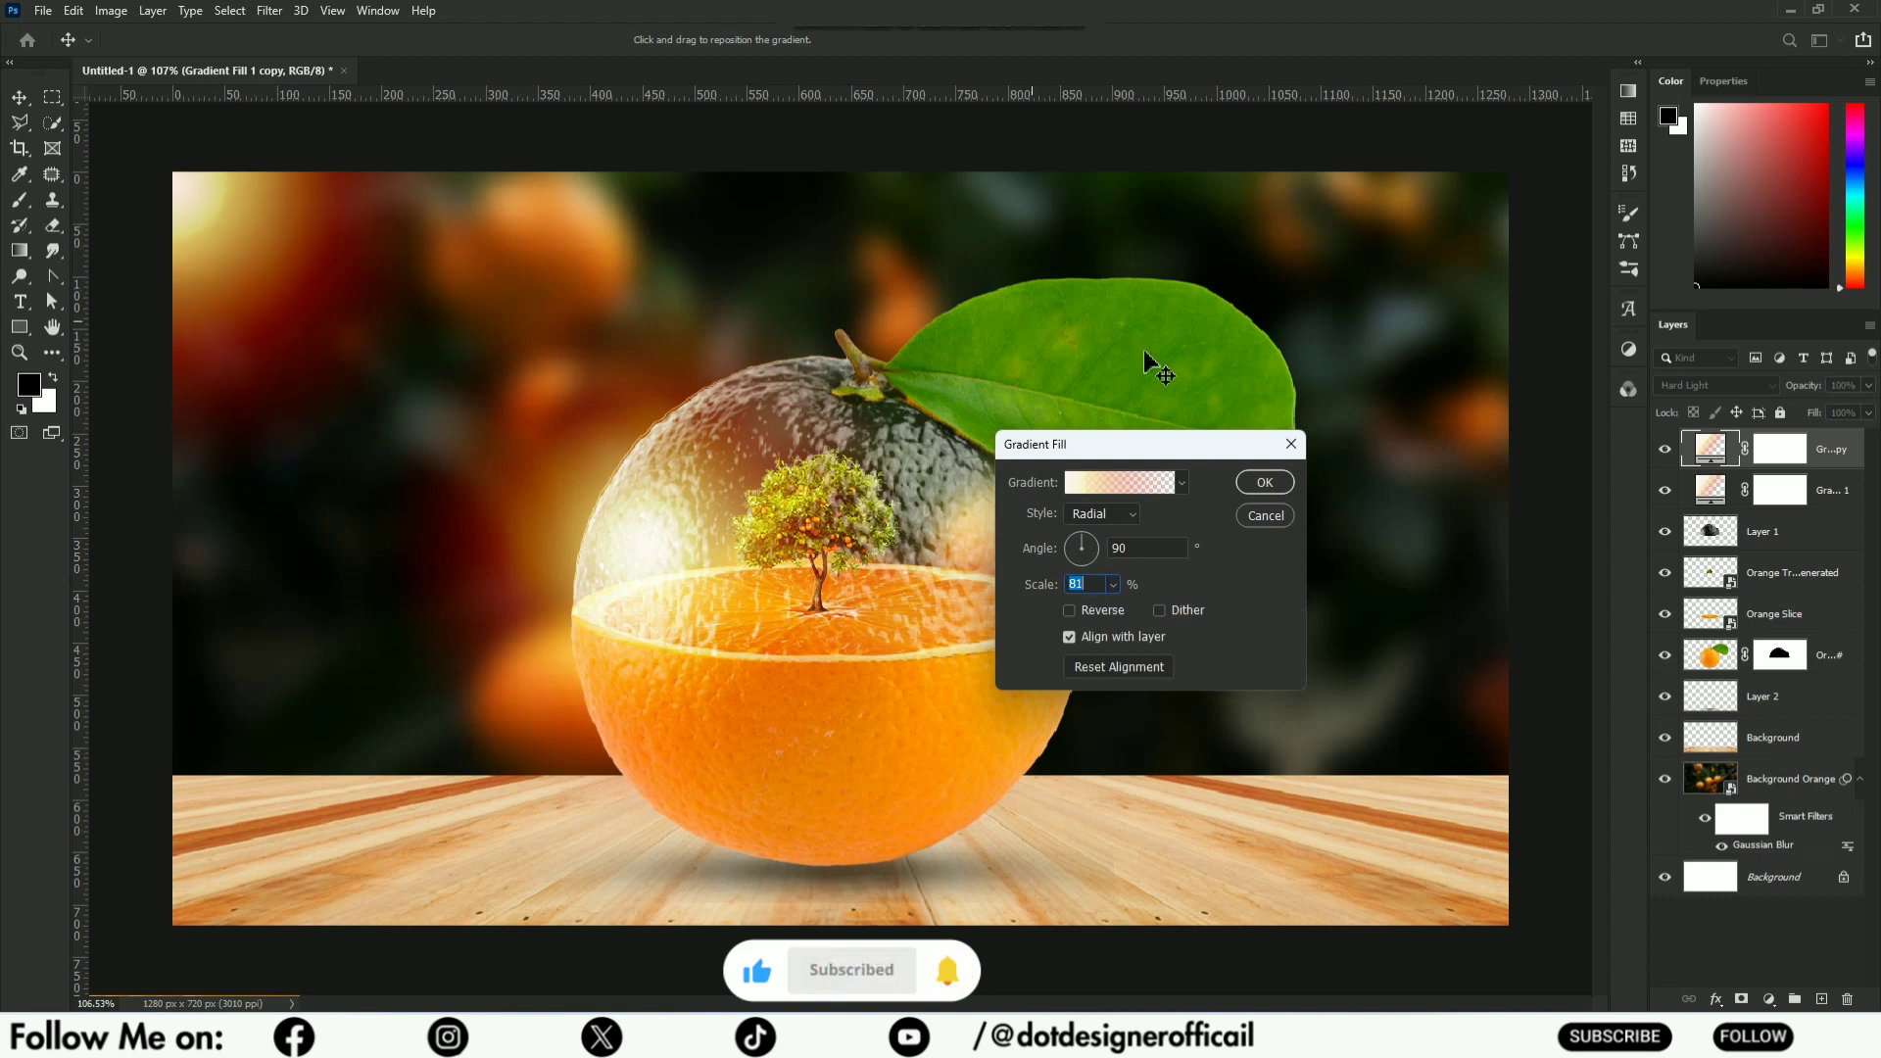
left_click(1262, 484)
left_click(1001, 953)
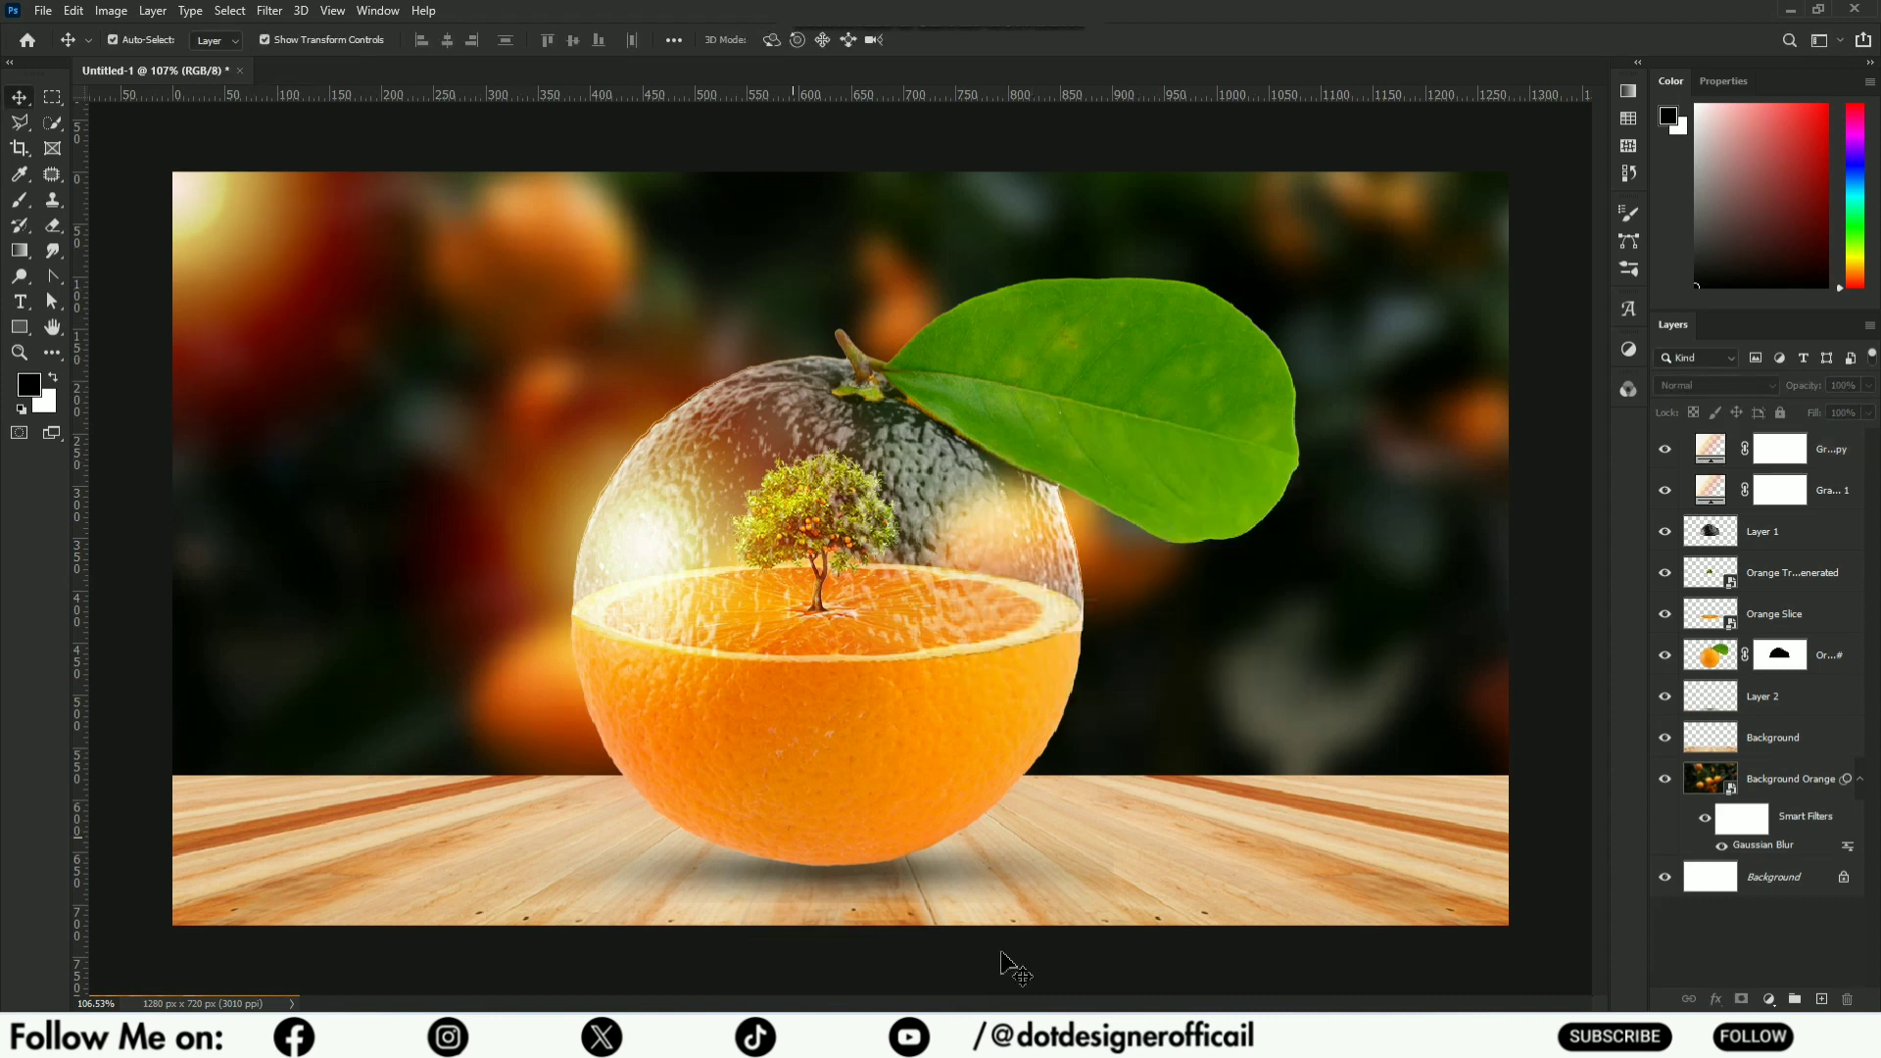